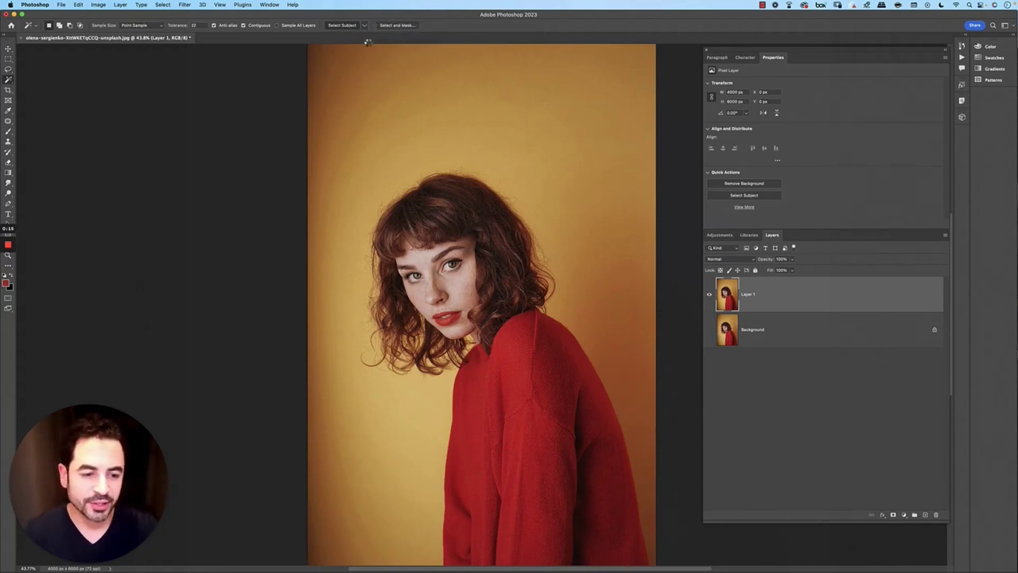
Select the woman on Layer 1 with Select Subject and open the selection in Select and Mask.
click(365, 25)
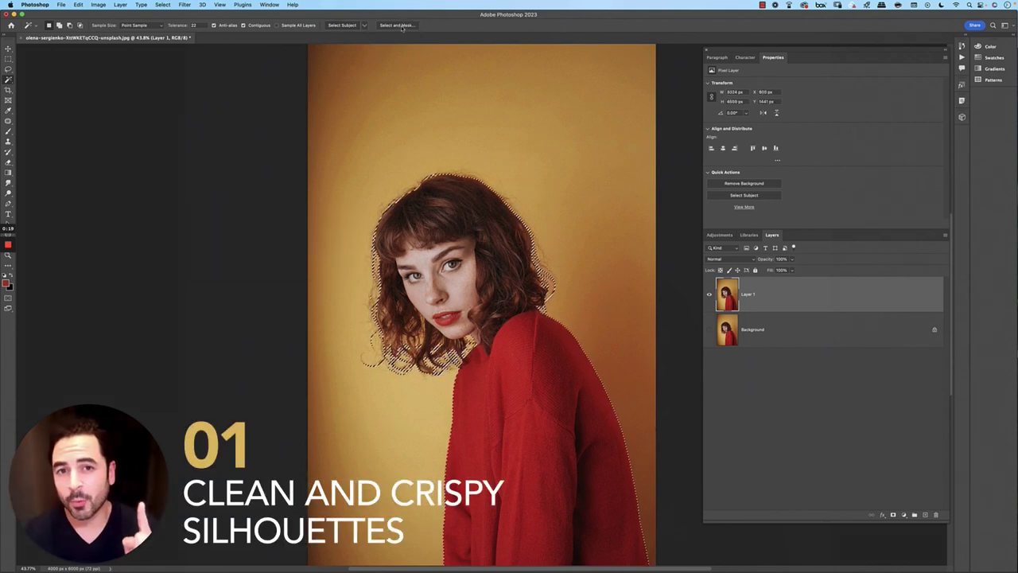
key(super+alt+r)
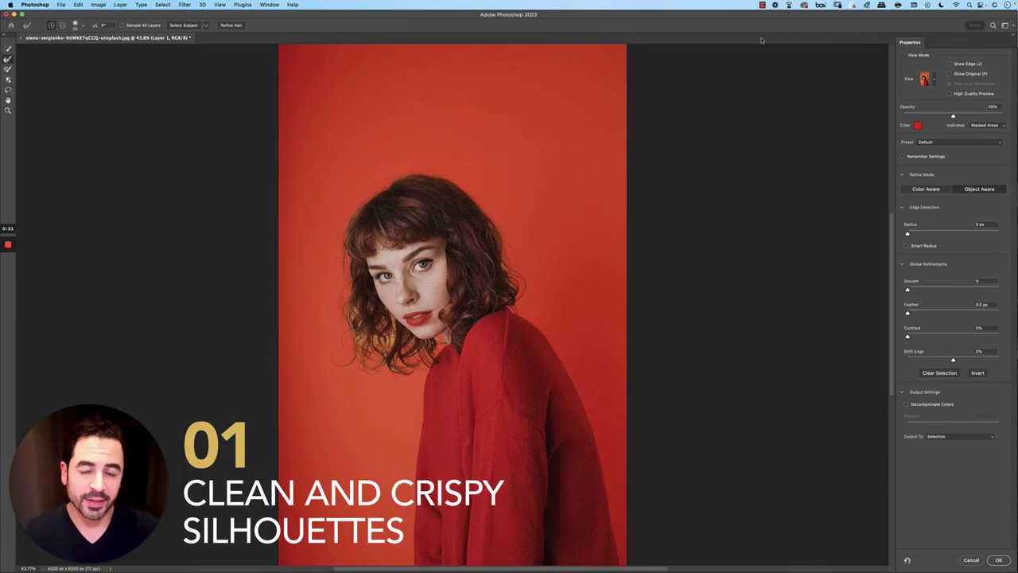
Brush over the yellow background showing through the hair on the left side of the face with the Refine Edge Brush.
scroll(456, 155, up, 5)
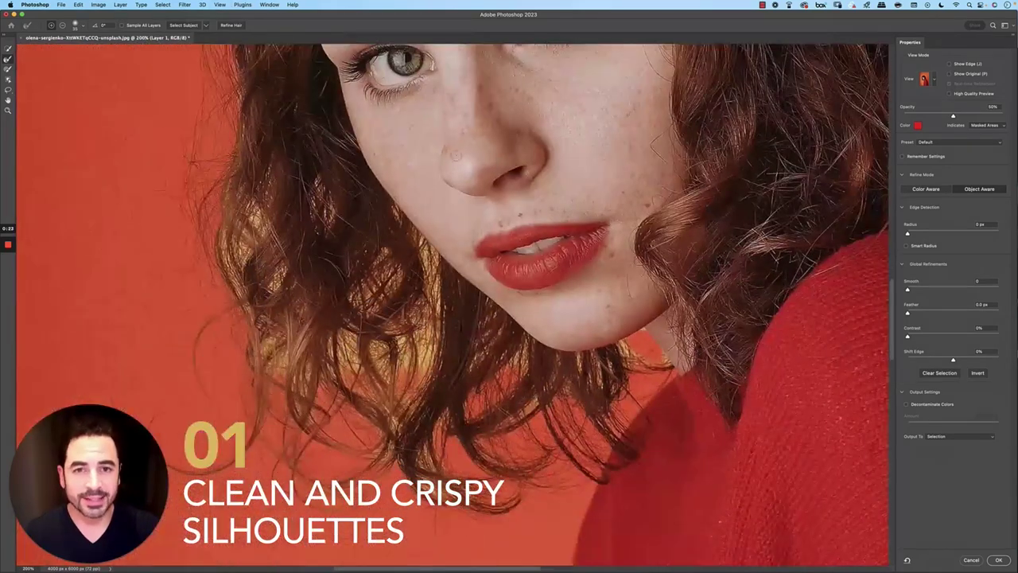
drag(289, 92, 305, 202)
drag(238, 78, 232, 307)
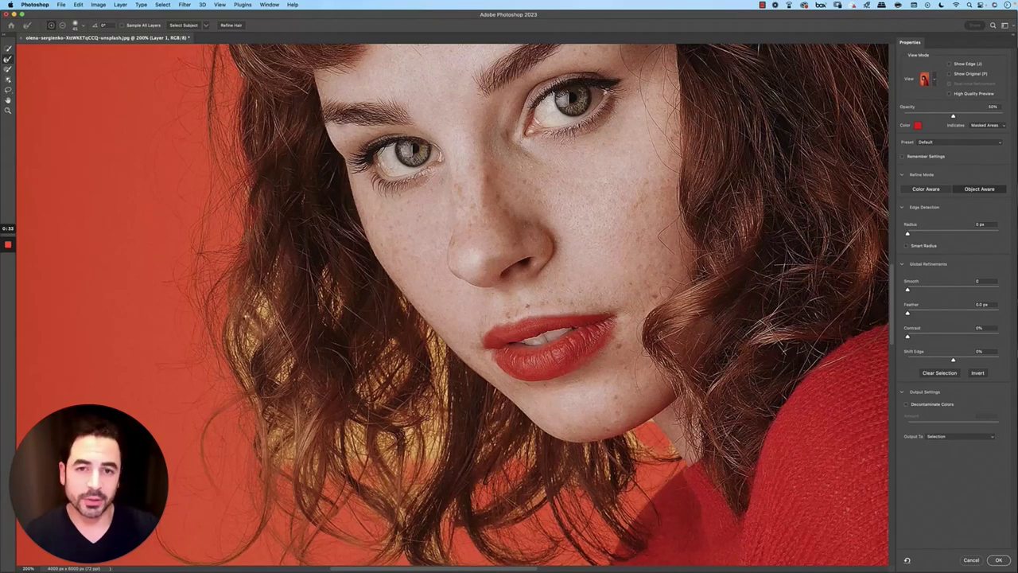
drag(224, 312, 253, 460)
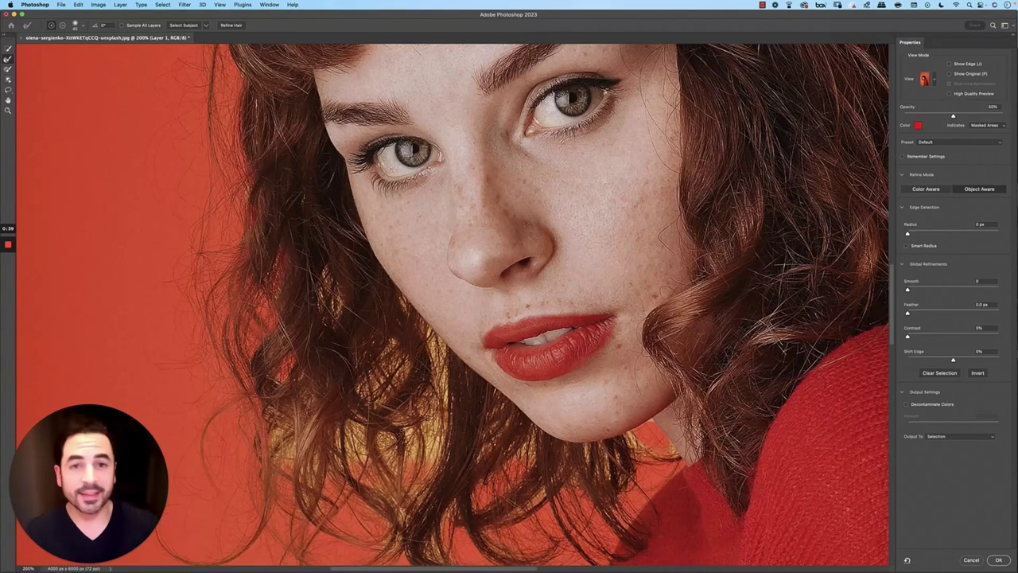
mouse_move(331, 318)
mouse_down()
mouse_move(312, 342)
mouse_move(323, 343)
mouse_move(292, 214)
mouse_up()
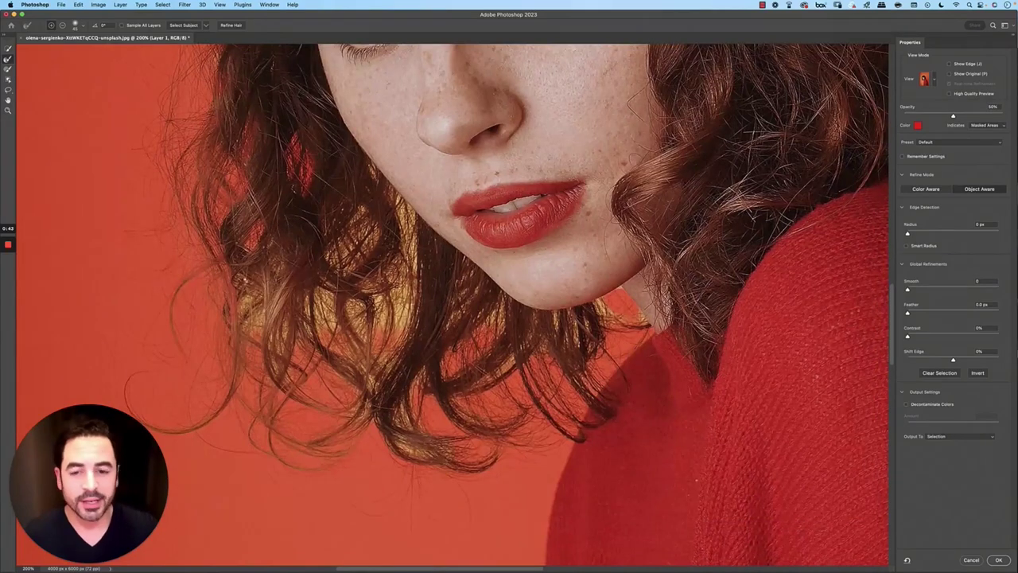
Refine the selection edge around the loose lower curls left of and below the chin, clearing the remaining yellow patches.
mouse_move(235, 308)
mouse_down()
mouse_move(233, 320)
mouse_move(256, 334)
mouse_up()
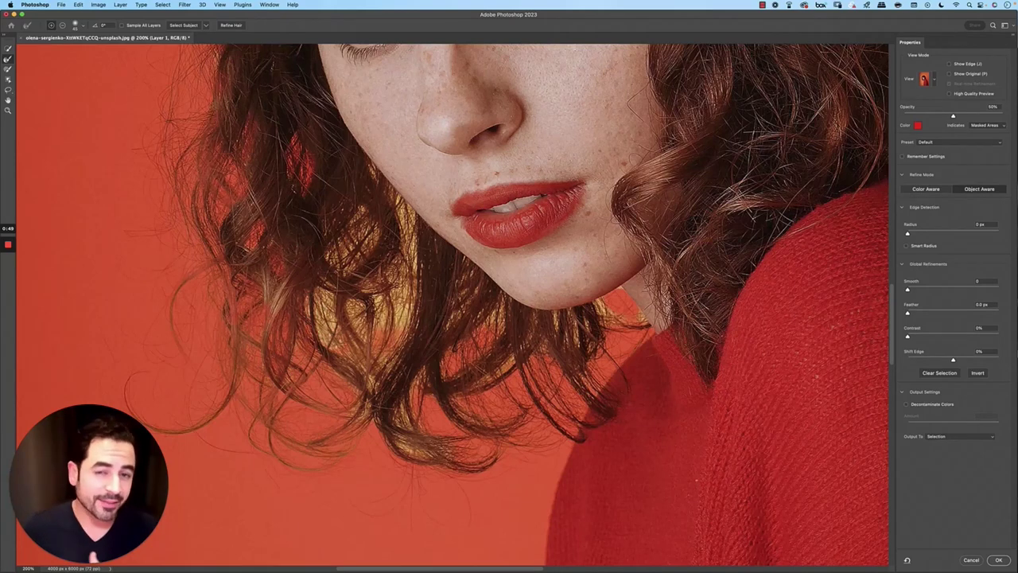
mouse_move(345, 351)
mouse_down()
mouse_move(354, 421)
mouse_move(345, 395)
mouse_up()
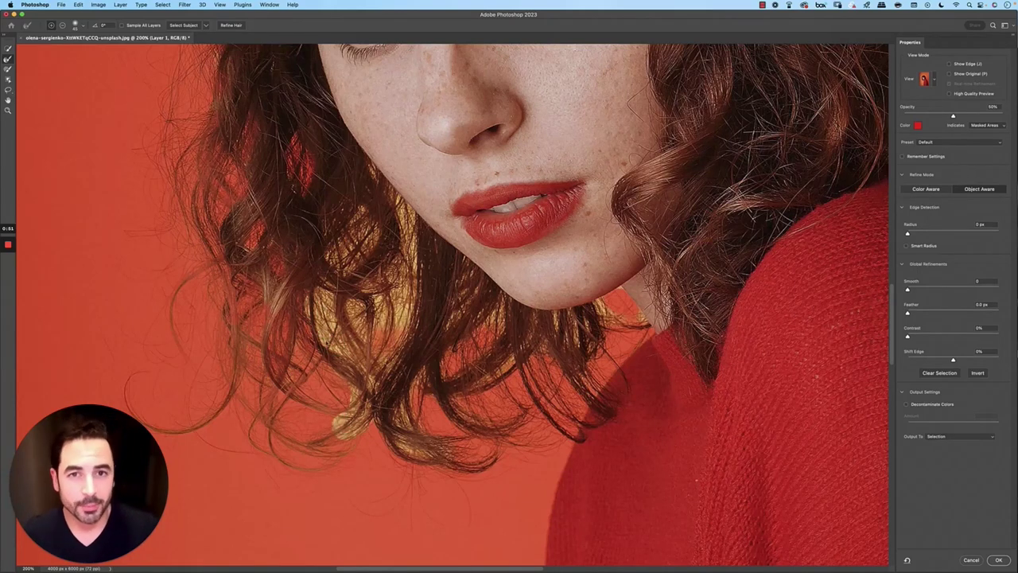
drag(306, 346, 354, 398)
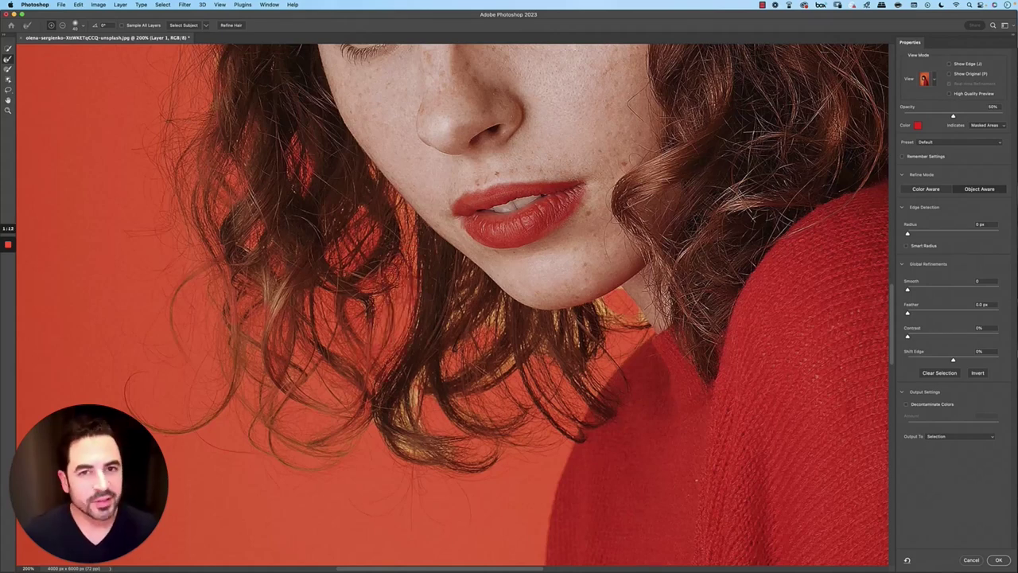
drag(394, 445, 370, 421)
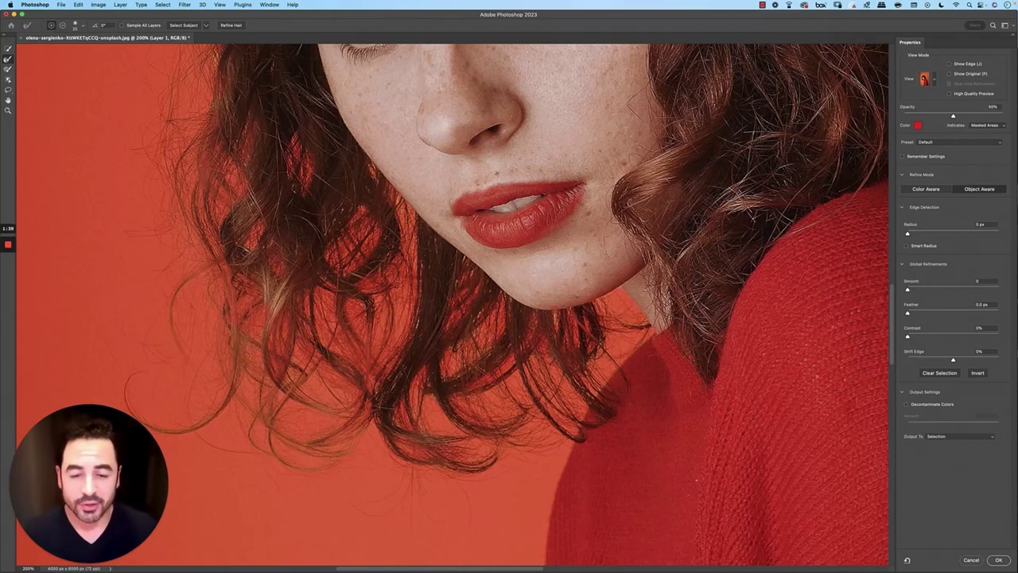
Refine the selection edge in the curls just above the shoulder on the right side of the hair.
scroll(633, 231, right, 10)
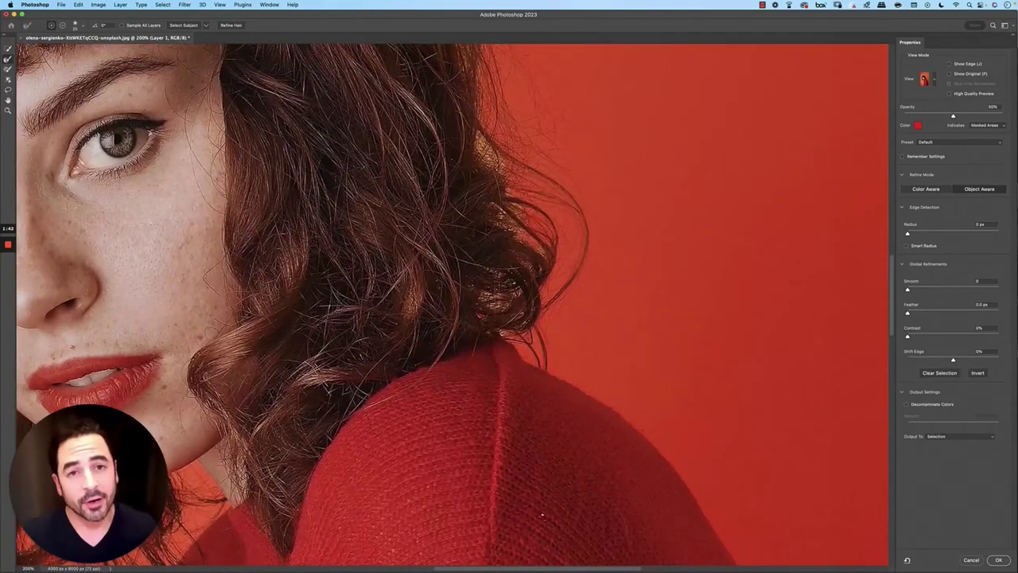
drag(531, 293, 507, 335)
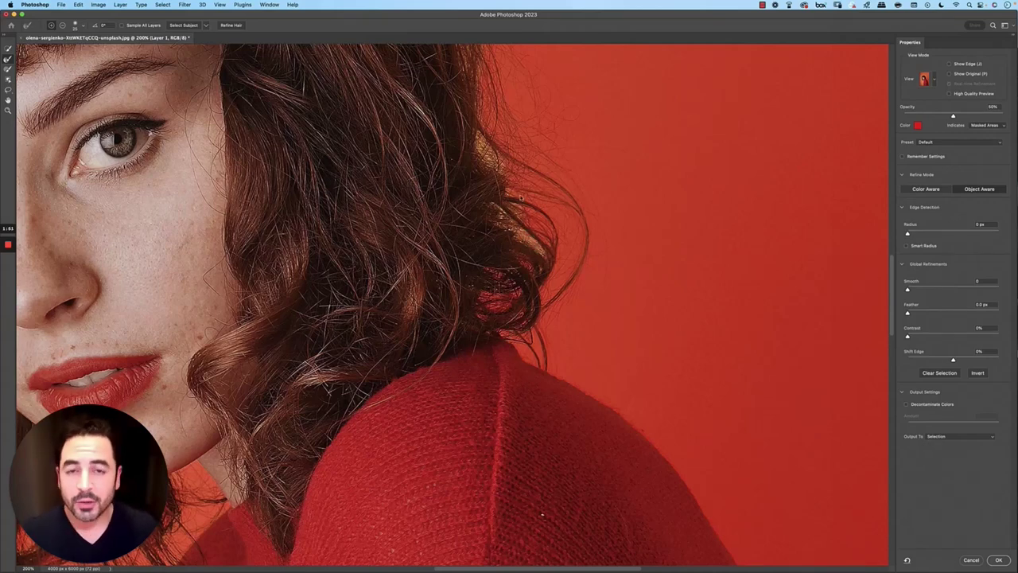
drag(525, 204, 504, 213)
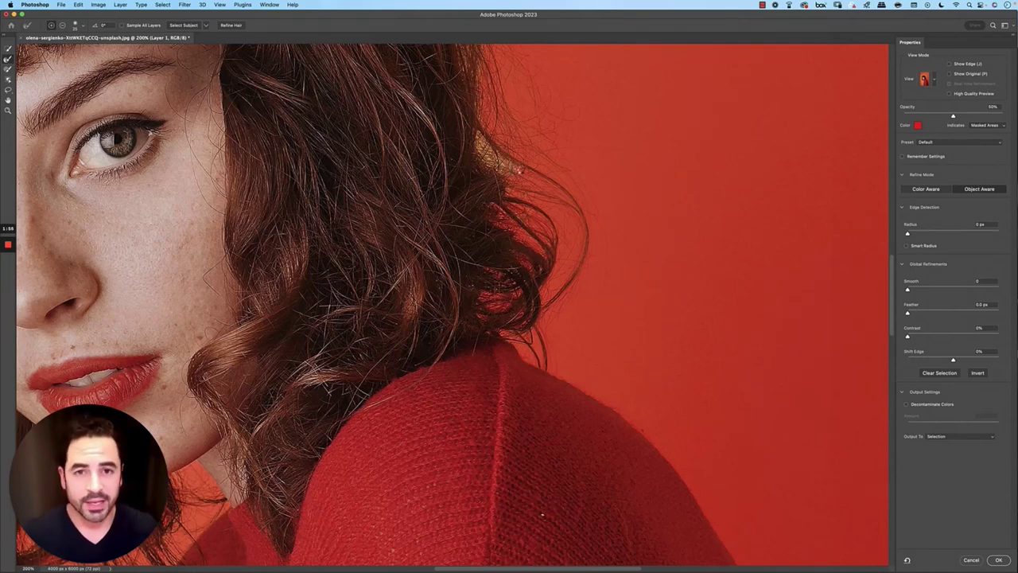
drag(513, 169, 566, 294)
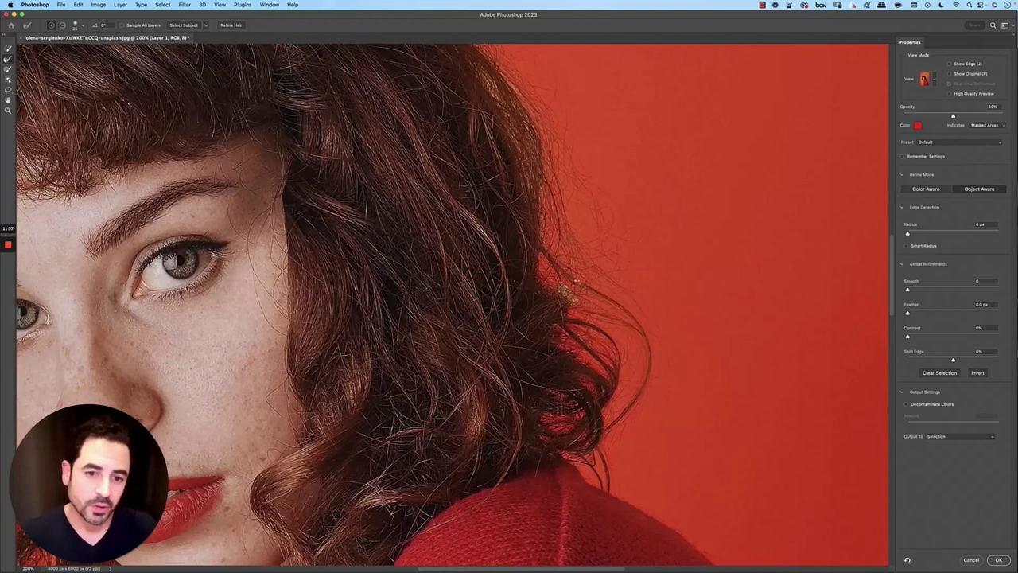
Refine the outer hair edge on the right side, from above the shoulder curls up toward the crown.
drag(548, 203, 566, 326)
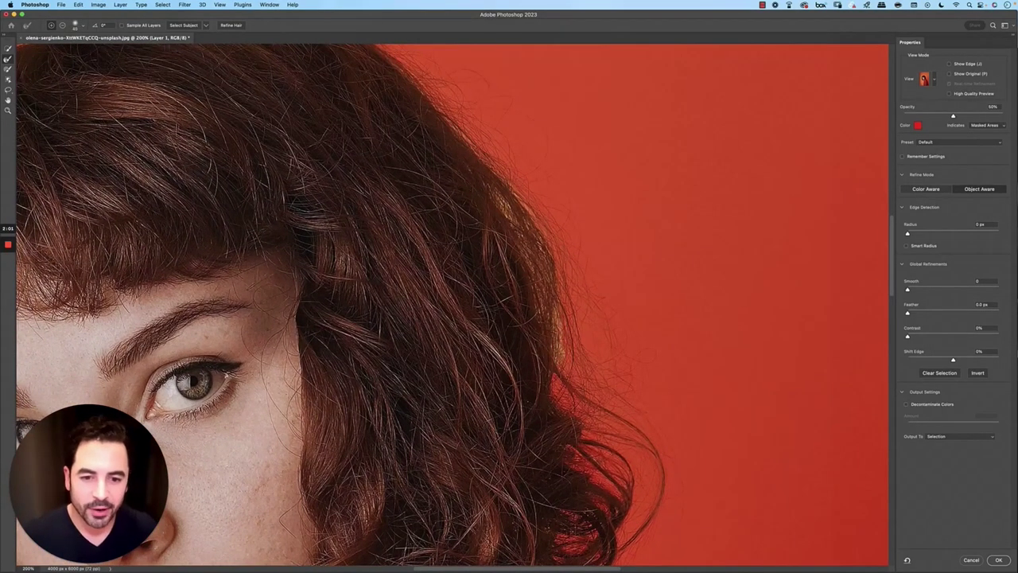
mouse_move(518, 189)
mouse_down()
mouse_move(556, 258)
mouse_move(562, 372)
mouse_up()
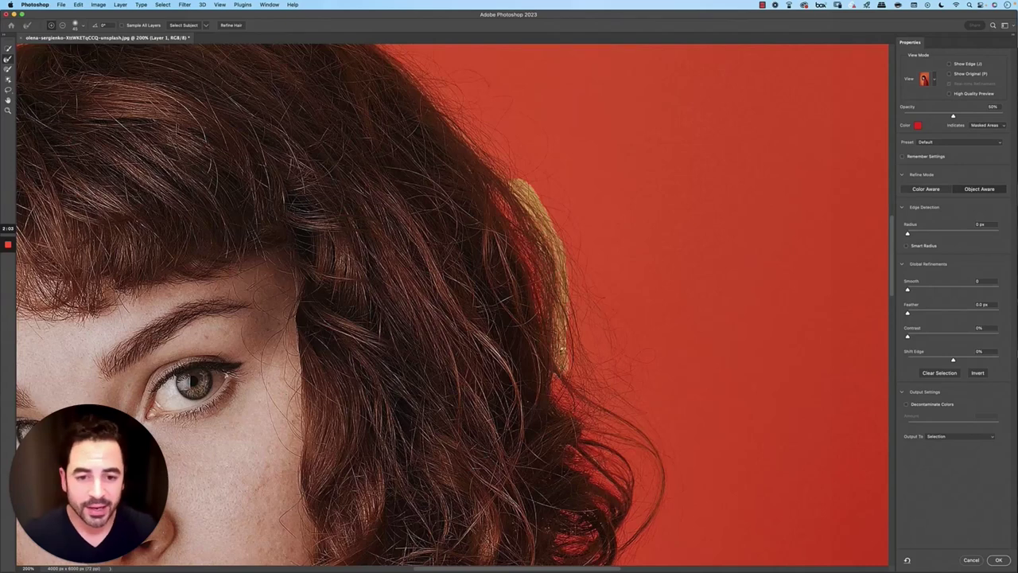
scroll(564, 250, up, 3)
drag(469, 233, 569, 348)
drag(399, 177, 457, 235)
scroll(371, 164, left, 3)
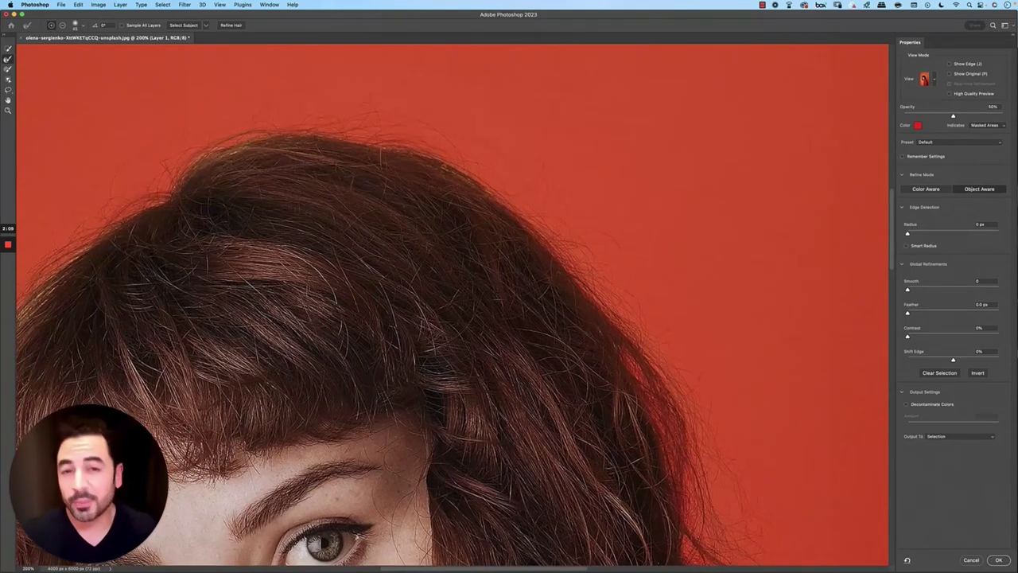
Refine the hair edge across the crown and down the upper left side of the head.
mouse_move(163, 189)
mouse_down()
mouse_move(225, 140)
mouse_move(338, 128)
mouse_move(458, 160)
mouse_move(526, 209)
mouse_up()
scroll(261, 217, left, 5)
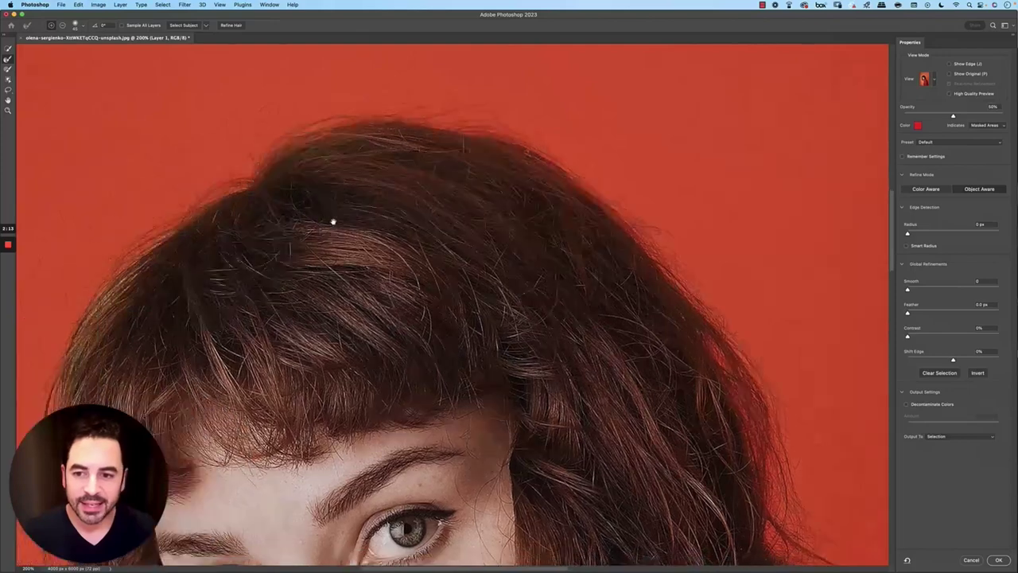
click(493, 112)
mouse_move(493, 112)
mouse_down()
mouse_move(422, 151)
mouse_move(342, 231)
mouse_up()
mouse_move(398, 182)
mouse_down()
mouse_move(342, 227)
mouse_move(310, 322)
mouse_up()
mouse_move(309, 281)
mouse_down()
mouse_move(312, 360)
mouse_move(236, 303)
mouse_move(150, 284)
mouse_move(132, 268)
mouse_up()
key(super+0)
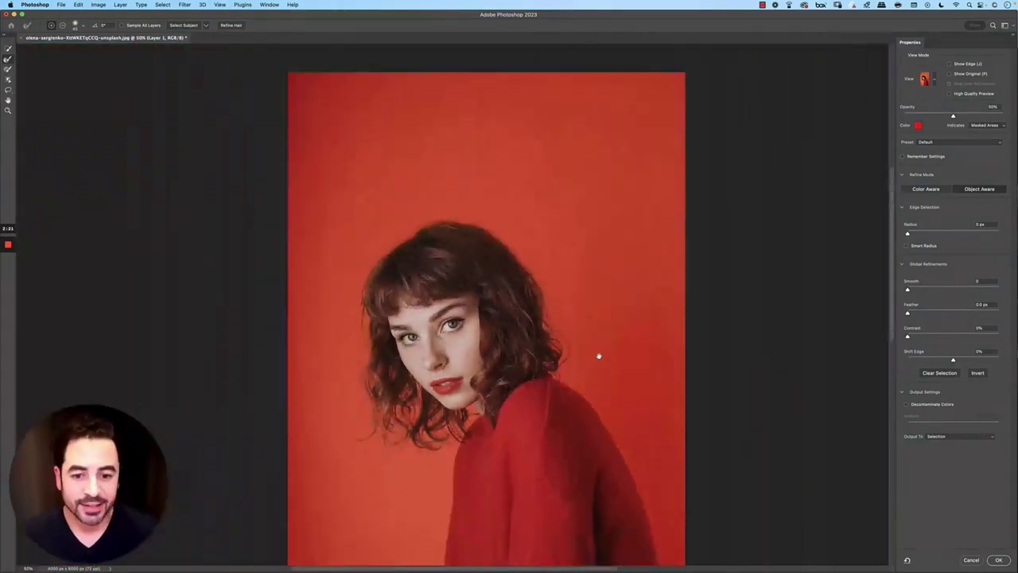
Output the refined selection as a Layer Mask on Layer 1.
scroll(528, 275, right, 3)
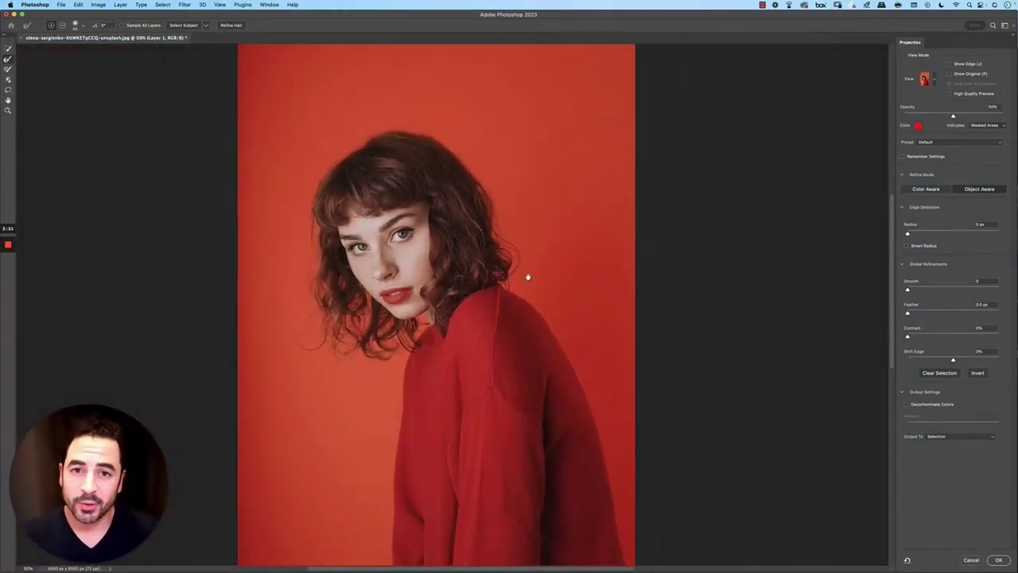
click(935, 435)
click(943, 445)
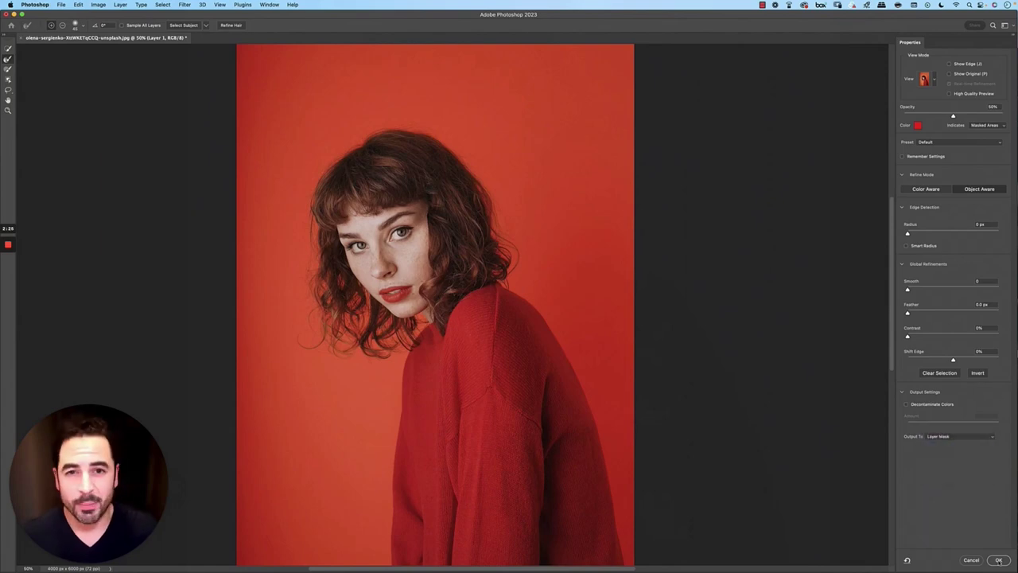
click(998, 560)
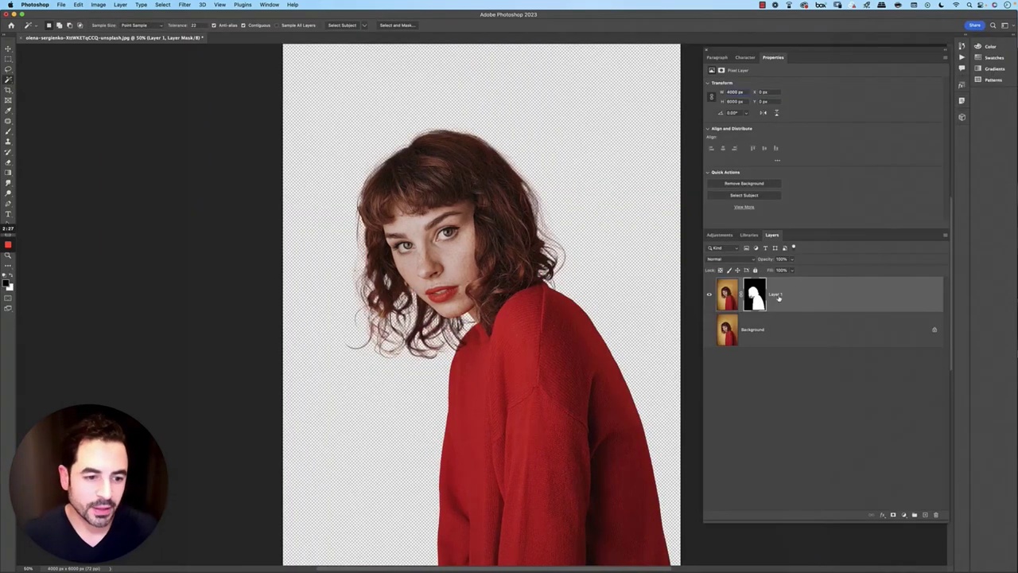
Rename the masked Layer 1 as NORMAL.
click(770, 298)
double_click(773, 294)
text(NORMAL)
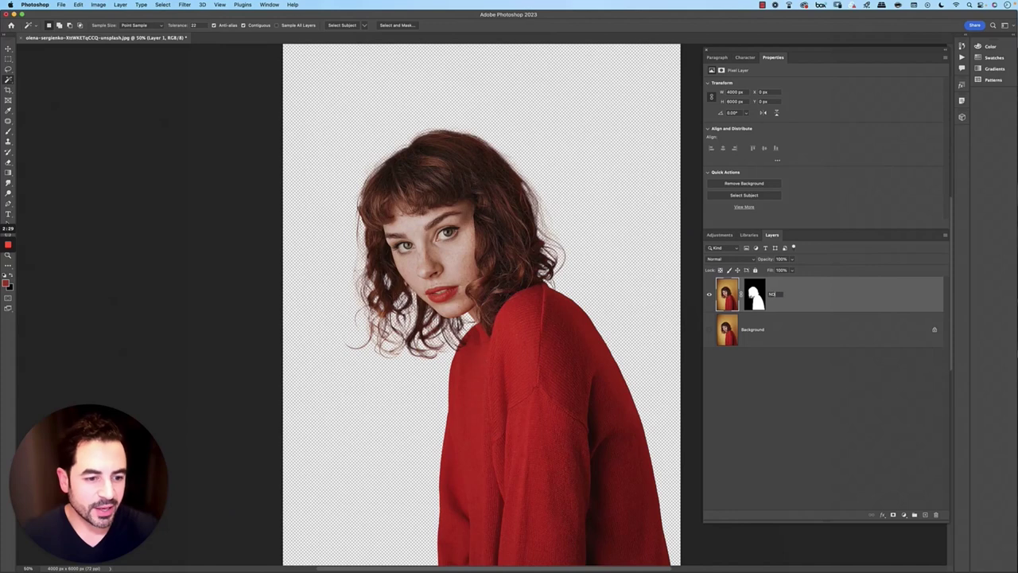
key(Return)
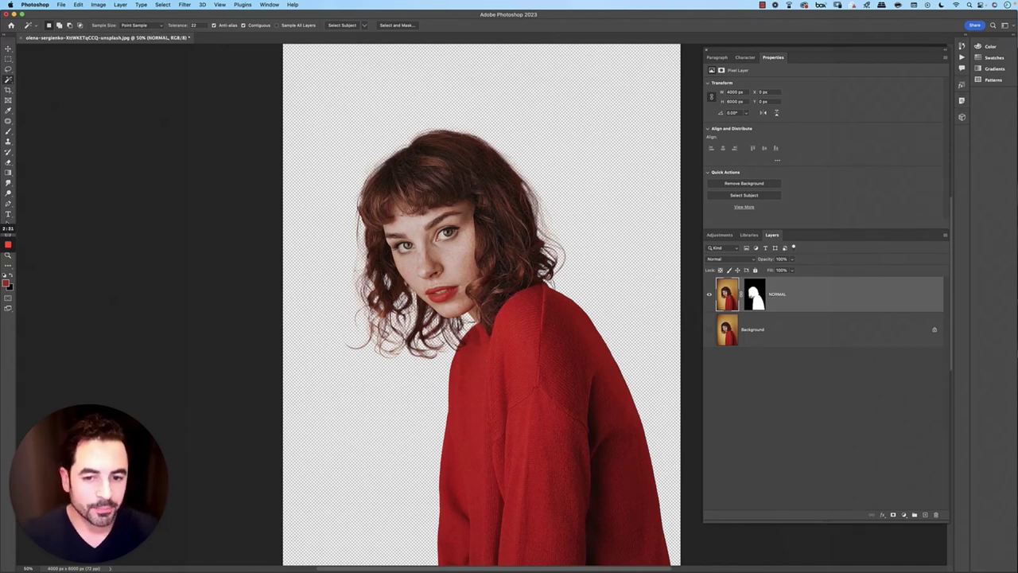
Duplicate the NORMAL layer, set the lower copy's blend mode to Linear Burn and rename it LINEAR BURN.
key(super+j)
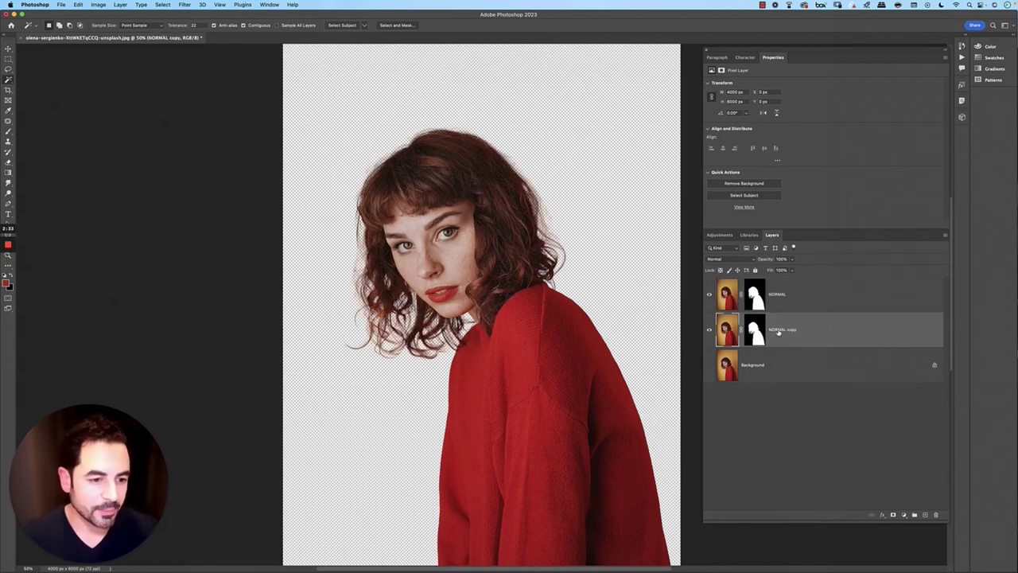
click(736, 260)
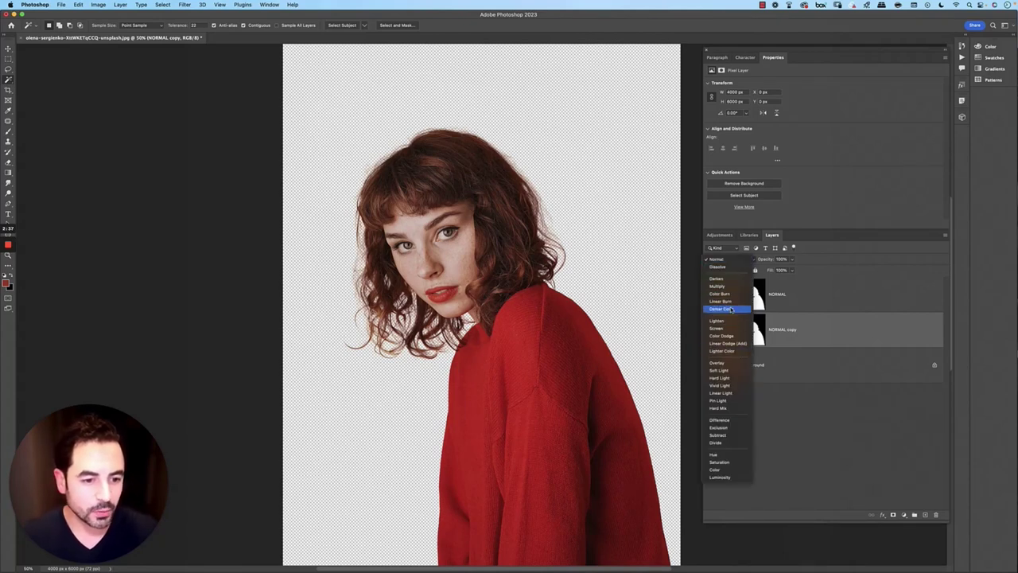
click(728, 303)
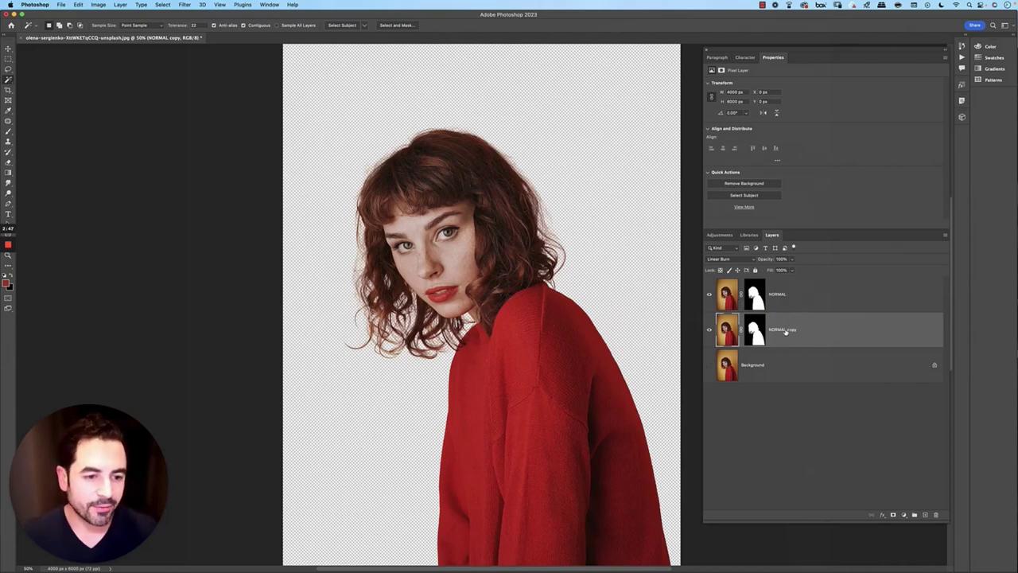
text(LINEAR BURN)
key(Return)
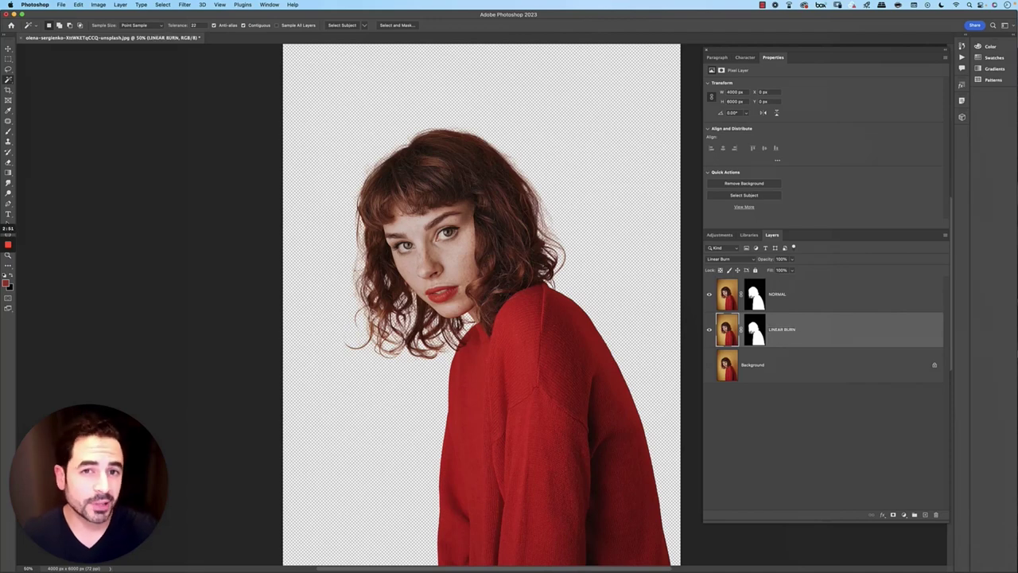
Put the NORMAL and LINEAR BURN layers each into its own group, named NORMAL and LINEAR BURN.
double_click(777, 294)
key(super+g)
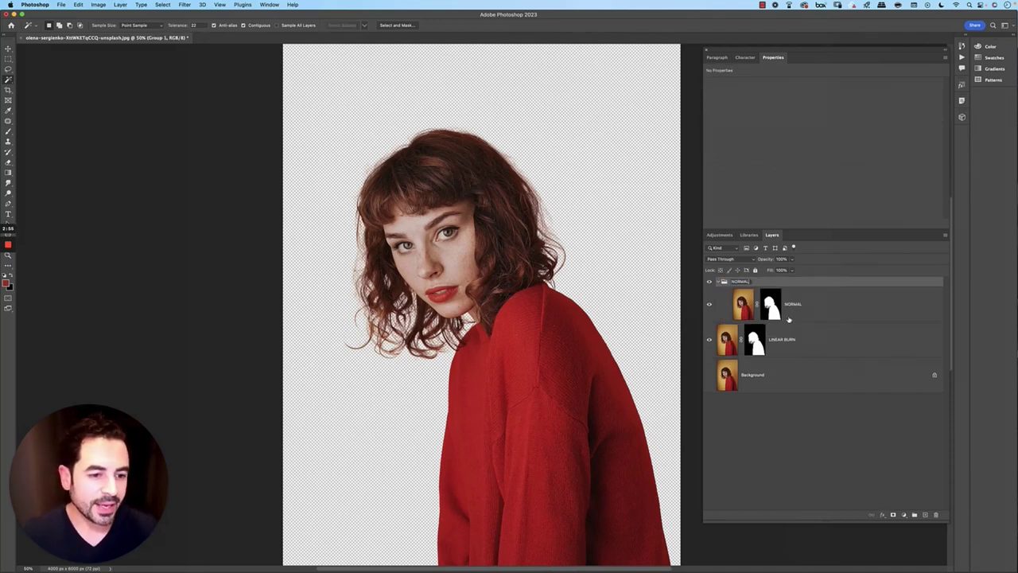
click(783, 340)
key(super+g)
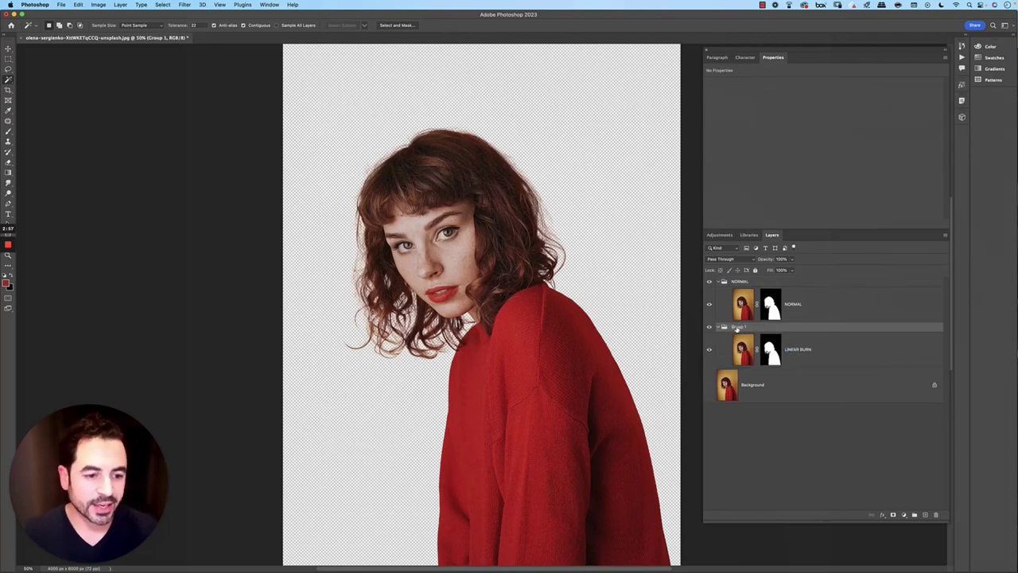
text(LINEAR BURN)
key(Return)
Collapse the NORMAL and LINEAR BURN groups and place both inside a new group named SILO.
super+click(718, 282)
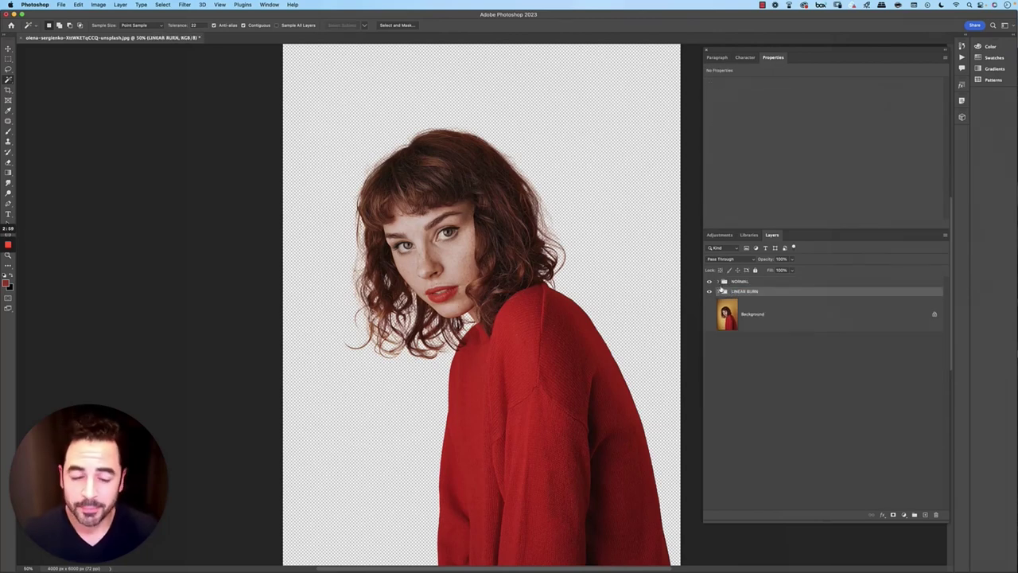
shift+click(753, 285)
key(super+g)
double_click(738, 281)
text(SEL)
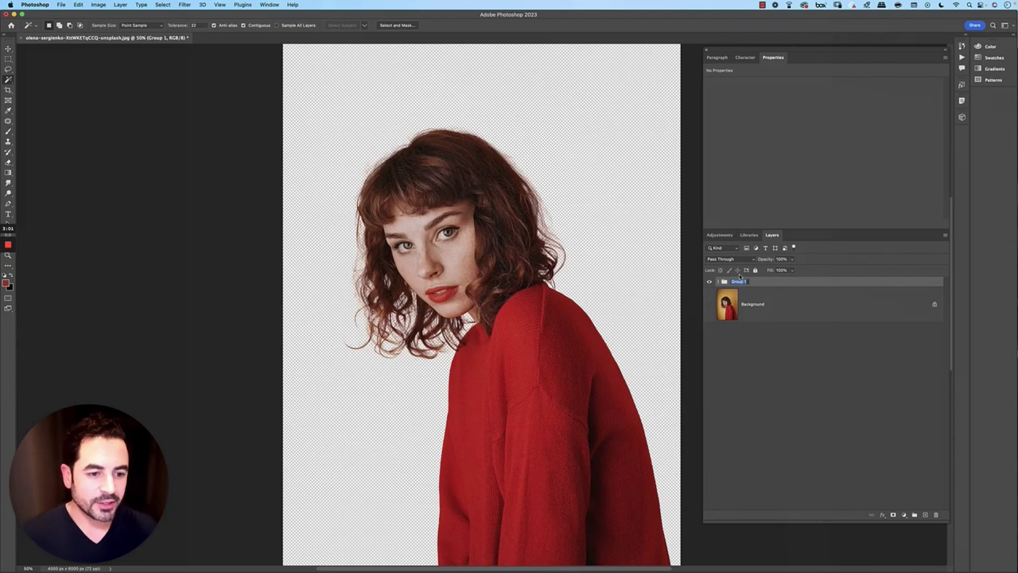
text(O)
key(Return)
Add a light blue Solid Color fill layer above the Background and put it in a collapsed group named BG.
click(829, 306)
click(905, 515)
click(914, 522)
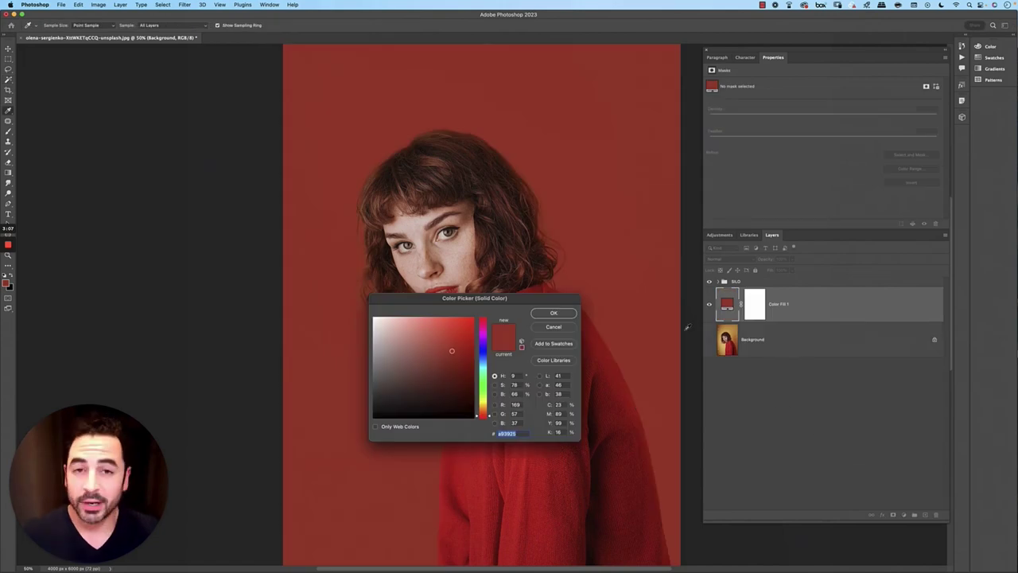
text(20)
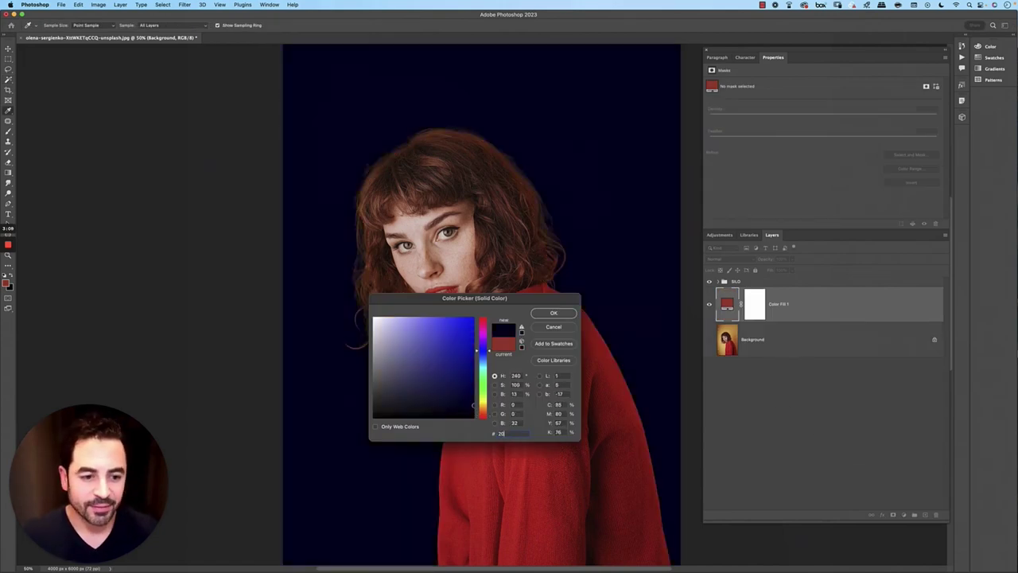
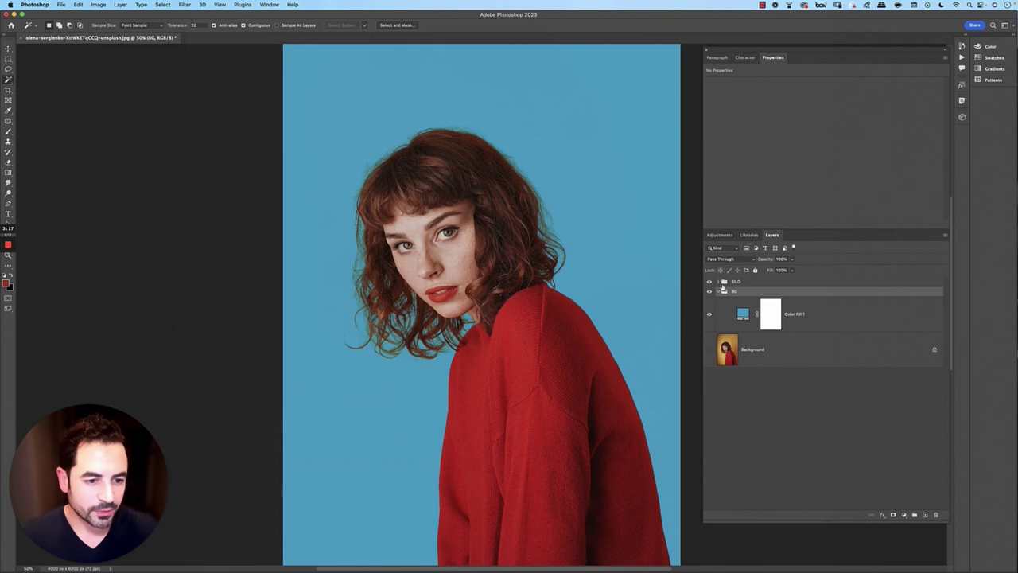
click(719, 291)
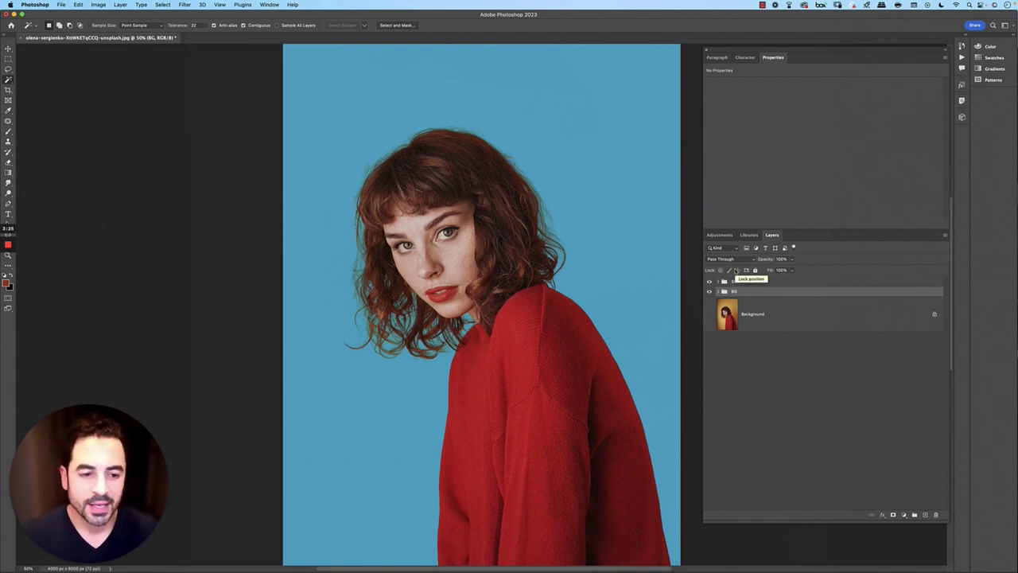
Add a layer mask to the NORMAL group inside the SILO group.
click(719, 282)
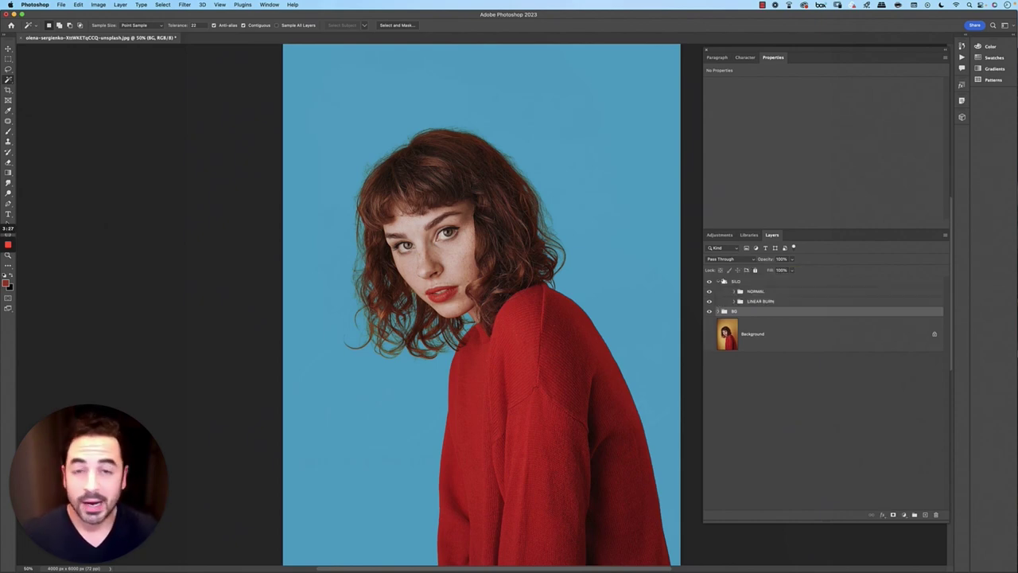
click(765, 292)
click(892, 514)
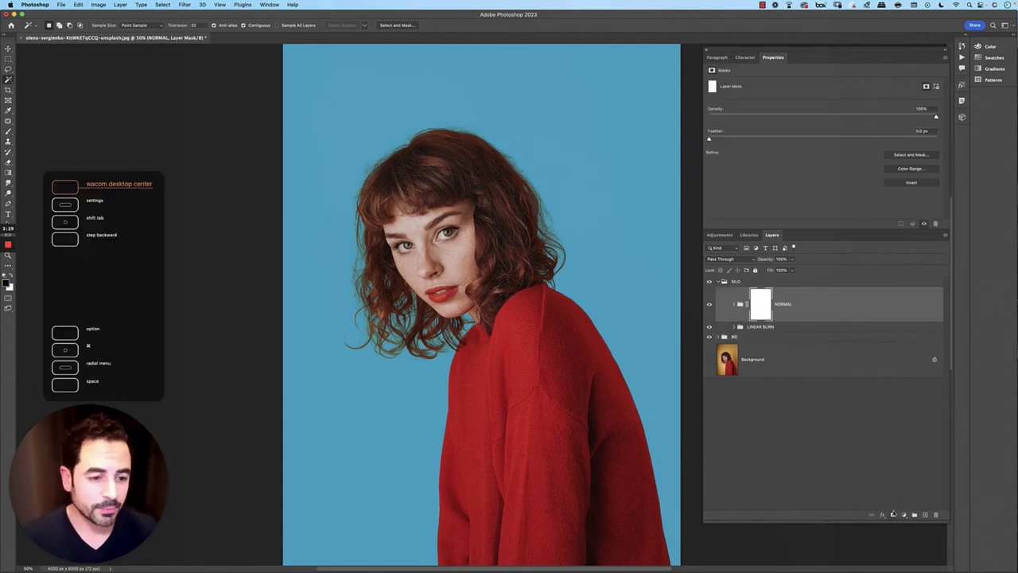
Paint black on the NORMAL group's mask with an enlarged soft brush at 20% opacity along the fringed hair edges around the head.
key(b)
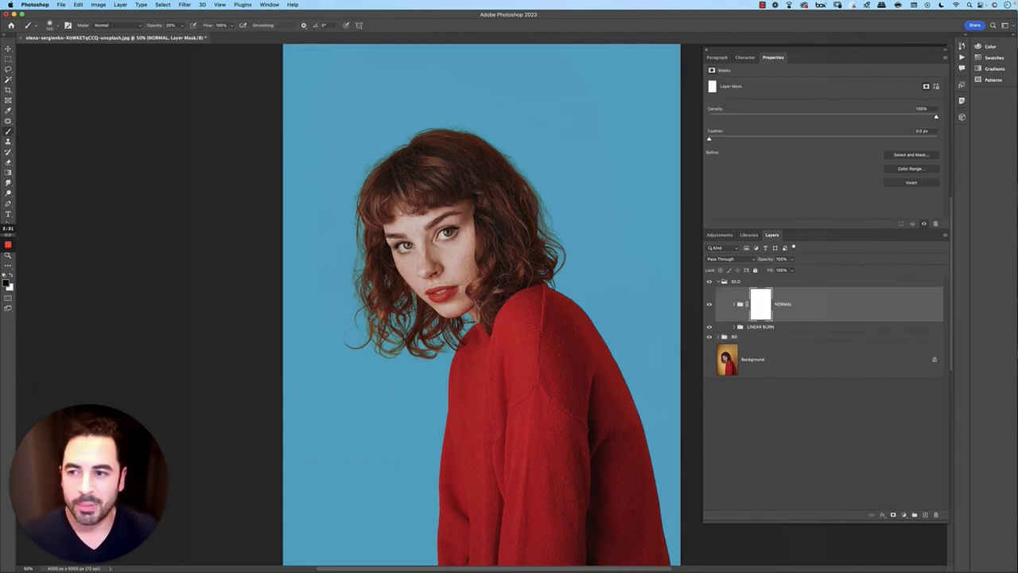
key(bracketright)
key(bracketright)
key(bracketright)
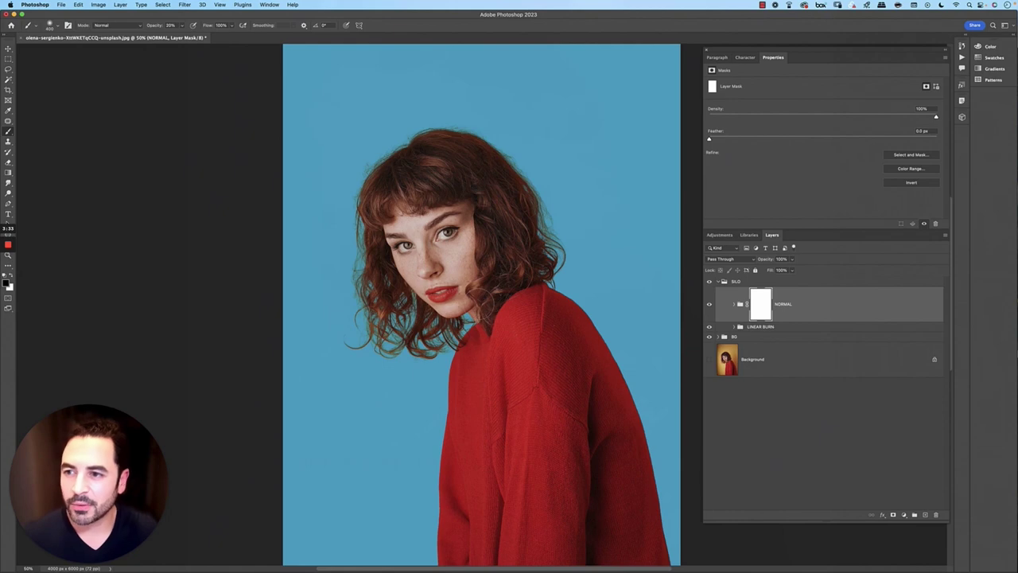
scroll(477, 303, up, 2)
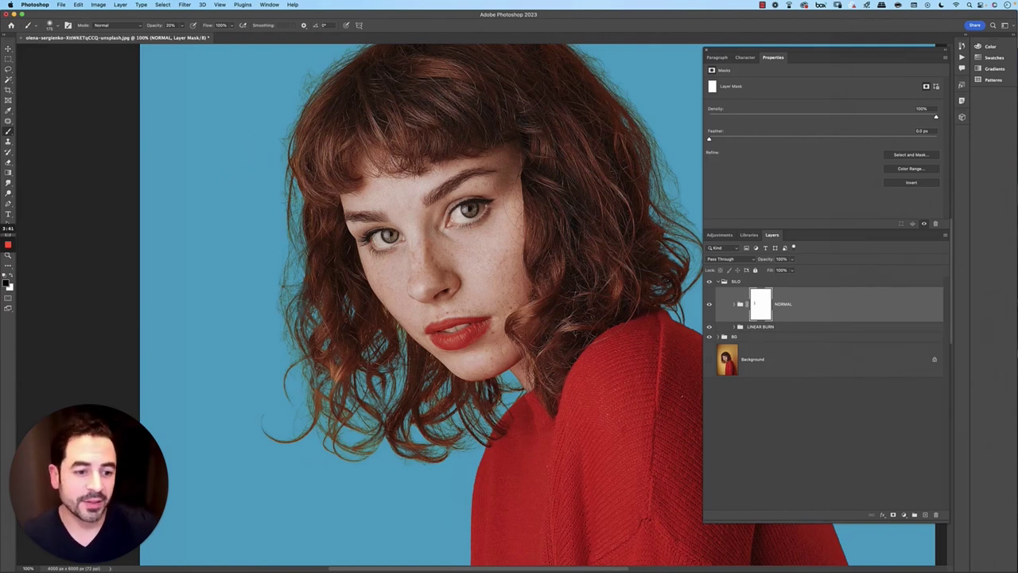
mouse_move(322, 337)
mouse_down()
mouse_move(331, 398)
mouse_move(316, 421)
mouse_up()
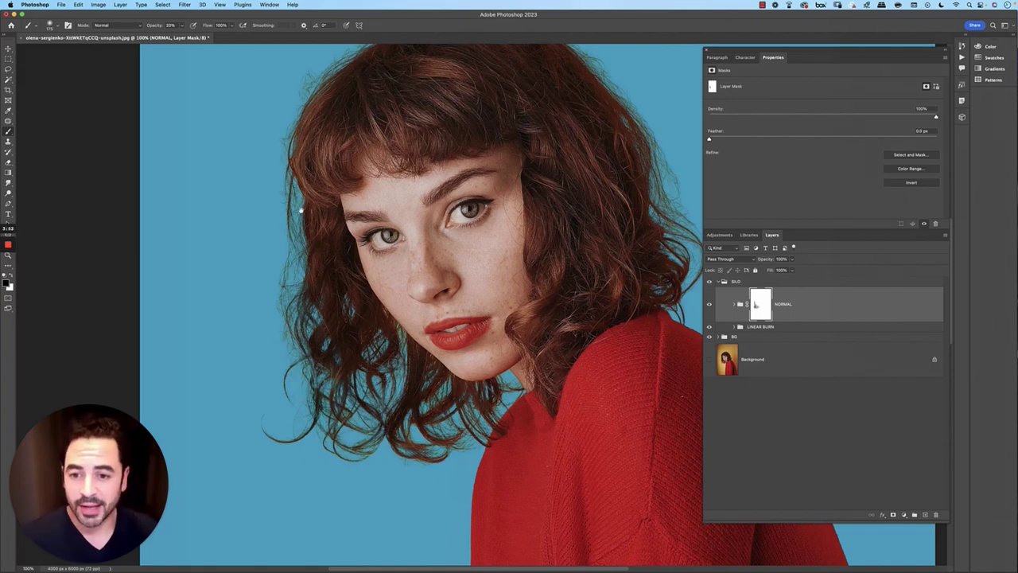
scroll(301, 210, up, 4)
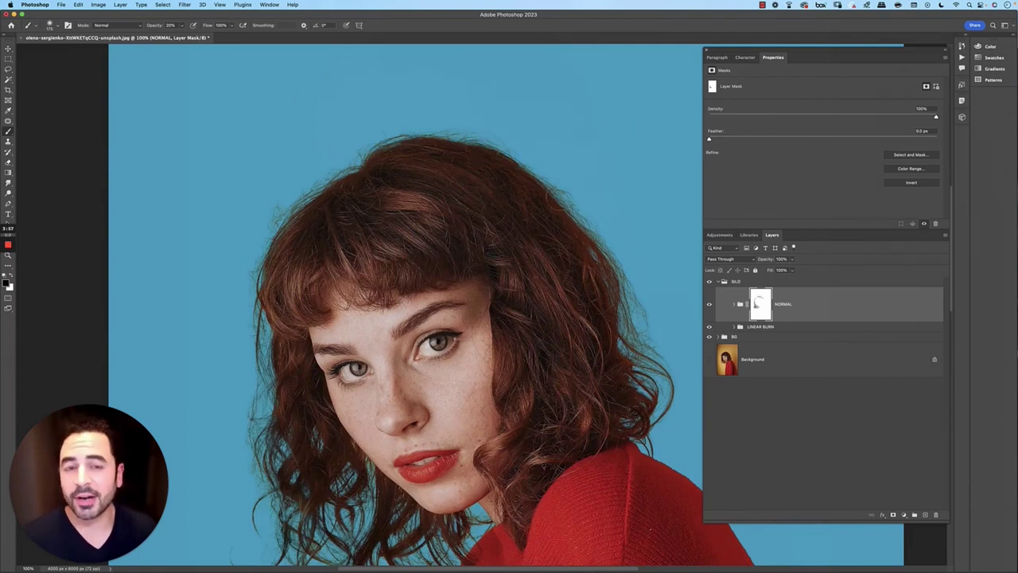
scroll(513, 243, right, 3)
scroll(513, 242, down, 1)
scroll(513, 243, right, 2)
scroll(513, 243, down, 2)
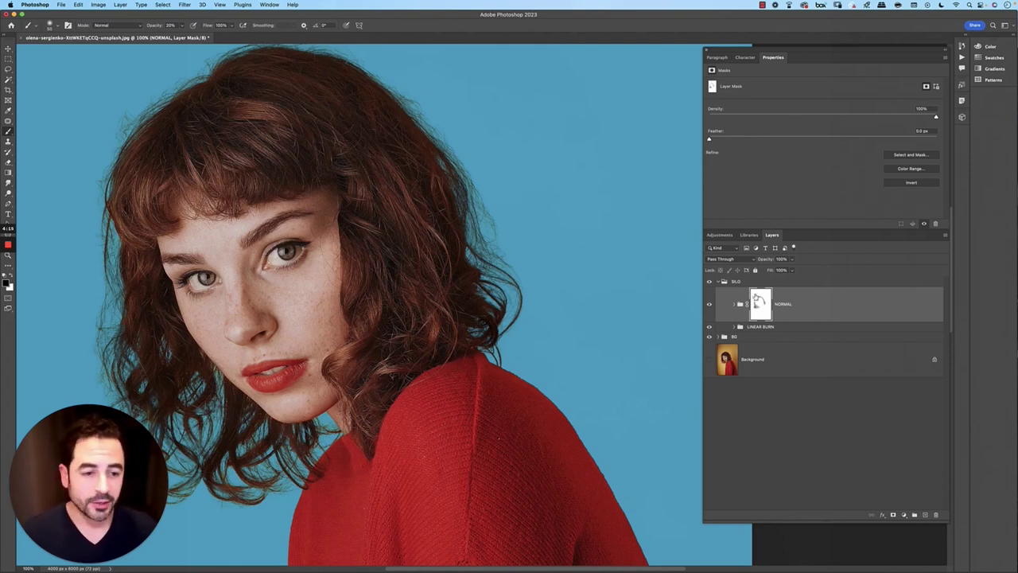
Collapse the SILO group and clip a new Solid Color fill layer with color 31778C to it.
click(719, 282)
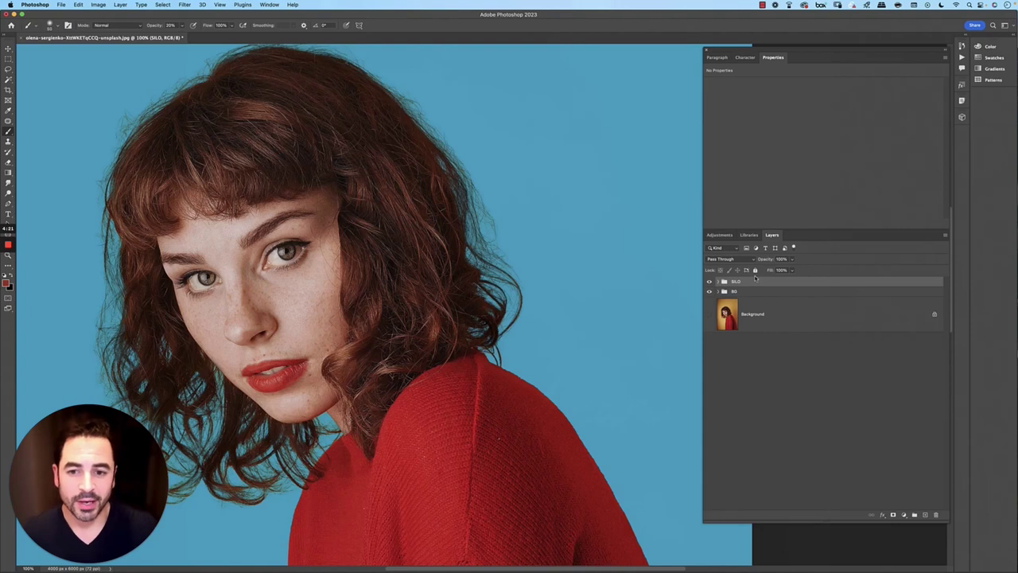
click(903, 514)
click(916, 524)
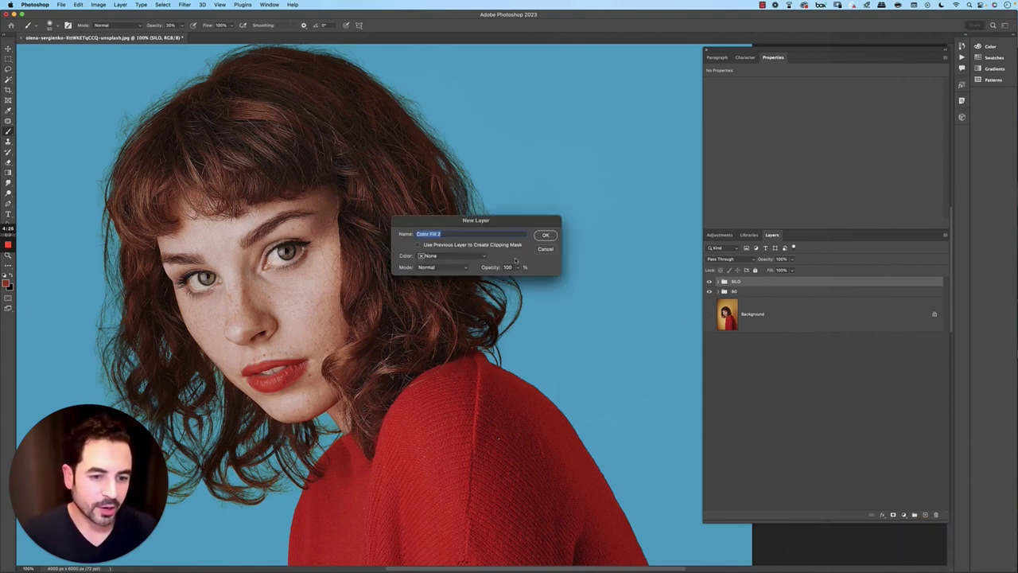
click(546, 235)
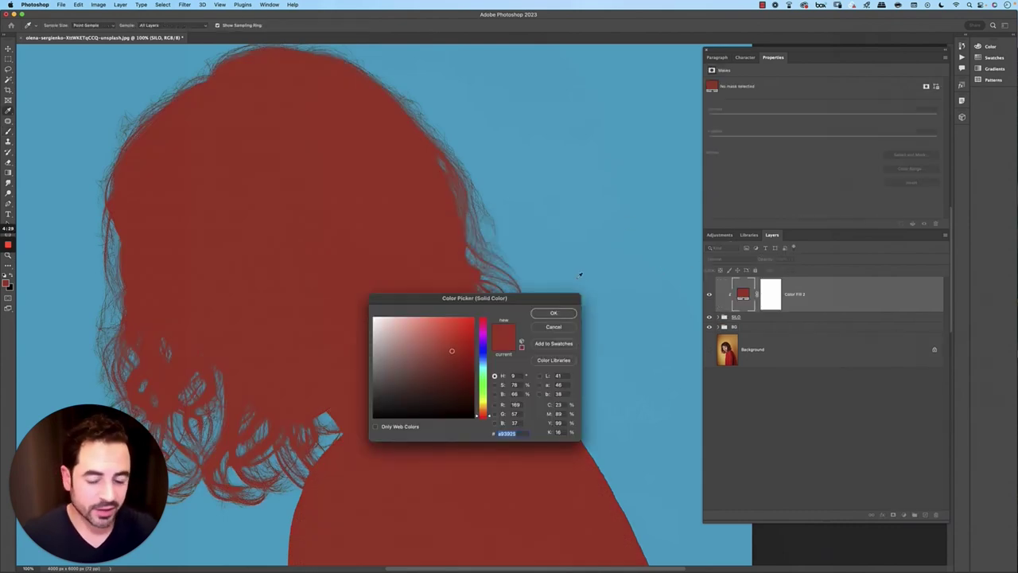
text(3177)
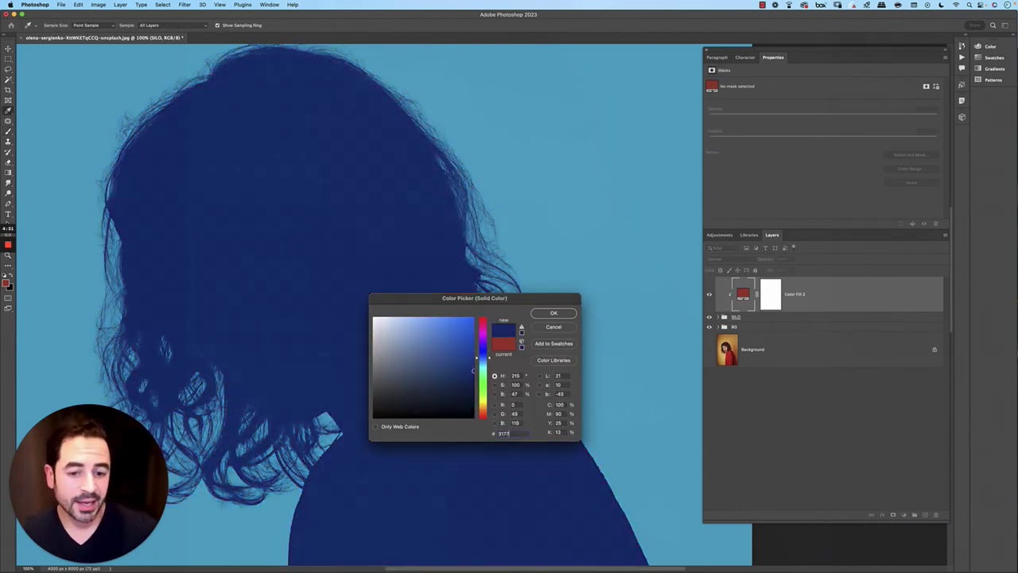
text(8C)
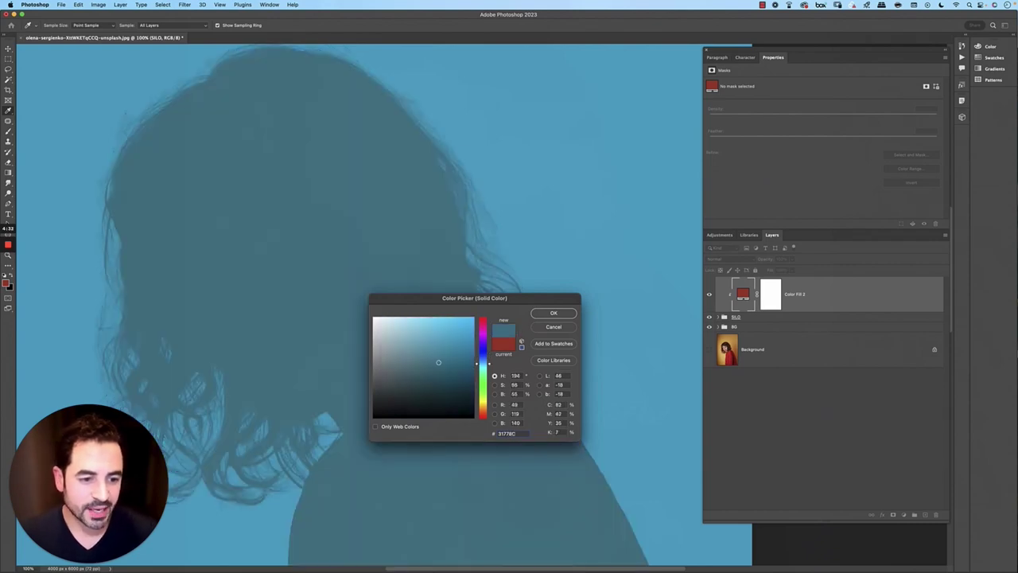
key(Return)
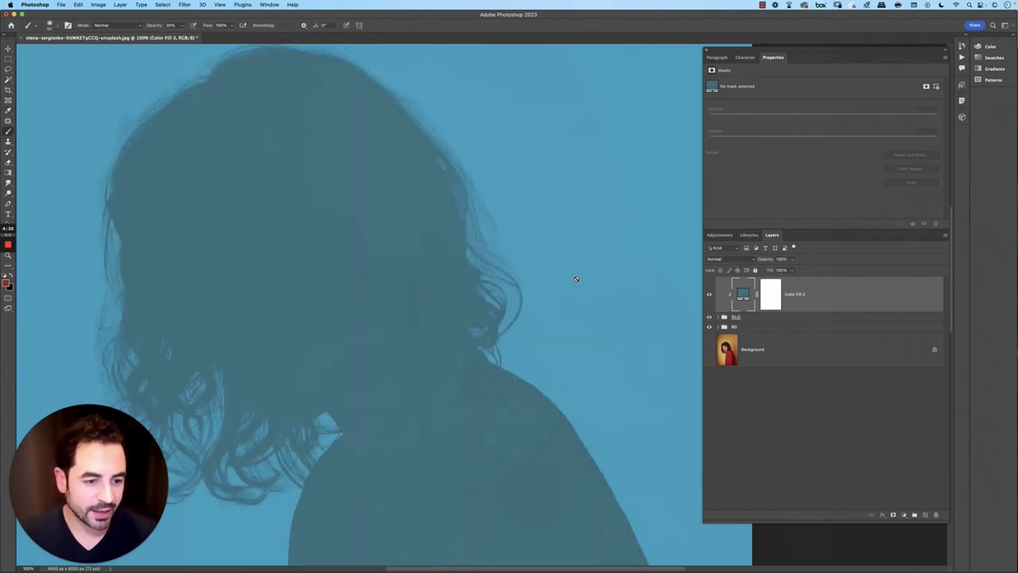
Set the clipped color fill layer to 50% opacity and the Vivid Light blend mode.
key(v)
key(5)
click(728, 259)
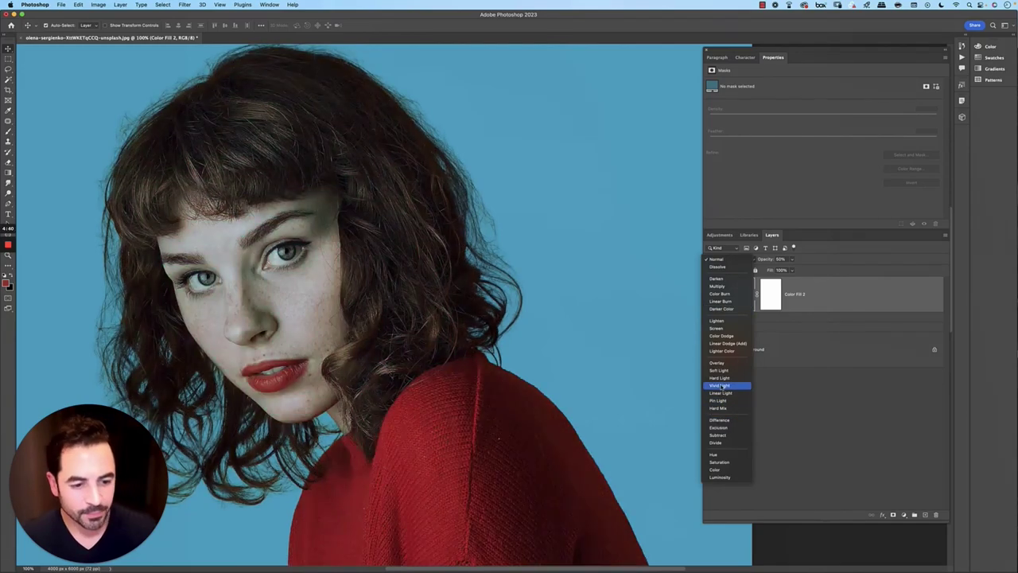
click(719, 384)
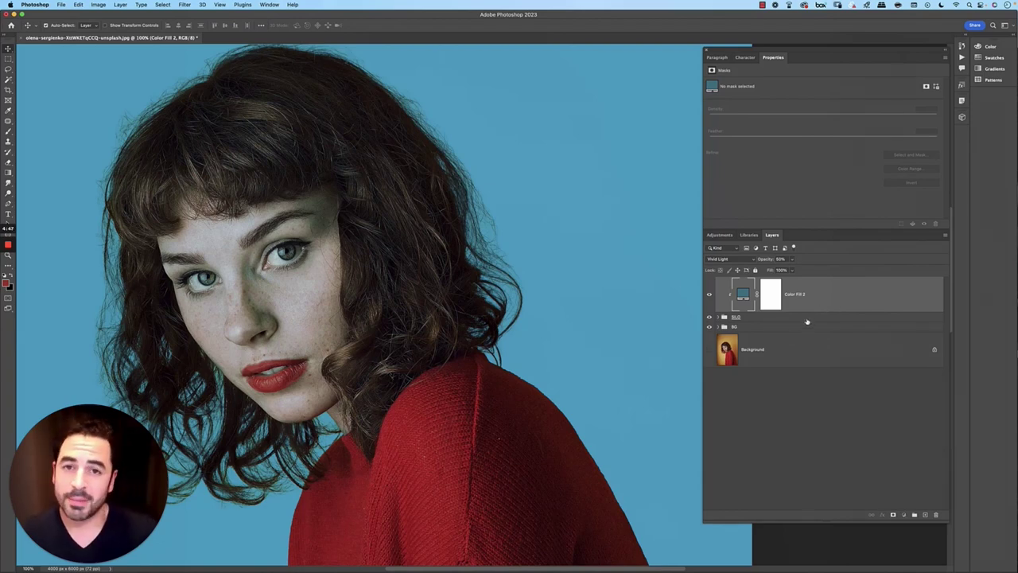
Add a clipped Color Lookup adjustment above the teal fill layer and load the FallColors.look 3D LUT.
click(806, 319)
click(892, 515)
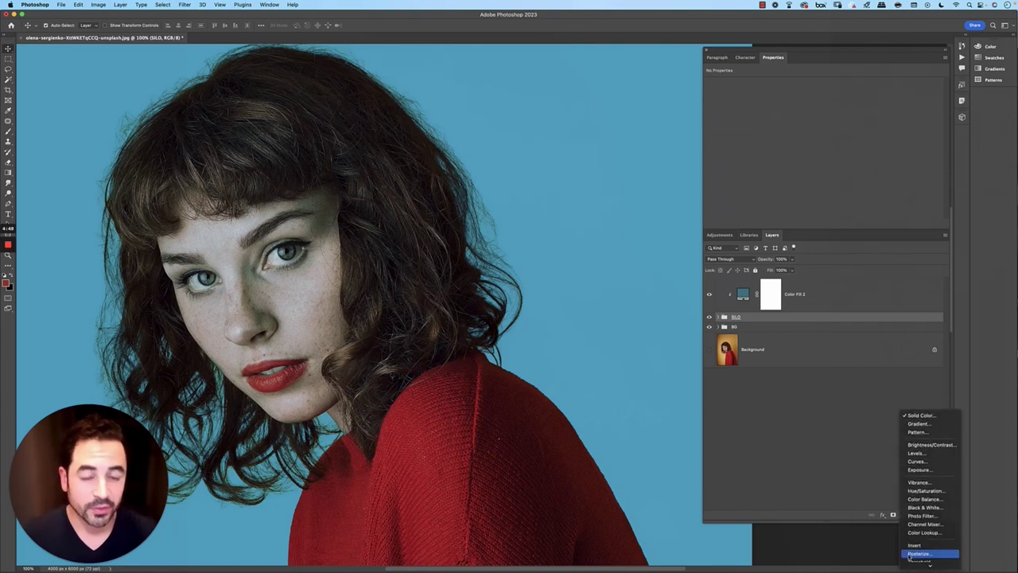
click(921, 527)
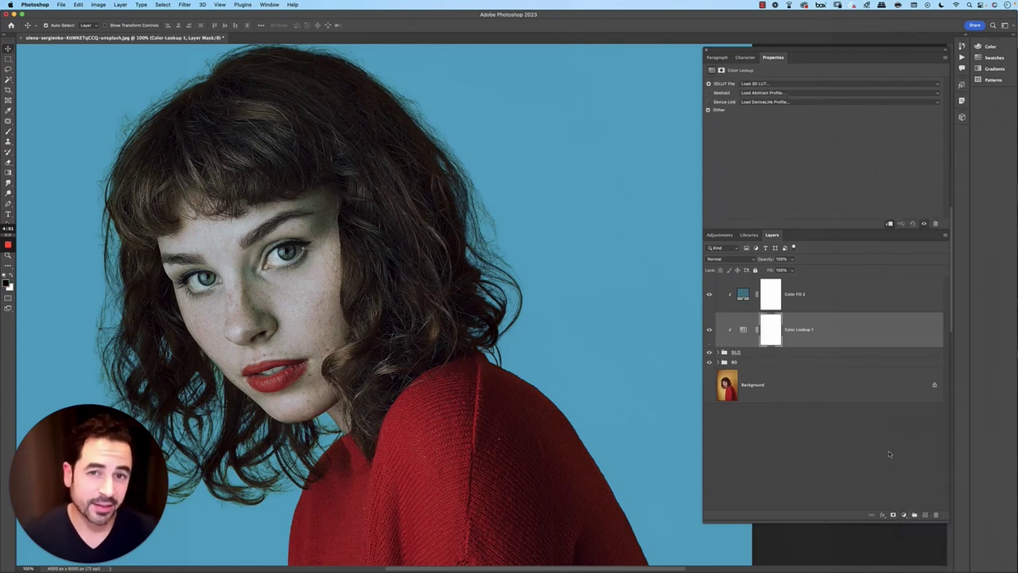
key(super+bracketright)
click(760, 84)
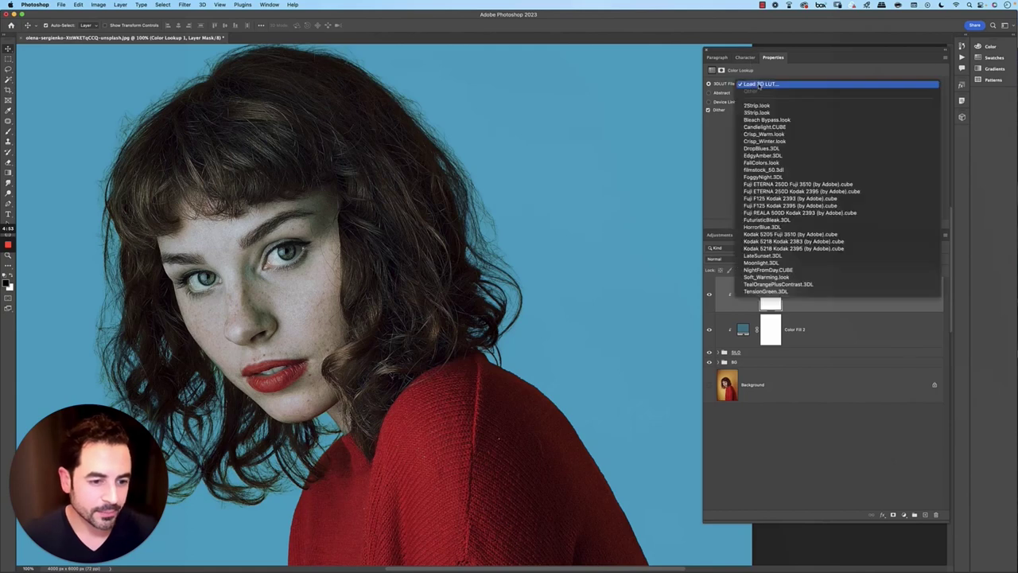
click(758, 161)
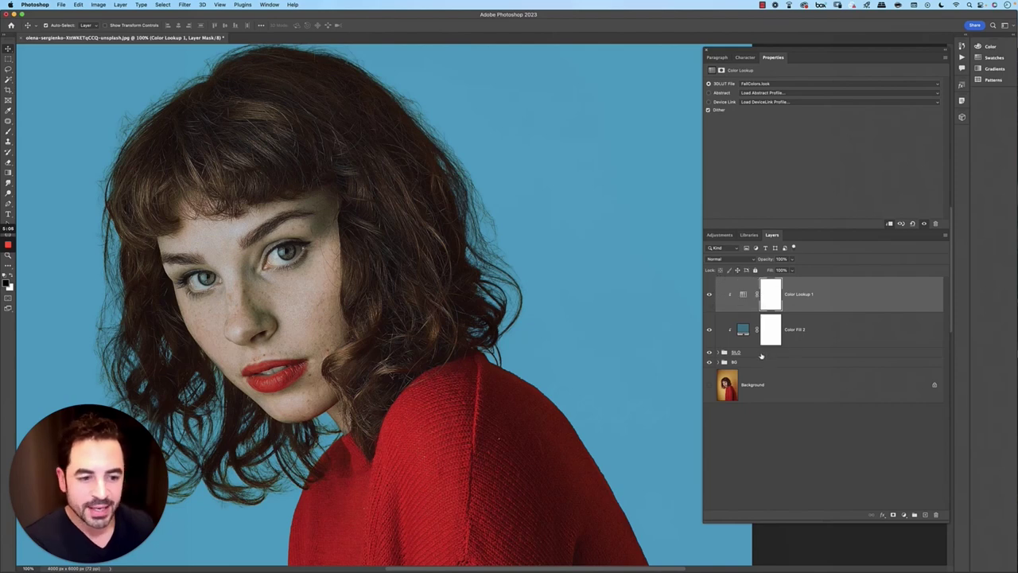
Create a group named CC above the Color Lookup layer.
click(761, 354)
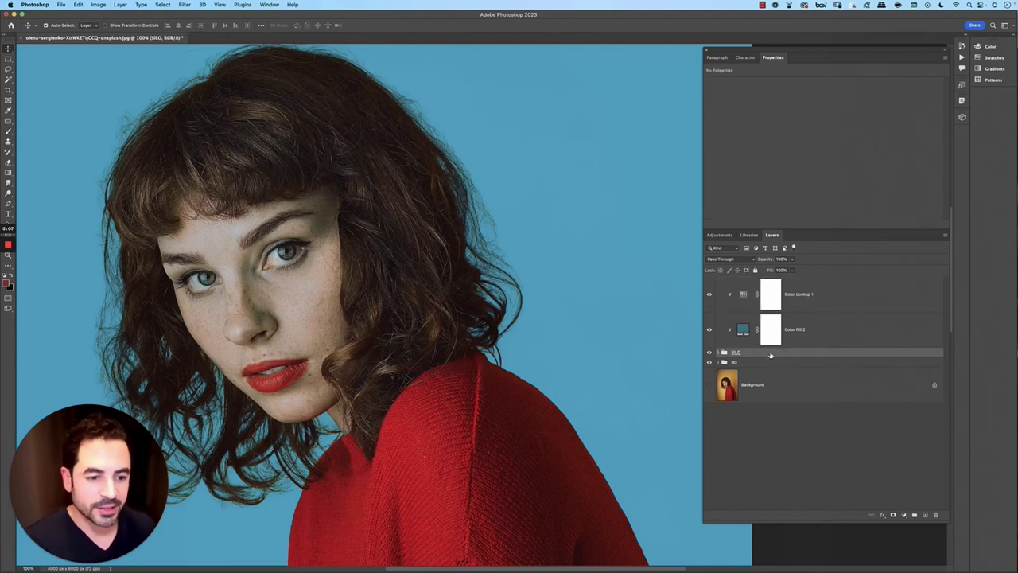
click(824, 305)
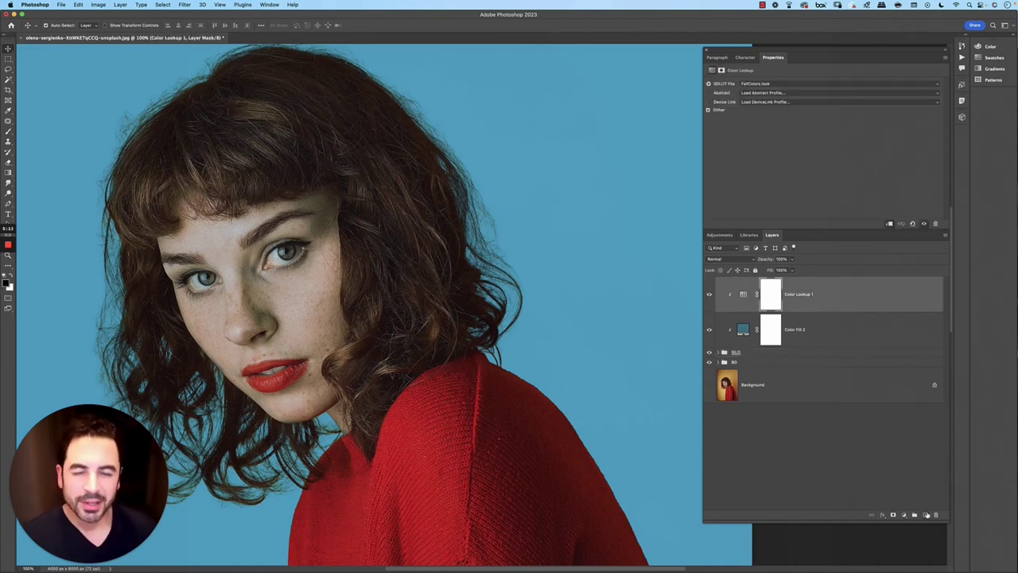
click(913, 515)
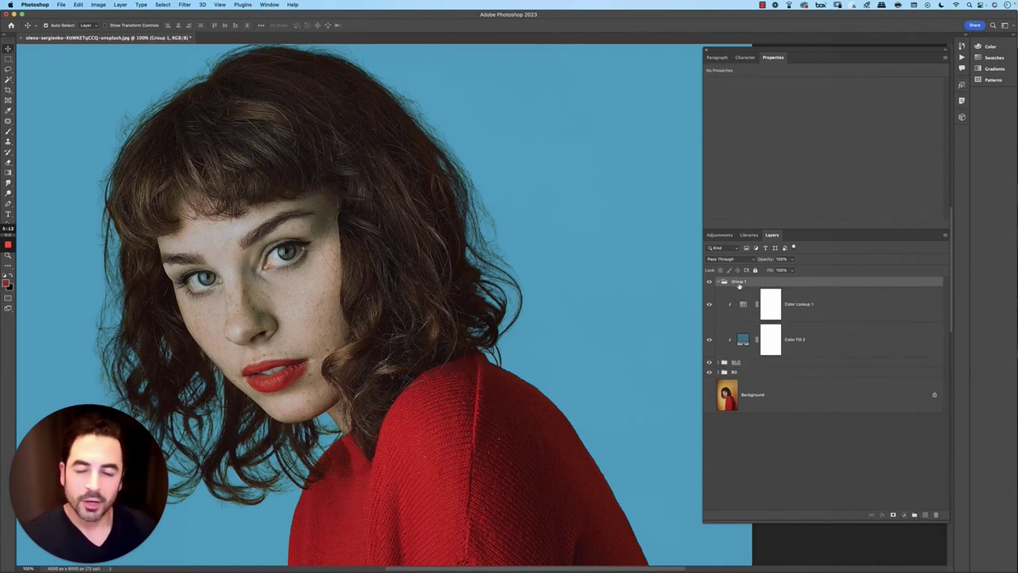
text(CC)
key(Return)
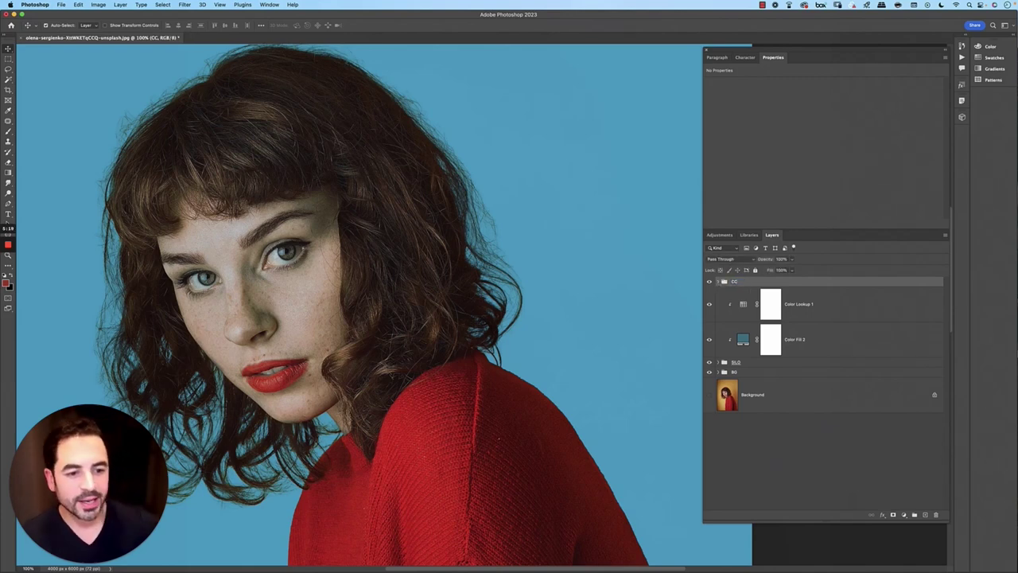
Add a Gradient Map adjustment layer inside the CC group.
click(903, 514)
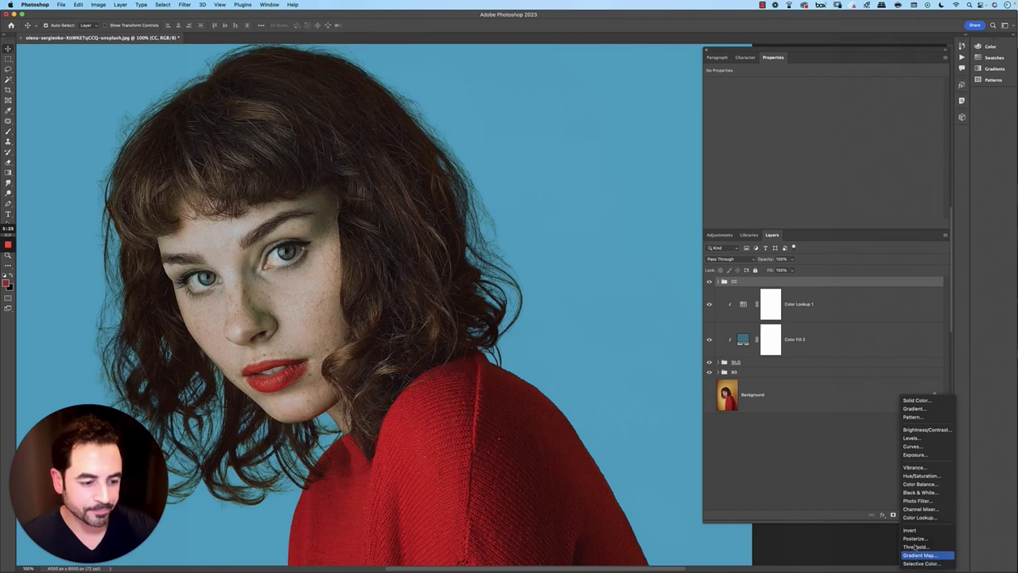
click(918, 554)
drag(779, 305, 773, 317)
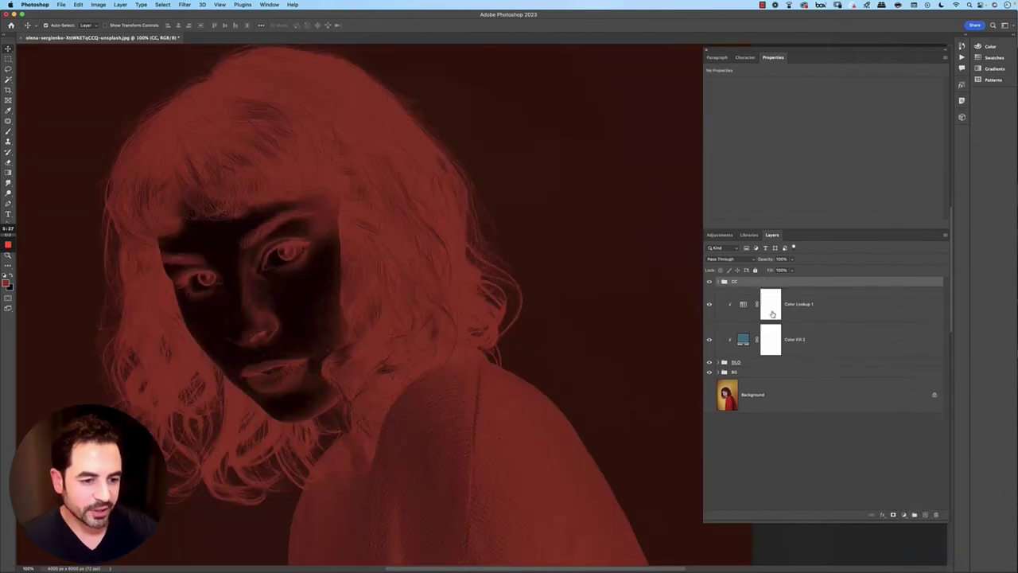
click(773, 294)
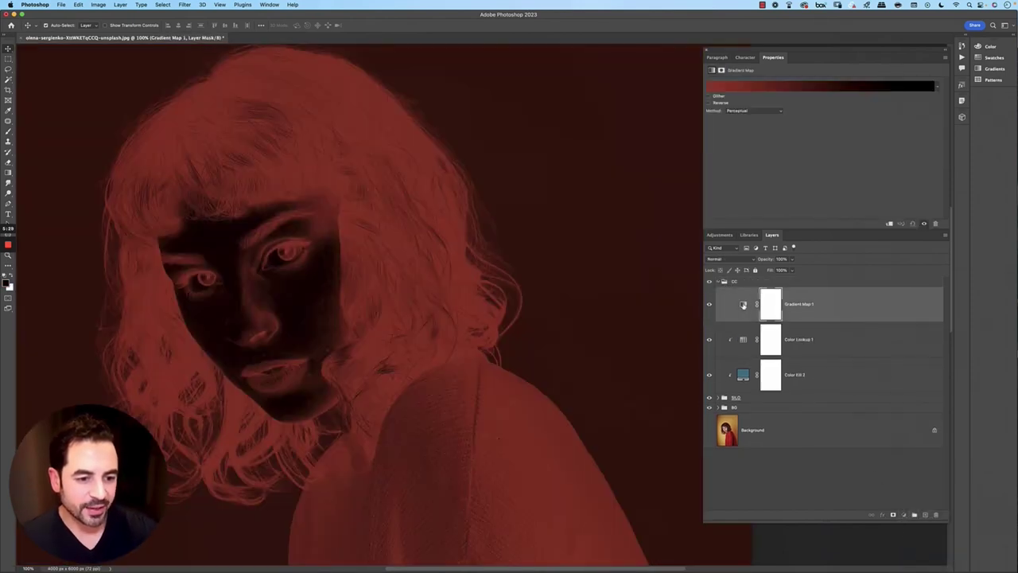
Change the first color stop of the Gradient Map's gradient to #5a1300.
click(756, 88)
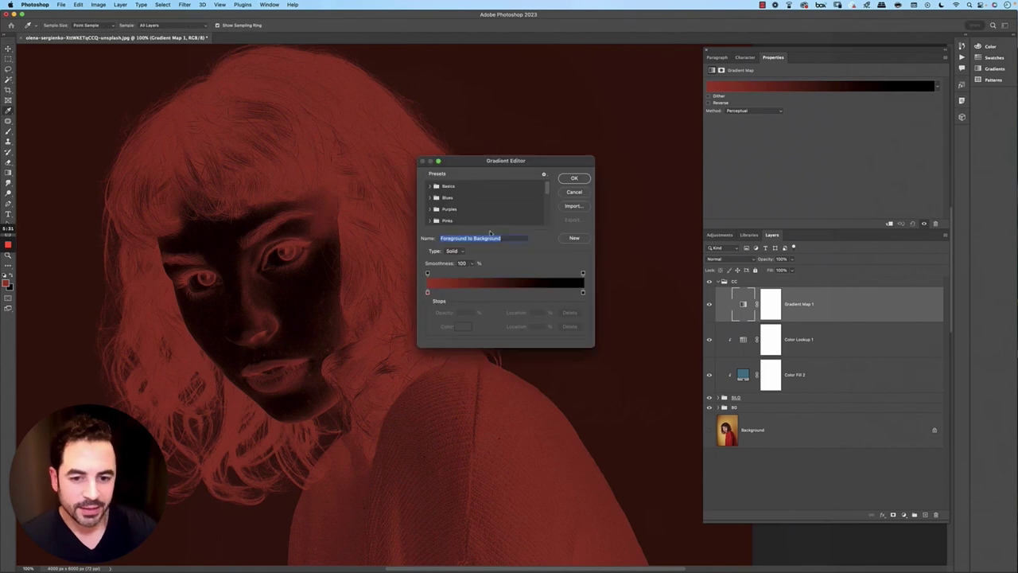
click(427, 293)
click(463, 326)
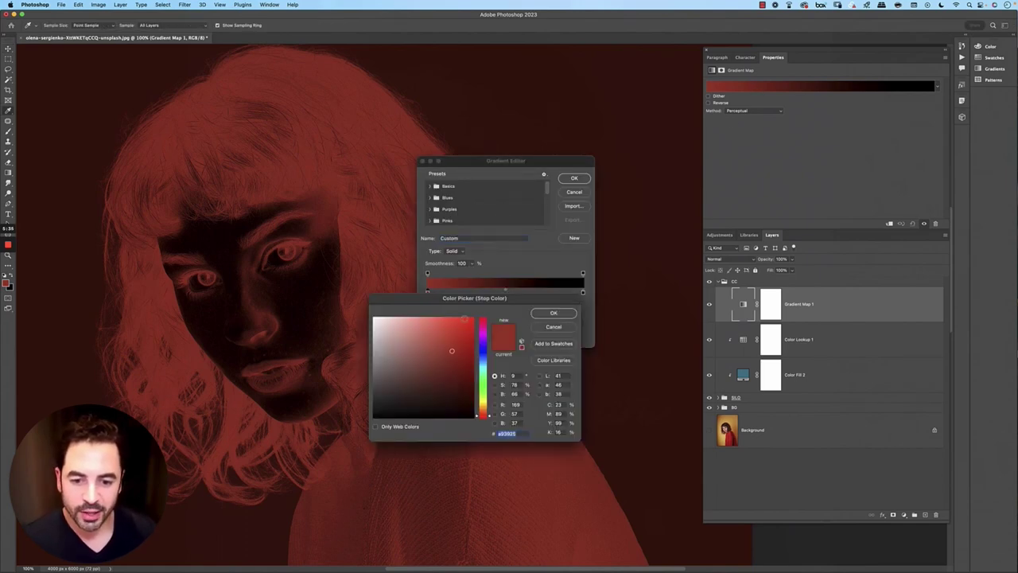
text(0a1300)
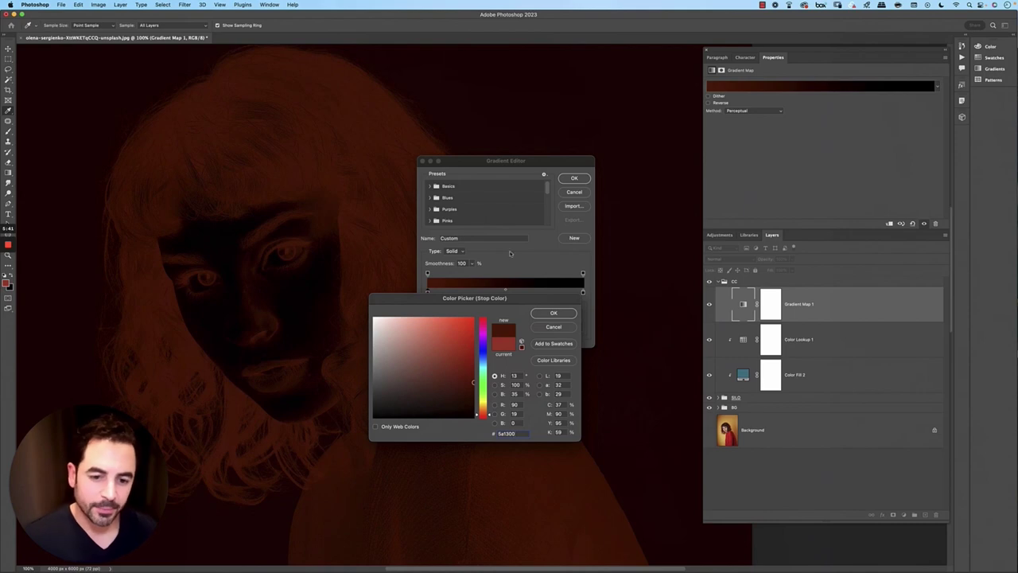
click(554, 313)
Set the Gradient Map's end color stop to #17e39d and the layer's blend mode to Exclusion.
click(583, 292)
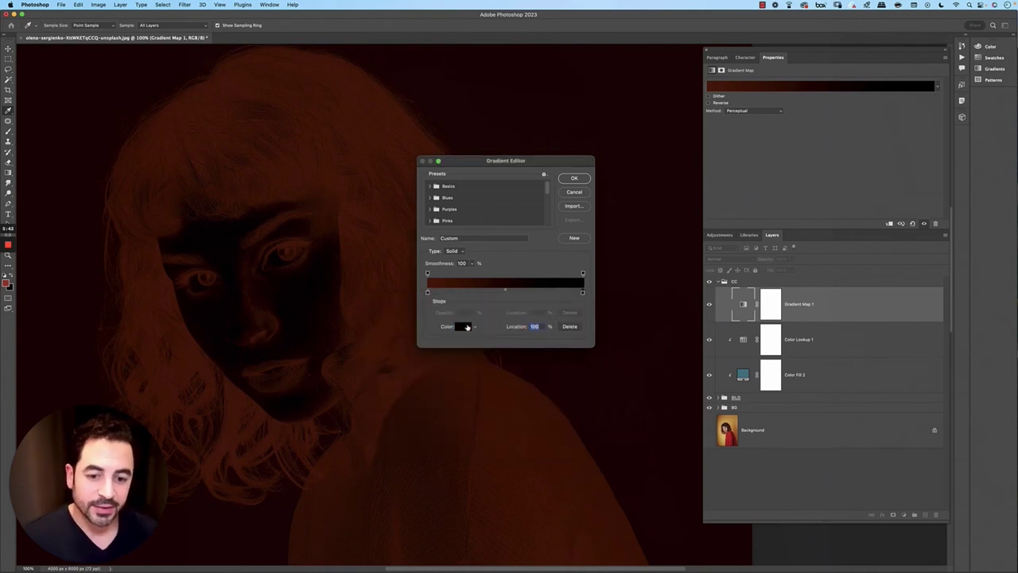
click(467, 326)
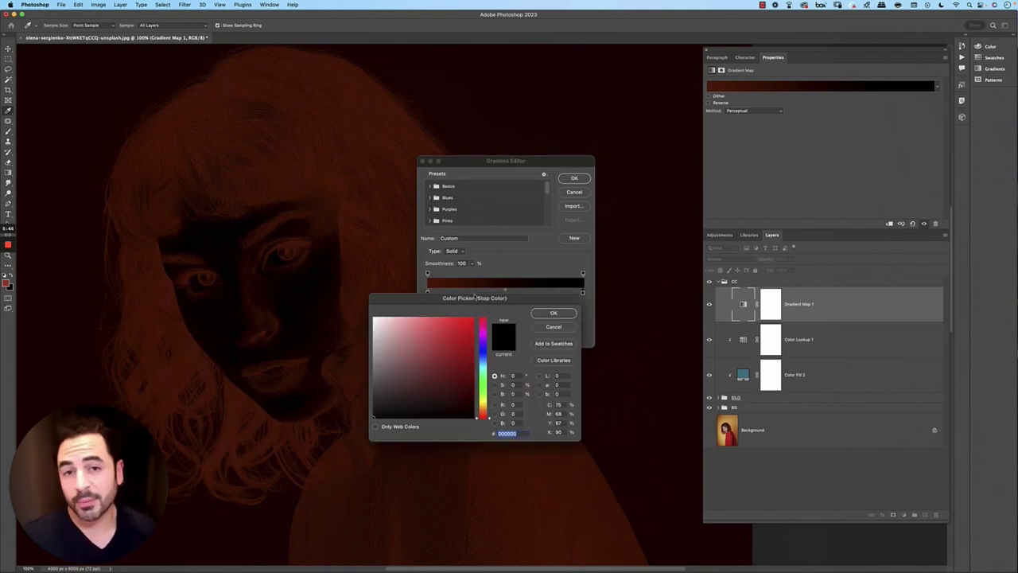
text(17e39d)
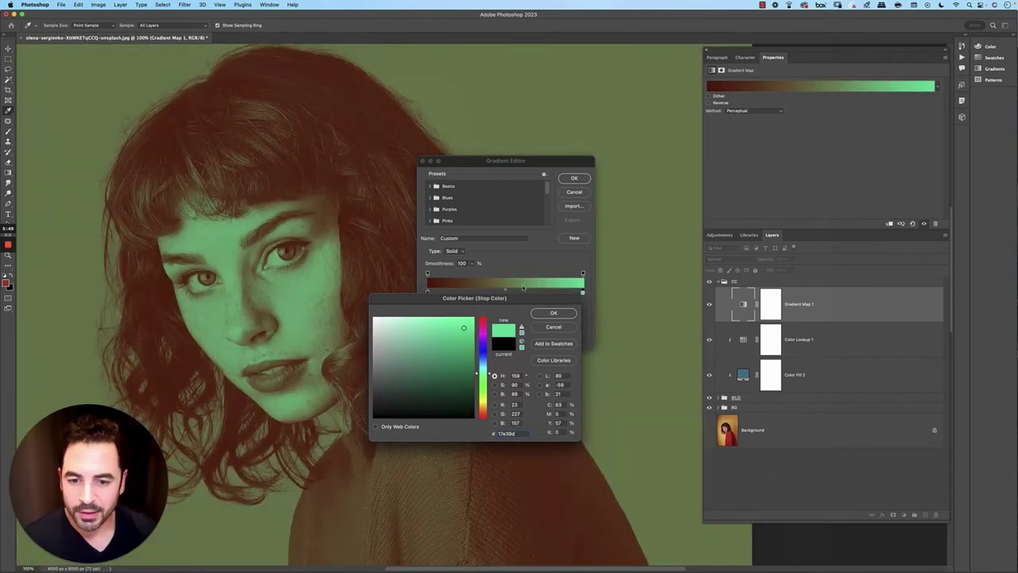
key(Return)
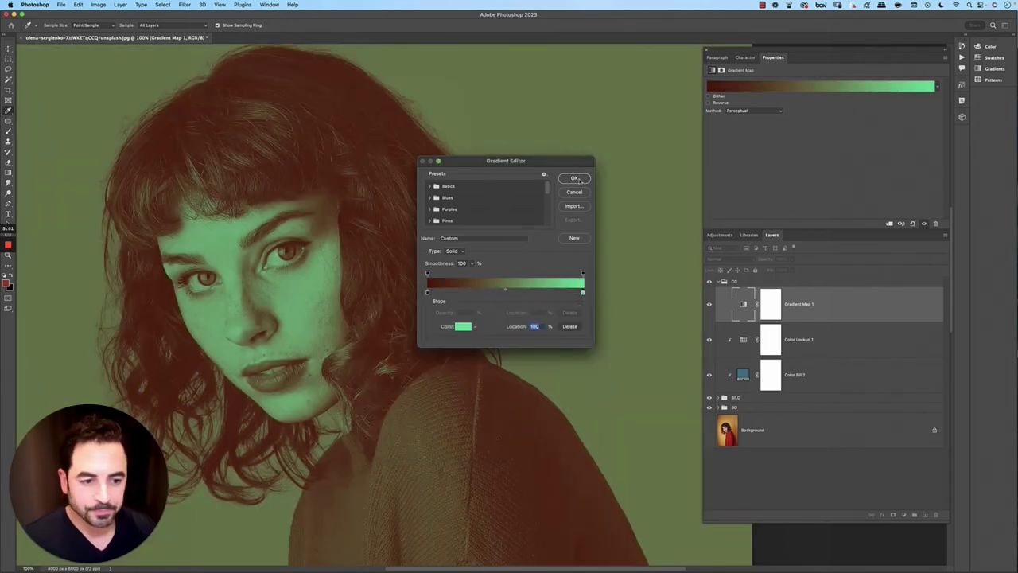
click(575, 178)
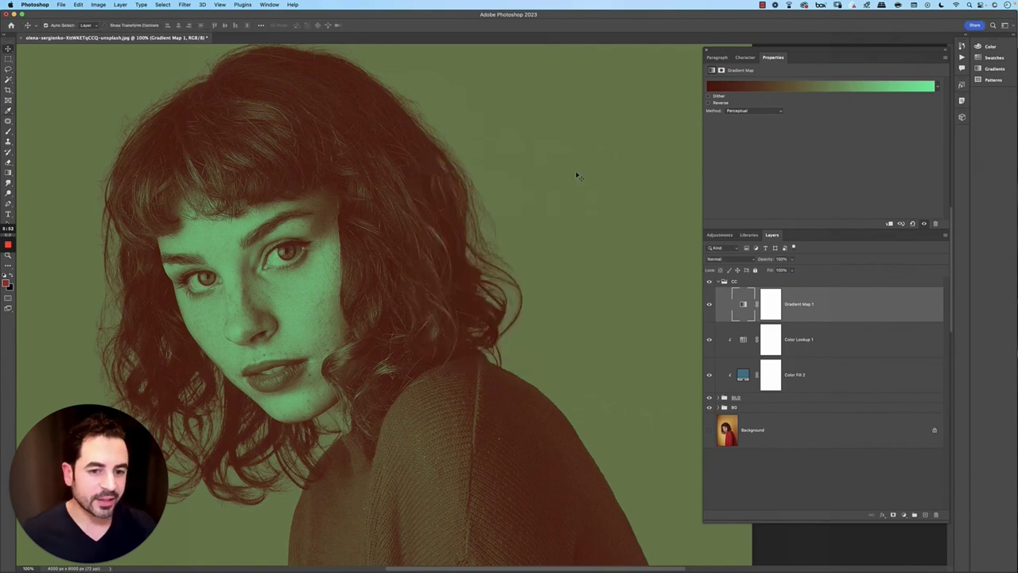
click(727, 260)
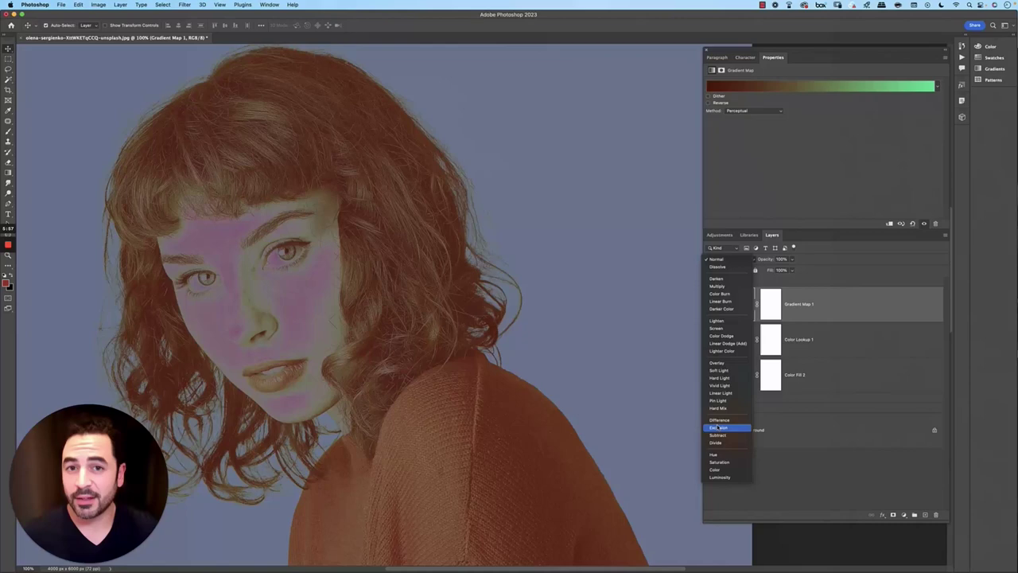
click(719, 427)
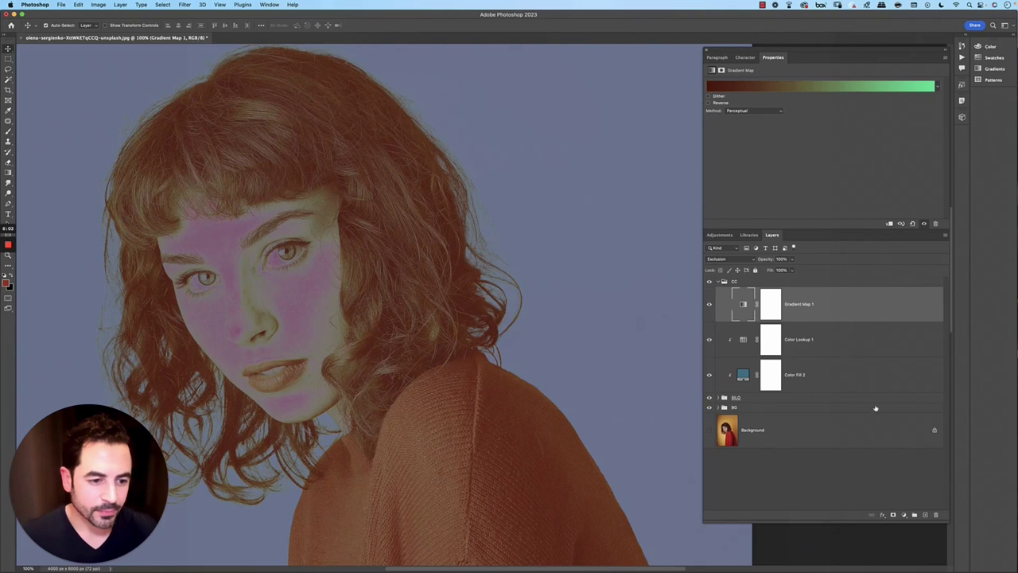
Add a Levels adjustment clipped to the Gradient Map layer.
click(903, 514)
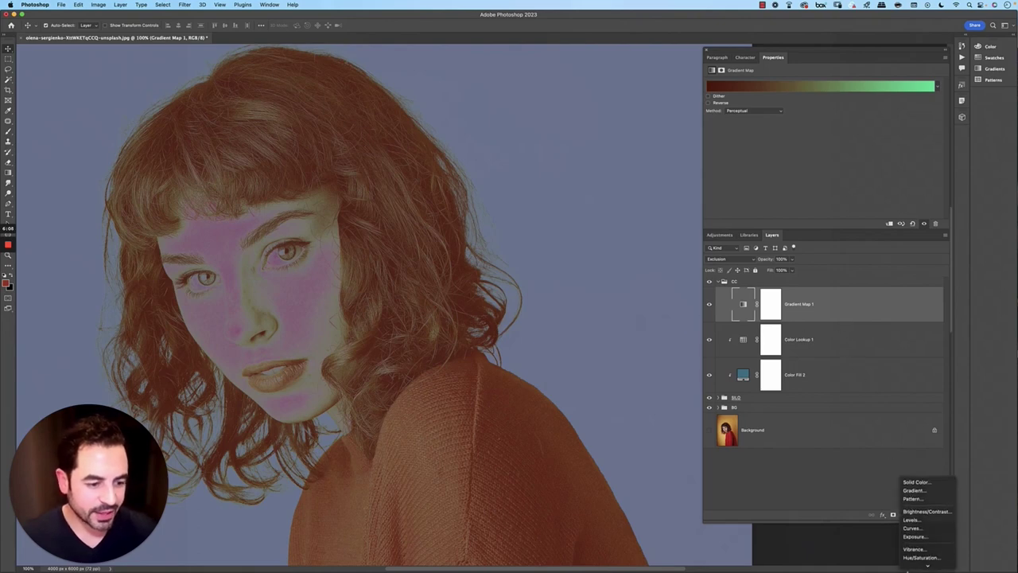
alt+click(911, 486)
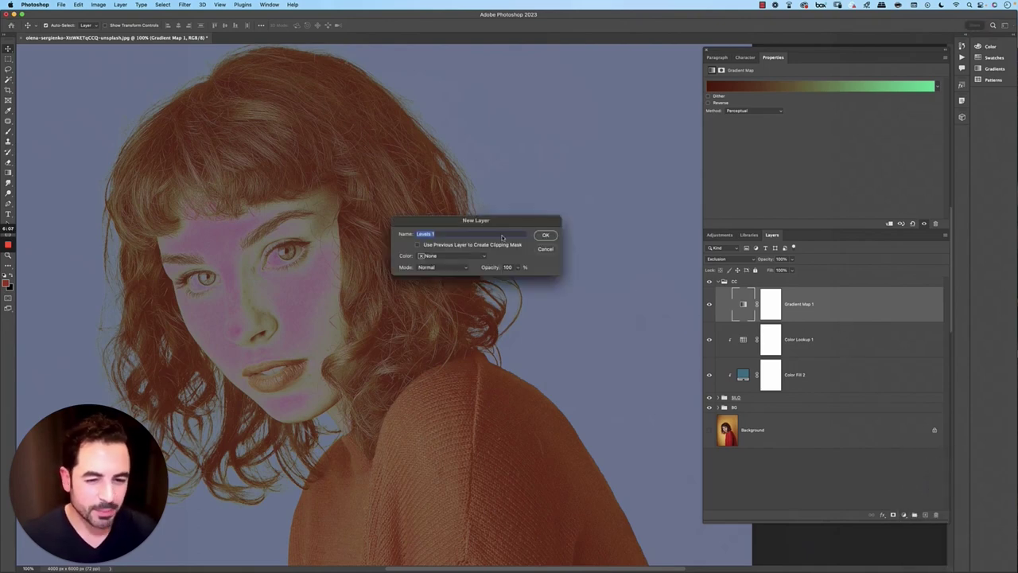
click(545, 234)
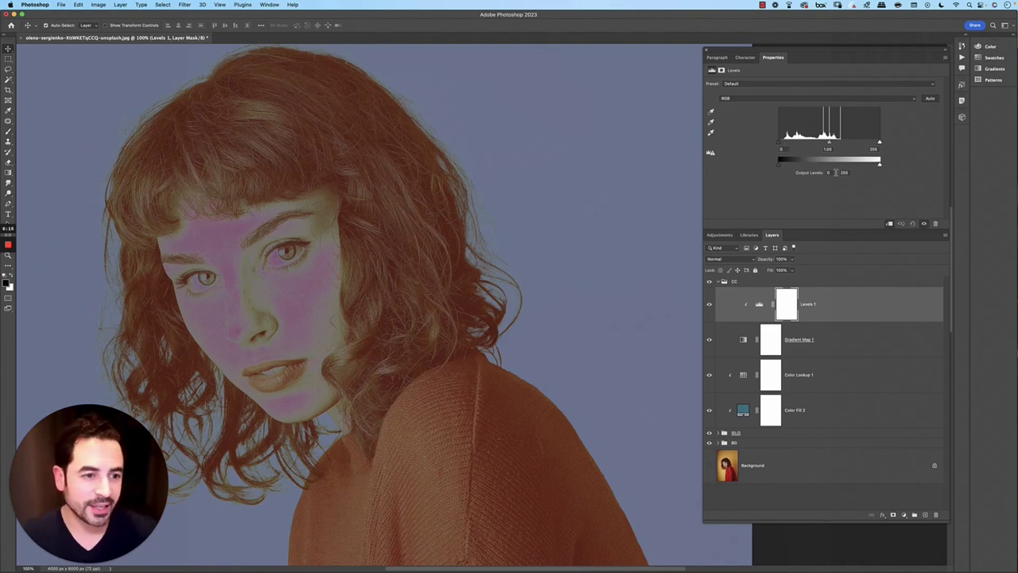
Set the clipped Levels to an output black of 20, an input black point of 135 and a midtone of 0.73.
drag(779, 161, 787, 161)
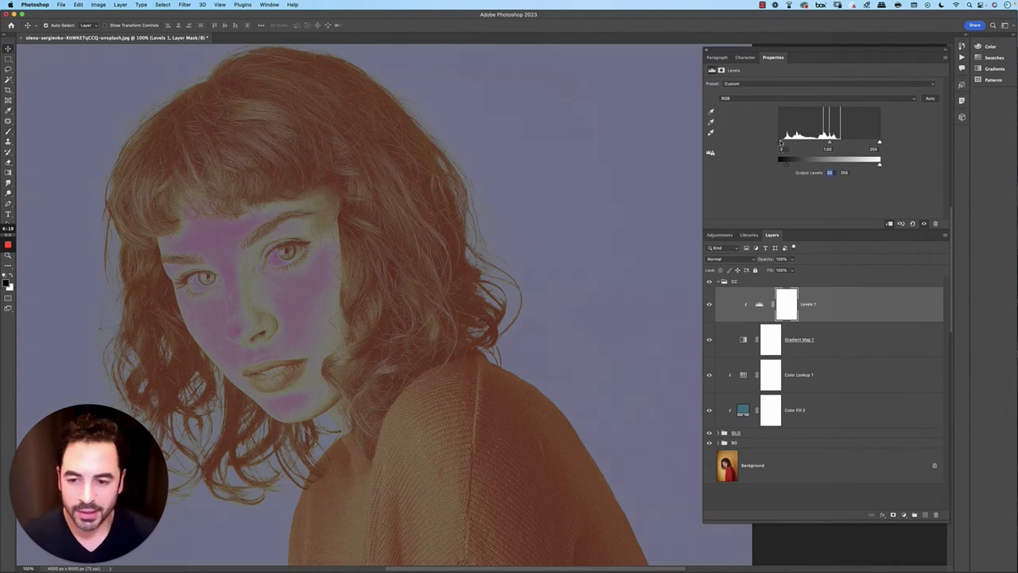
drag(782, 144, 829, 143)
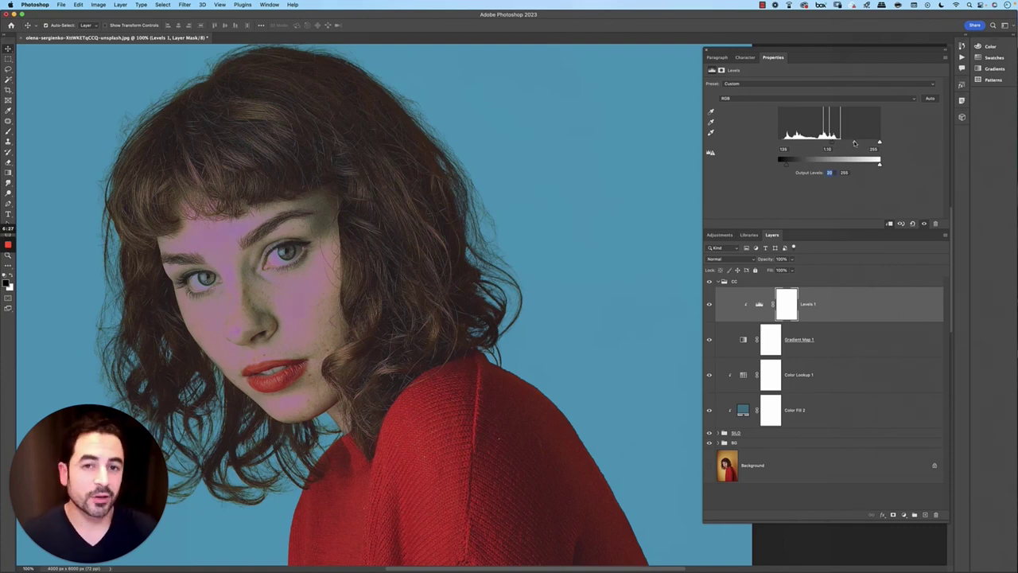
drag(855, 143, 857, 143)
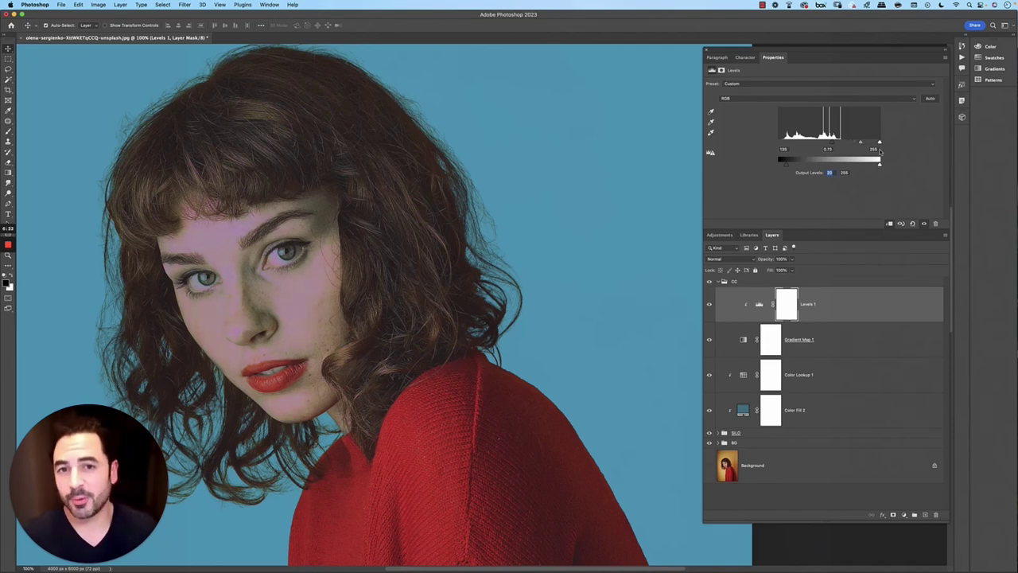
click(849, 300)
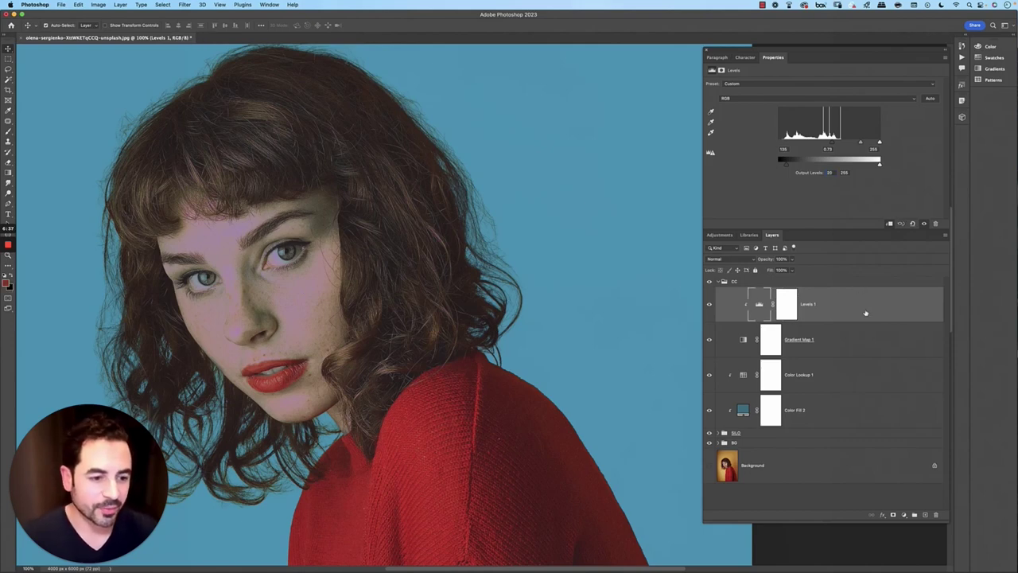
Add a clipped Black & White adjustment between the Gradient Map and Levels, trying it above Levels before putting it back.
click(857, 338)
click(904, 515)
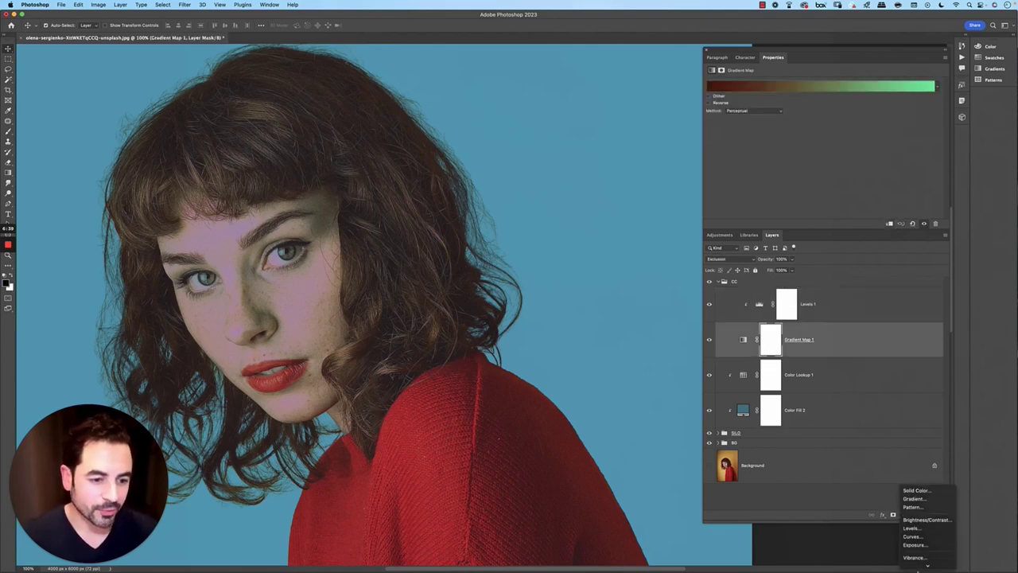
click(919, 506)
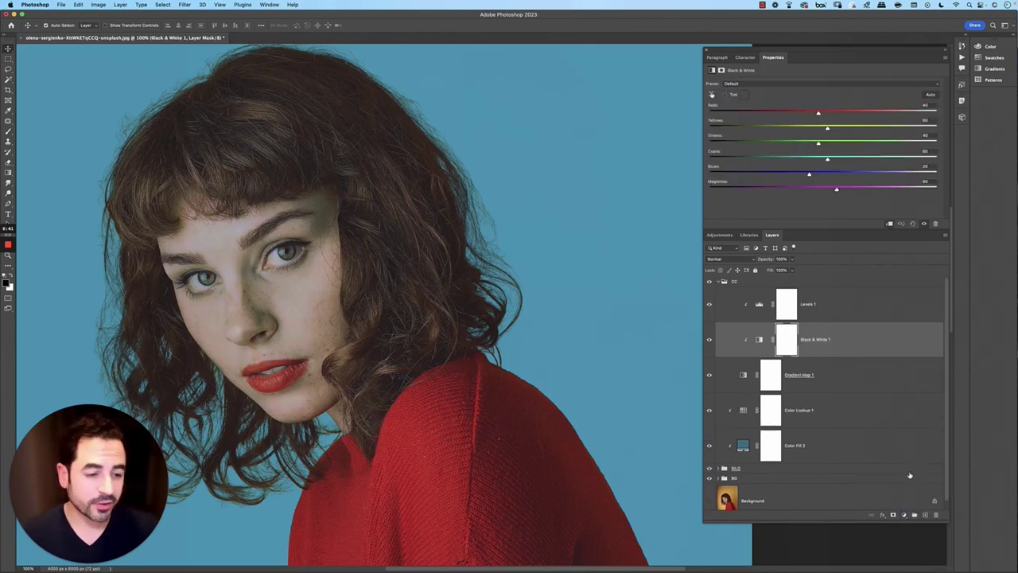
key(super+bracketright)
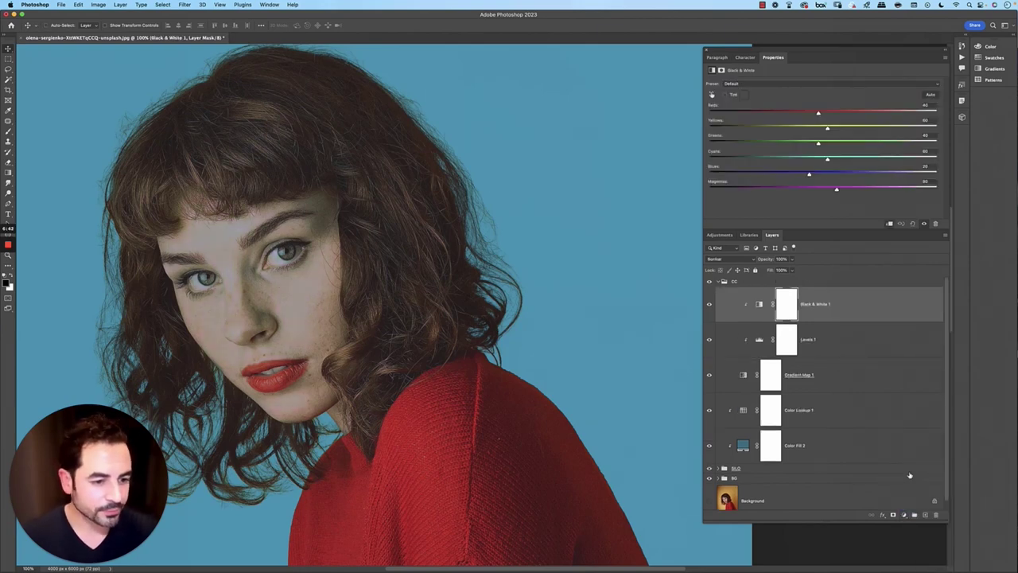
key(super+bracketleft)
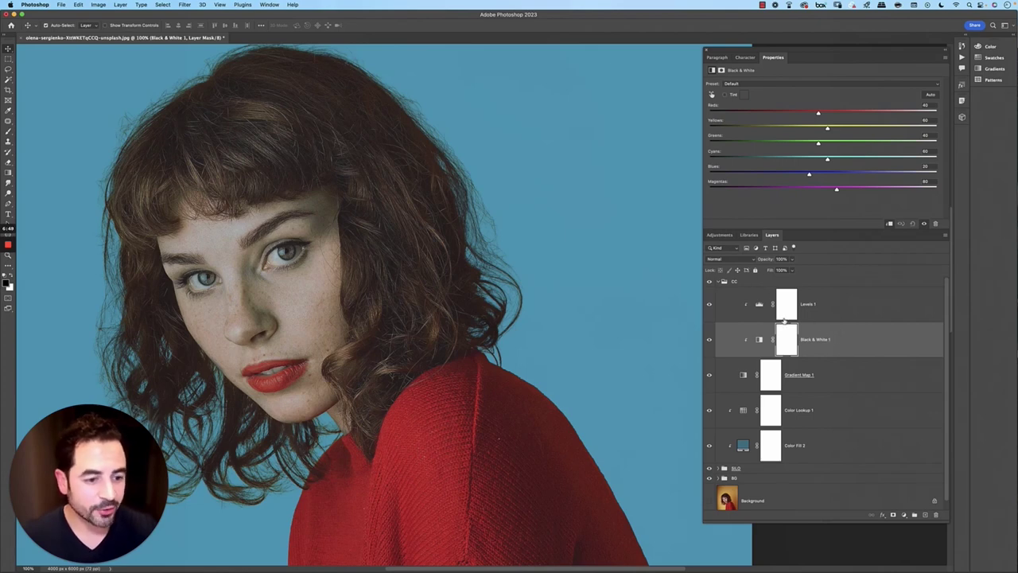
Collapse the CC group and group the SILO group with its clipped Color Fill and Color Lookup layers as SUBJECT.
click(720, 283)
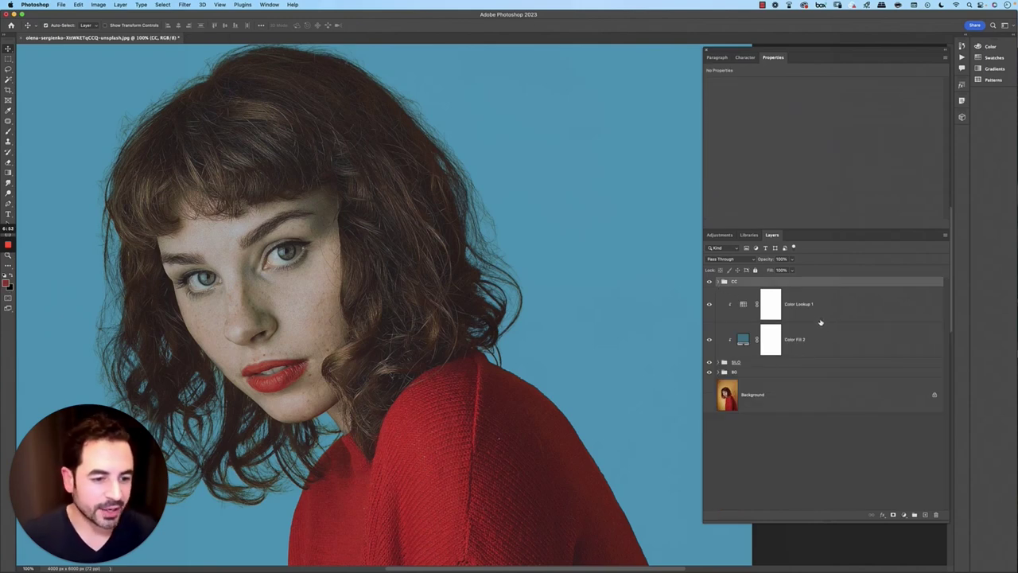
click(778, 364)
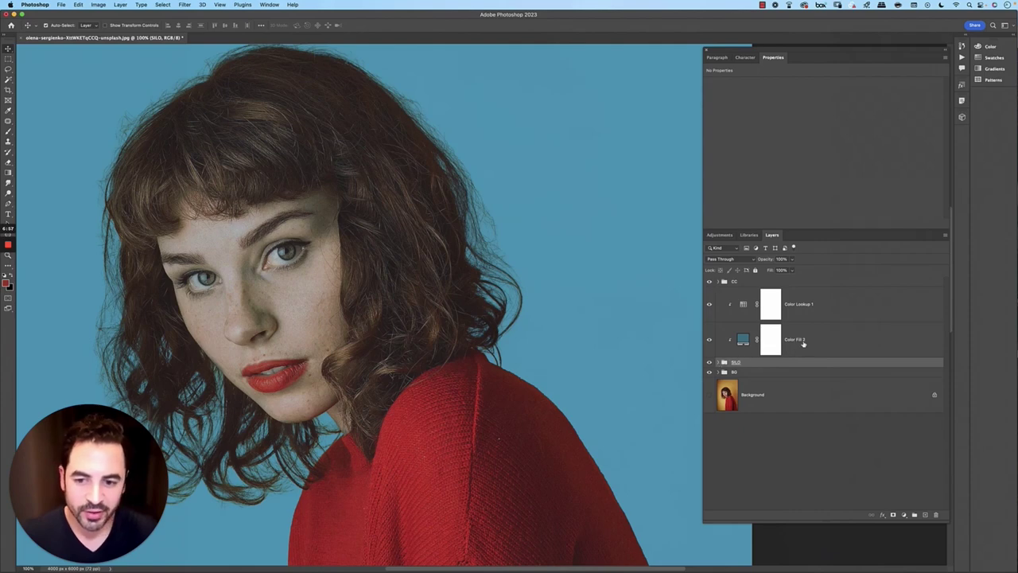
shift+click(809, 310)
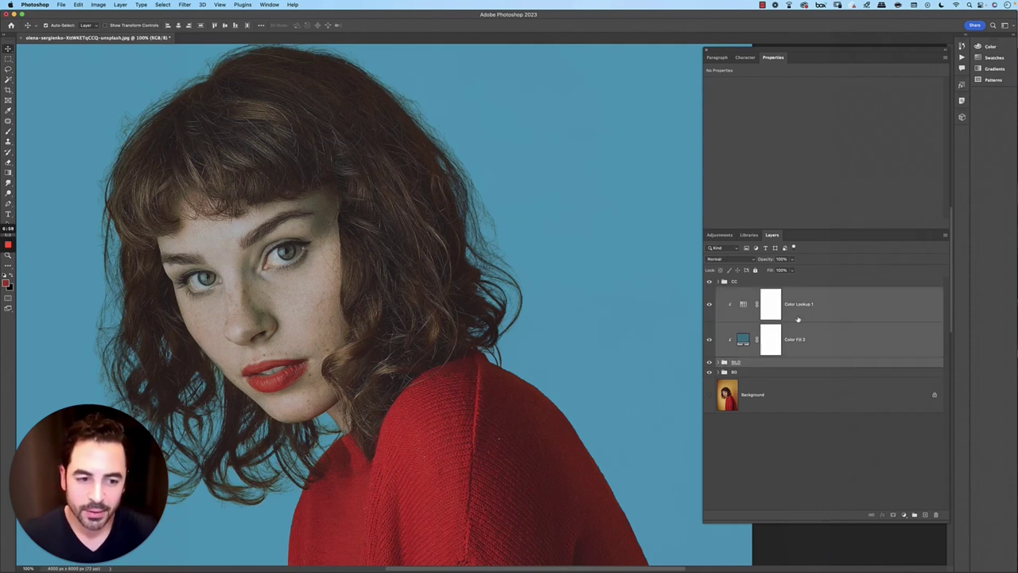
key(super+g)
double_click(736, 291)
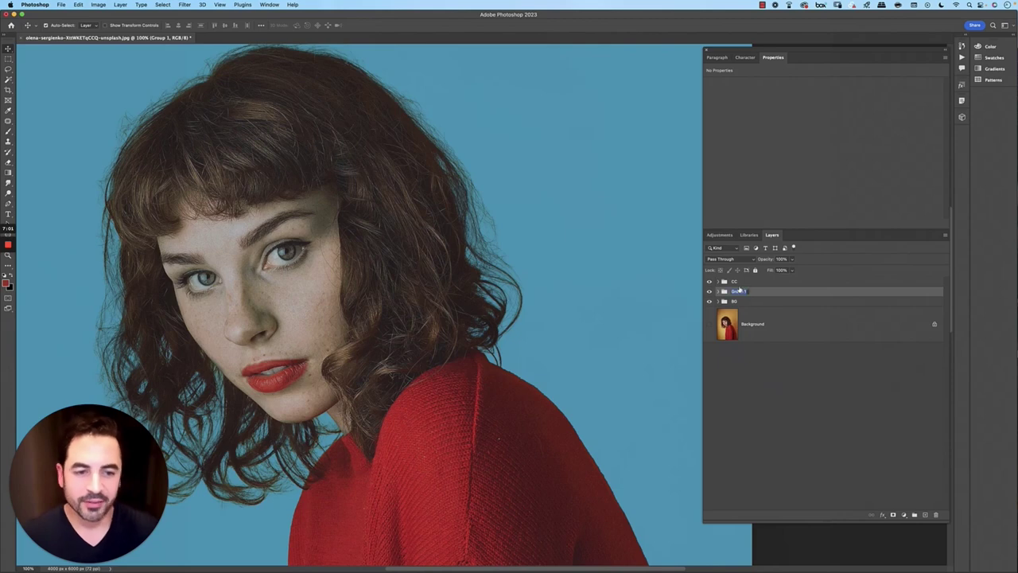
text(SIBJECT)
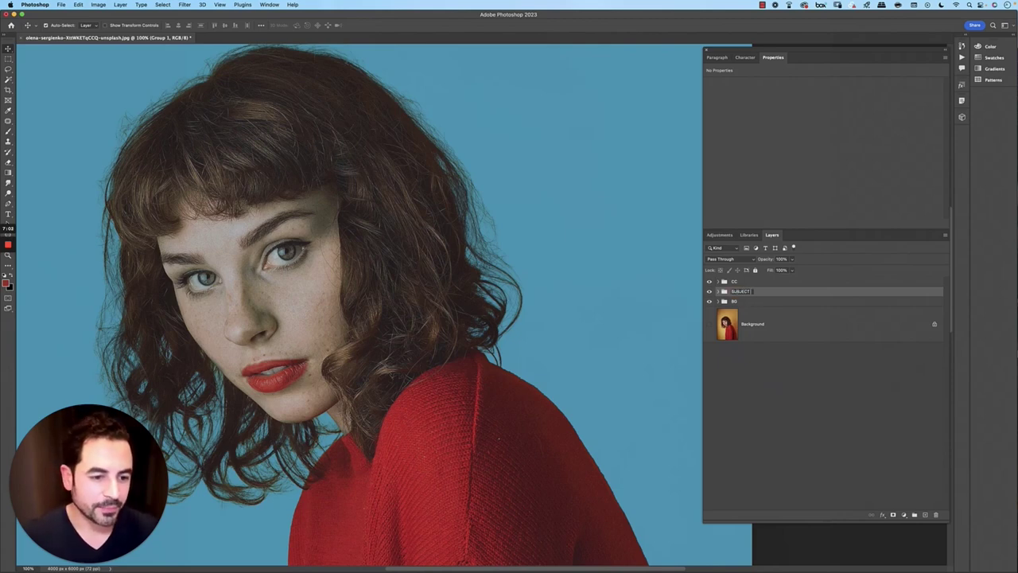
key(Return)
Place a duplicate of the SUBJECT group above the CC group with Luminosity blending and 82% fill.
key(super+j)
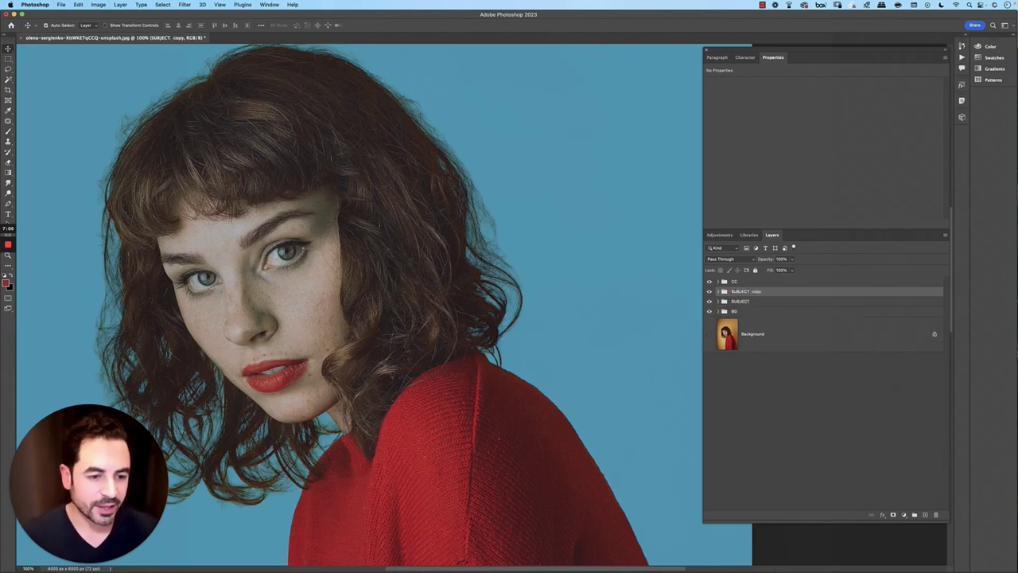
key(super+bracketright)
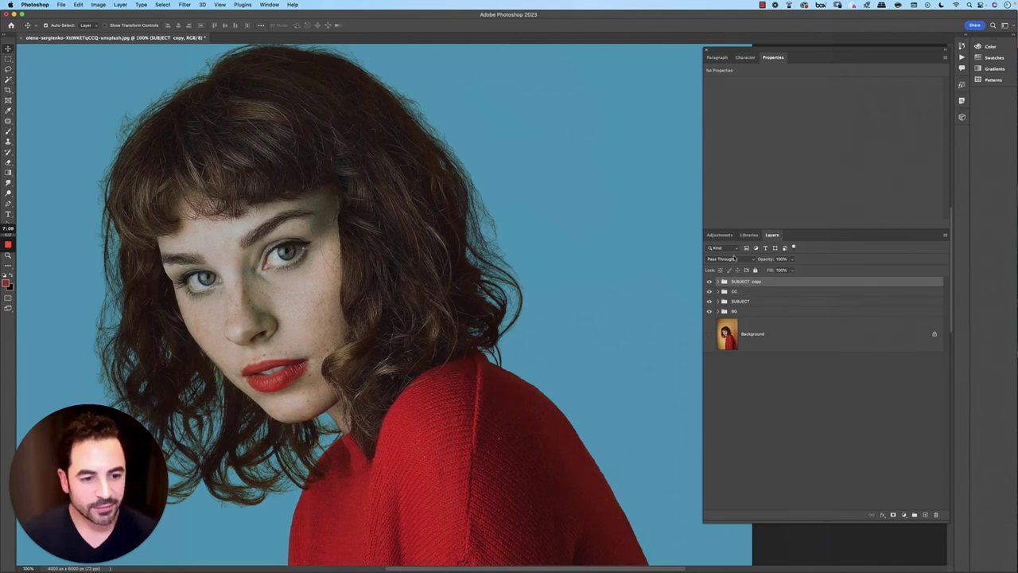
click(734, 259)
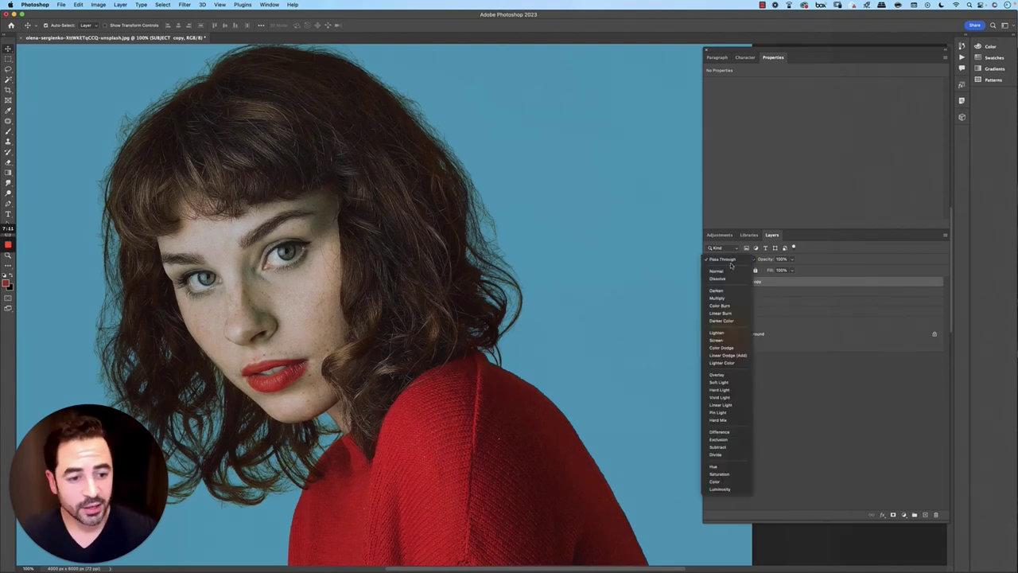
click(720, 488)
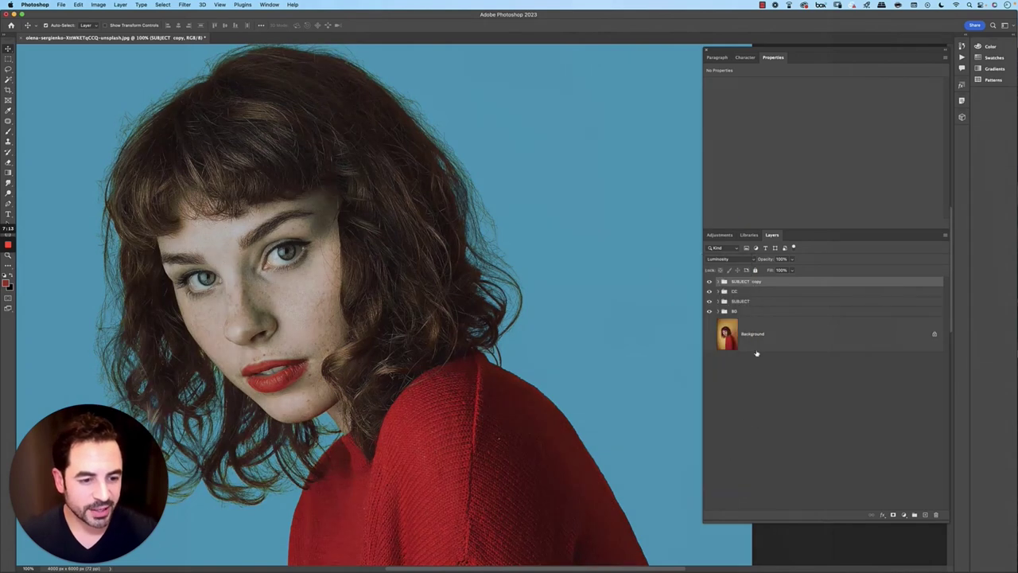
drag(793, 271, 785, 280)
click(820, 284)
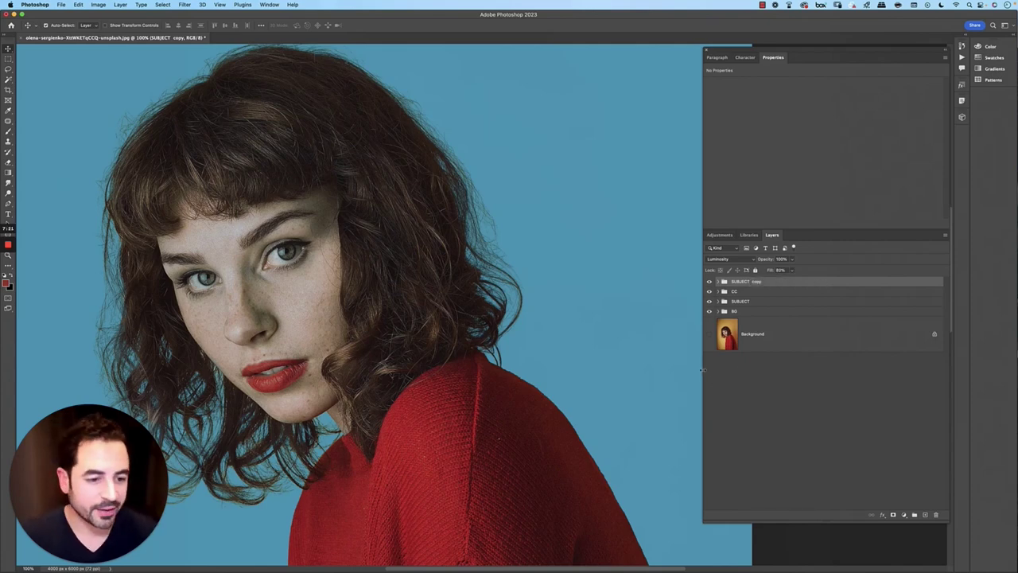
Save the whole composite as a PSD file.
key(super+0)
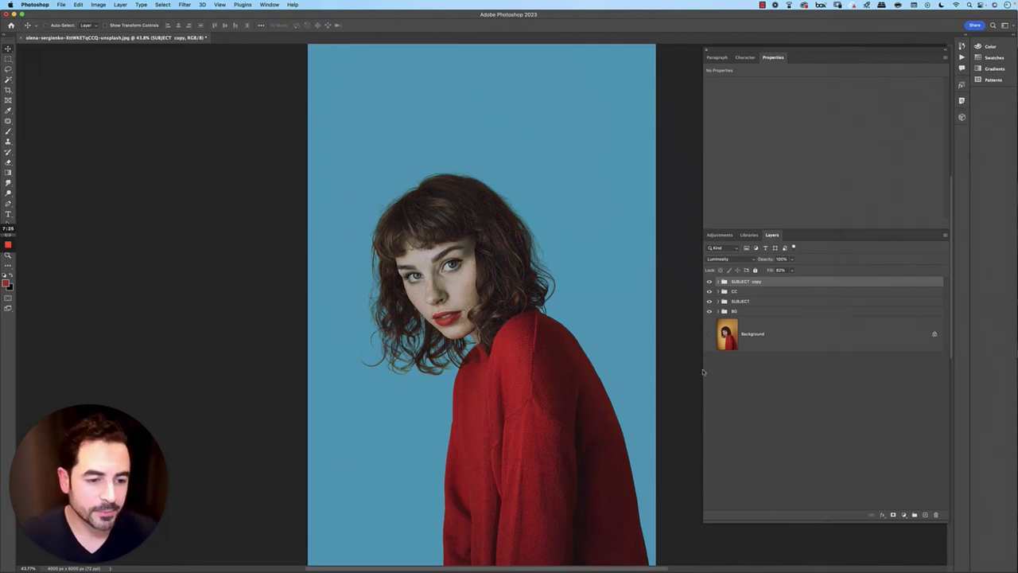
key(super+shift+s)
key(Return)
key(Return)
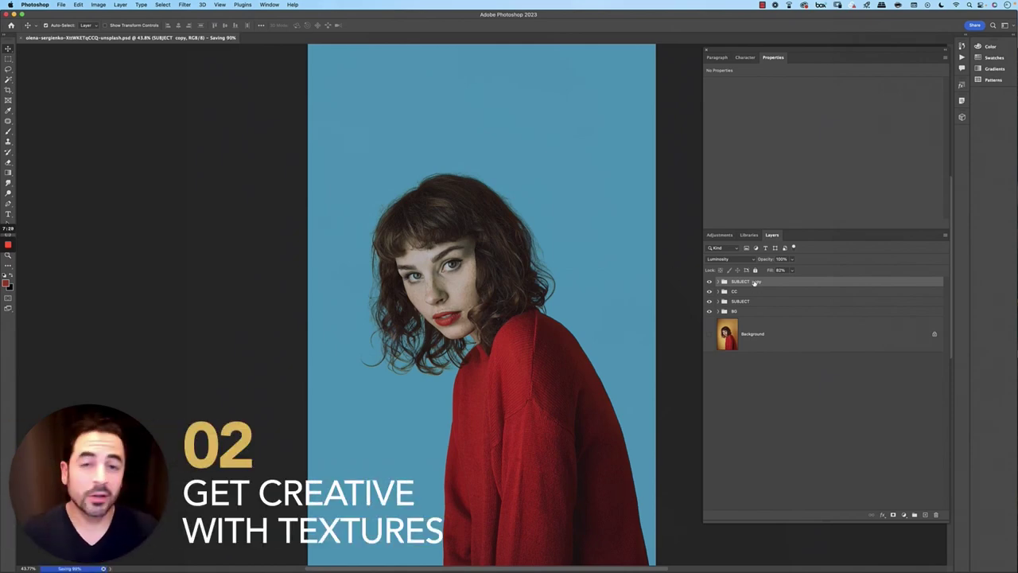
Rename the duplicated subject group above CC to SUBJECT TOP.
double_click(752, 281)
key(Right)
key(BackSpace)
key(BackSpace)
key(BackSpace)
key(BackSpace)
key(BackSpace)
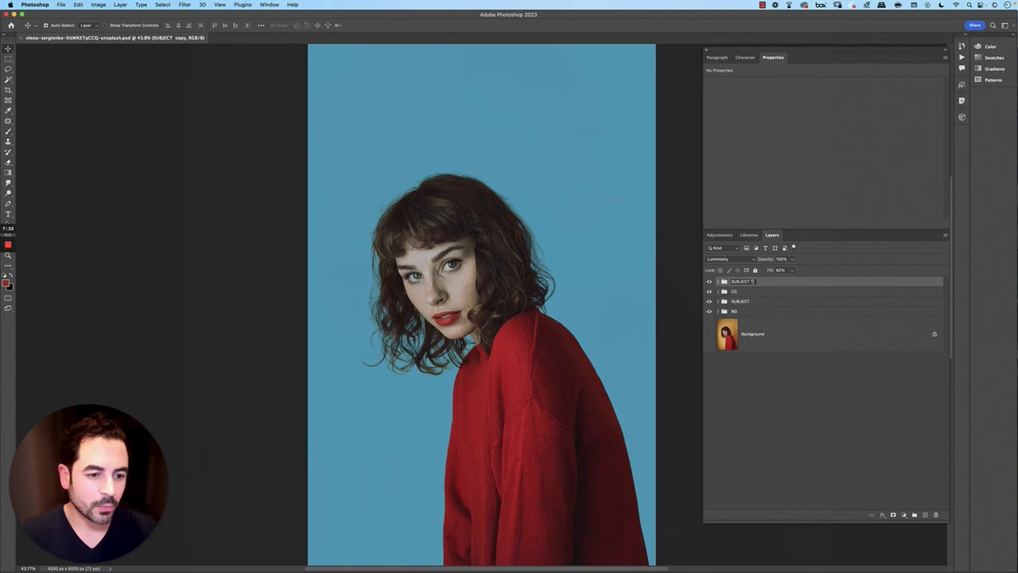
text(TOP)
key(Return)
Rename the SUBJECT group below CC to SUBJECT BOTTOM.
click(740, 301)
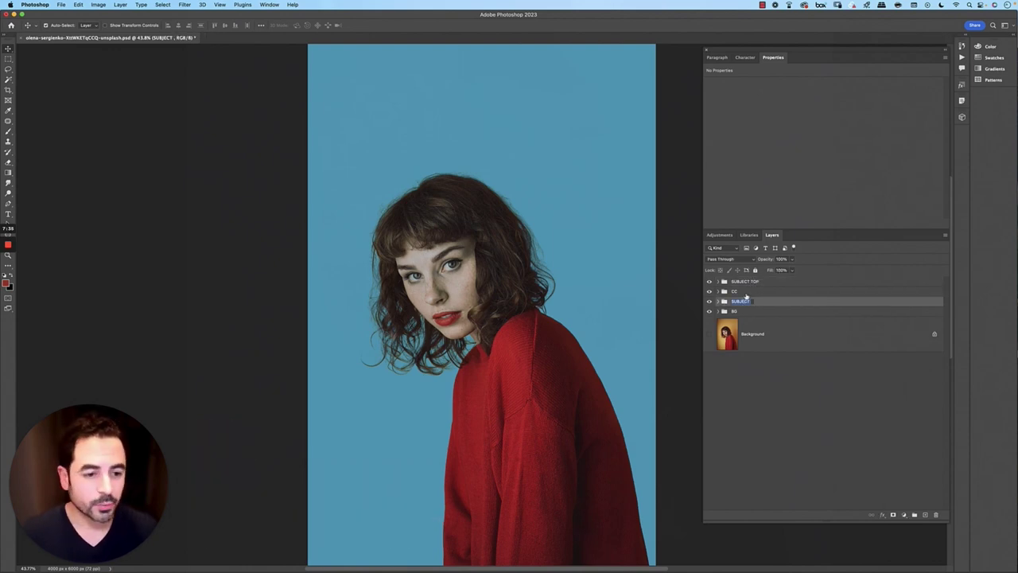
double_click(740, 301)
text(BOTTOM)
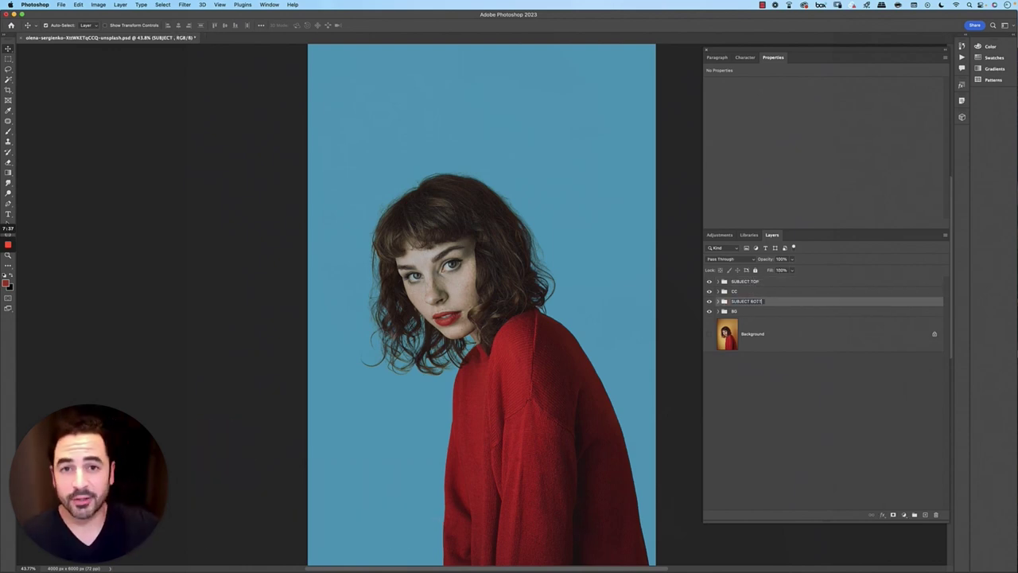
key(Return)
Place the red clouds photo as an embedded image above the SUBJECT TOP group.
click(804, 283)
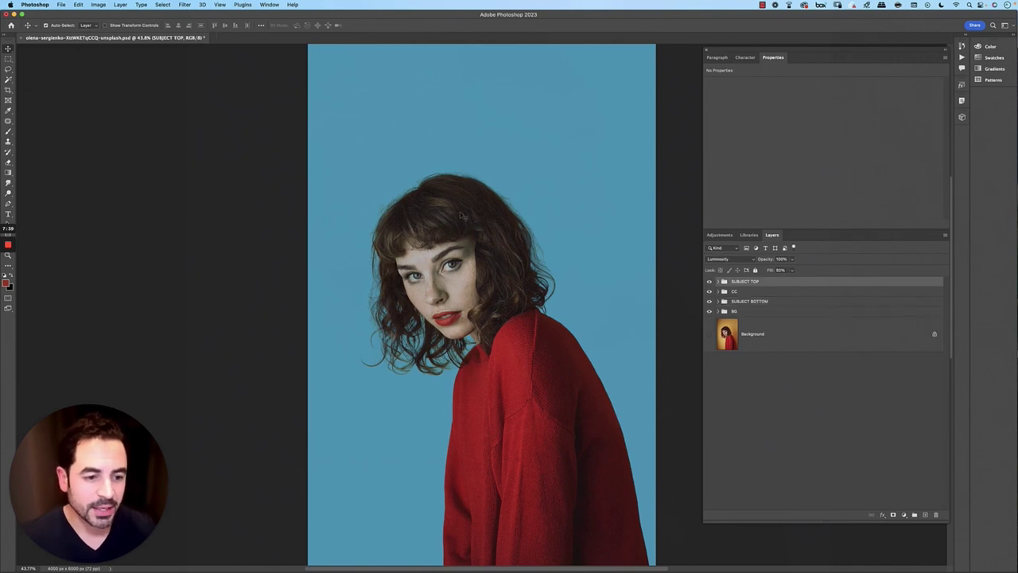
click(60, 5)
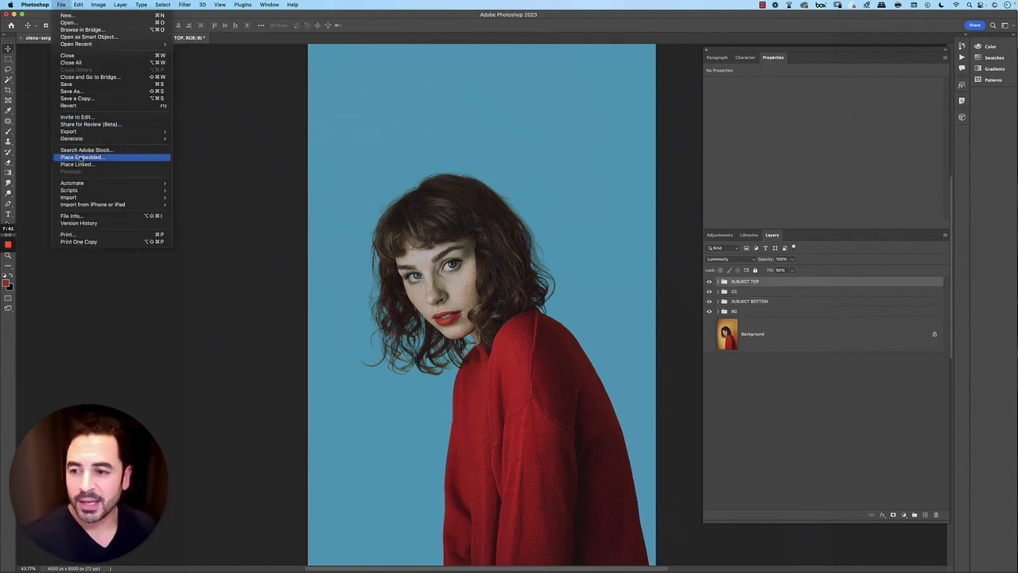
click(82, 156)
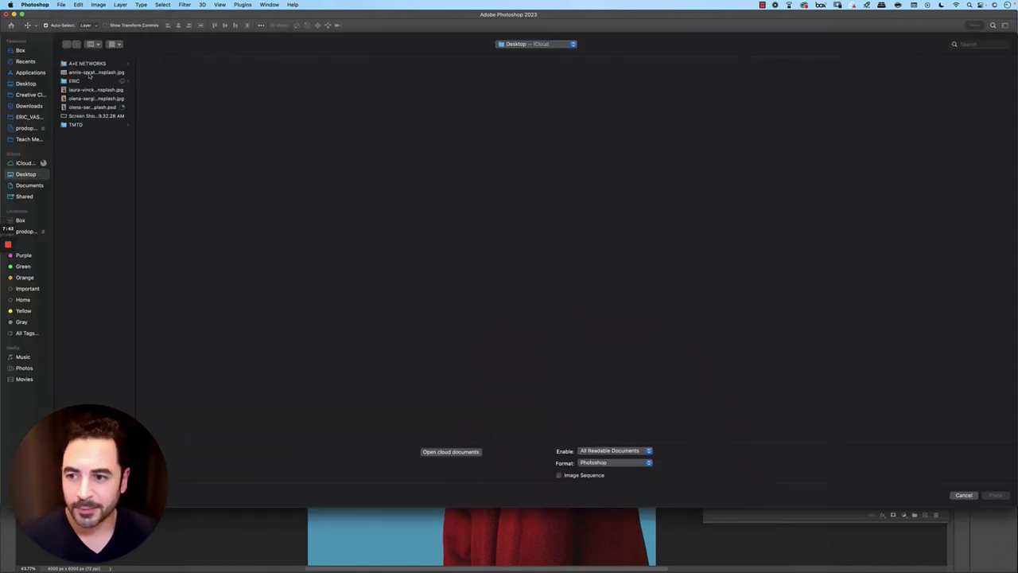
click(100, 89)
key(Return)
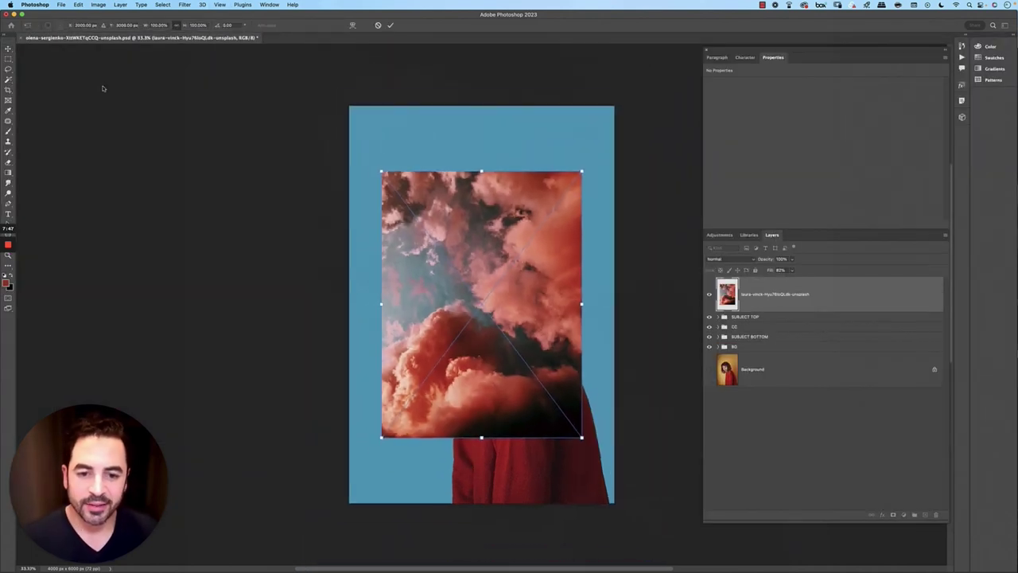
Lower the clouds layer's opacity to see through it, scale it to about 150% and flip it vertically and horizontally.
key(6)
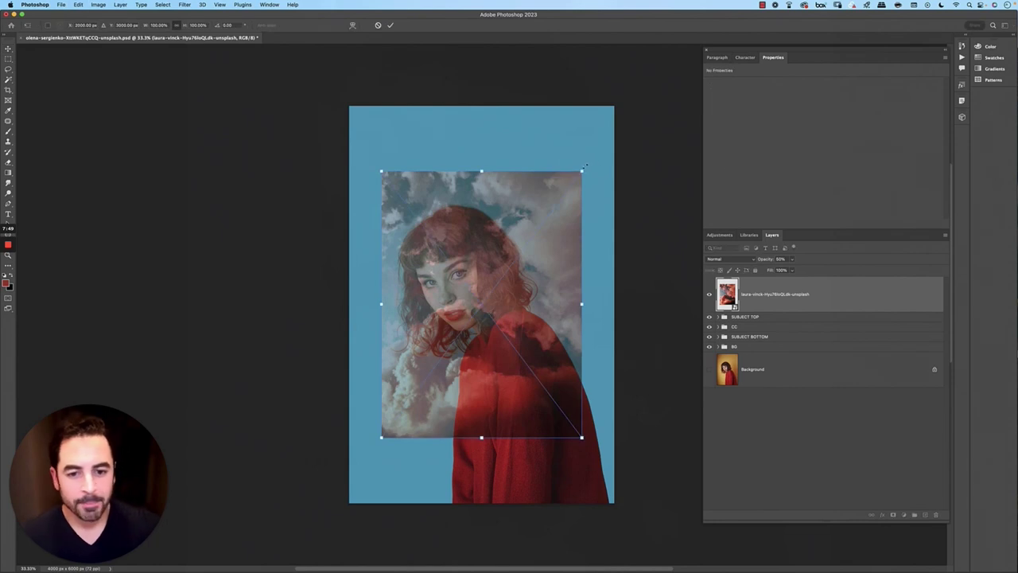
drag(582, 171, 632, 104)
right_click(595, 169)
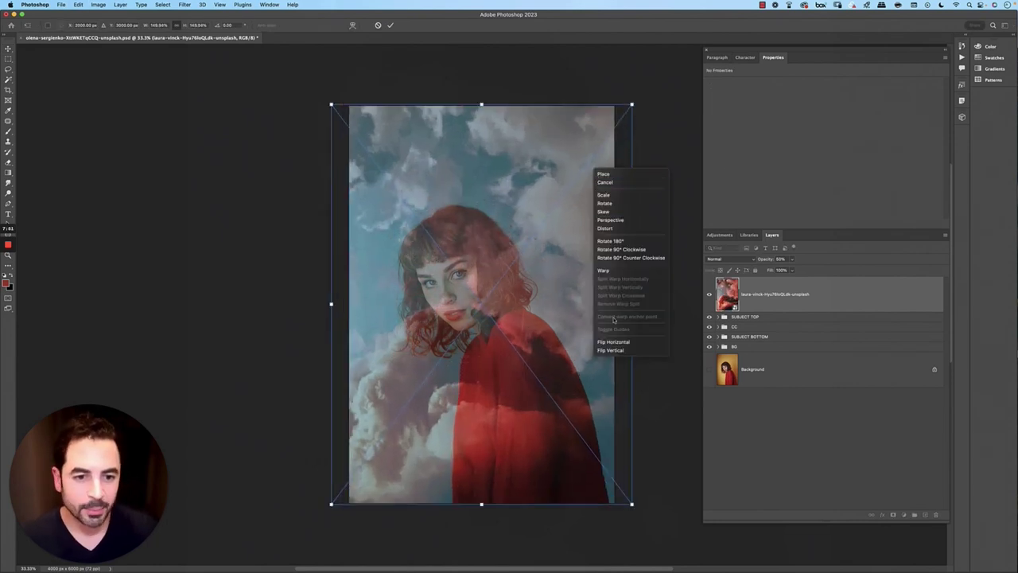
click(619, 349)
right_click(591, 305)
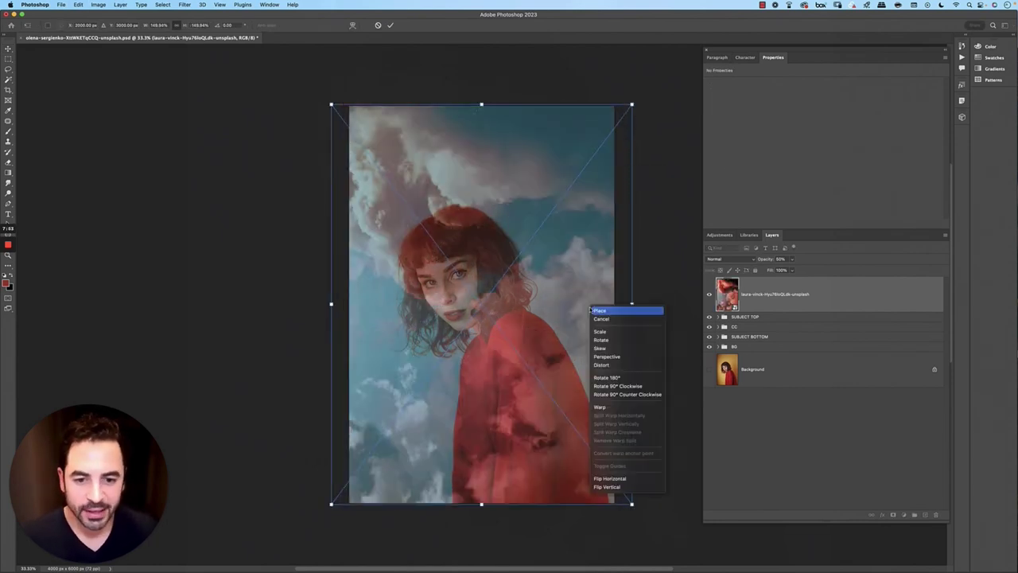
click(610, 478)
Shift the clouds over the woman to about X -207 px, Y 575 px and commit the placement.
drag(573, 337, 587, 304)
drag(530, 363, 567, 363)
key(Return)
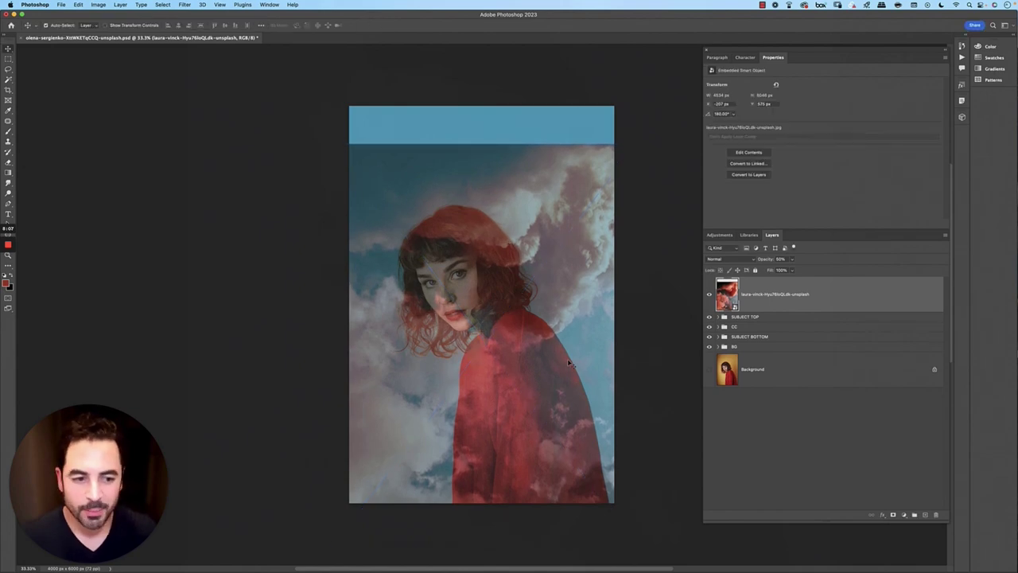
Set the clouds layer to 100% opacity and invert its colors.
key(0)
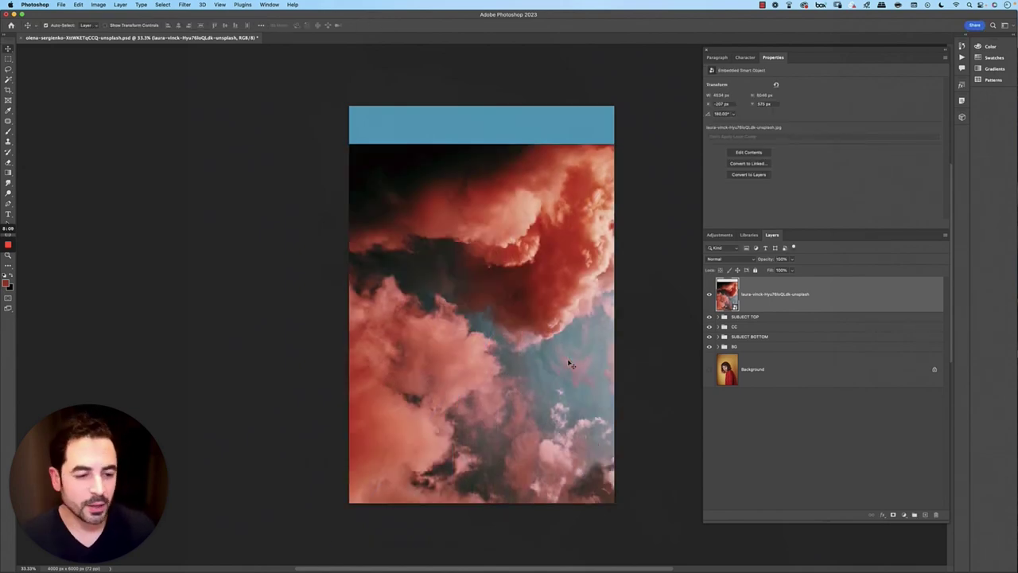
key(super+i)
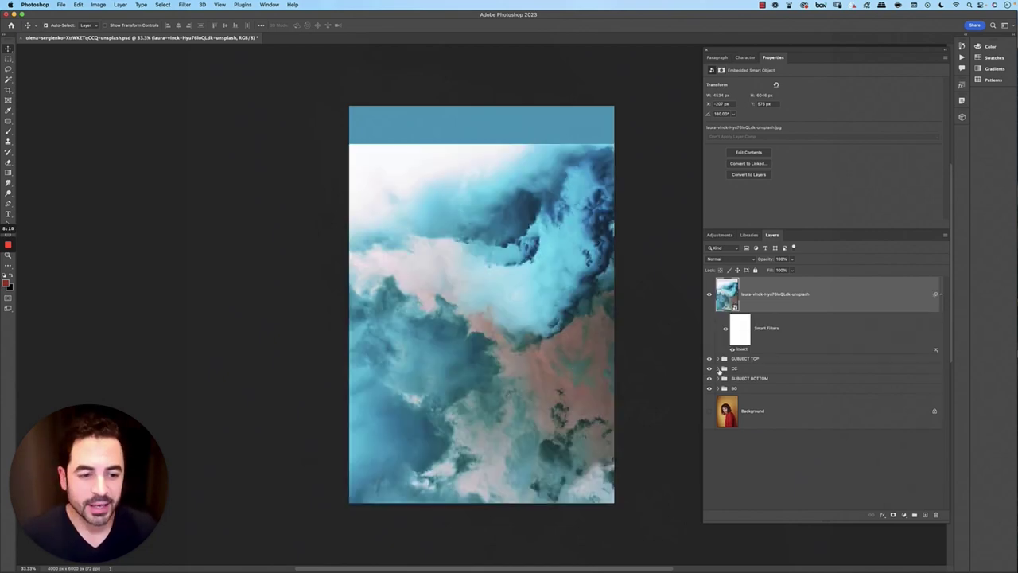
Add a Levels adjustment layer clipped to the inverted clouds layer.
click(904, 515)
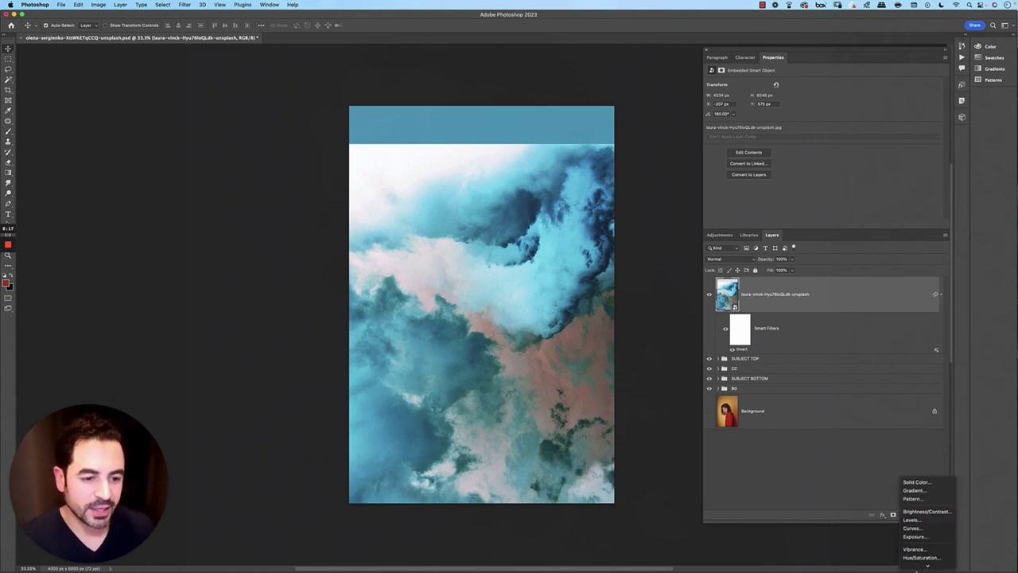
alt+click(908, 455)
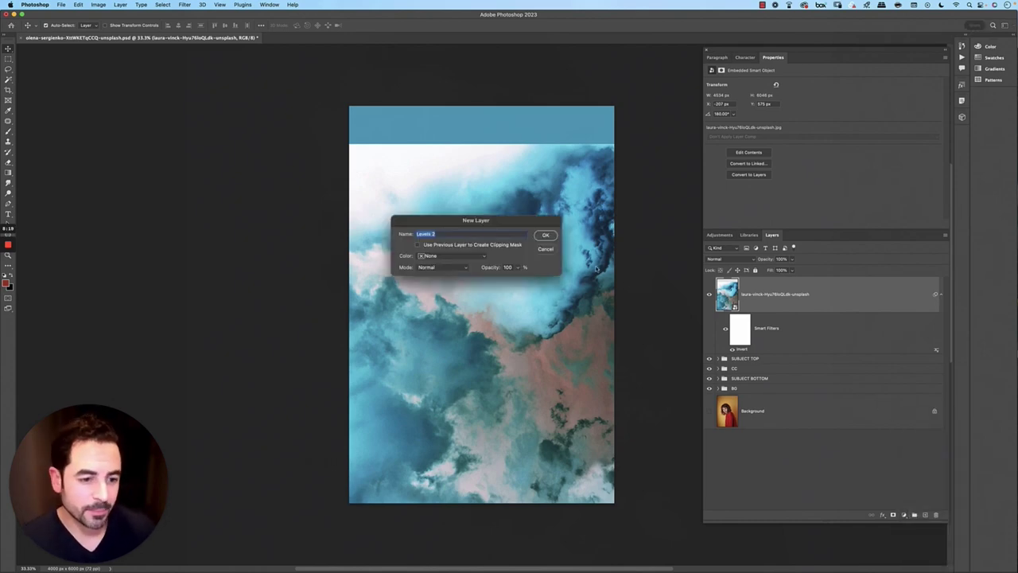
click(511, 246)
click(546, 235)
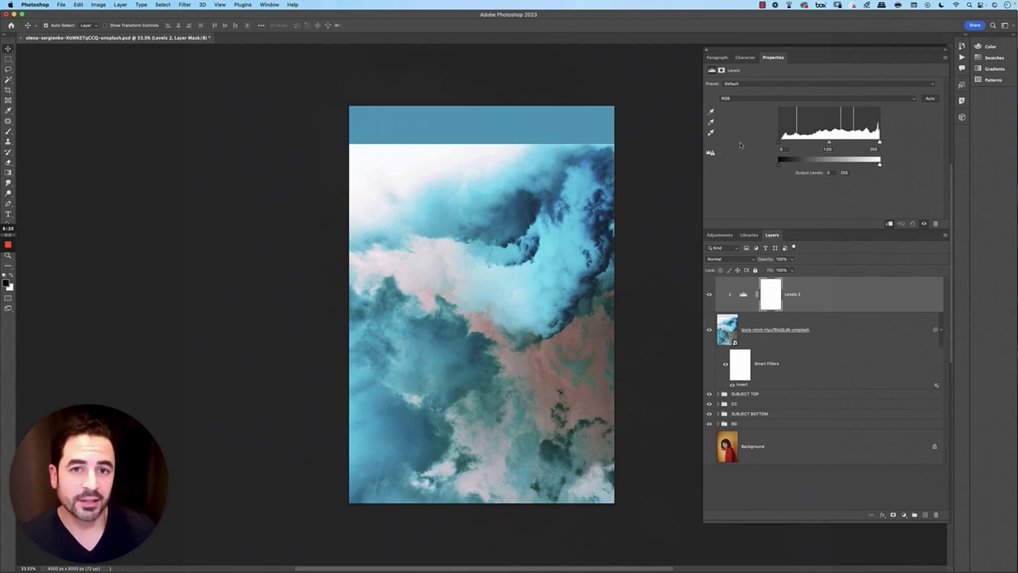
Increase the clouds' contrast with Levels inputs of 88 for shadows, 1.81 for midtones and 221 for highlights.
drag(781, 143, 812, 143)
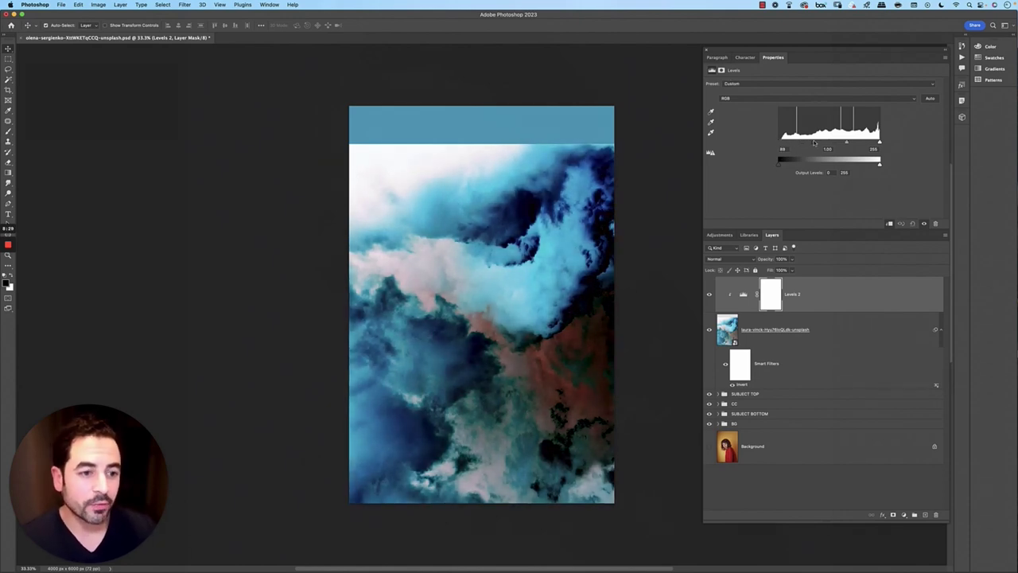
click(784, 149)
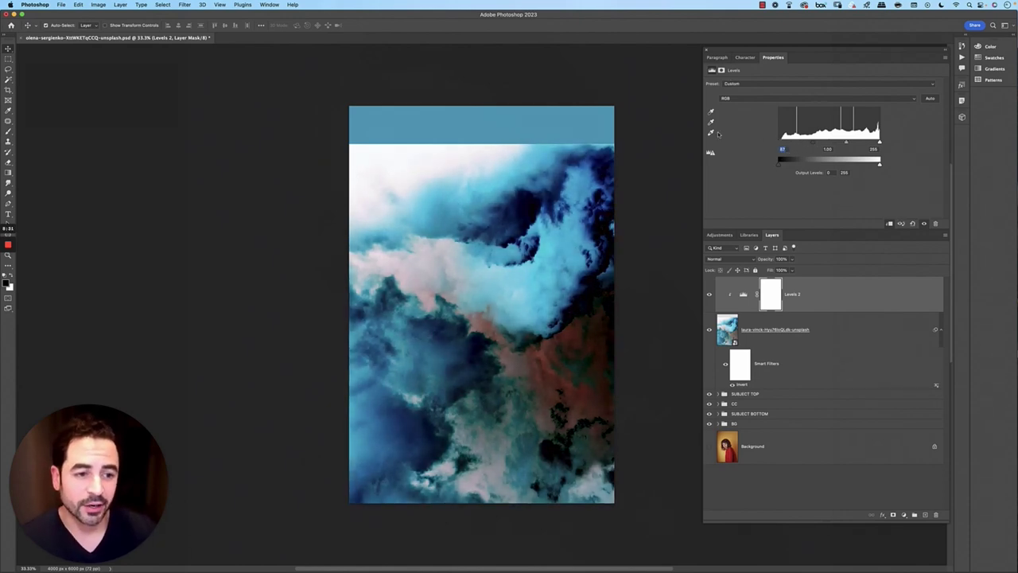
key(Tab)
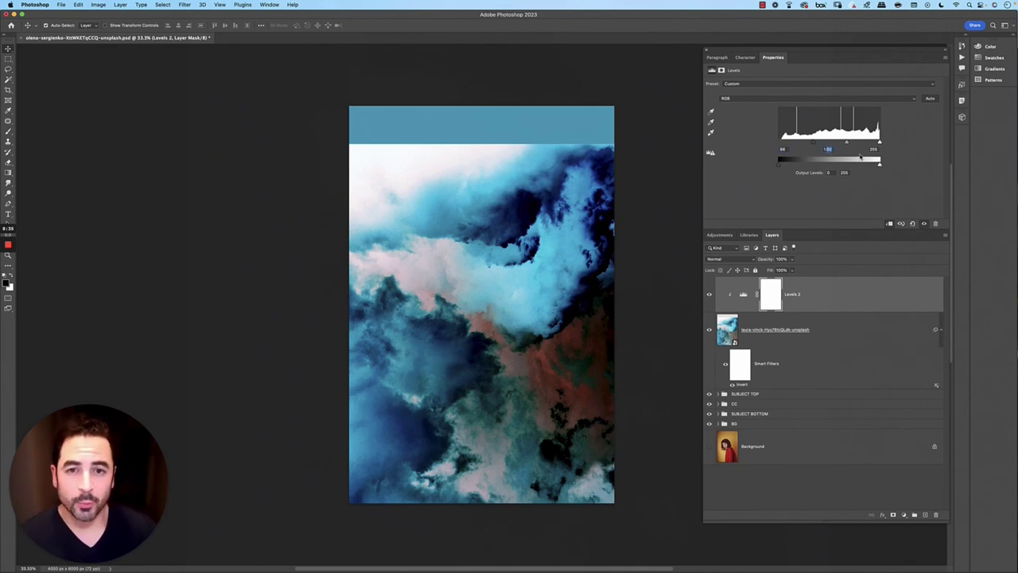
text(1.61)
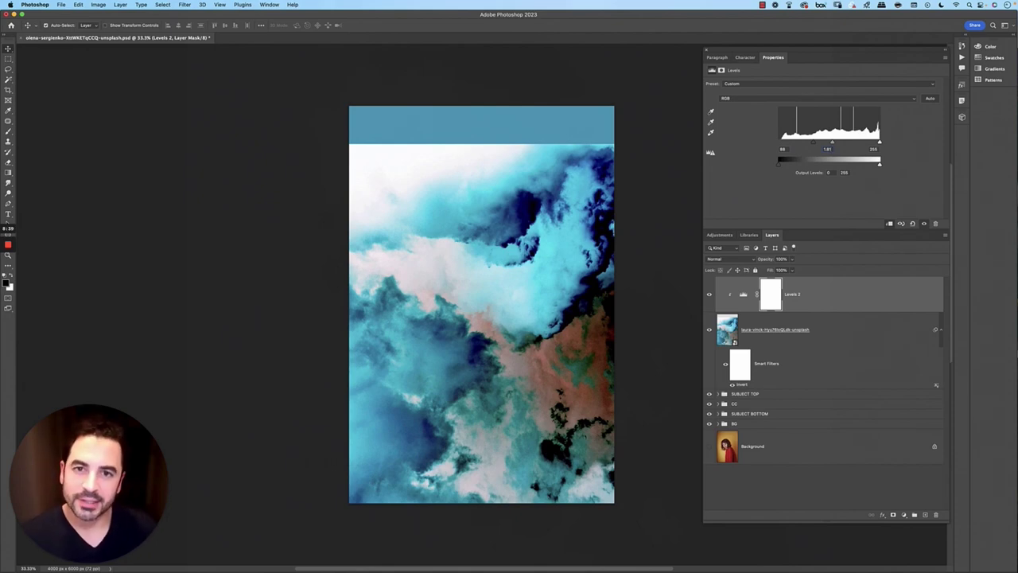
drag(879, 143, 868, 143)
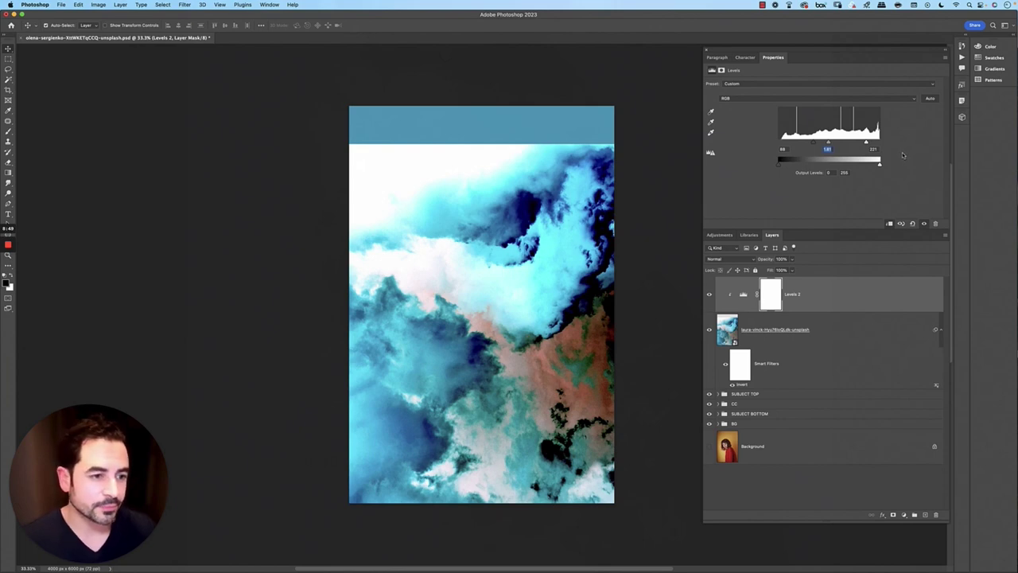
Collapse the clouds' smart filters and add a clipped Black & White adjustment above the Levels layer.
click(837, 328)
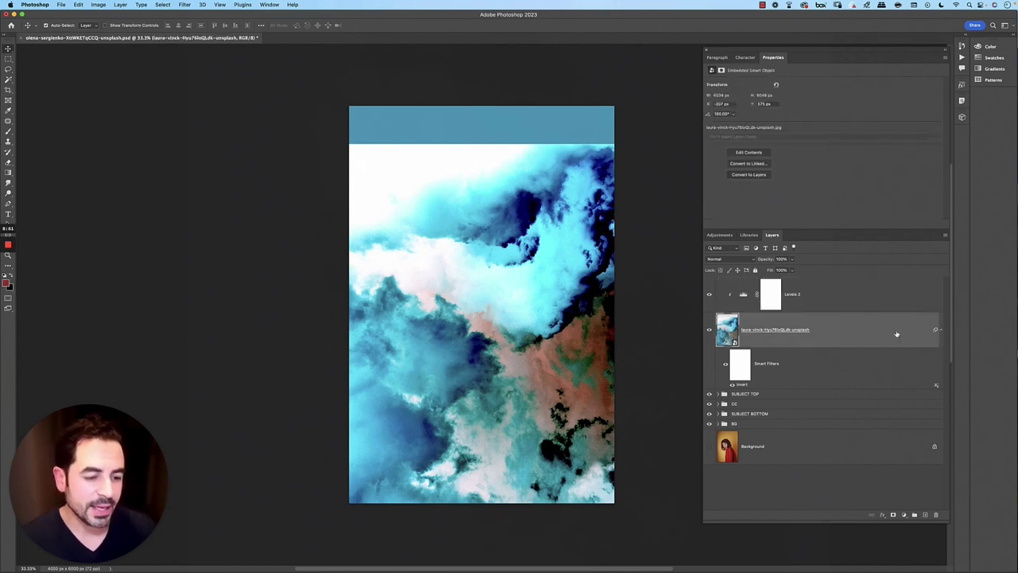
click(940, 329)
click(904, 516)
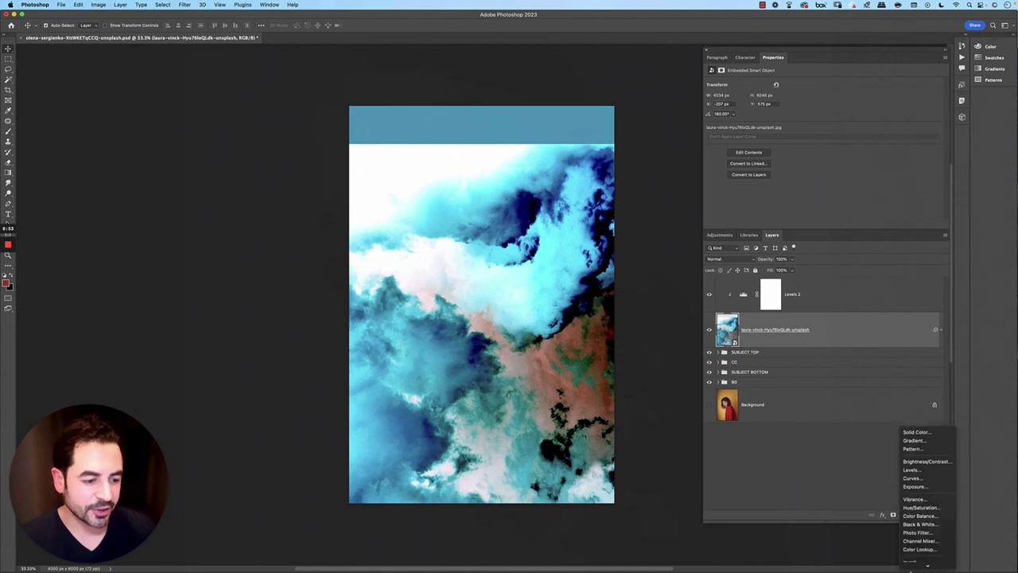
click(921, 493)
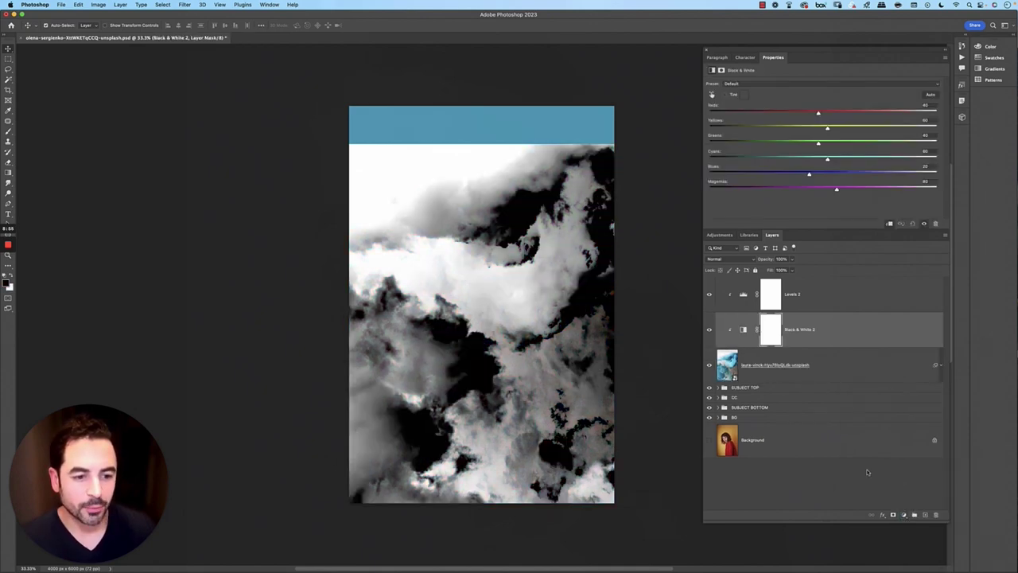
key(super+bracketright)
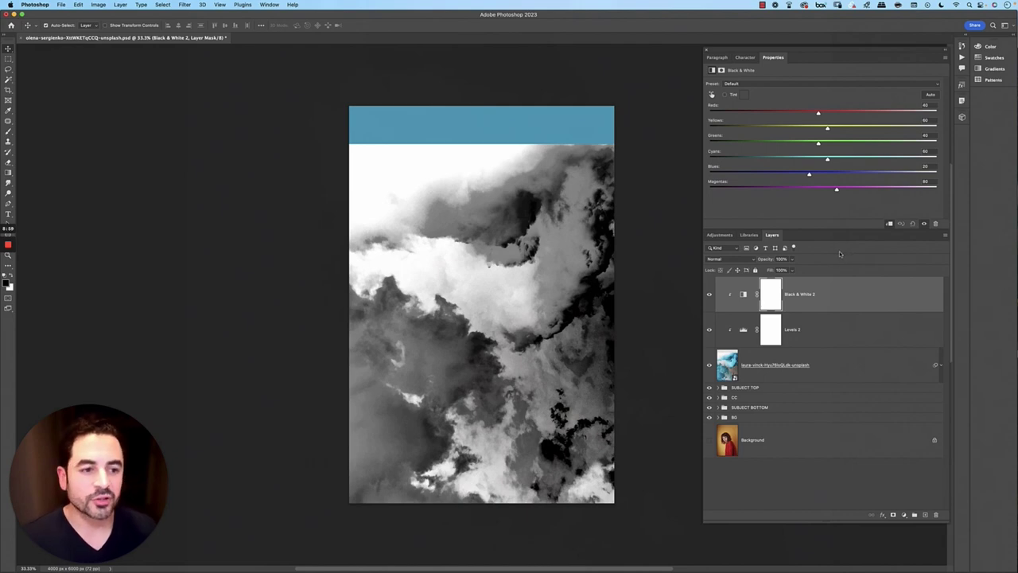
Group the clouds layer with its Levels and Black & White adjustments and name the group CLOUDS TOP.
shift+click(848, 367)
key(super+g)
double_click(738, 281)
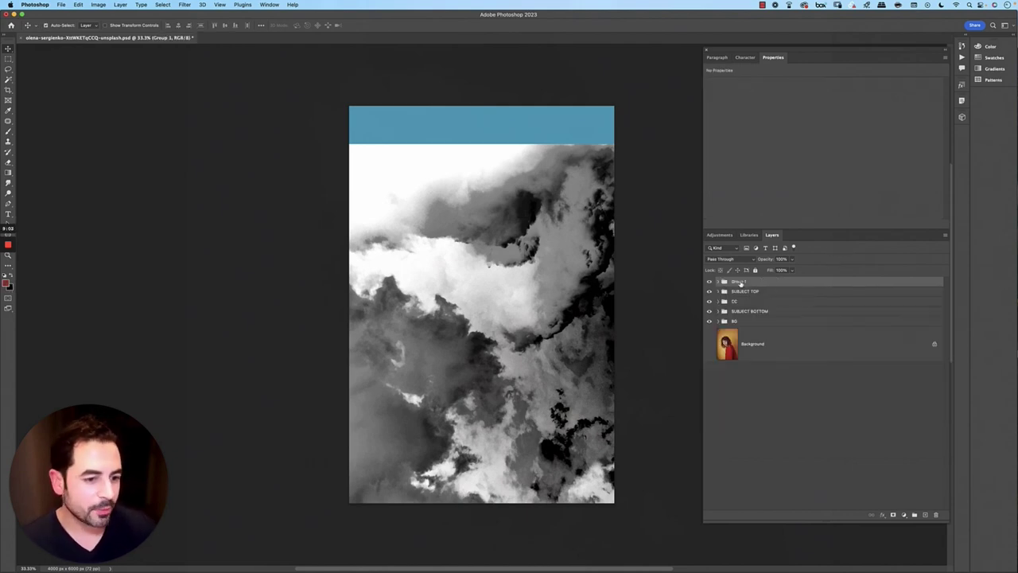
text(CLOUDS TO)
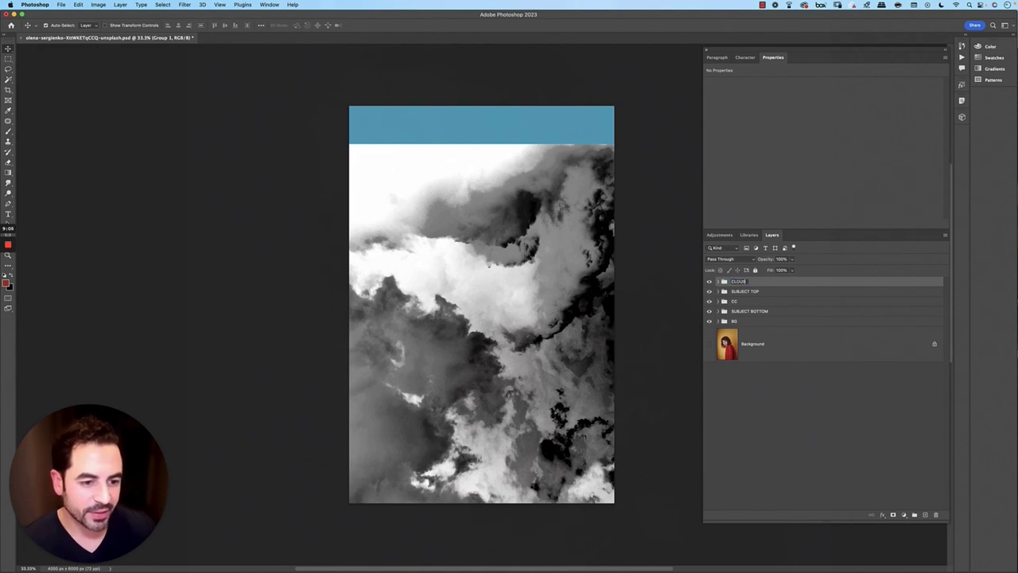
text(P)
key(Return)
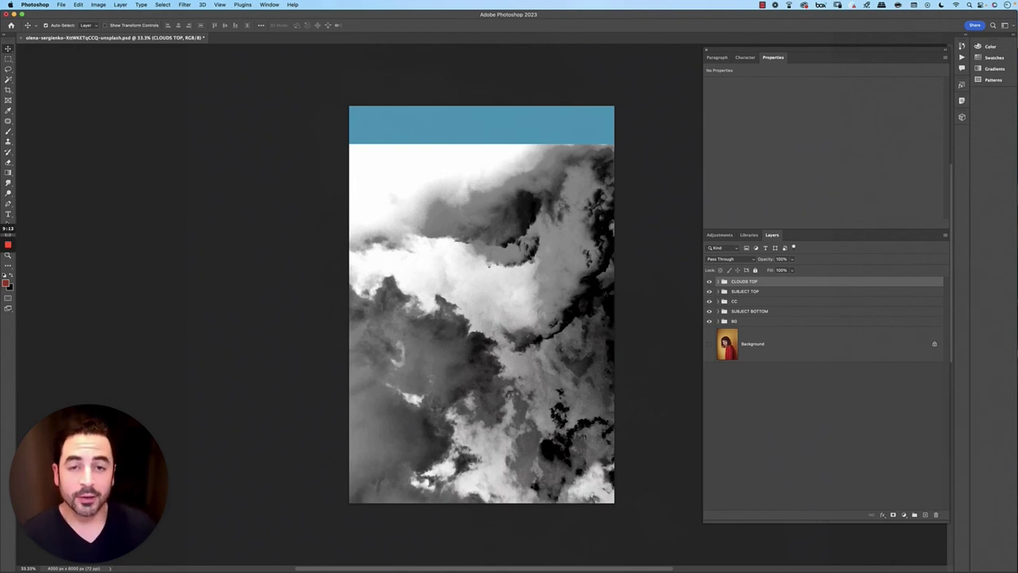
Mask the CLOUDS TOP group with the woman's silhouette loaded from the LINEAR BURN layer mask in SUBJECT TOP.
click(718, 291)
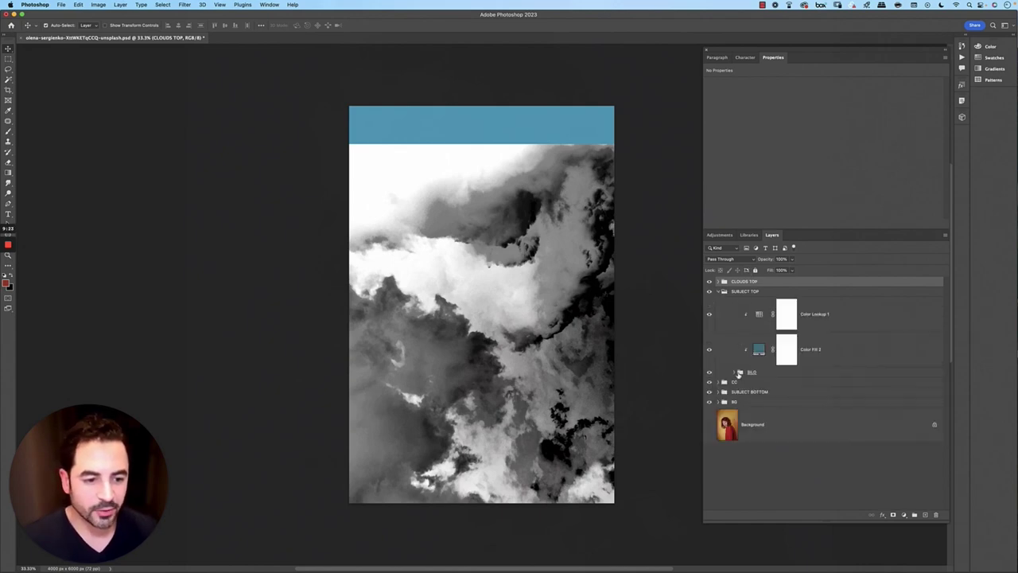
click(738, 372)
click(750, 417)
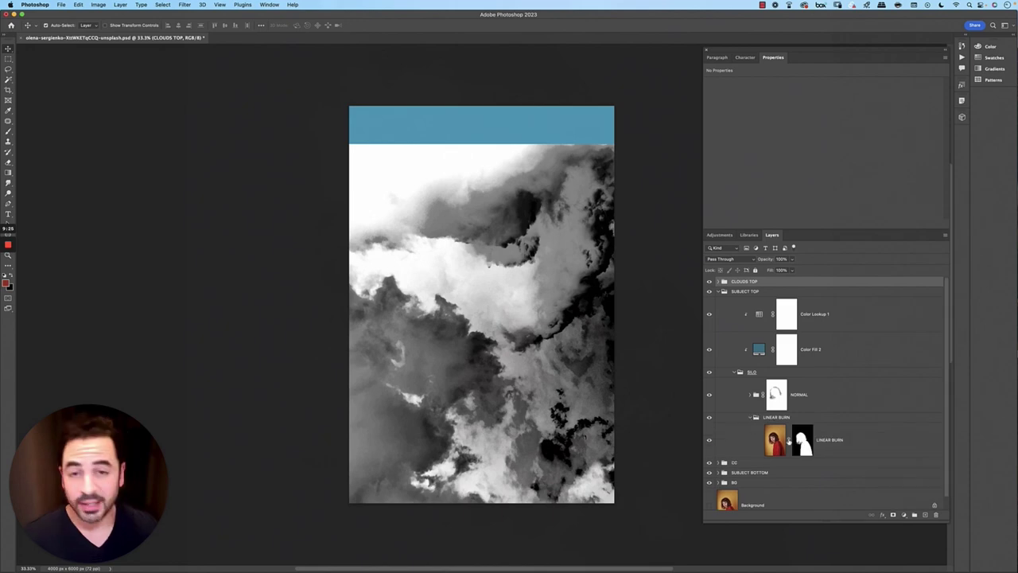
super+click(803, 439)
click(738, 372)
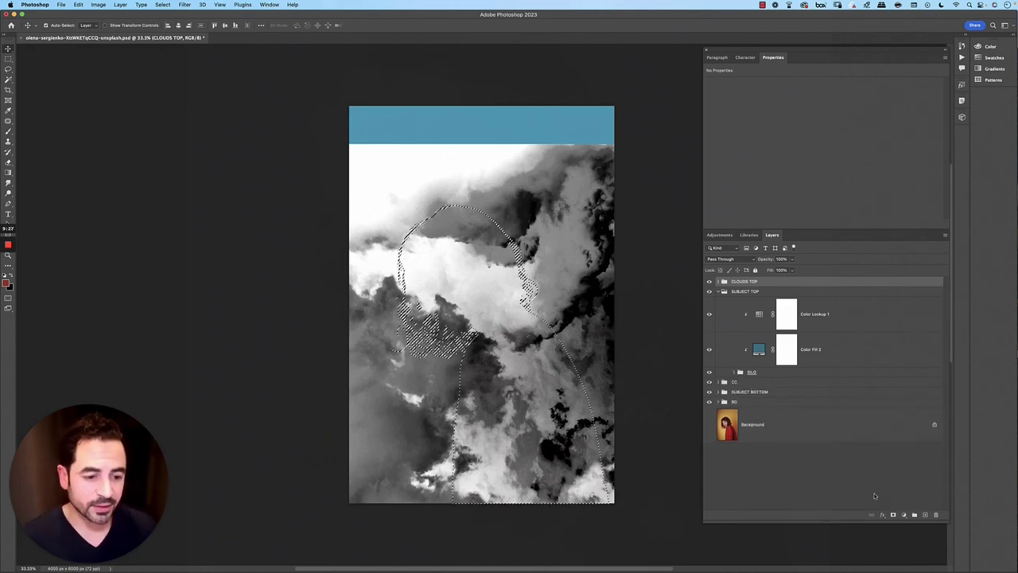
click(892, 515)
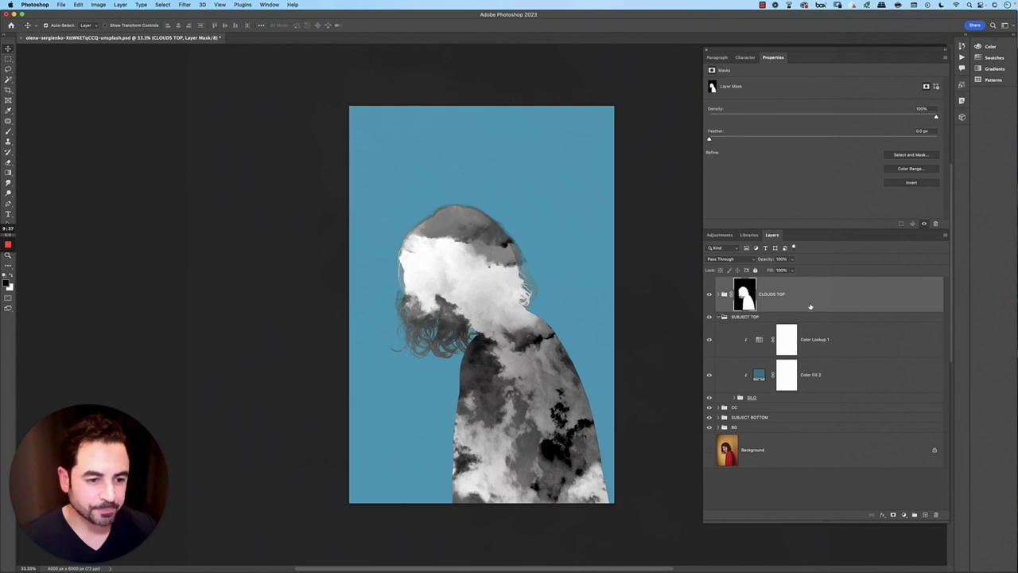
click(719, 318)
Duplicate the CLOUDS TOP group and delete the duplicate's layer mask.
key(super+j)
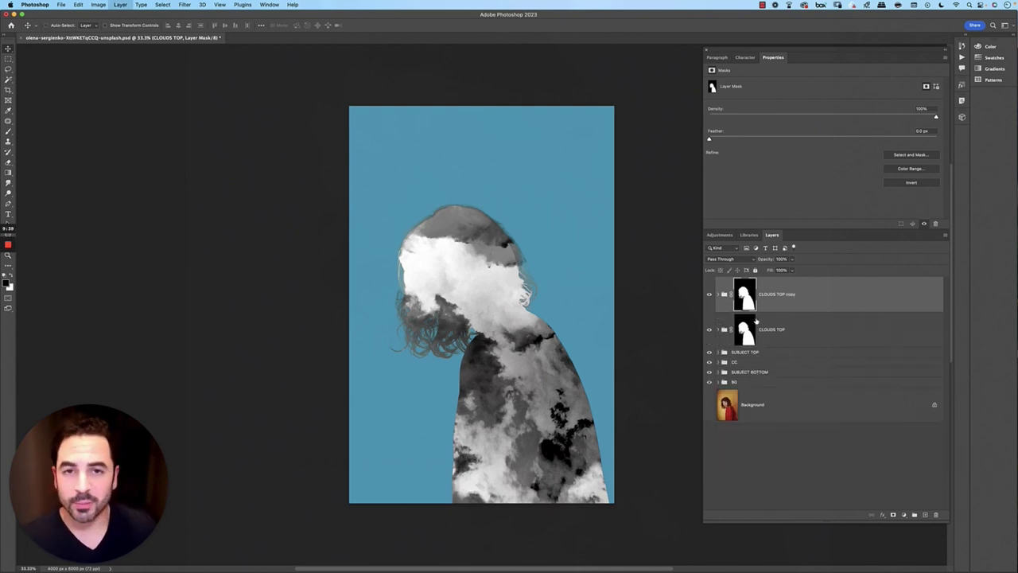
right_click(747, 298)
click(757, 314)
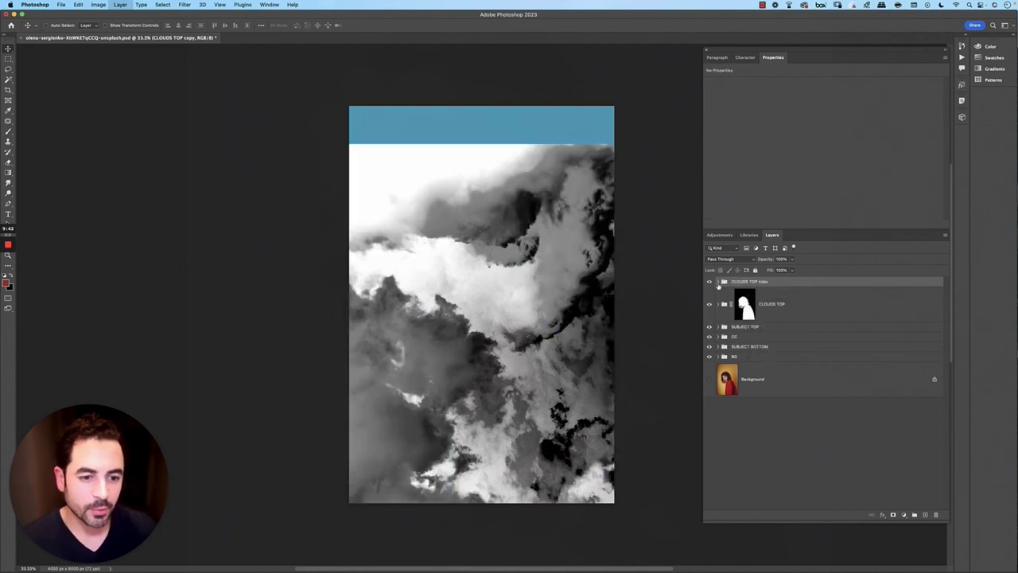
Merge the unmasked clouds duplicate into a single layer and move it below the hidden CLOUDS TOP group.
key(super+e)
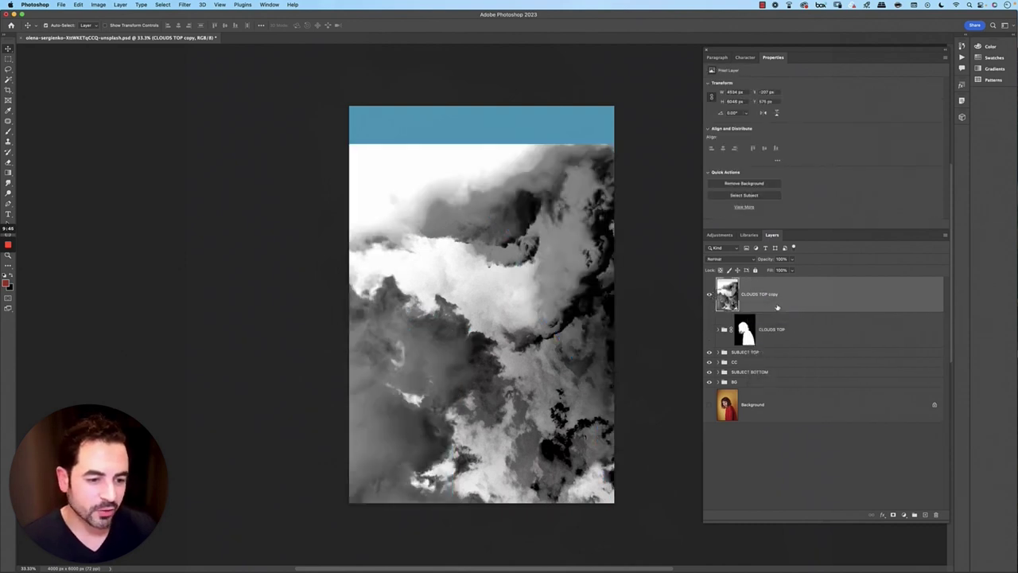
drag(783, 301, 774, 347)
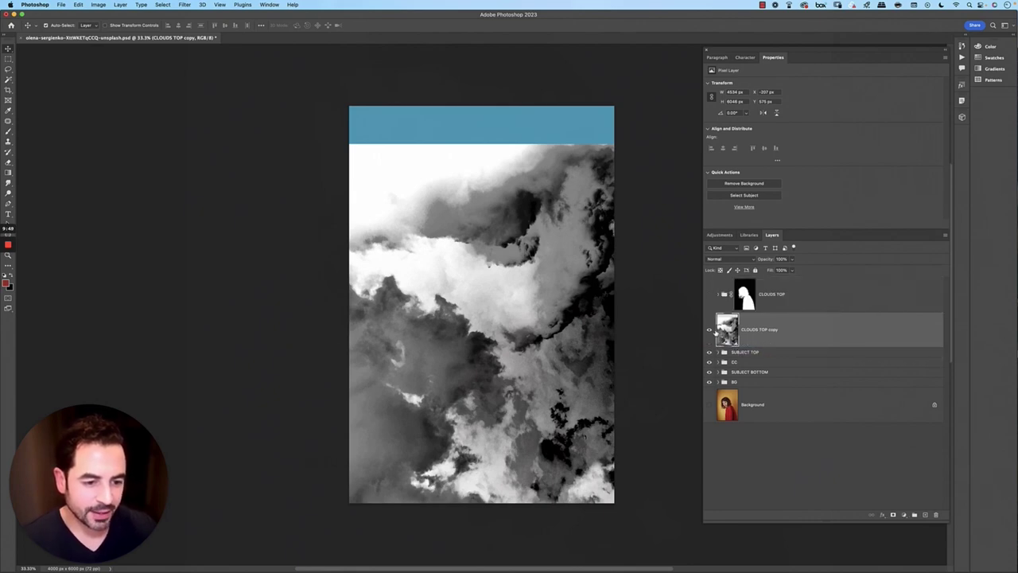
Isolate the CLOUDS TOP copy layer and select its bright cloud areas with the Magic Wand, extended to all similar tones.
alt+click(710, 330)
key(w)
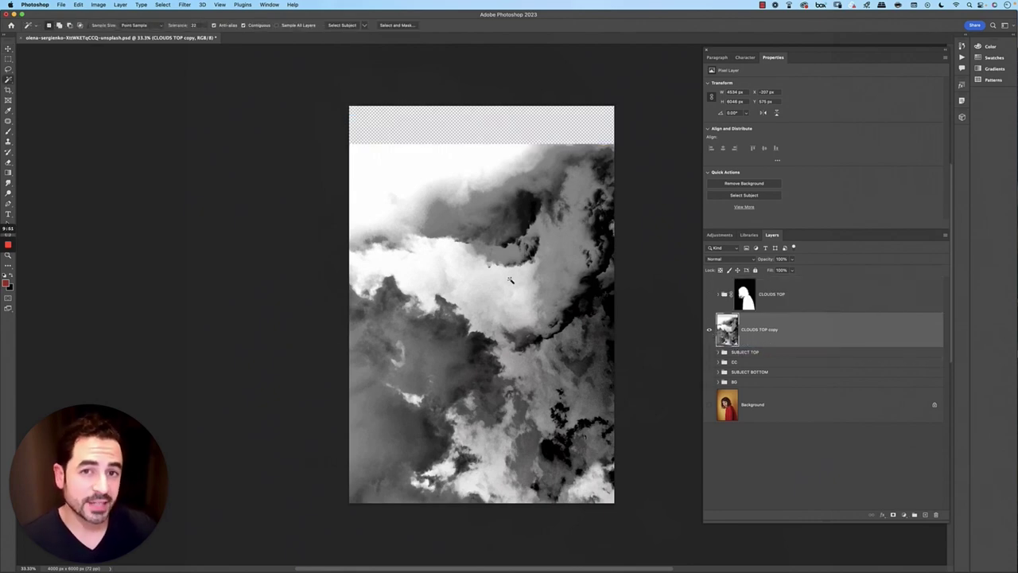
click(510, 279)
click(163, 5)
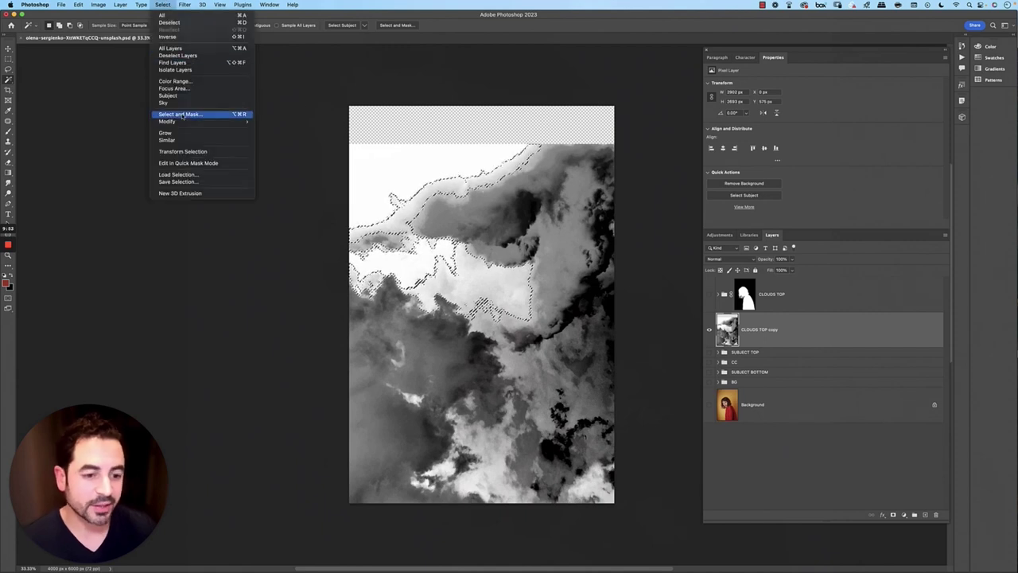
click(167, 140)
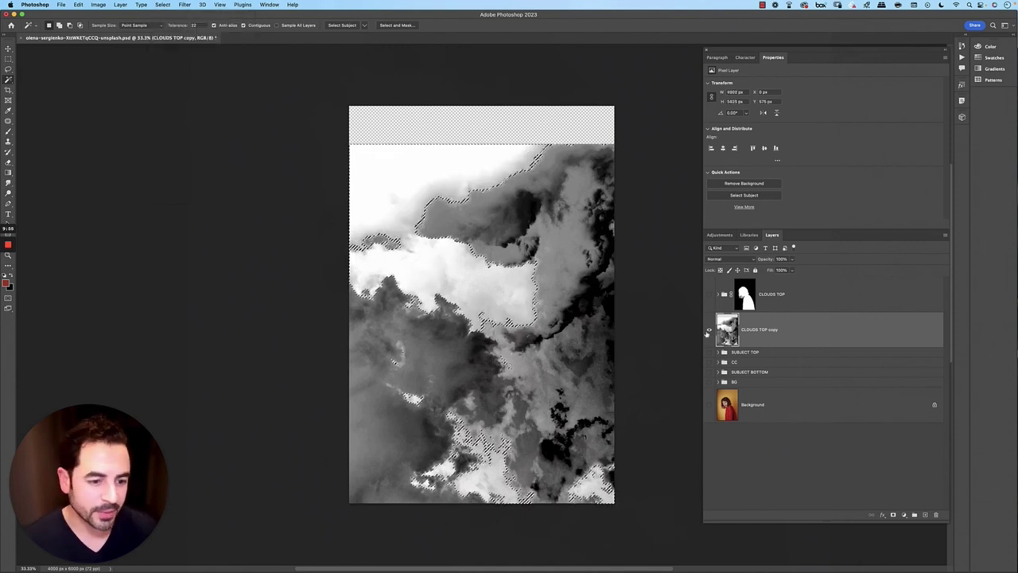
Try masking the SUBJECT TOP group with the cloud selection, both normally and inverted, undo each mask and deselect.
alt+click(709, 330)
click(710, 331)
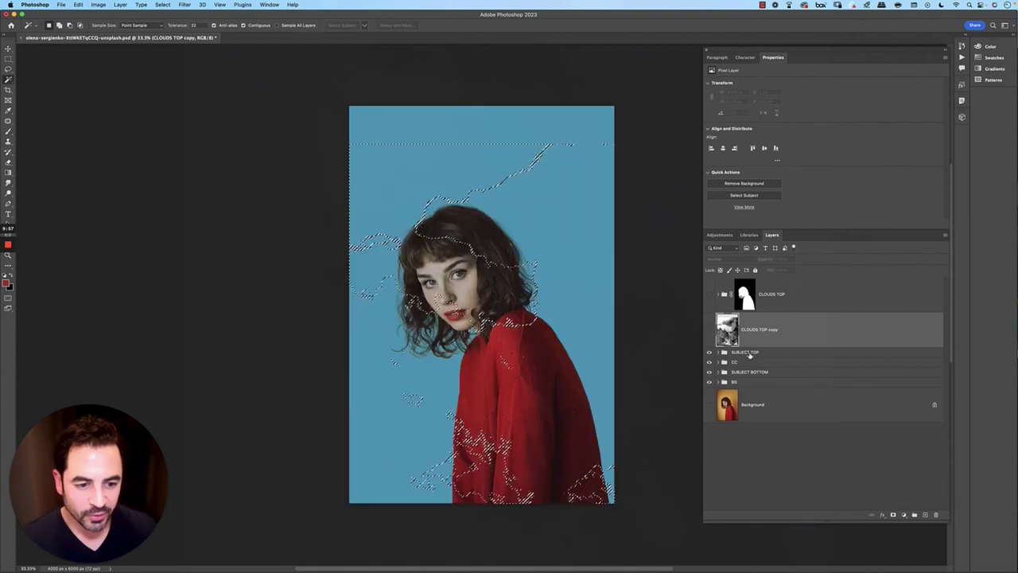
click(751, 353)
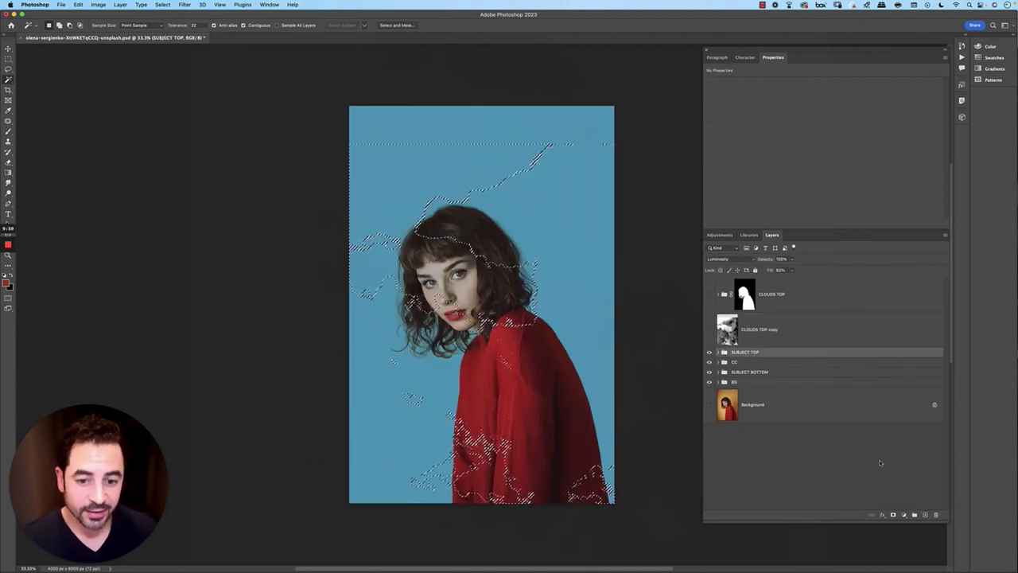
click(892, 515)
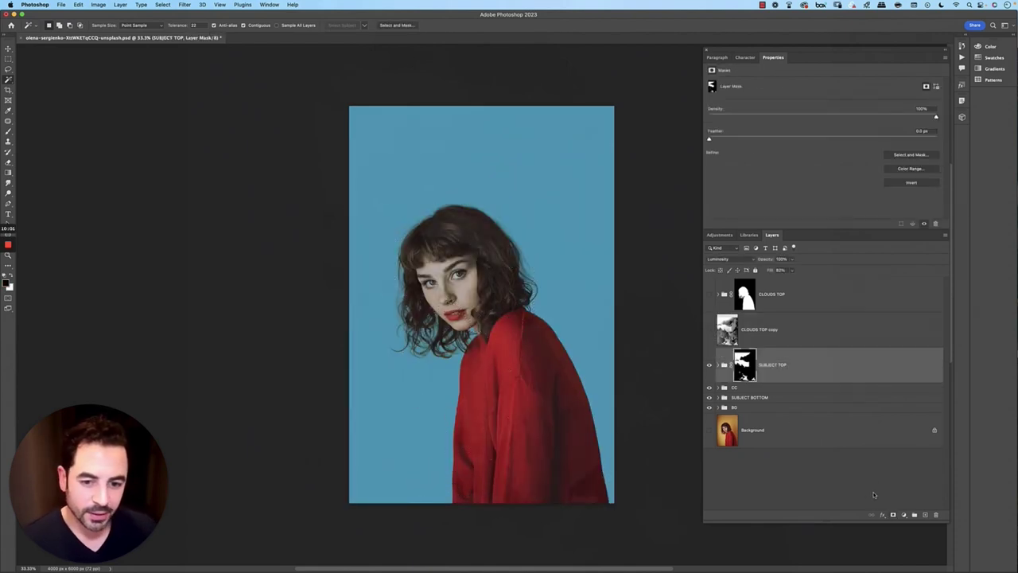
key(ctrl+z)
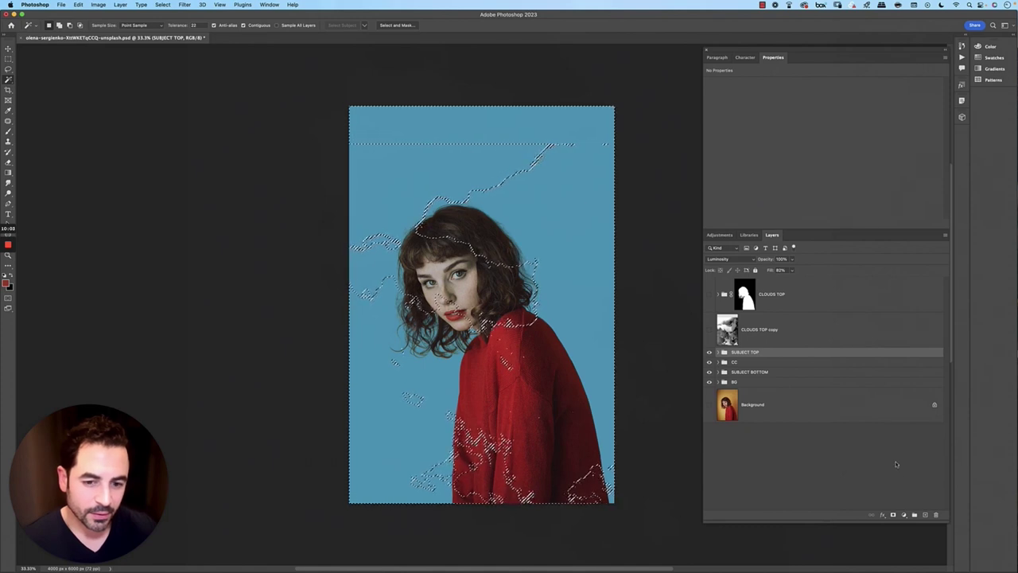
click(892, 514)
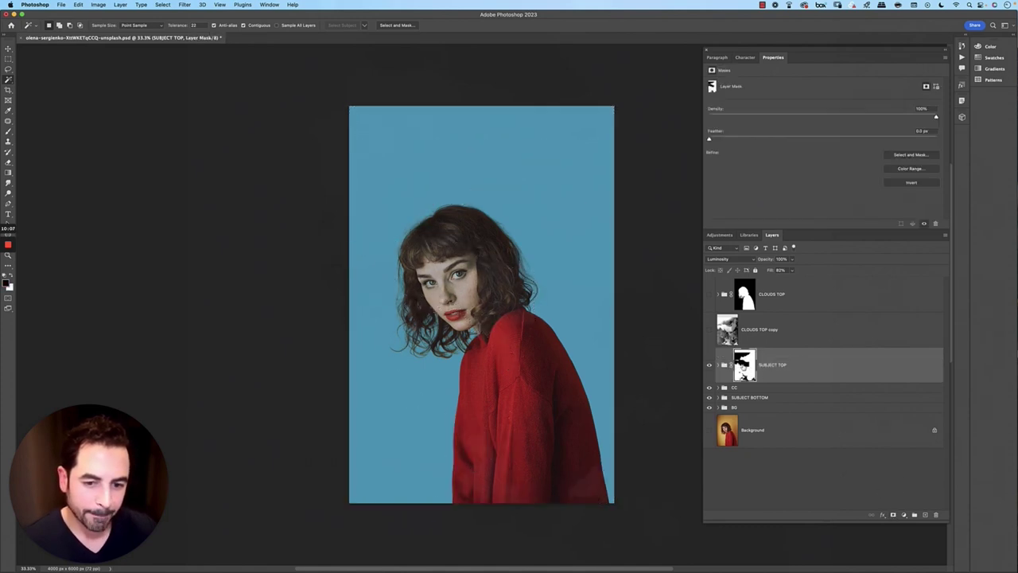
key(ctrl+z)
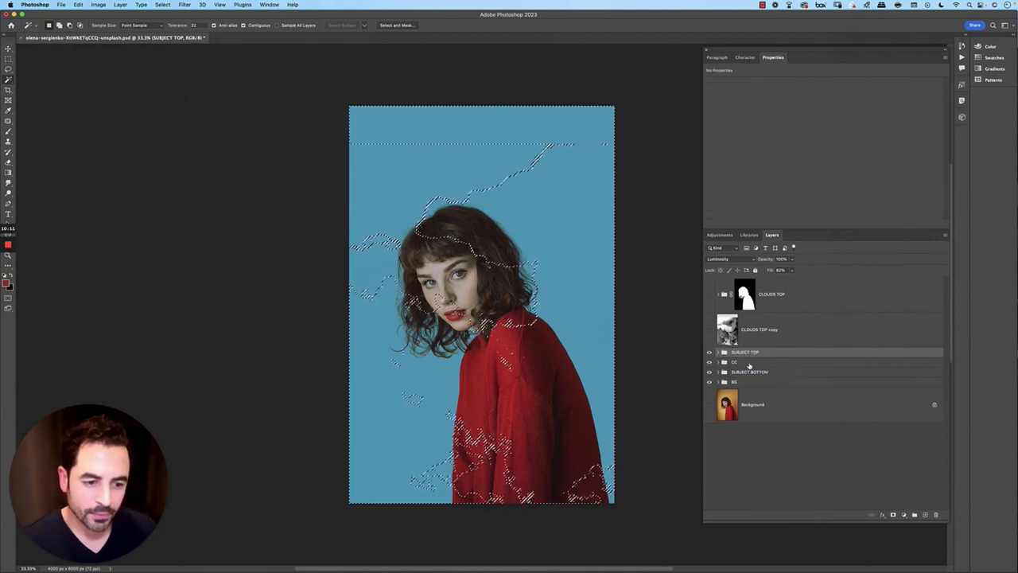
key(ctrl+d)
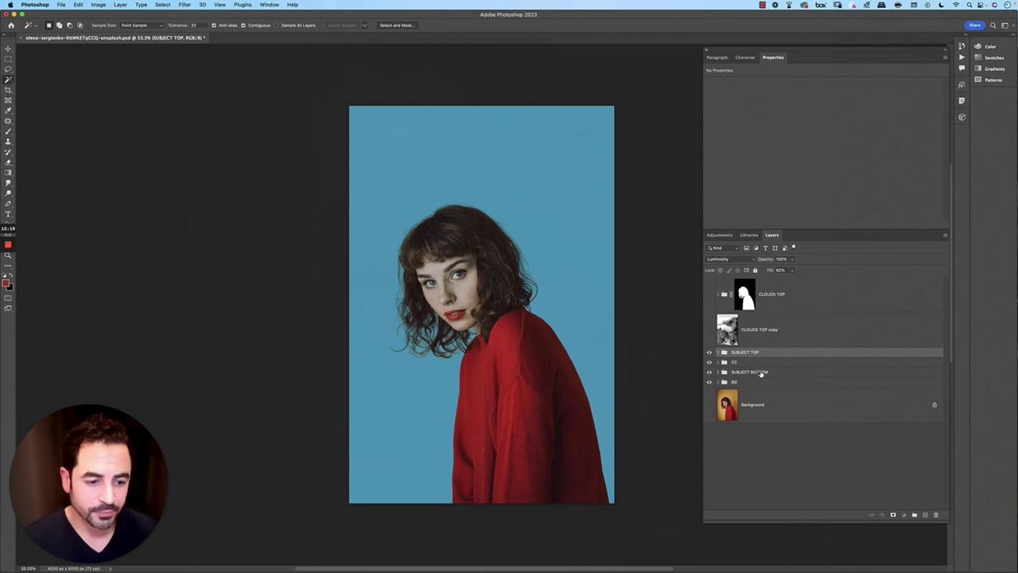
Try grouping SUBJECT TOP, CC and SUBJECT BOTTOM together, and undo the grouping.
shift+click(760, 372)
key(super+g)
double_click(738, 353)
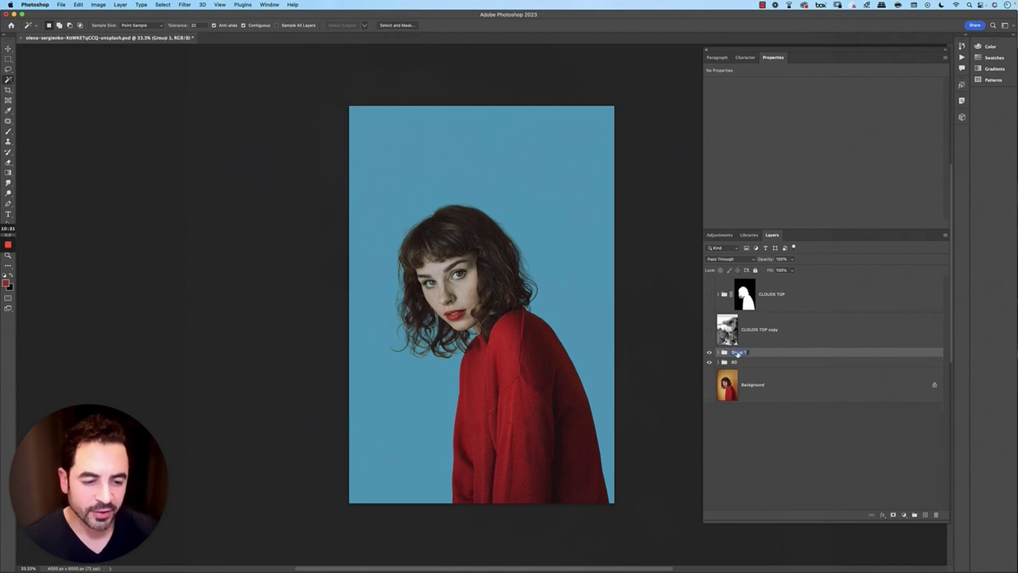
key(super+z)
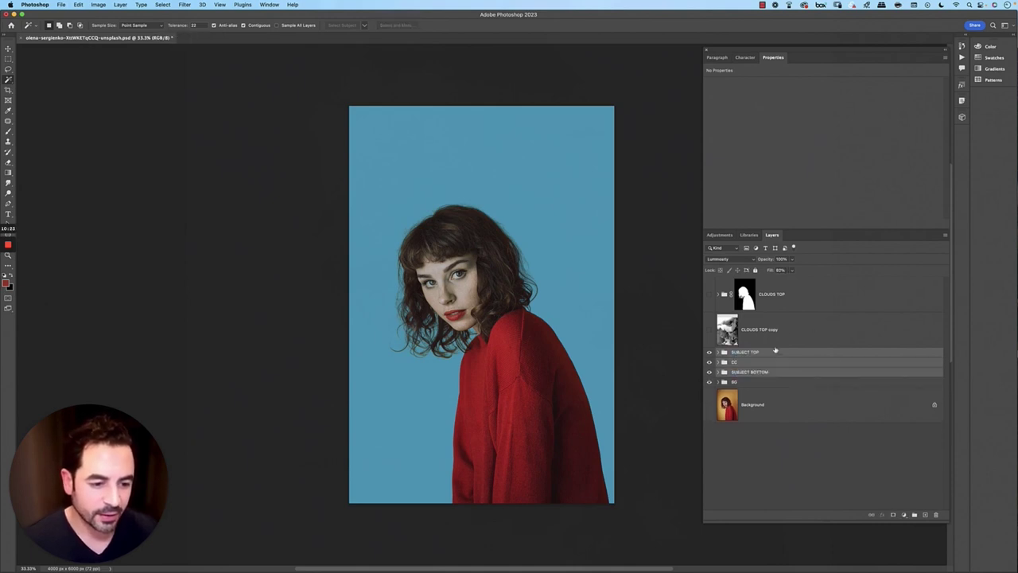
key(super+z)
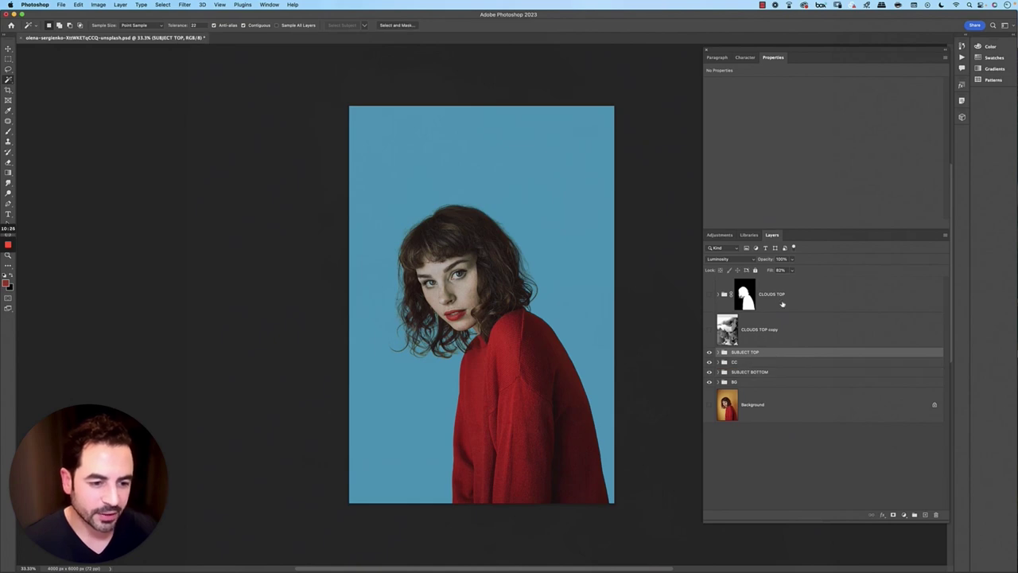
Show the CLOUDS TOP copy layer and select its bright clouds with the Magic Wand, including similar tones across the layer.
click(748, 298)
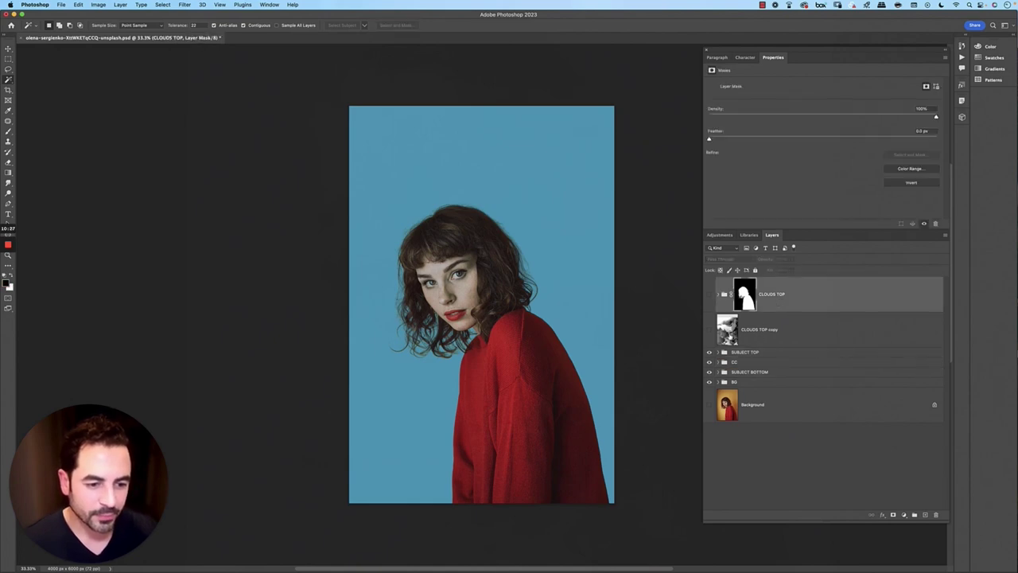
click(709, 329)
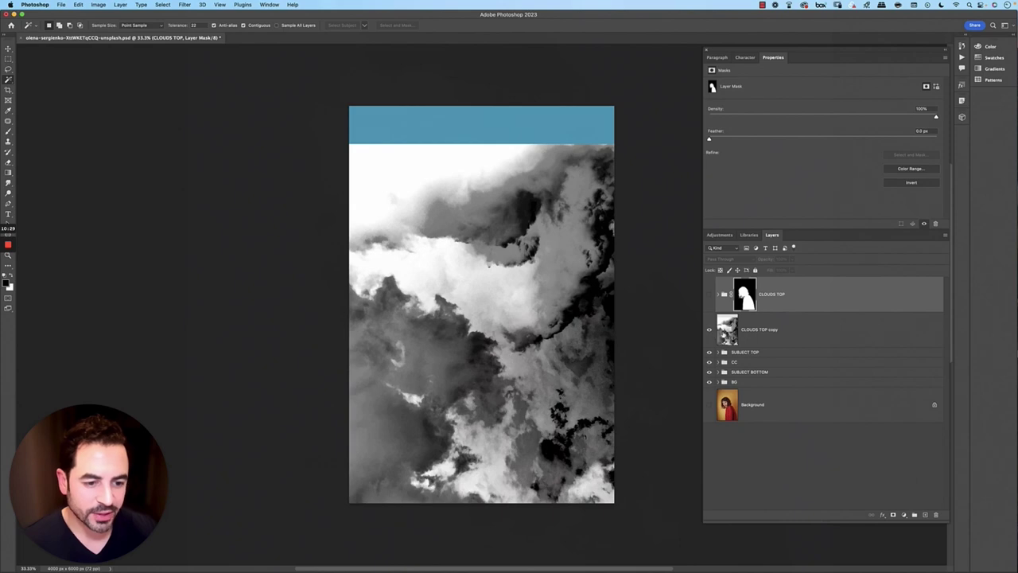
click(759, 334)
click(355, 192)
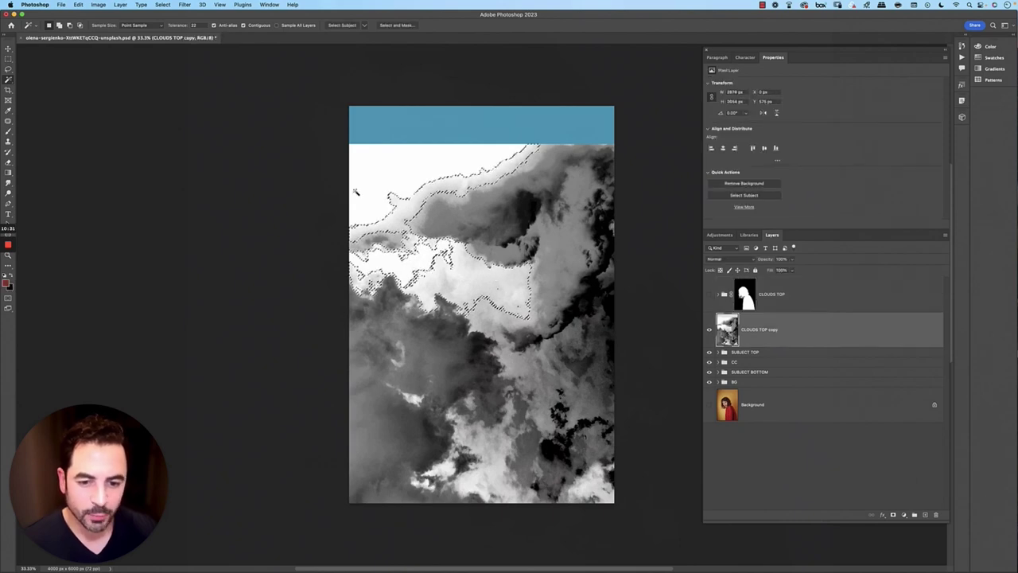
click(162, 4)
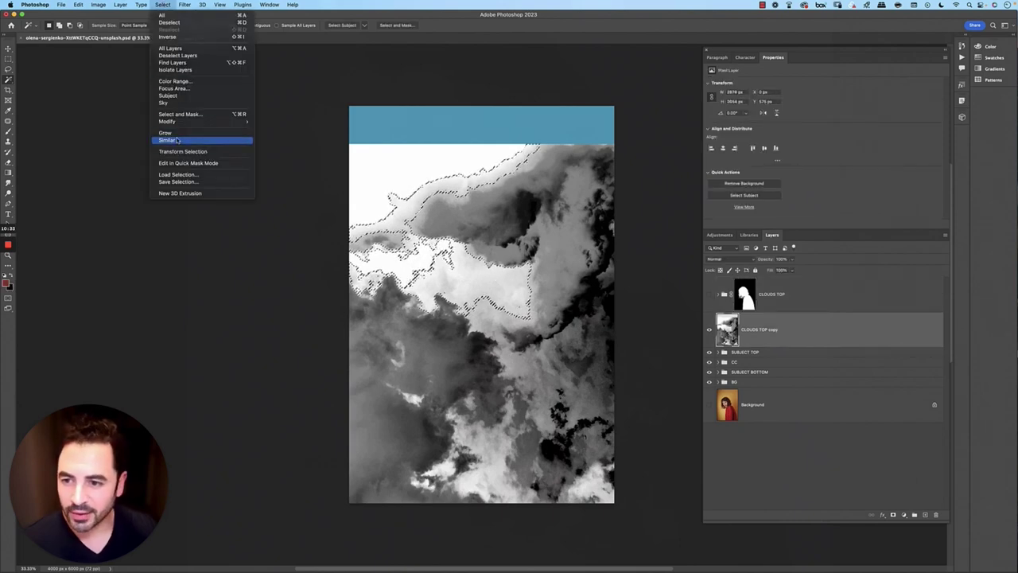
click(176, 140)
Hide the CLOUDS TOP copy layer and add an inverted mask to SUBJECT TOP that hides the selected bright clouds.
click(709, 330)
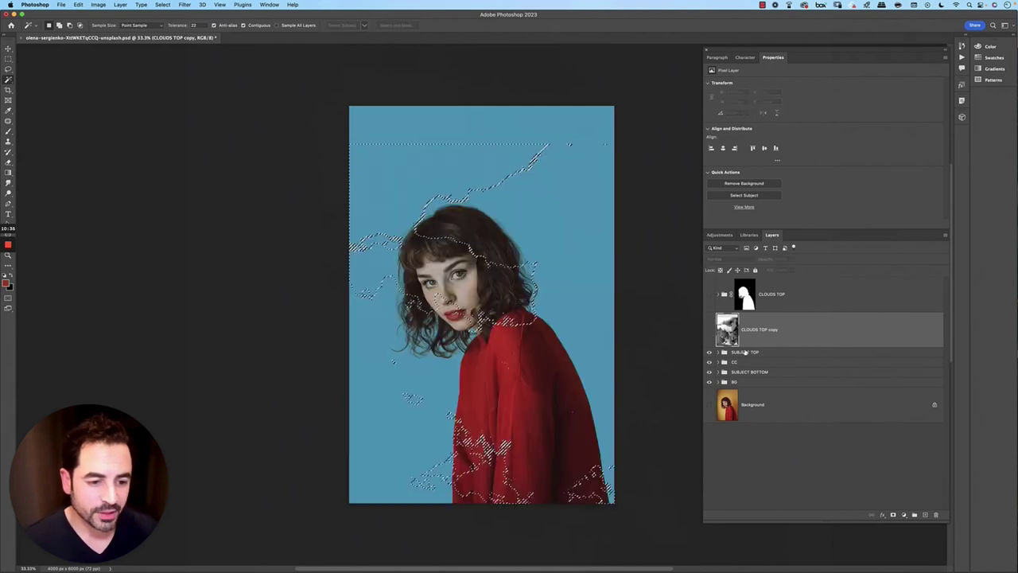
click(745, 352)
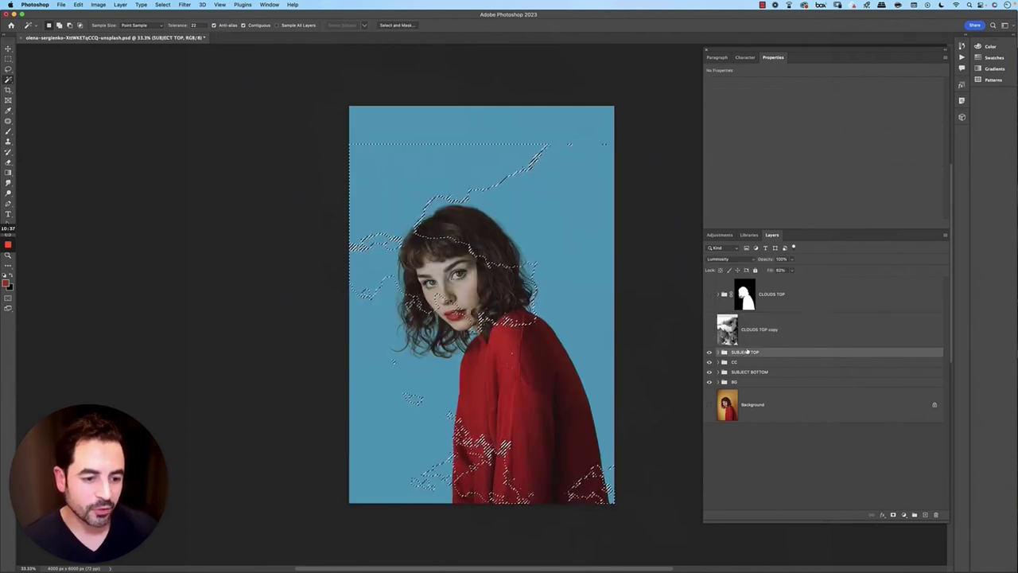
click(892, 515)
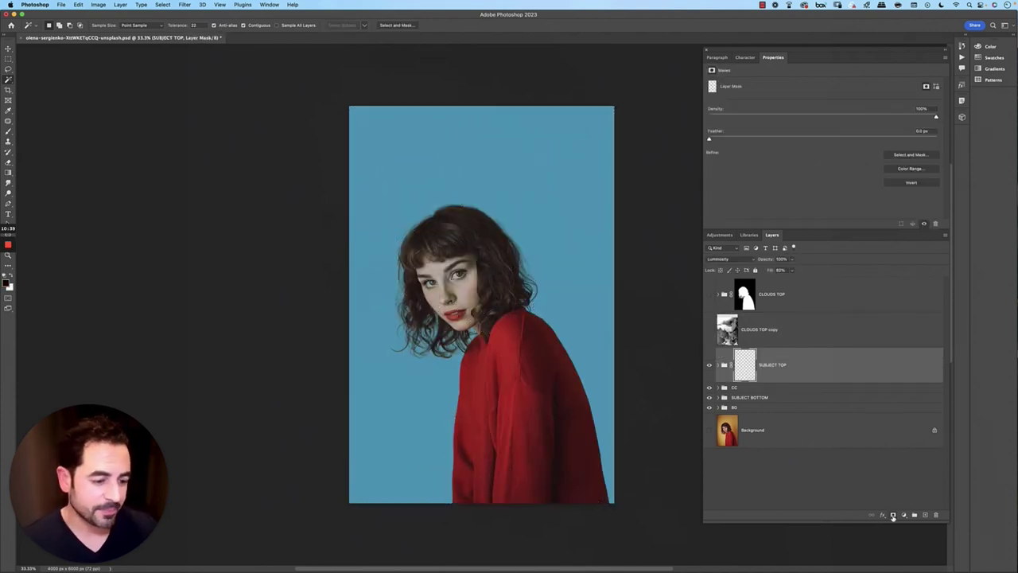
Load the SUBJECT TOP mask as a selection and use it to mask the SUBJECT BOTTOM group.
super+click(745, 371)
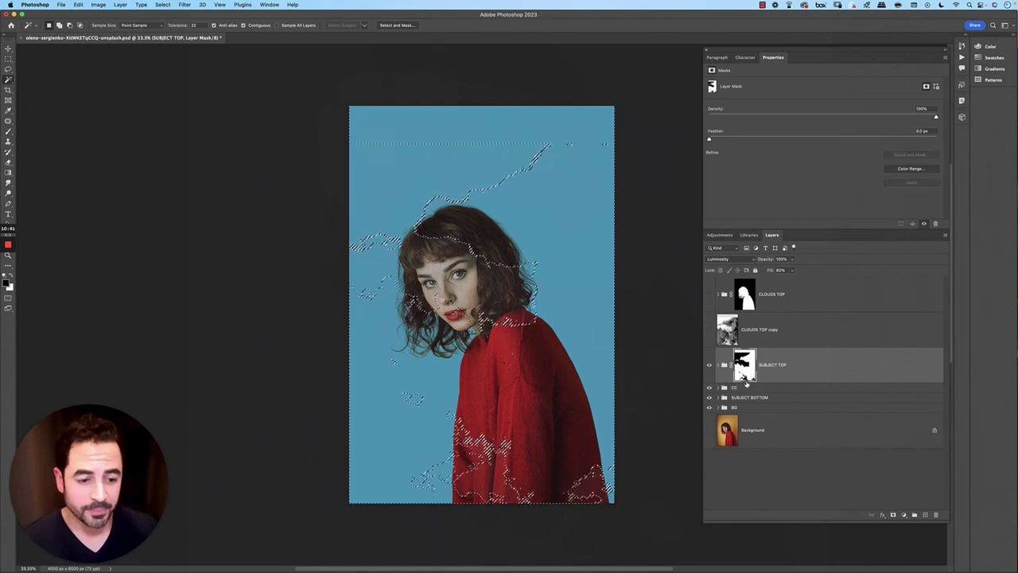
click(827, 397)
alt+click(892, 515)
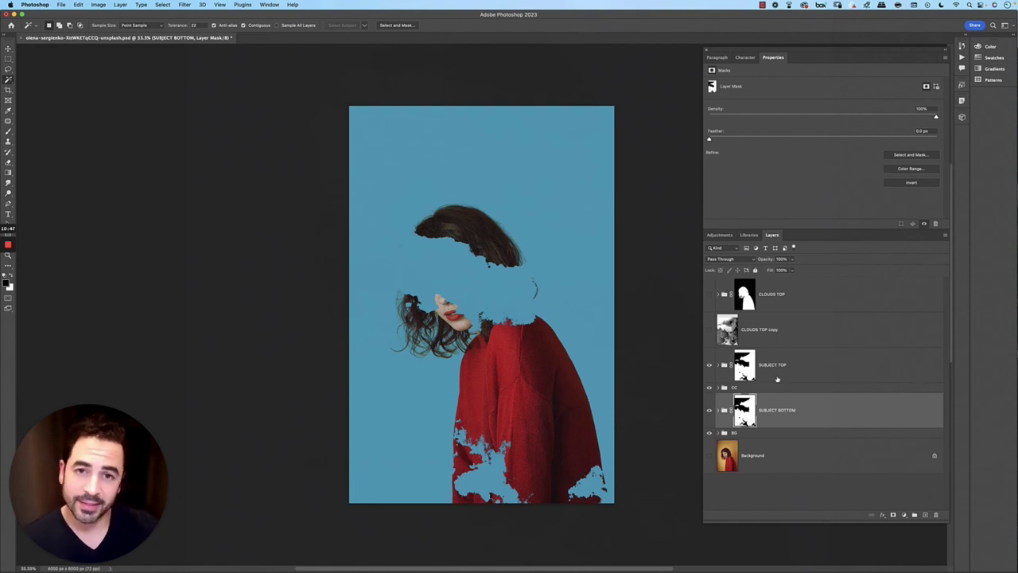
Show the CLOUDS TOP group and split its Blend If black slider for This Layer to 0 / about 250.
click(776, 334)
click(709, 295)
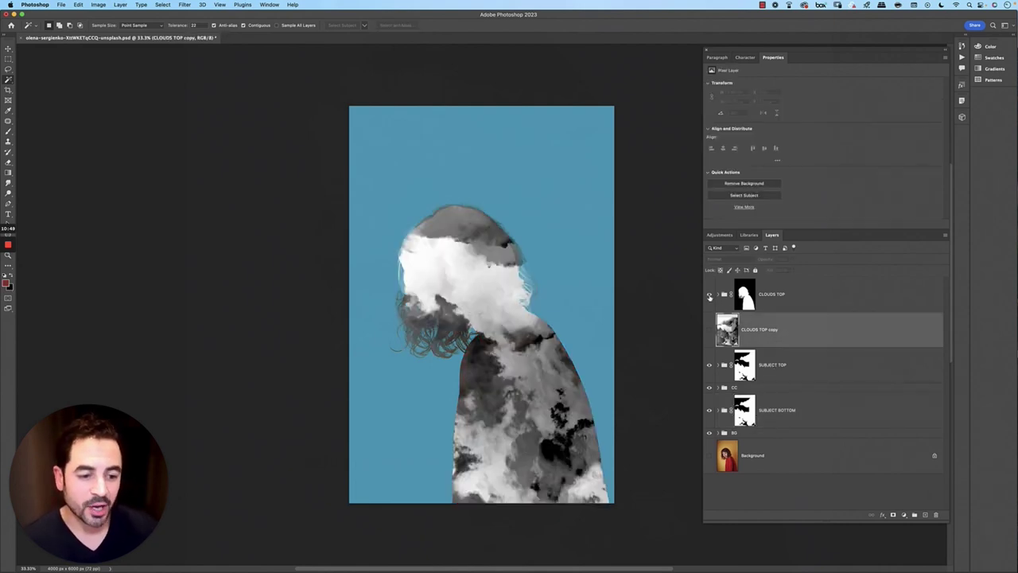
click(804, 301)
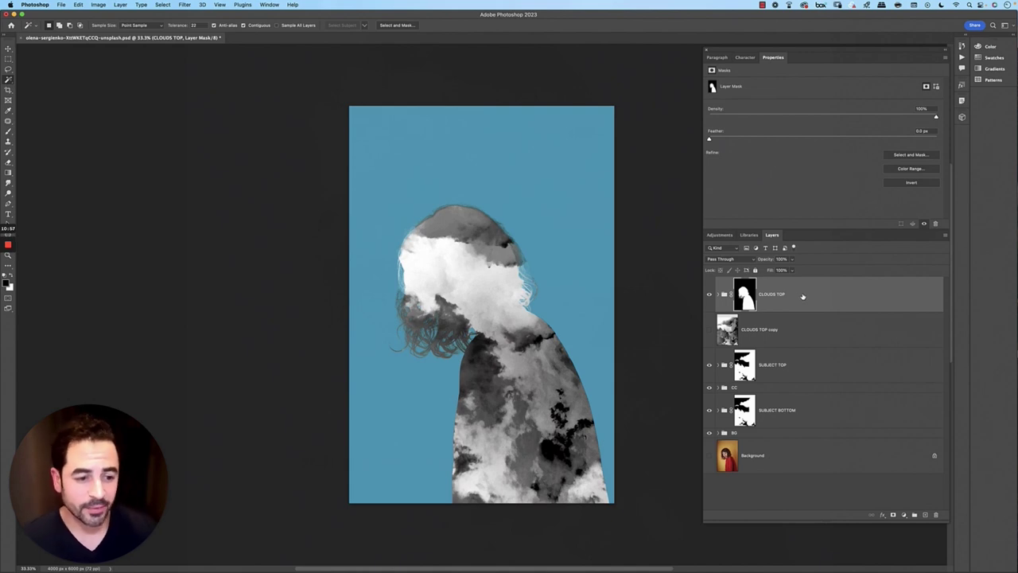
click(806, 333)
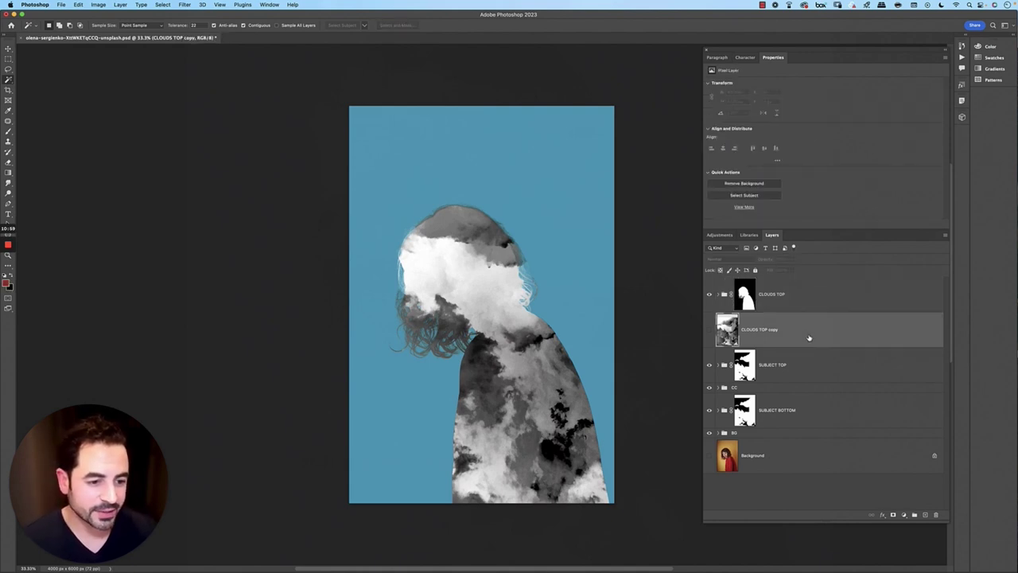
click(811, 298)
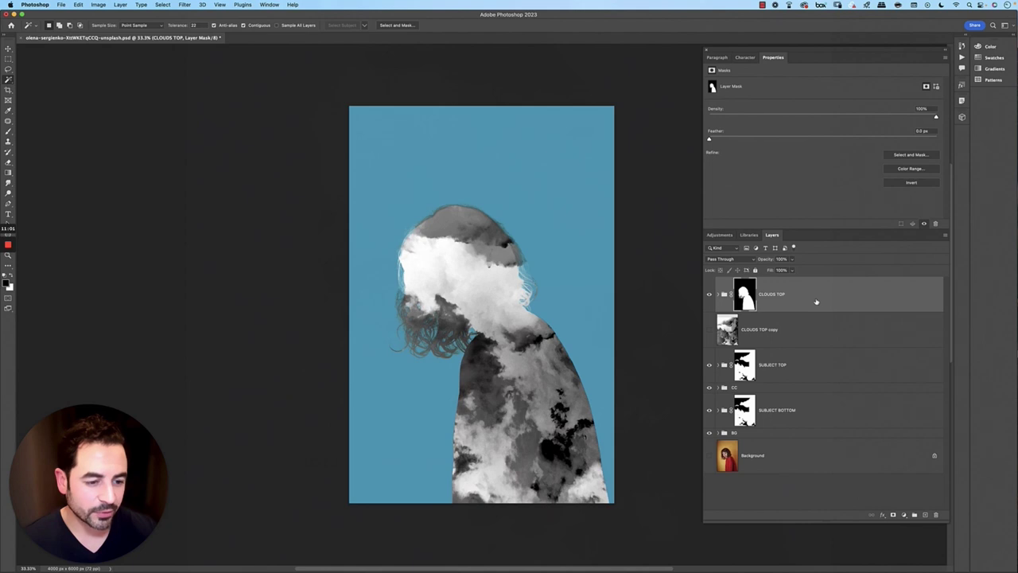
double_click(938, 295)
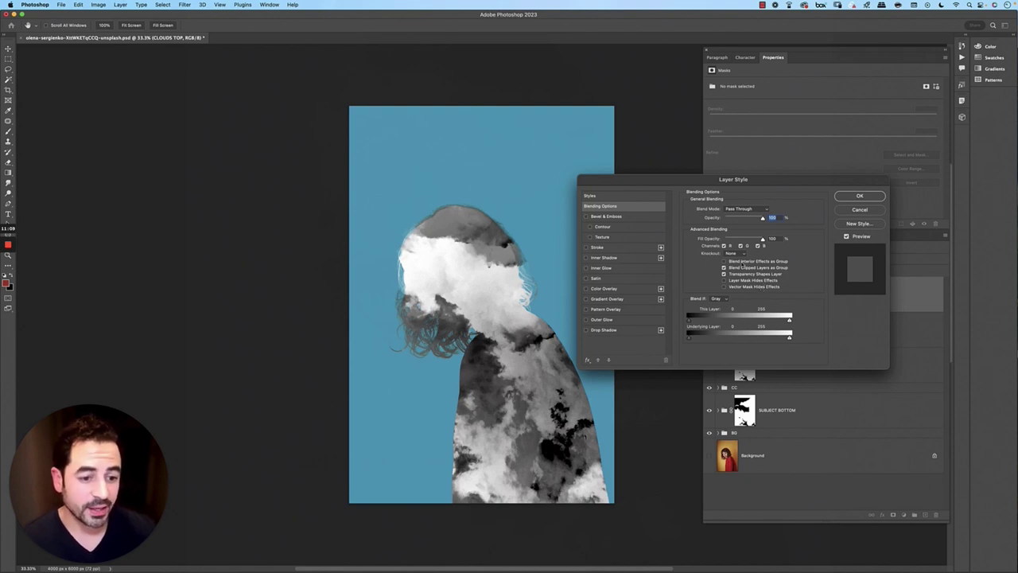
drag(691, 322, 772, 326)
drag(694, 322, 791, 322)
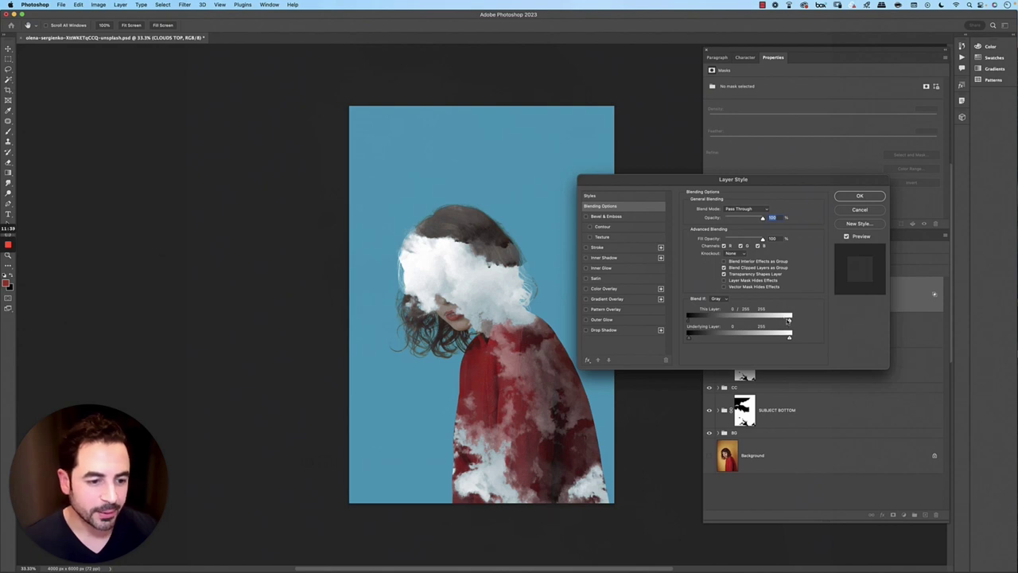
Split the Underlying Layer white slider of CLOUDS TOP's Blend If to 72 / 255 and apply the layer style.
key(alt)
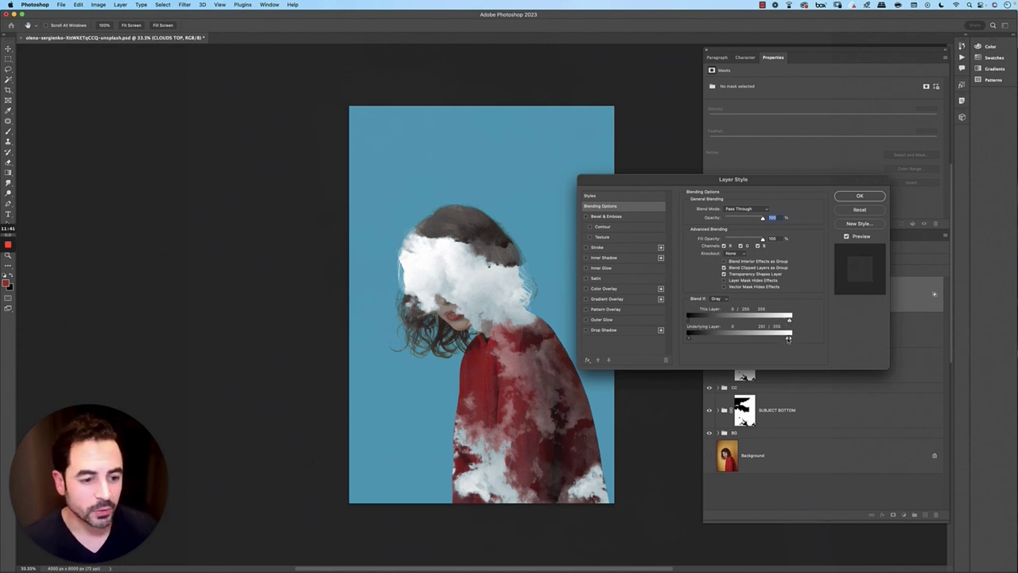
drag(788, 338, 787, 338)
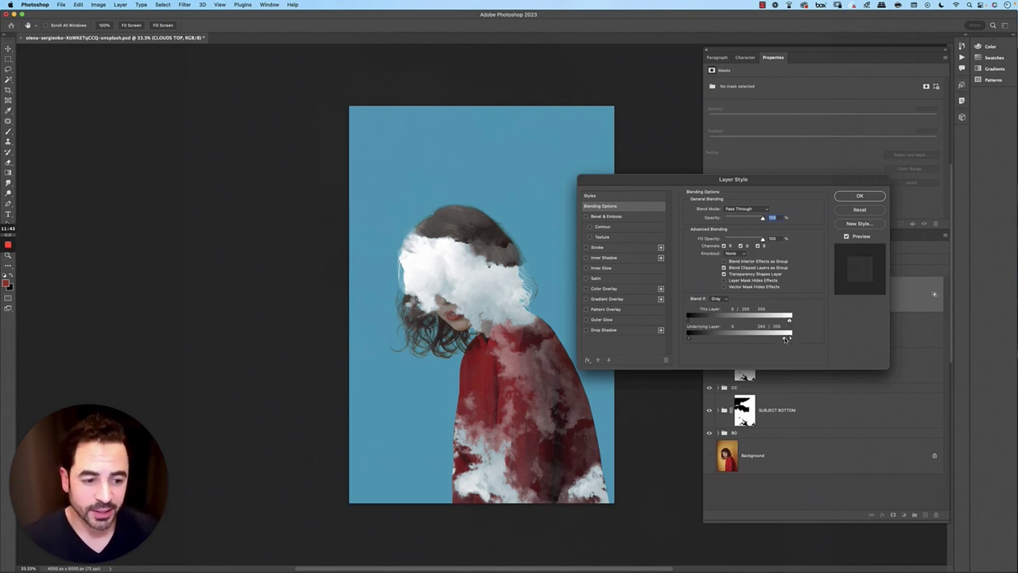
drag(785, 339, 718, 339)
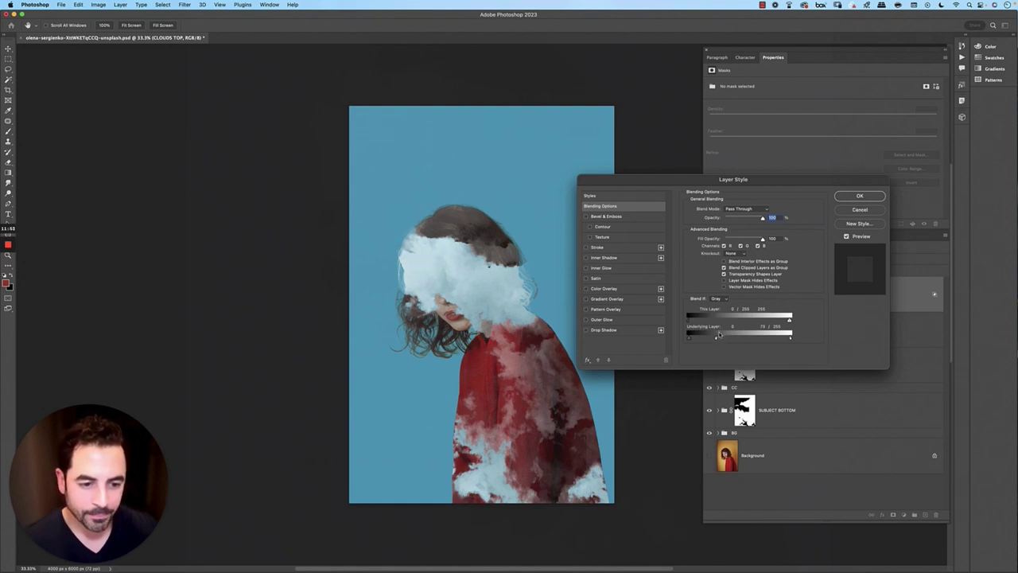
drag(717, 336, 716, 336)
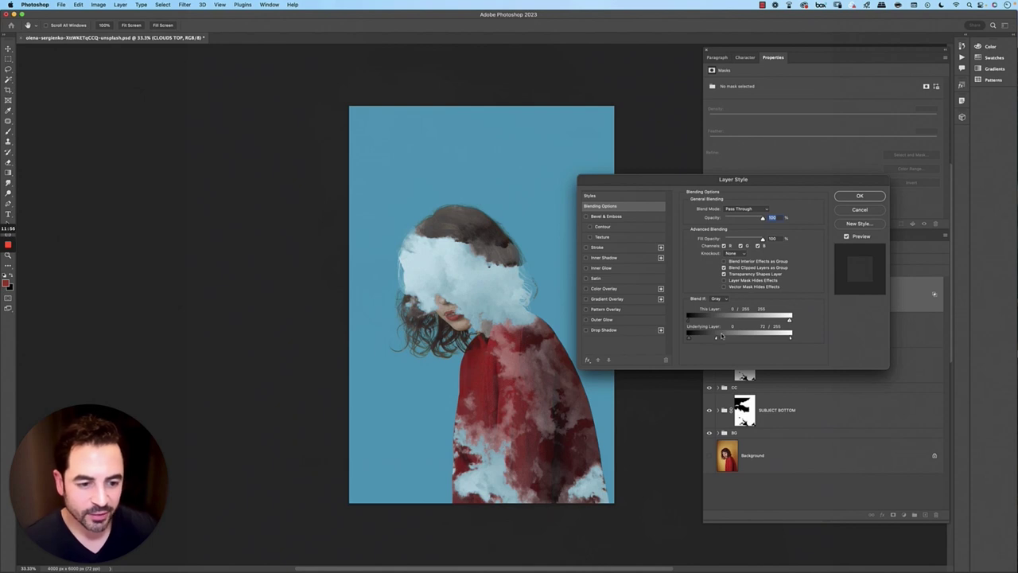
click(860, 196)
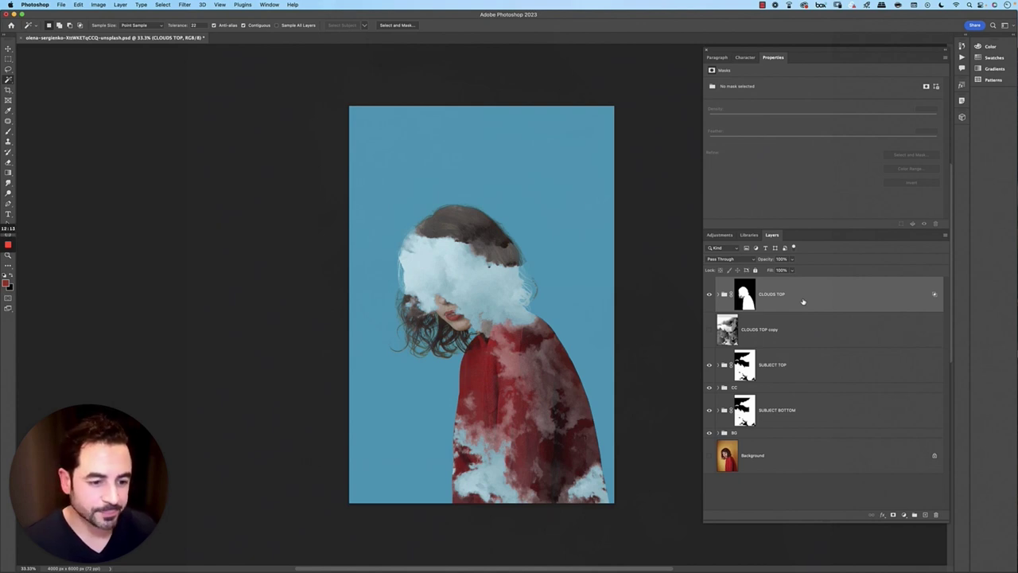
Duplicate the CLOUDS TOP group, merge the duplicate into a single masked layer and hide the original group.
key(ctrl+j)
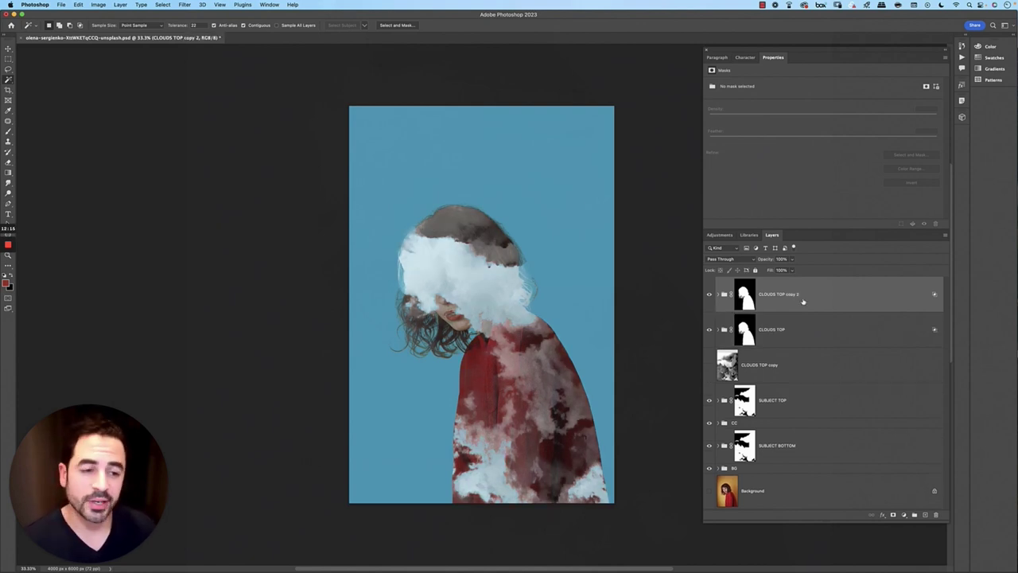
key(ctrl+e)
click(711, 331)
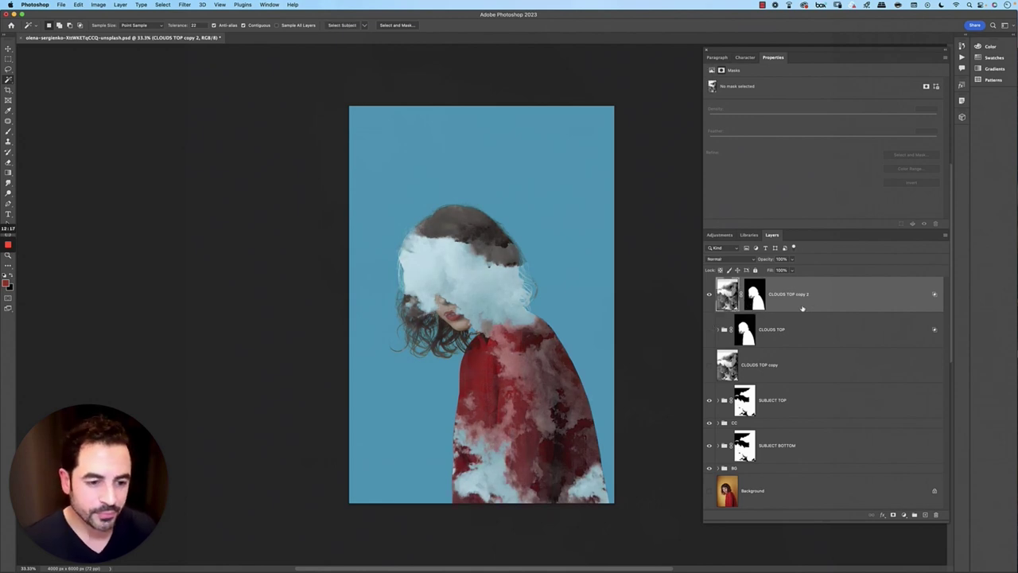
Move the CLOUDS TOP copy 2 layer directly above the BG group and set its blend mode to Difference.
drag(806, 304, 800, 462)
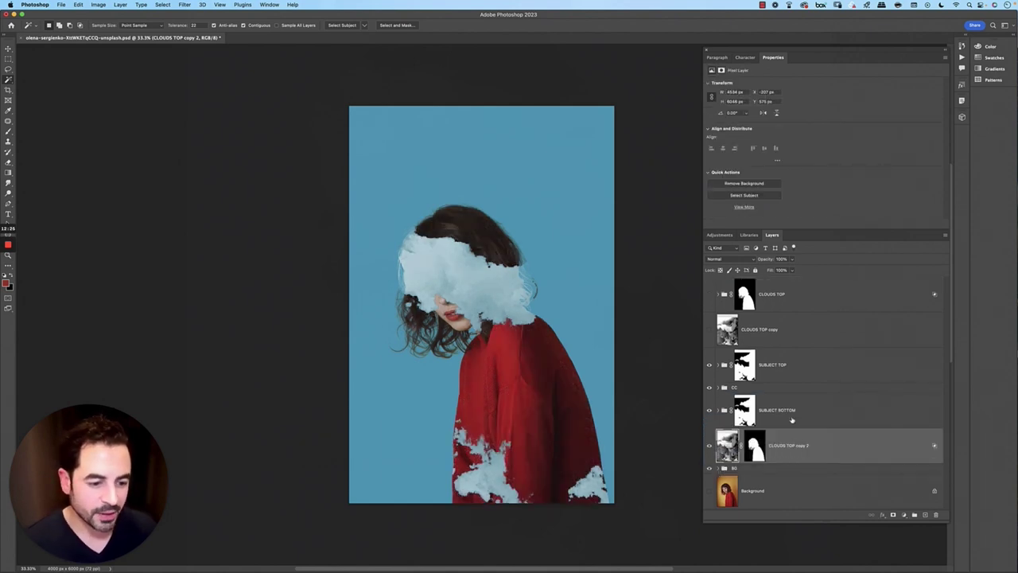
click(743, 259)
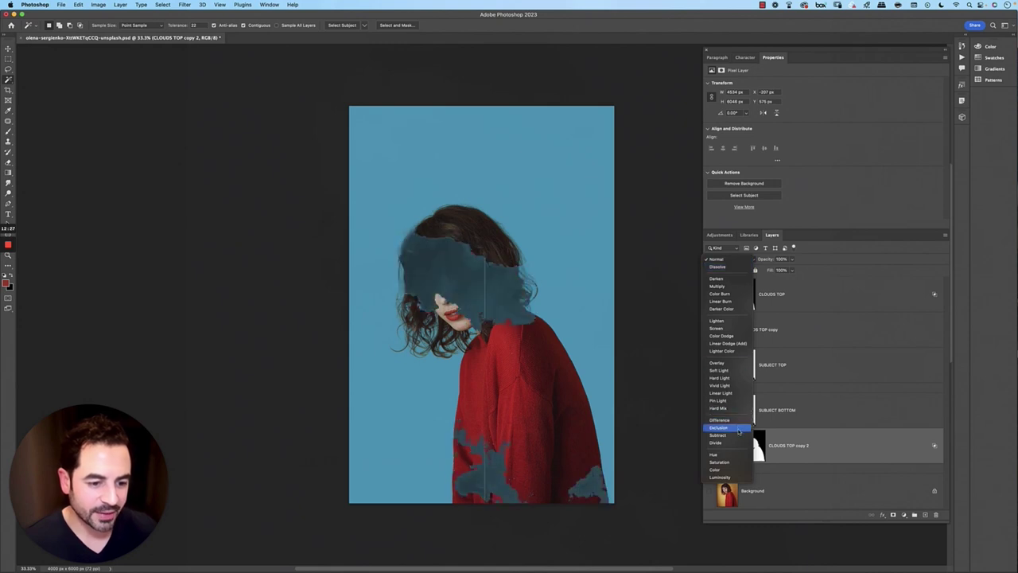
click(737, 421)
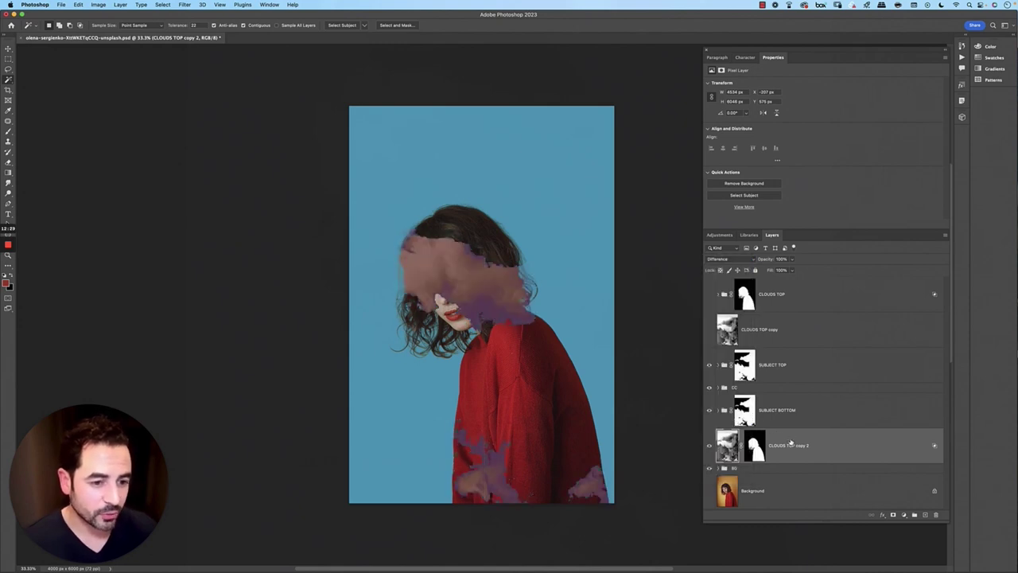
key(super+bracketright)
key(super+bracketright)
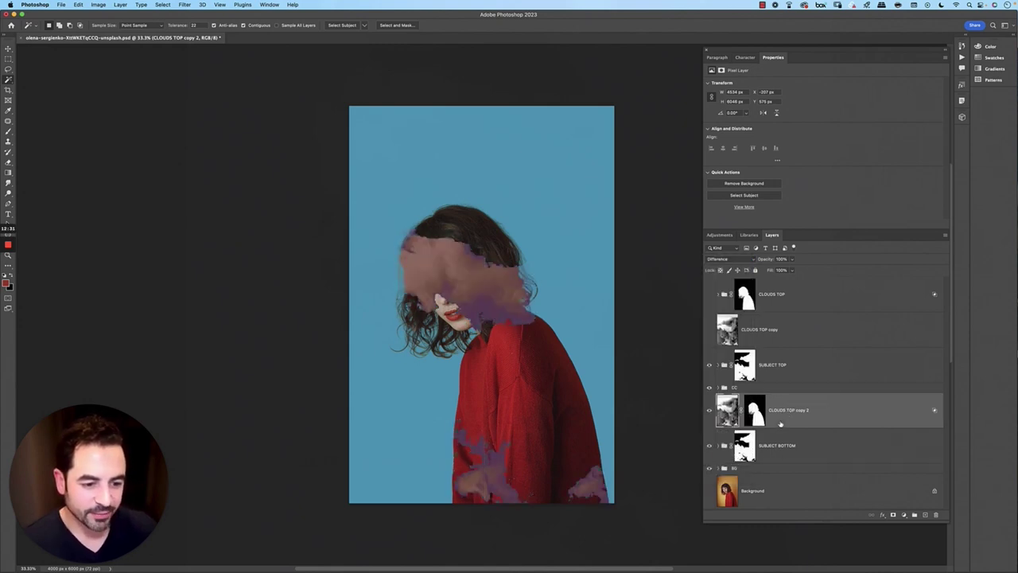
key(super+bracketleft)
key(super+bracketleft)
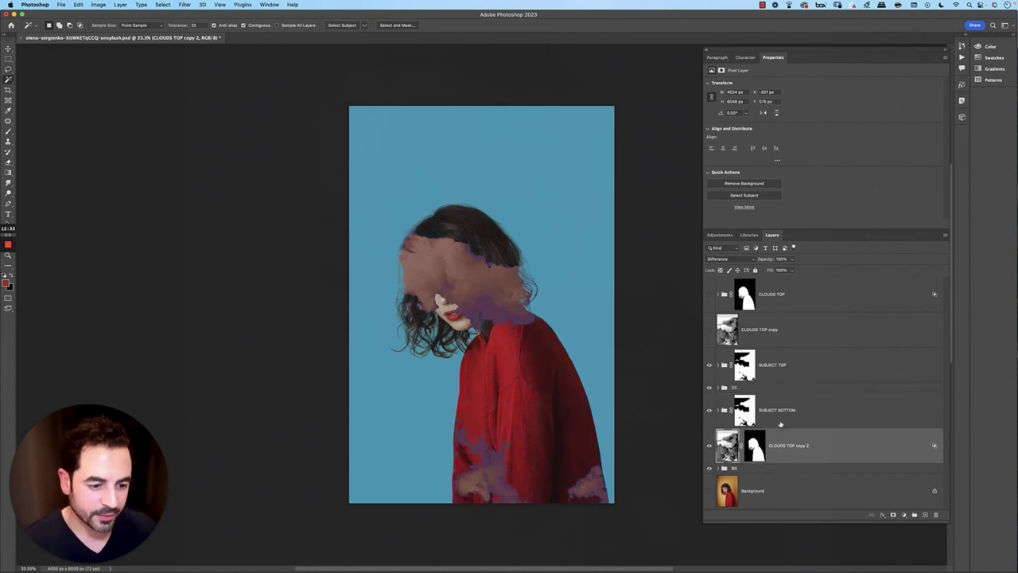
Show the CLOUDS TOP group and toggle the visibility of CLOUDS TOP copy 2 to compare the image with and without it.
click(709, 295)
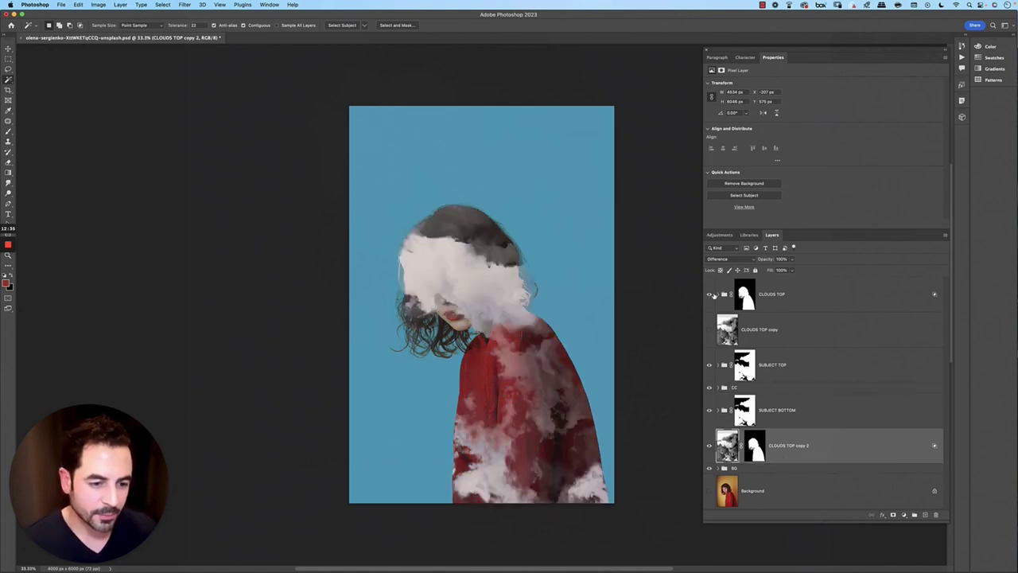
click(710, 446)
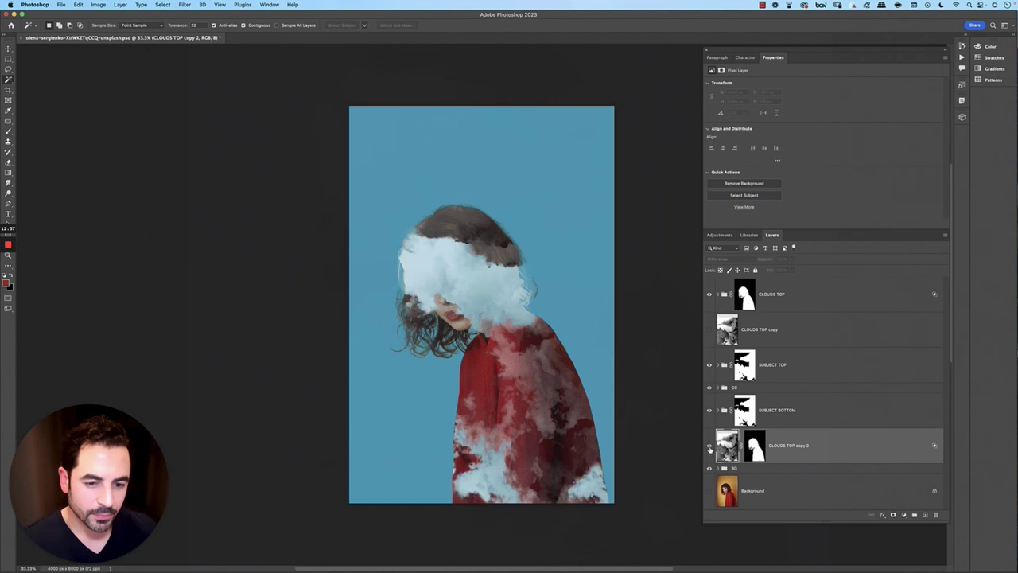
click(710, 447)
click(709, 446)
click(709, 447)
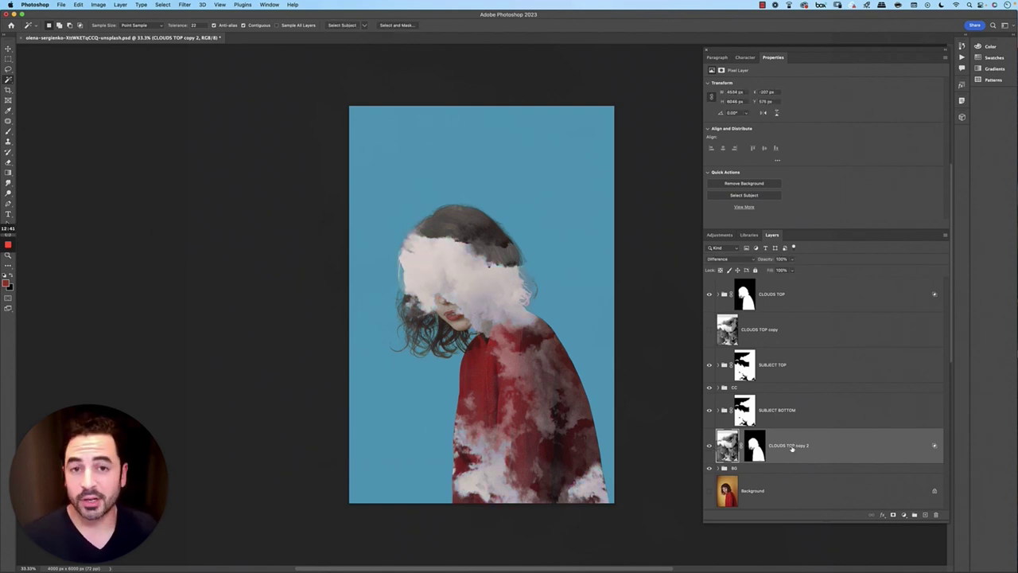
Rename CLOUDS TOP copy 2 as DIFFERENCE CLOUDS and delete the hidden CLOUDS TOP copy layer.
text(DiFFERENCE CLOUDS)
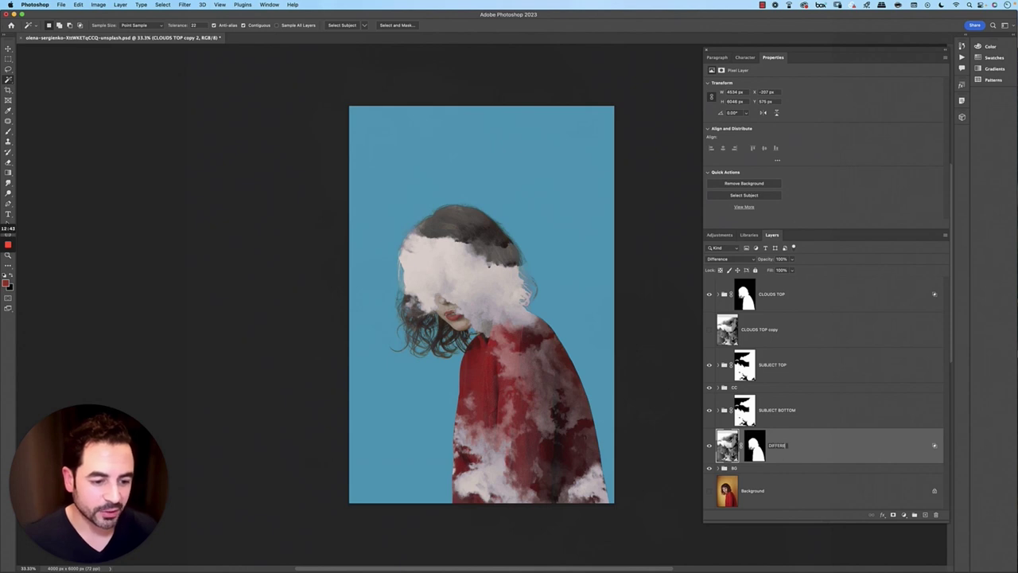
key(Return)
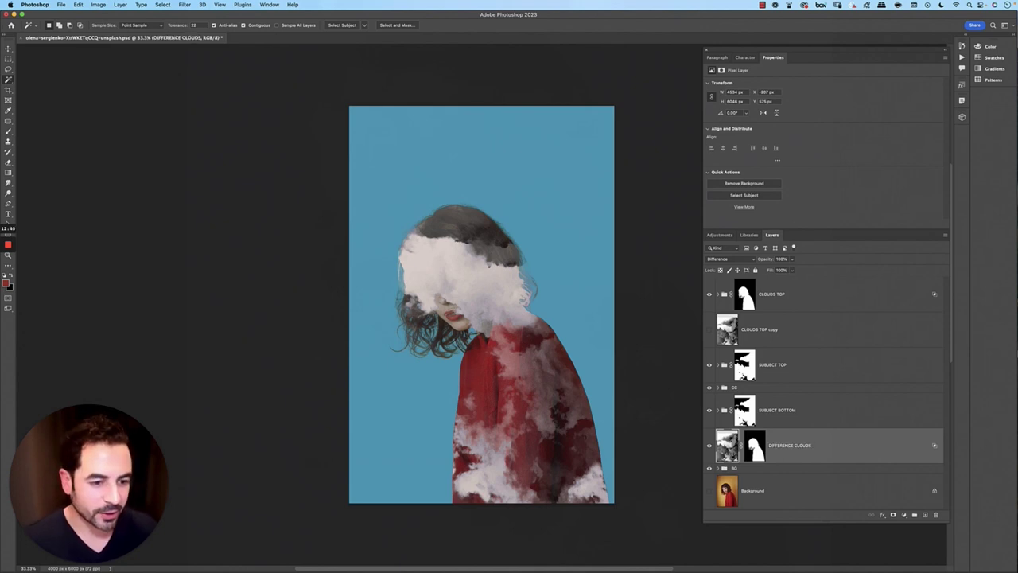
click(776, 295)
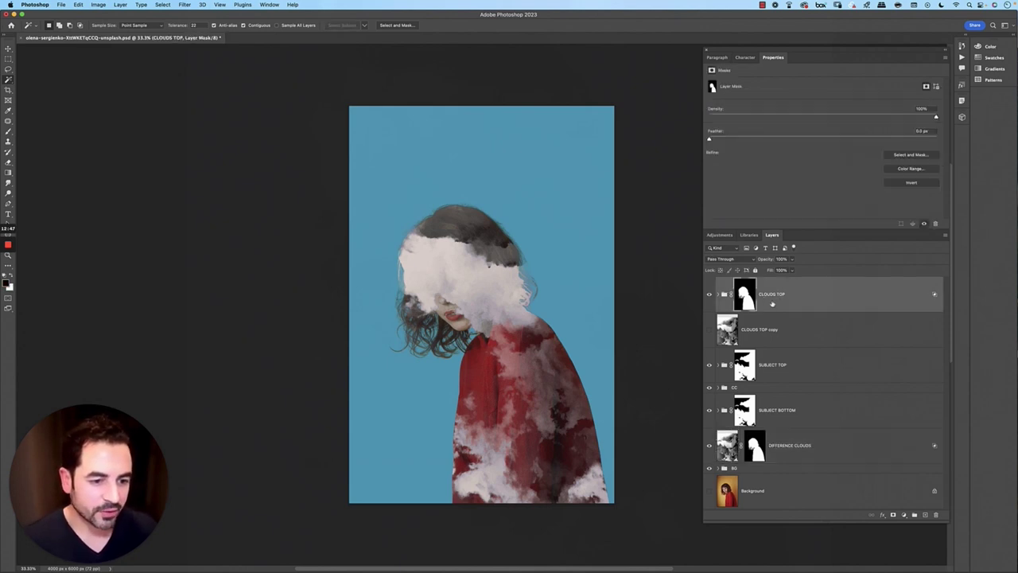
drag(782, 330, 935, 514)
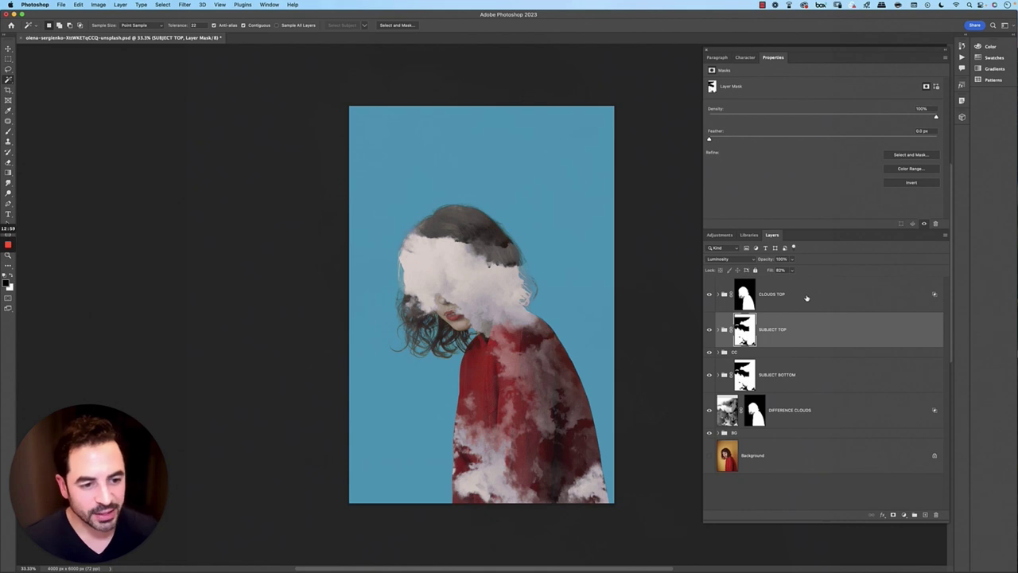
Stamp all visible layers onto a new layer above CLOUDS TOP and convert it to a smart object.
click(804, 297)
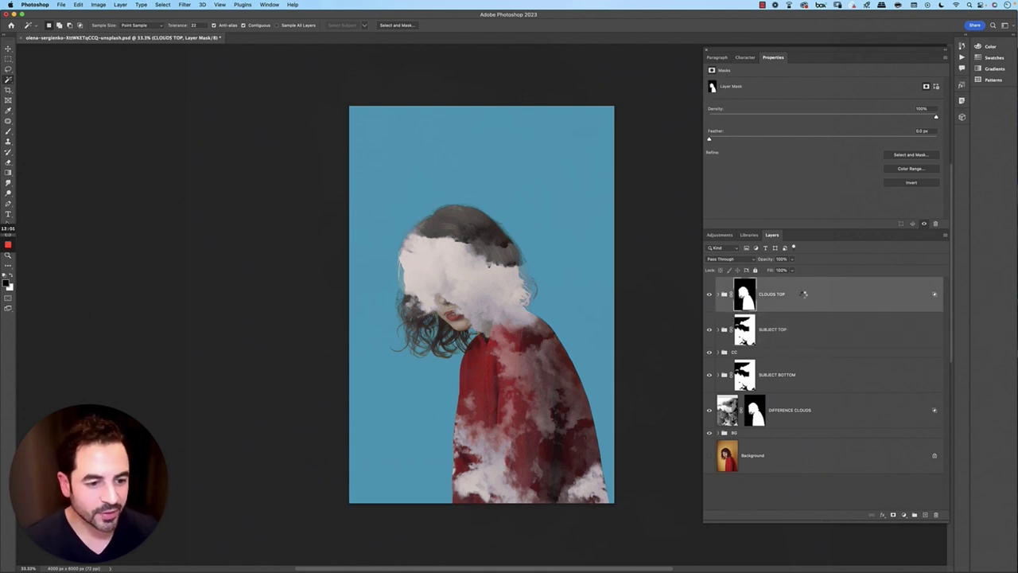
key(super+alt+shift+e)
right_click(827, 296)
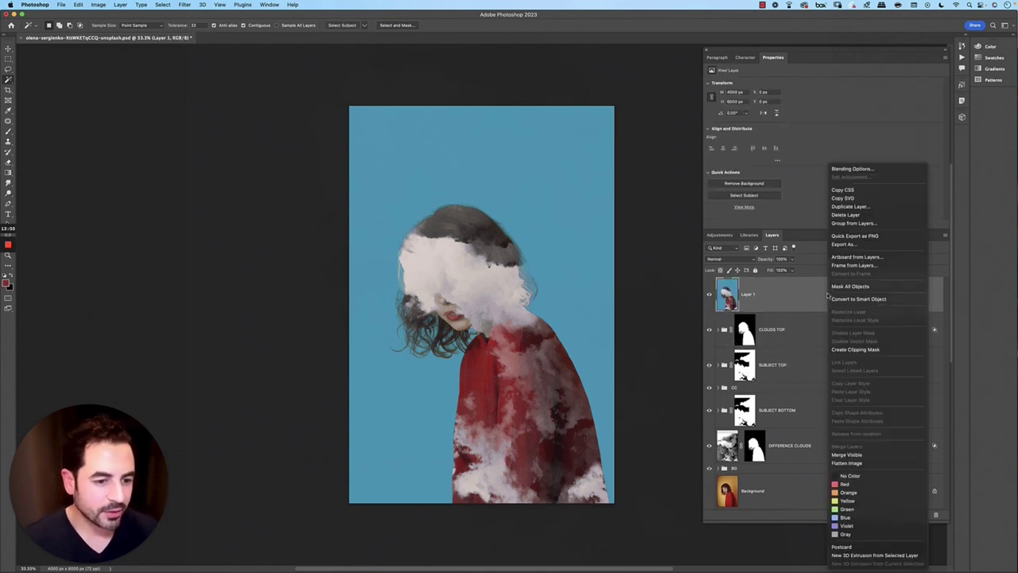
click(848, 300)
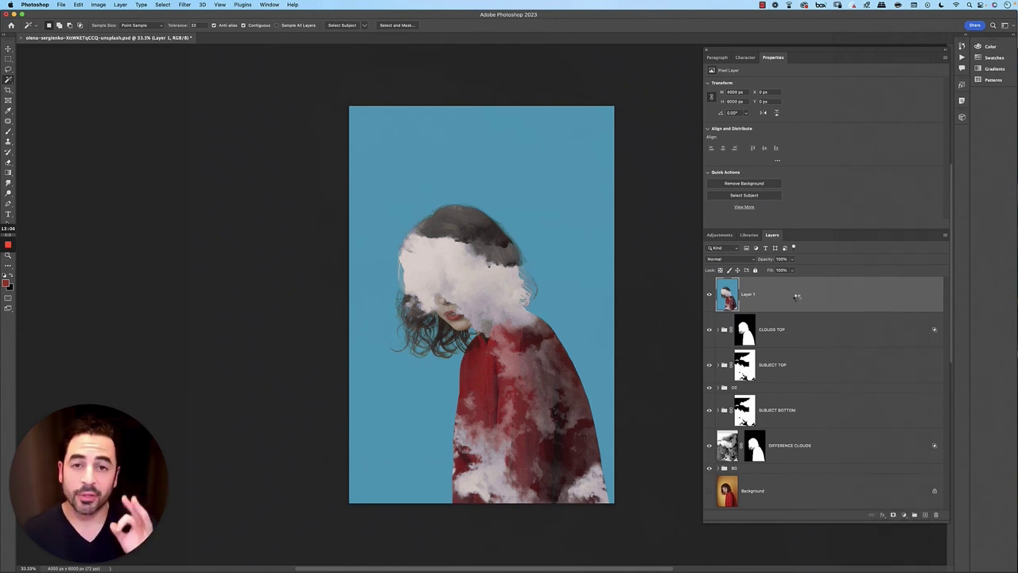
Rename the stamped smart object as MERGED.
key(v)
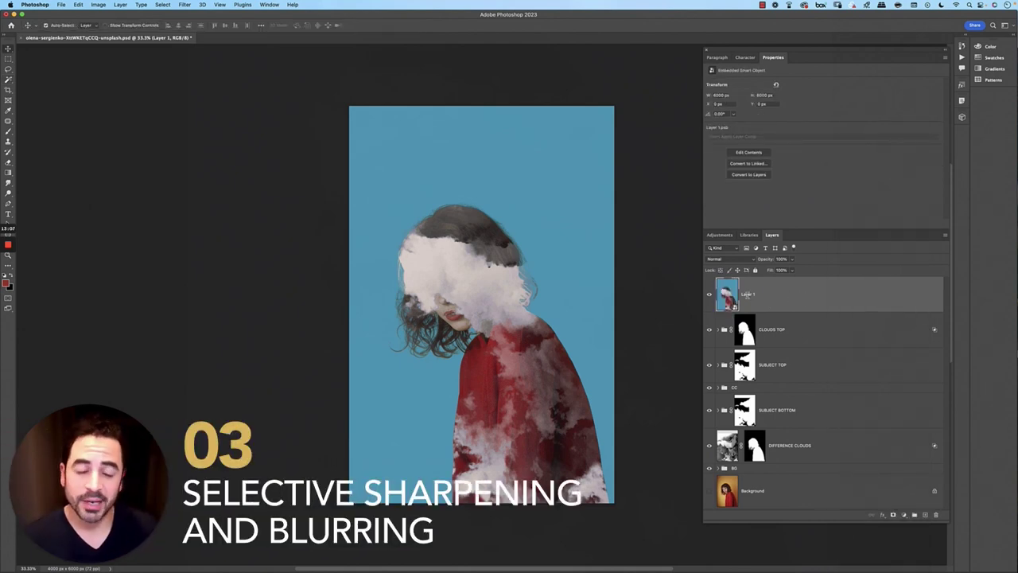
double_click(747, 295)
text(MERGED)
key(Return)
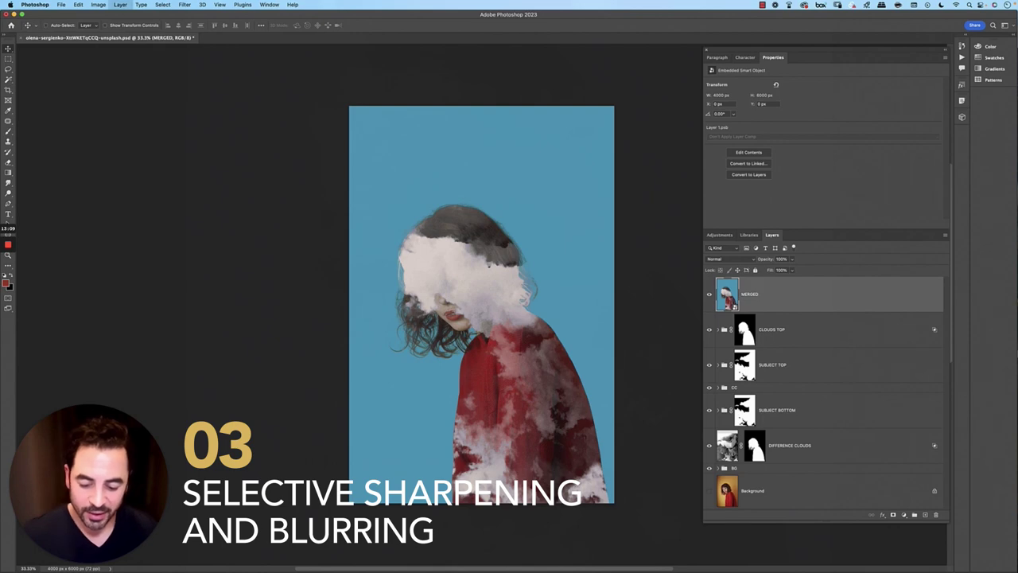
Duplicate the MERGED smart object and rename the copy as VIVID.
key(ctrl+j)
double_click(749, 294)
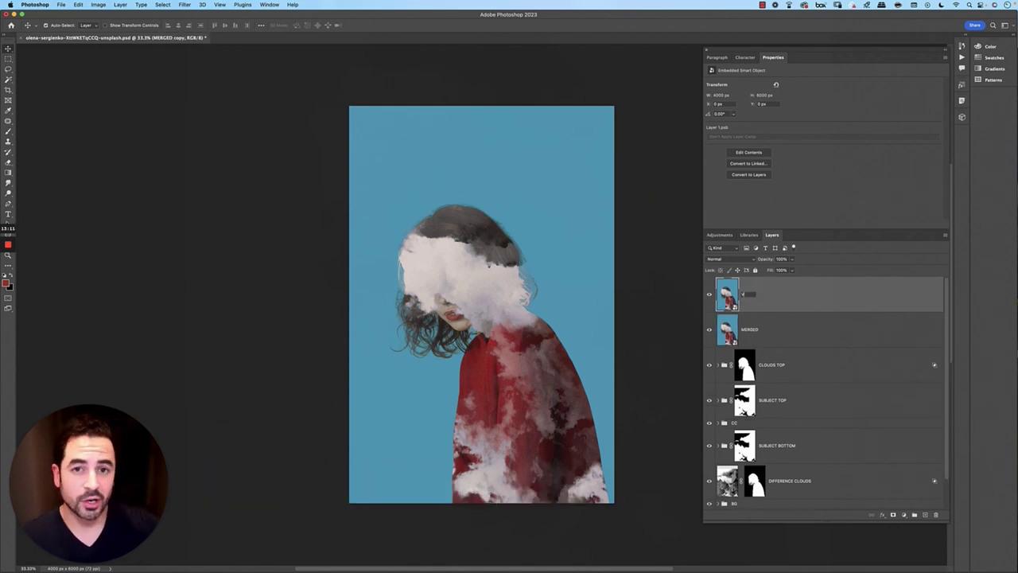
text(VIVID)
key(Return)
Invert the VIVID layer, set its blend mode to Vivid Light and collapse its smart filter list.
key(ctrl+i)
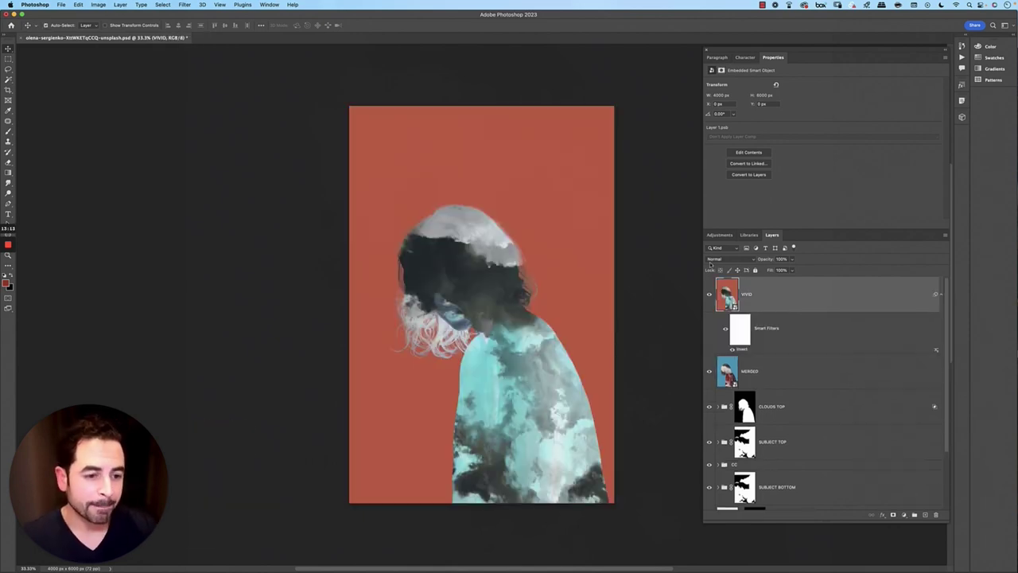
click(724, 260)
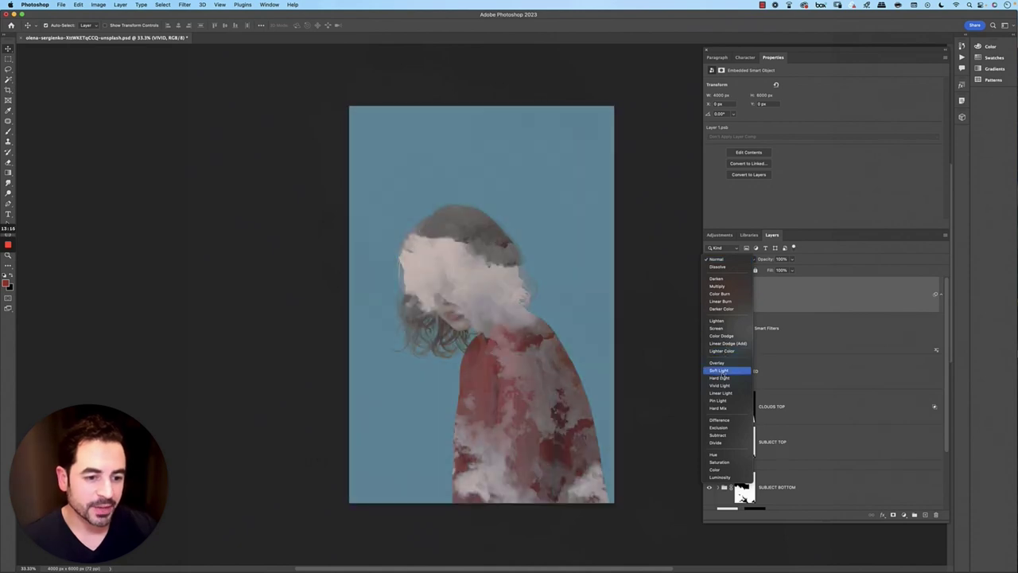
click(939, 296)
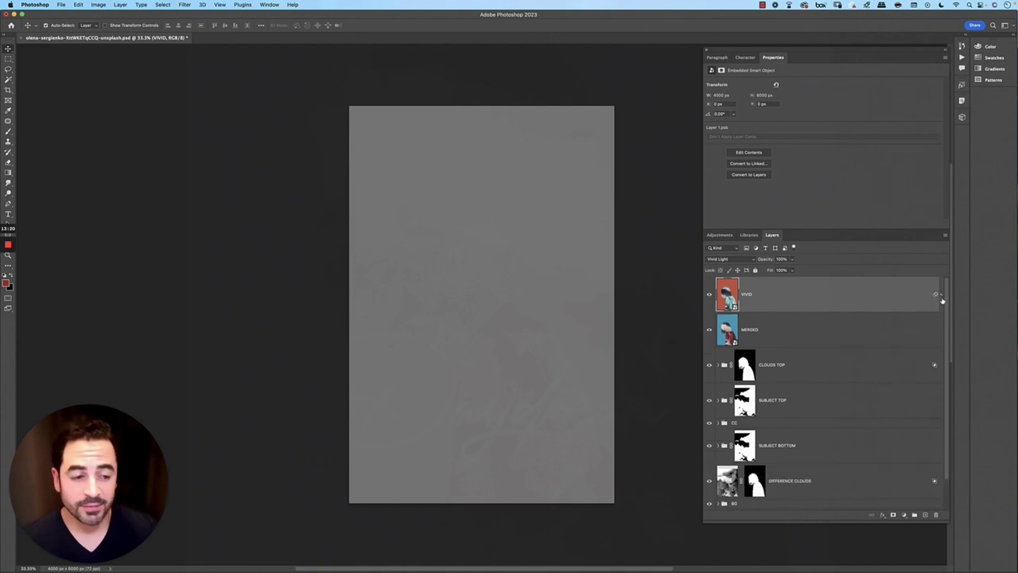
Apply a Gaussian Blur with a radius of about 9 pixels to the VIVID layer.
click(185, 4)
mouse_move(255, 106)
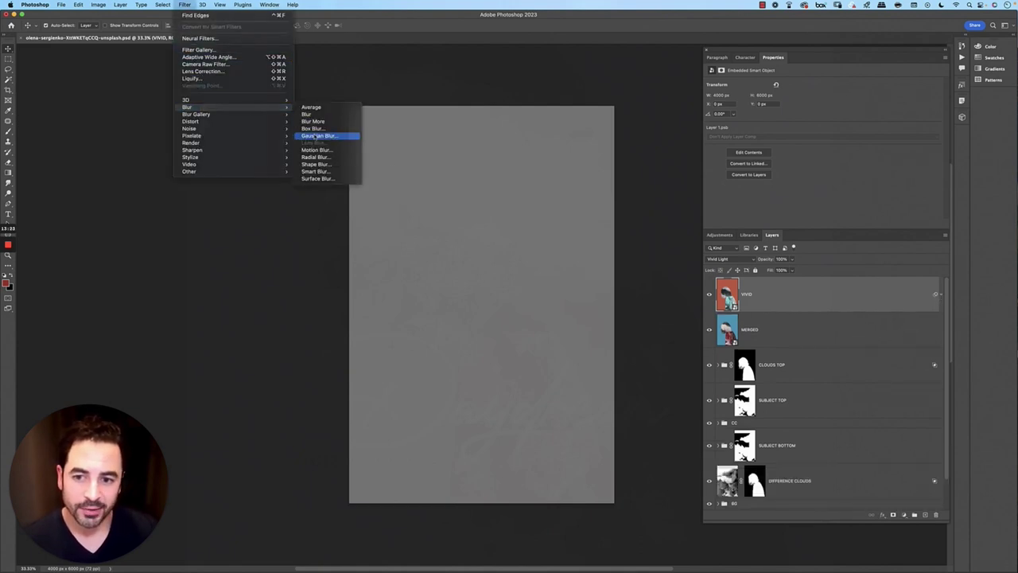
click(318, 136)
drag(613, 252, 607, 253)
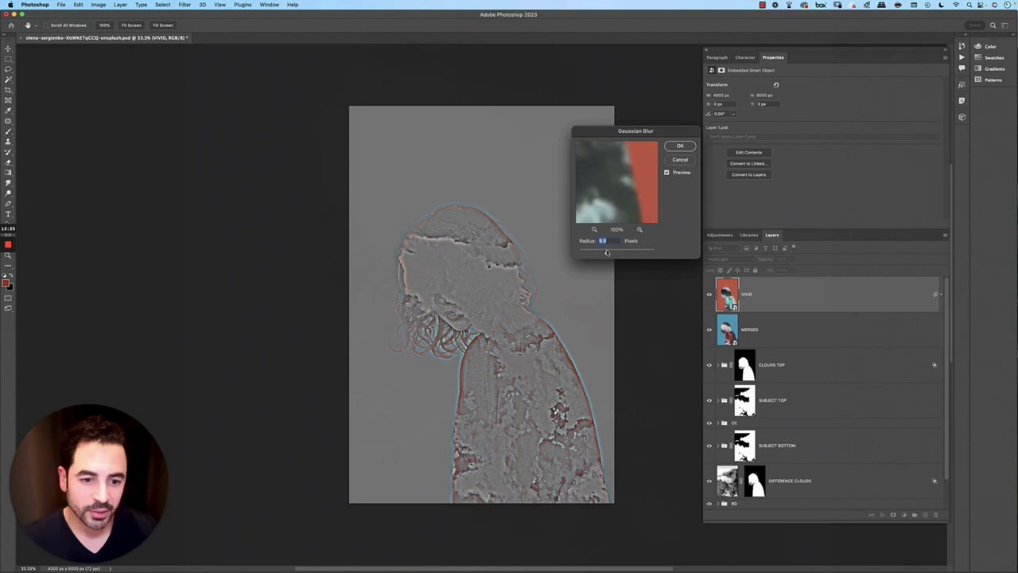
click(680, 147)
Group the VIVID and MERGED layers and name the group HIGH PASS.
shift+click(794, 332)
key(super+g)
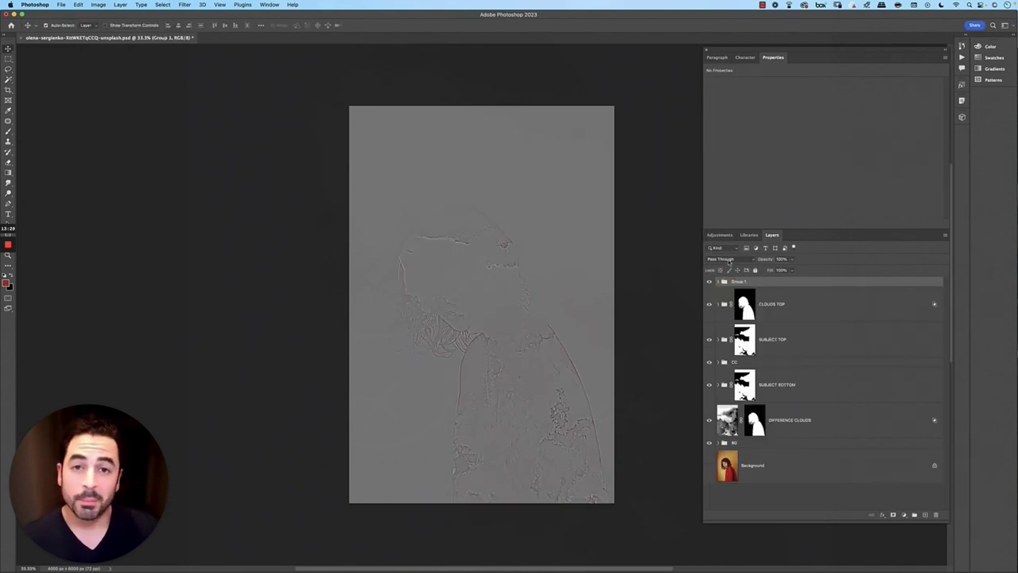
double_click(739, 281)
text(HIGH)
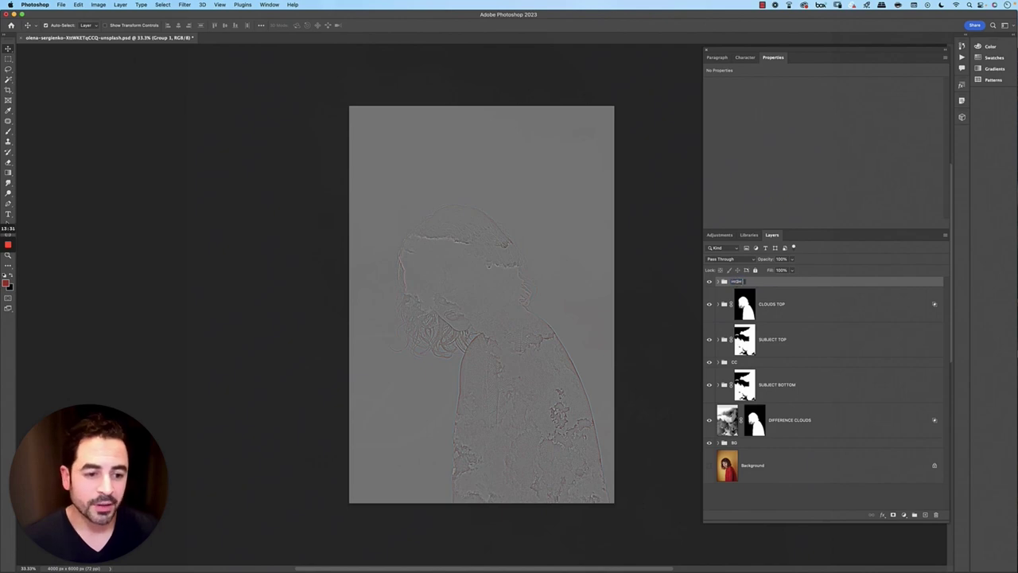
text( PASS)
key(Return)
Set the HIGH PASS group's blend mode to Overlay and its fill to 60%.
click(722, 258)
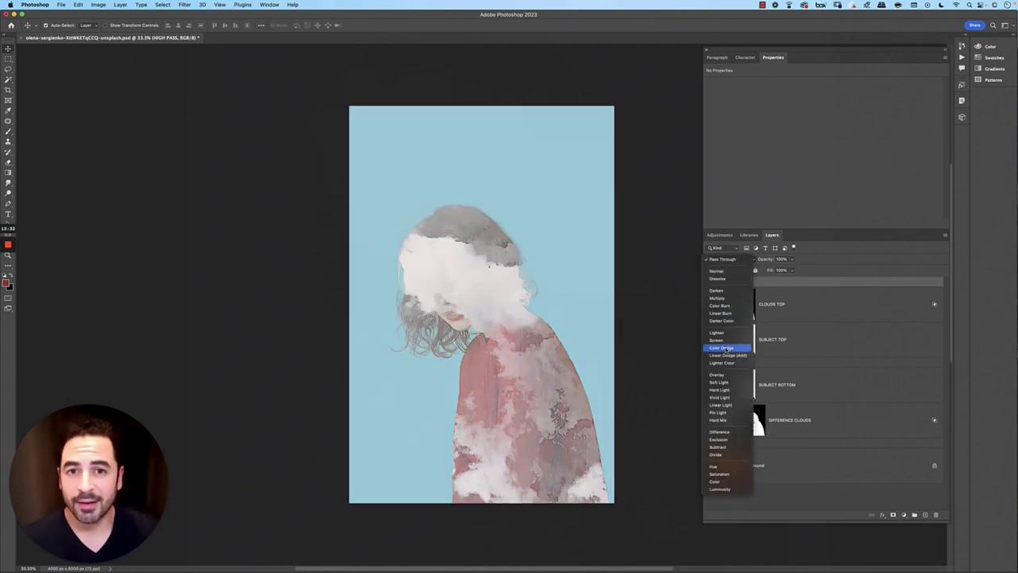
click(718, 373)
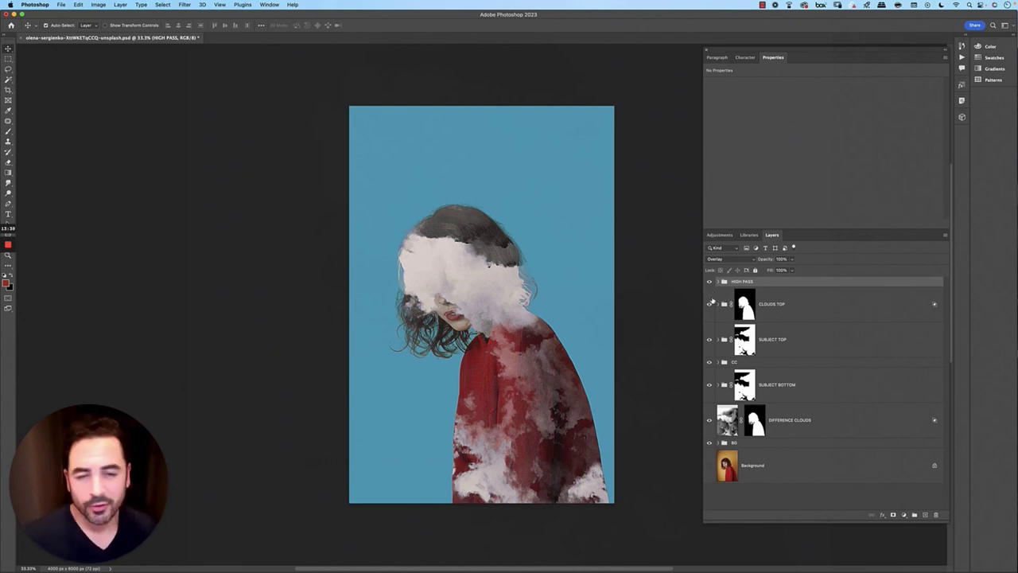
click(792, 271)
drag(795, 281, 776, 282)
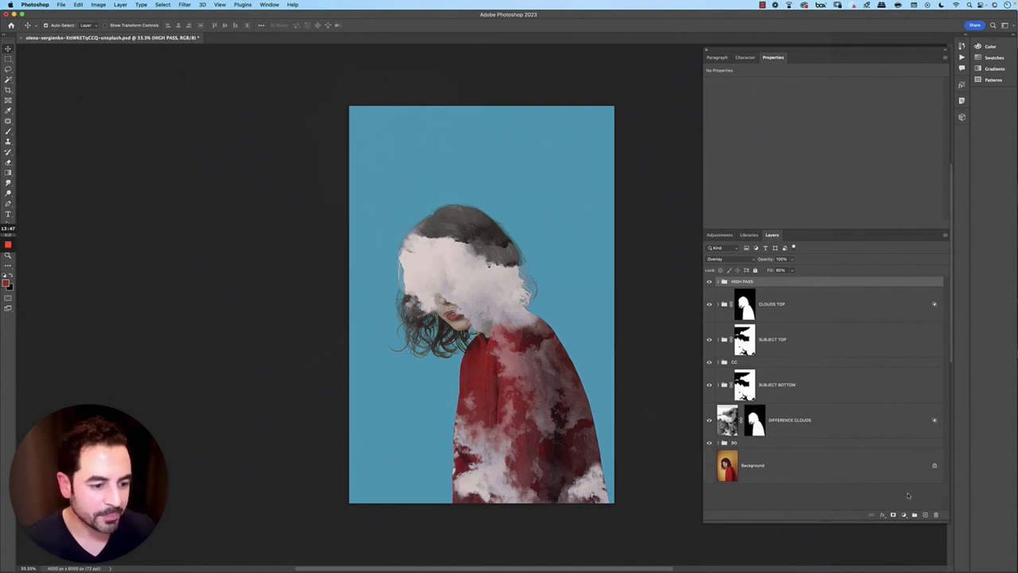
Add a layer mask to HIGH PASS and paint black at 20% brush opacity over the head and parts of the red garment.
click(893, 516)
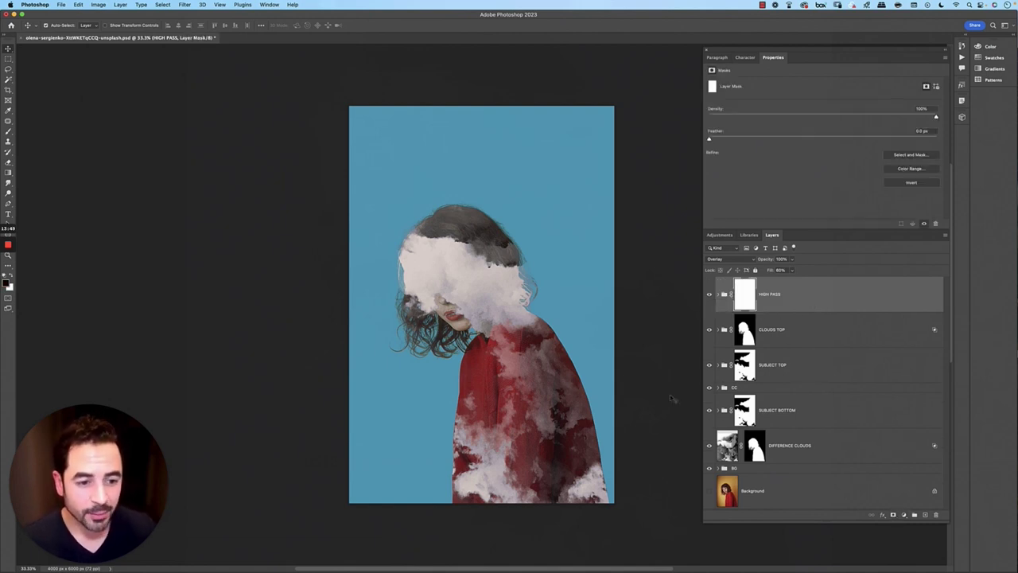
key(b)
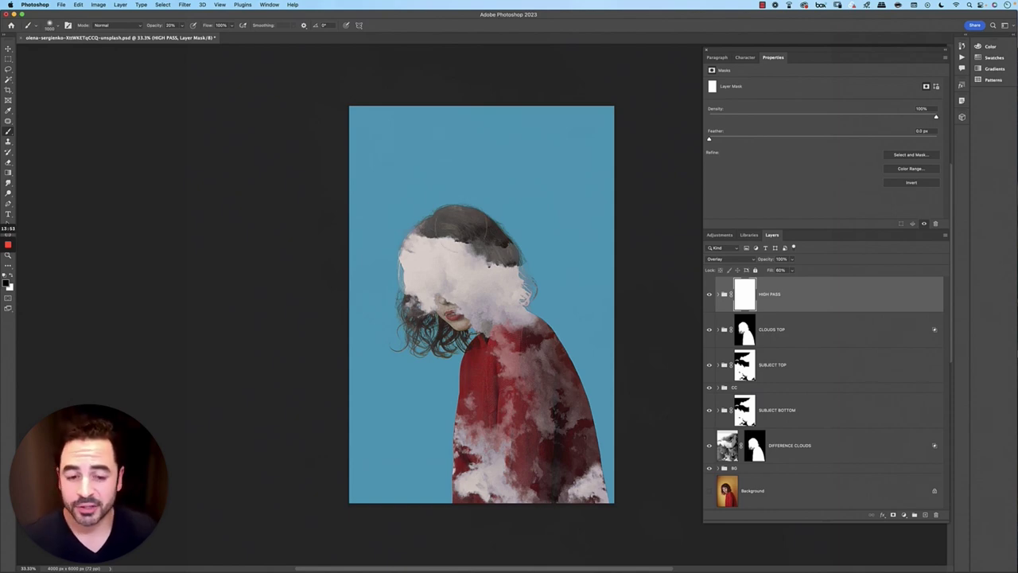
mouse_move(489, 265)
mouse_down()
mouse_move(469, 242)
mouse_move(503, 238)
mouse_up()
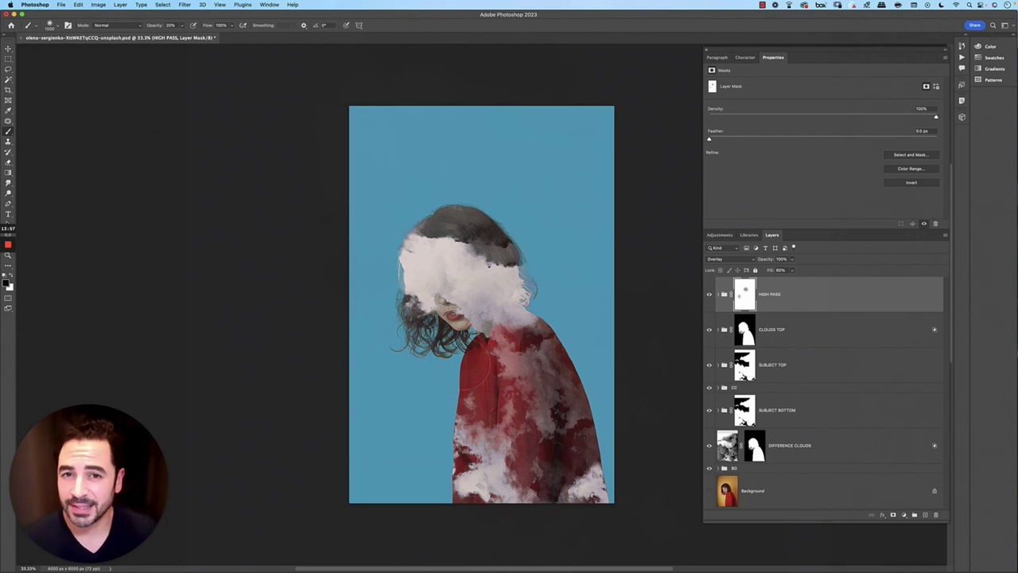
mouse_move(479, 362)
mouse_down()
mouse_move(447, 425)
mouse_move(481, 362)
mouse_up()
drag(560, 375, 588, 367)
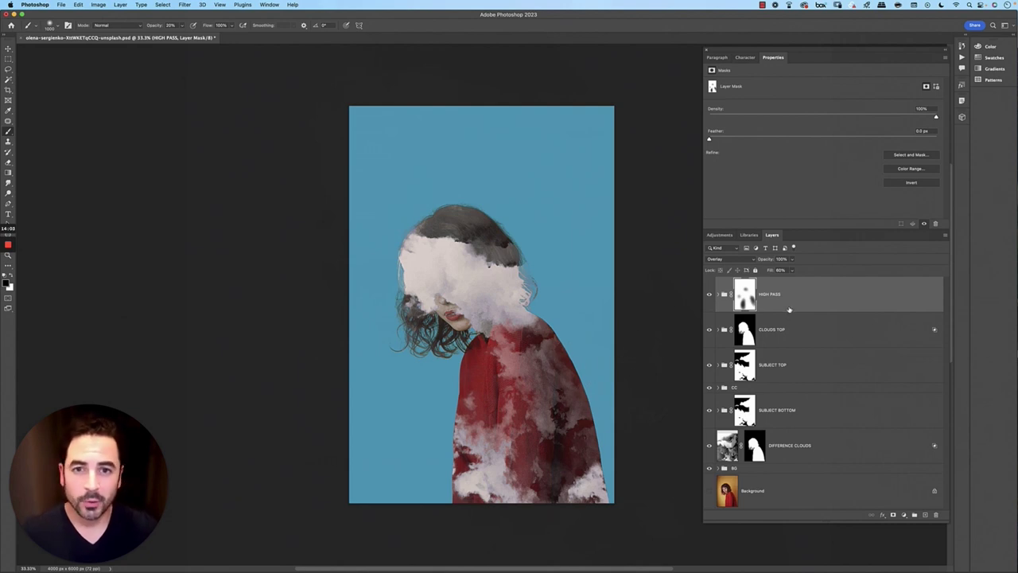
Stamp all visible layers onto a new layer above HIGH PASS and convert it to a smart object.
key(super+2)
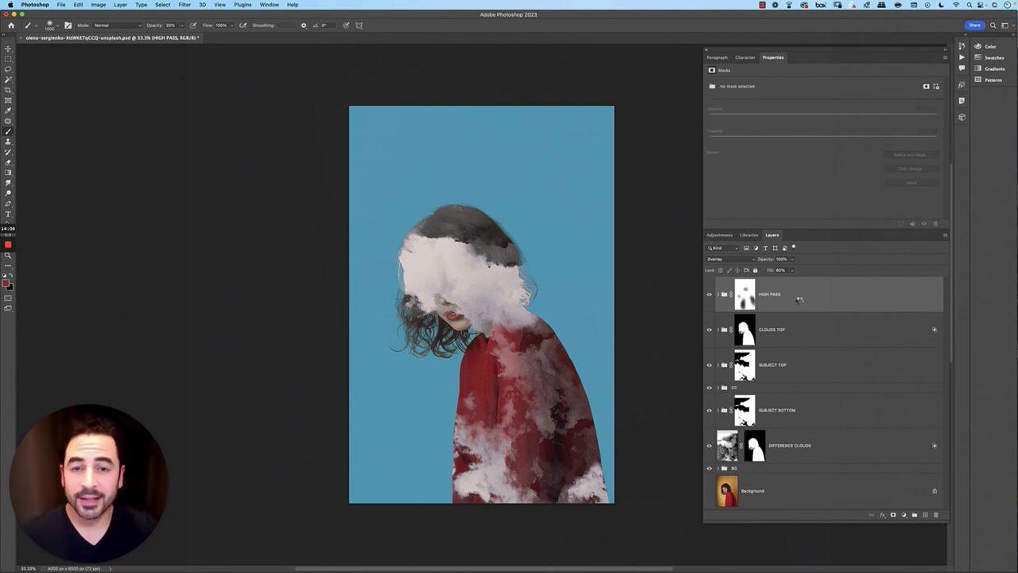
key(alt+shift+super+e)
right_click(843, 296)
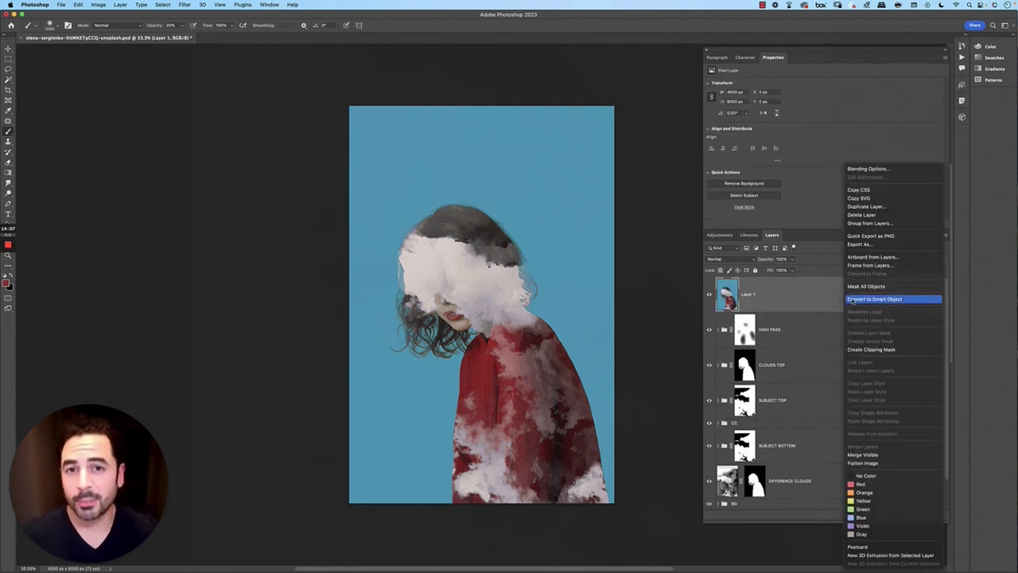
click(873, 298)
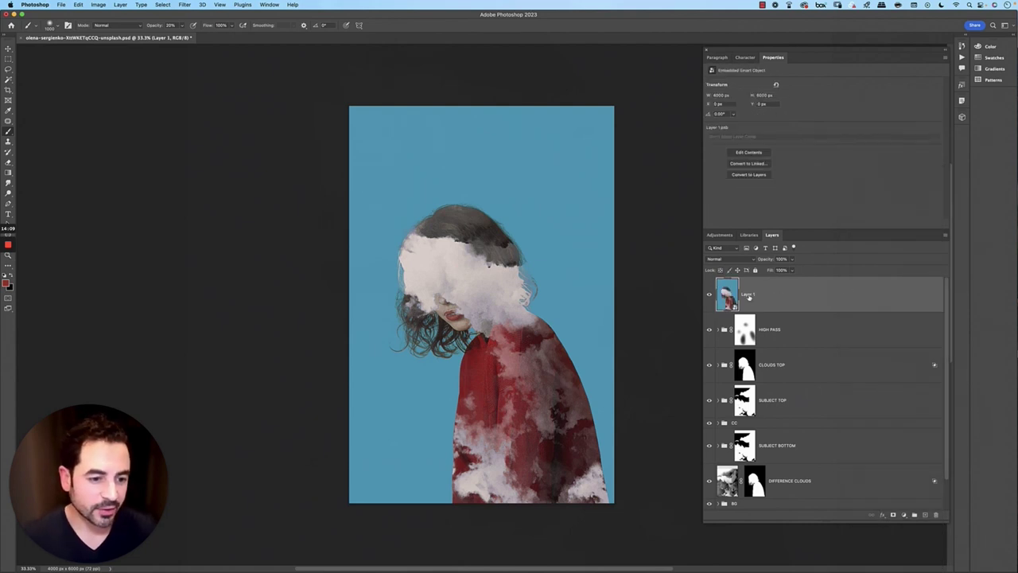
Rename the stamped smart object layer BLUR.
double_click(746, 295)
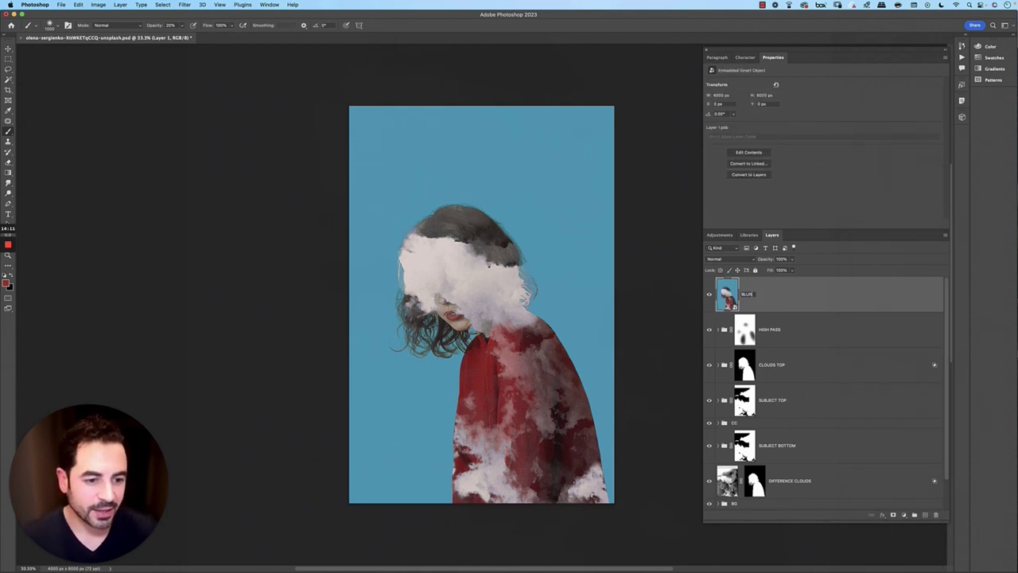
key(Return)
key(v)
Apply a Gaussian Blur smart filter with an 18-pixel radius to the BLUR layer.
click(184, 5)
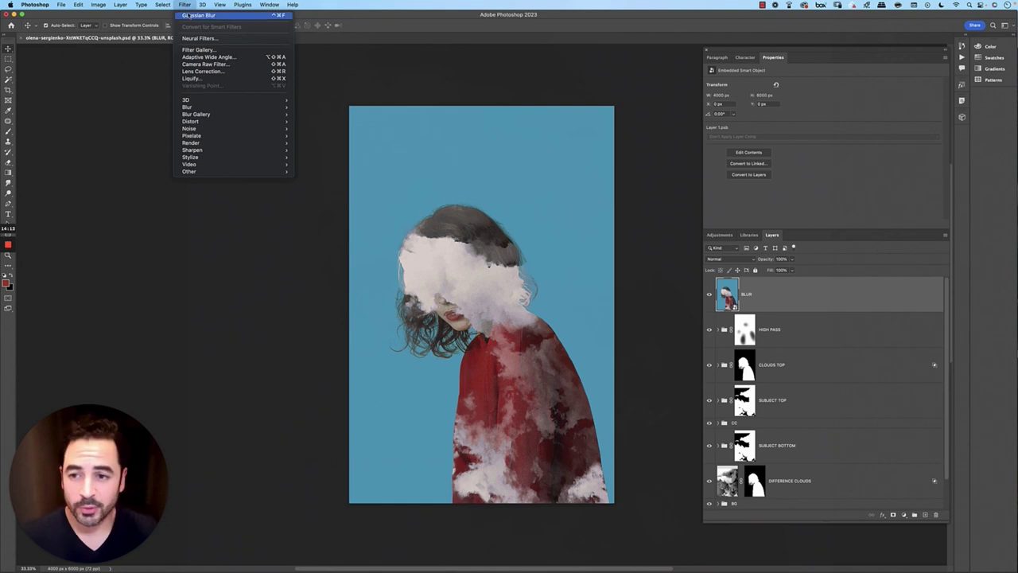
mouse_move(191, 107)
click(326, 136)
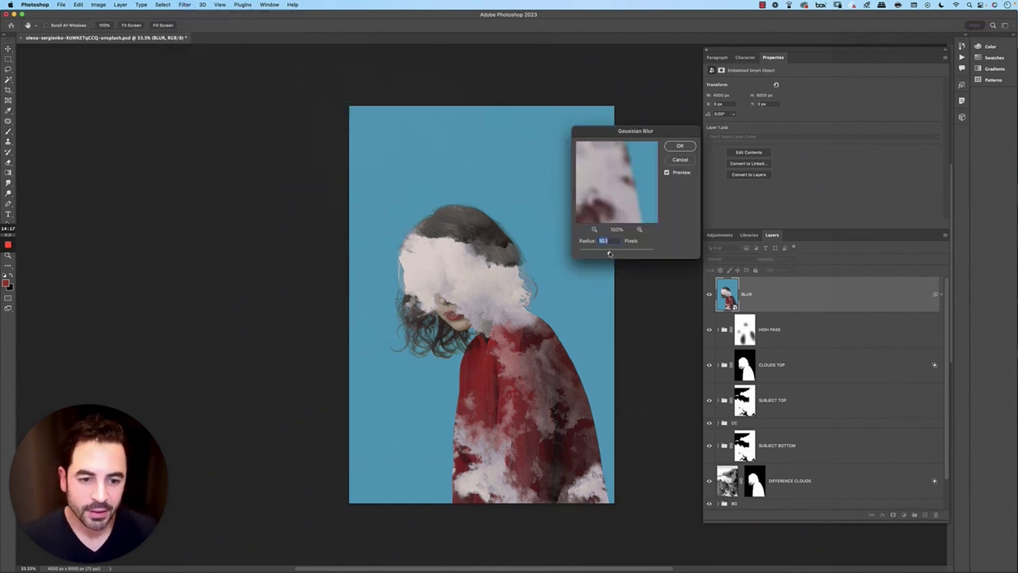
drag(610, 253, 612, 254)
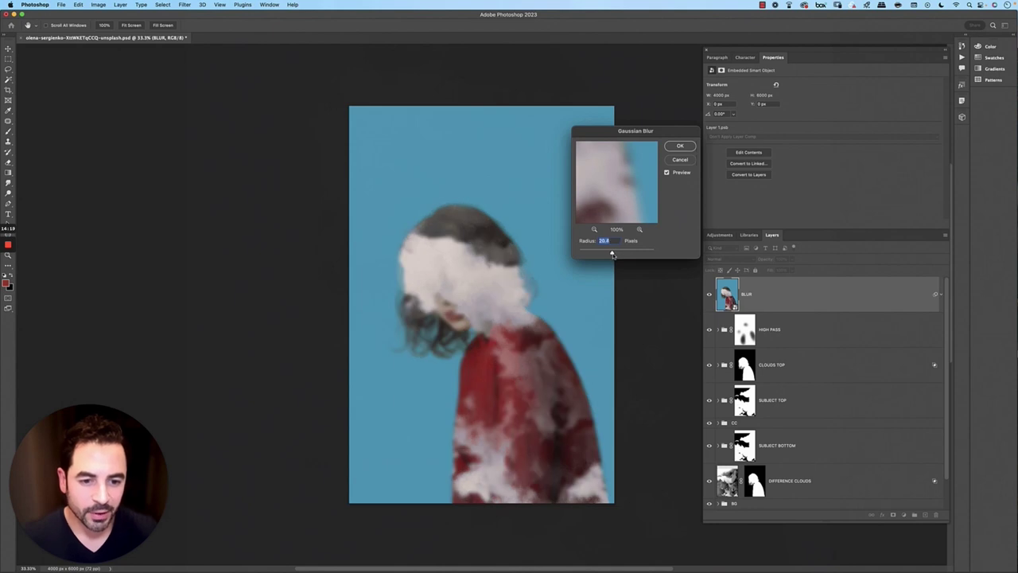
text(18)
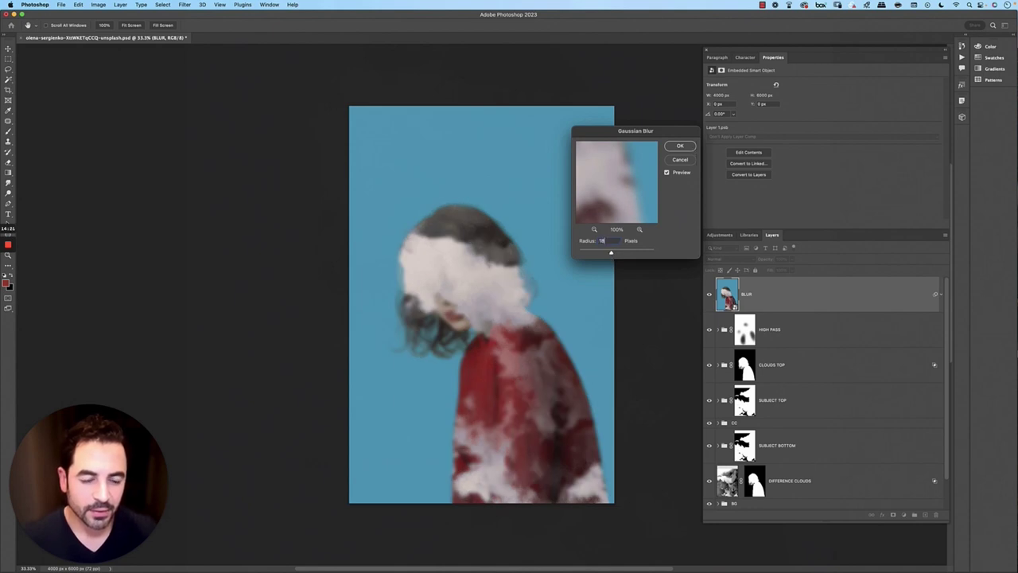
key(Return)
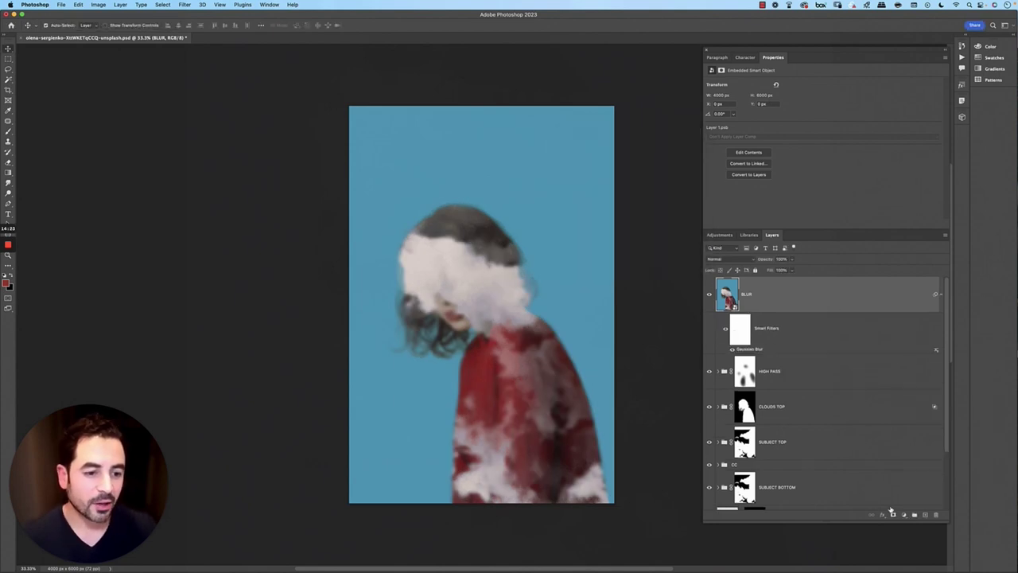
Put the BLUR layer into a group named BLUR and give the group a black layer mask.
key(super+g)
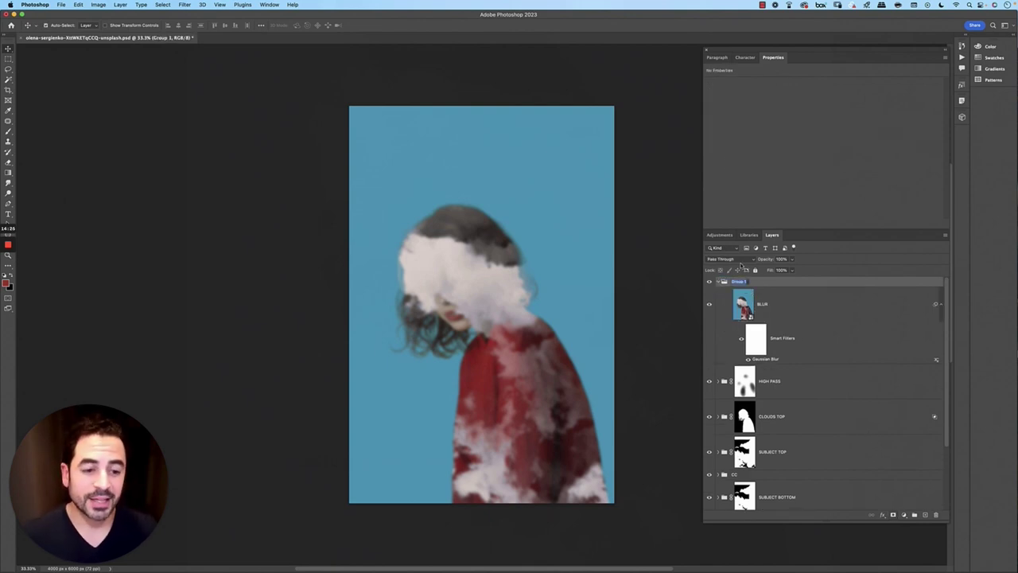
text(BLUR)
key(Return)
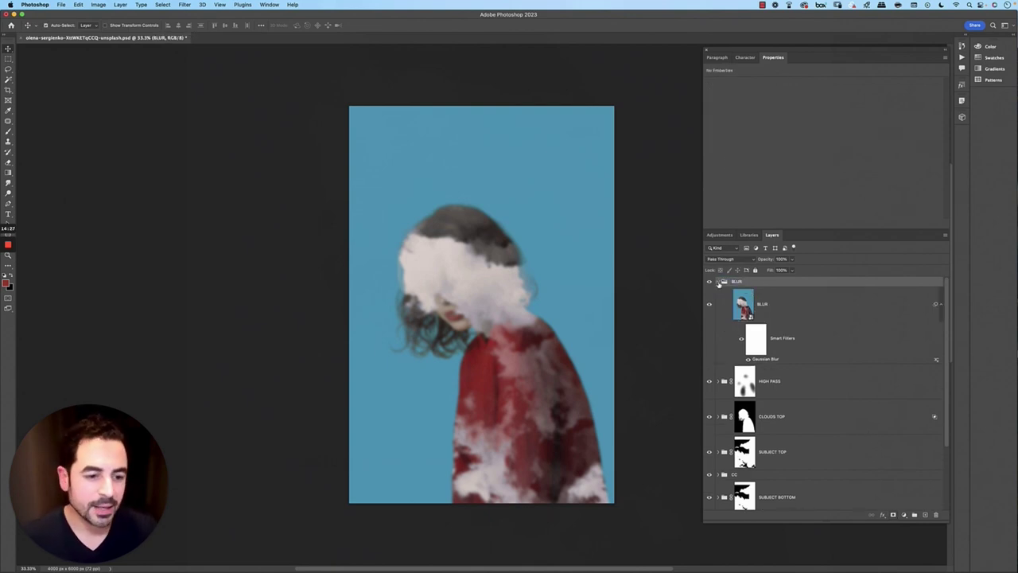
click(719, 283)
alt+click(892, 515)
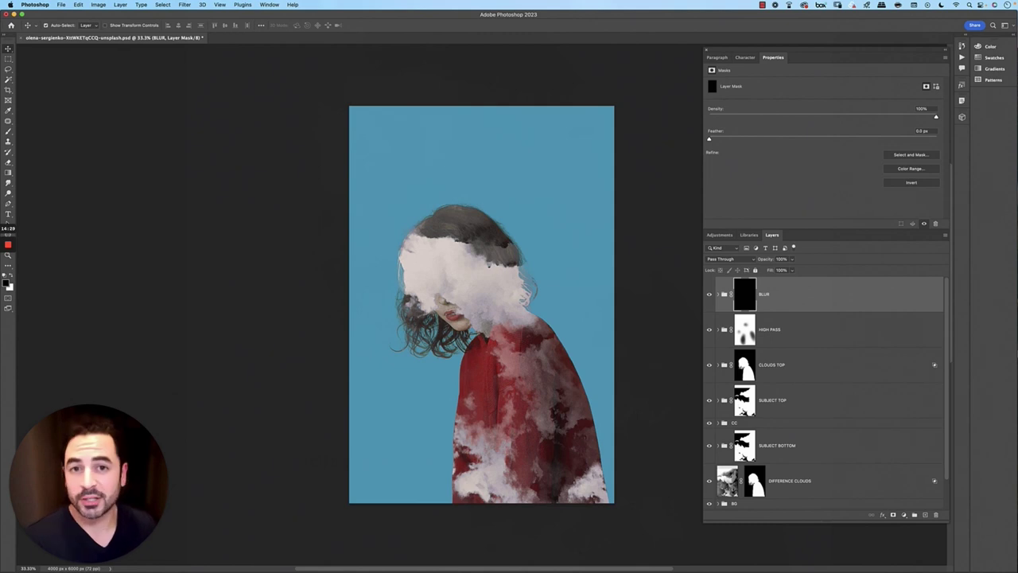
Paint white at 20% brush opacity on the BLUR mask over the right side of the garment and the front of the head.
key(b)
key(x)
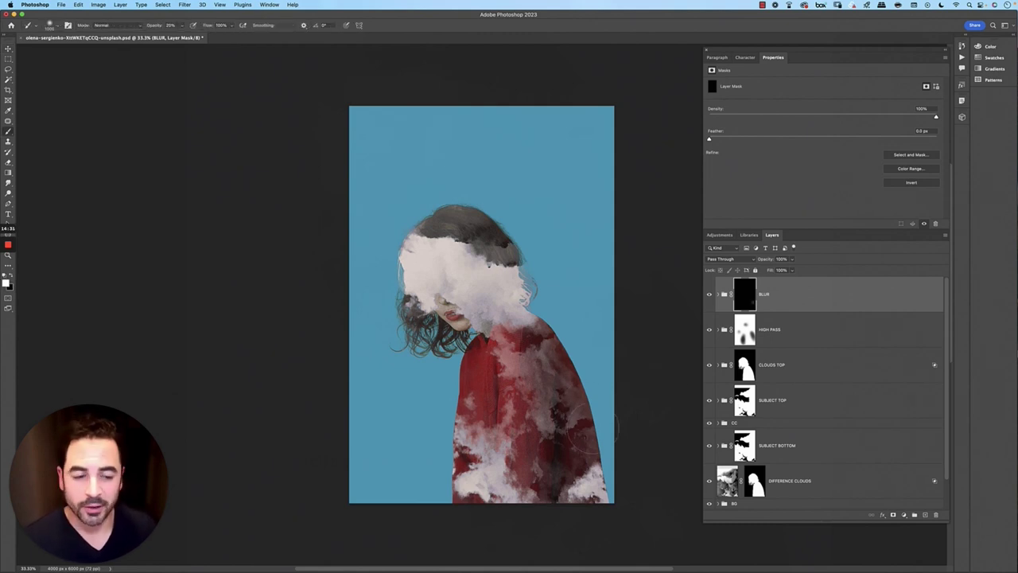
mouse_move(575, 420)
mouse_down()
mouse_move(614, 479)
mouse_move(608, 433)
mouse_move(616, 451)
mouse_move(564, 507)
mouse_move(605, 407)
mouse_move(601, 361)
mouse_move(575, 327)
mouse_move(573, 461)
mouse_up()
key(x)
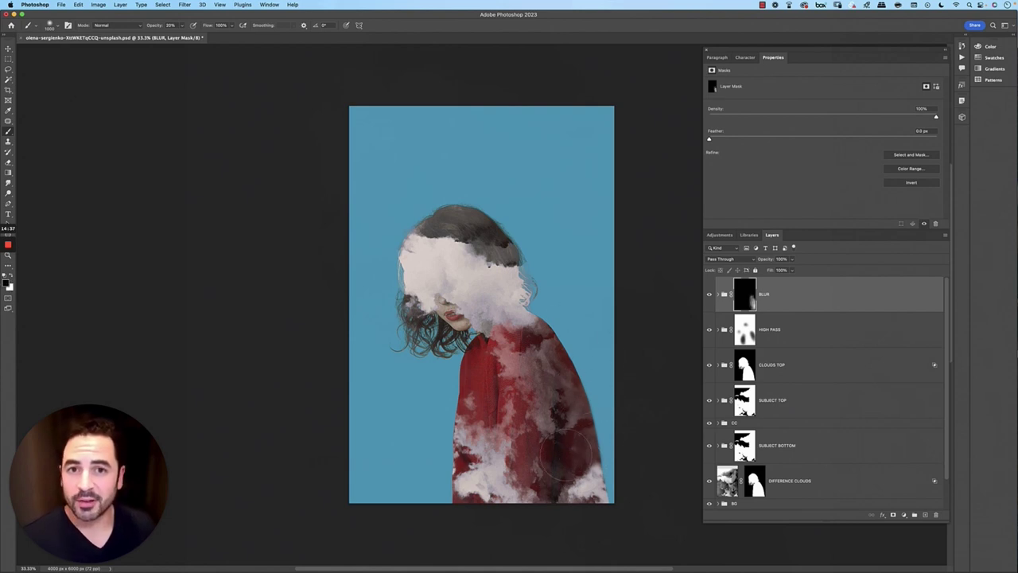
key(x)
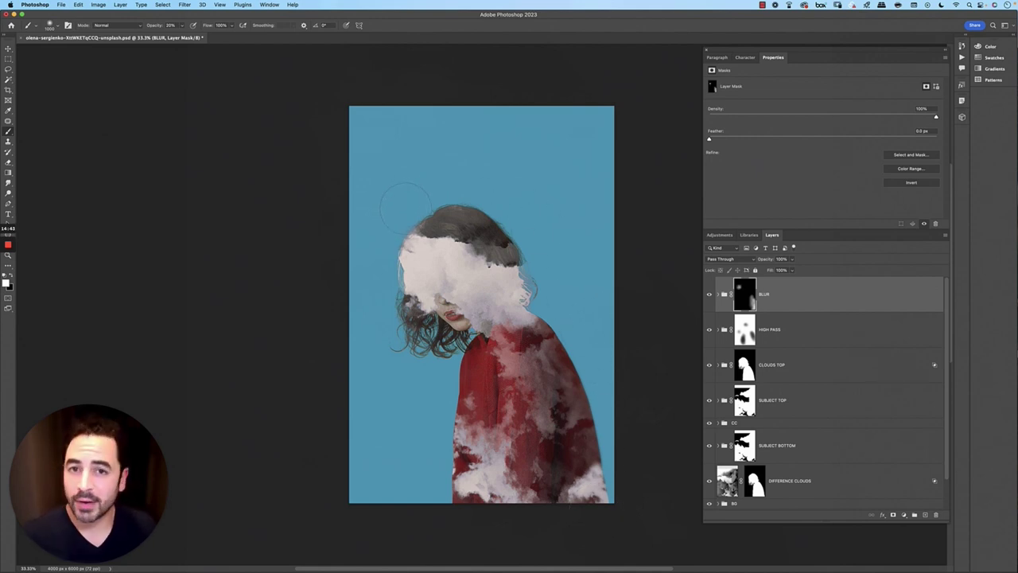
key(x)
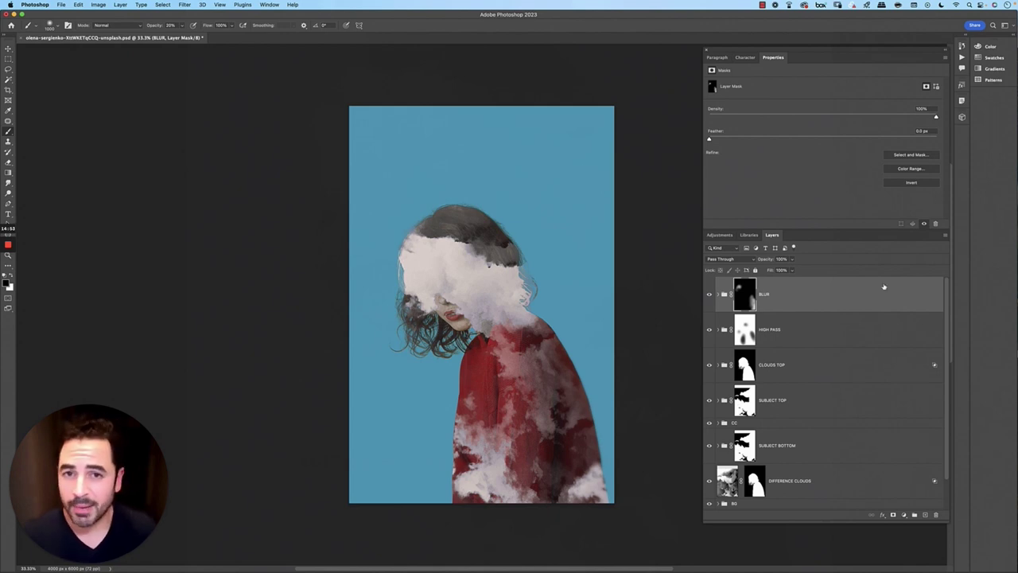
Group the BLUR and HIGH PASS groups together and name the new group BLUR & SHARPEN.
shift+click(832, 329)
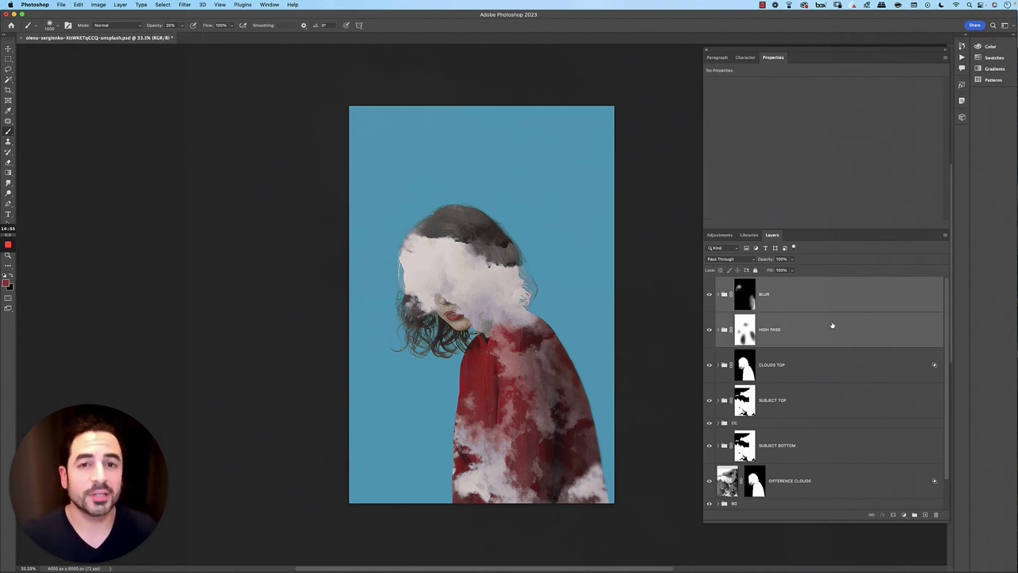
key(super+g)
text(BLUR & SHARP)
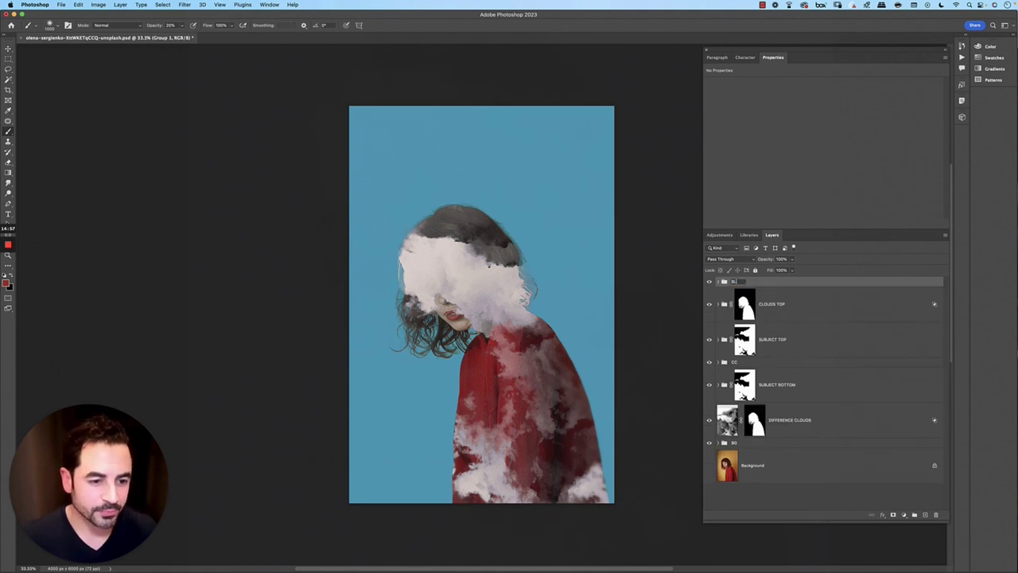
text(EN)
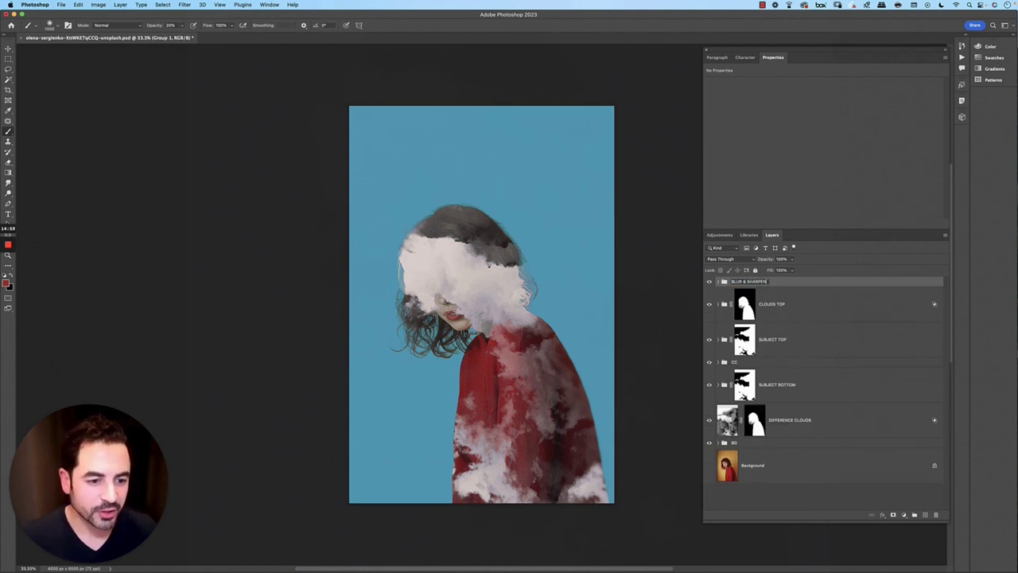
key(Return)
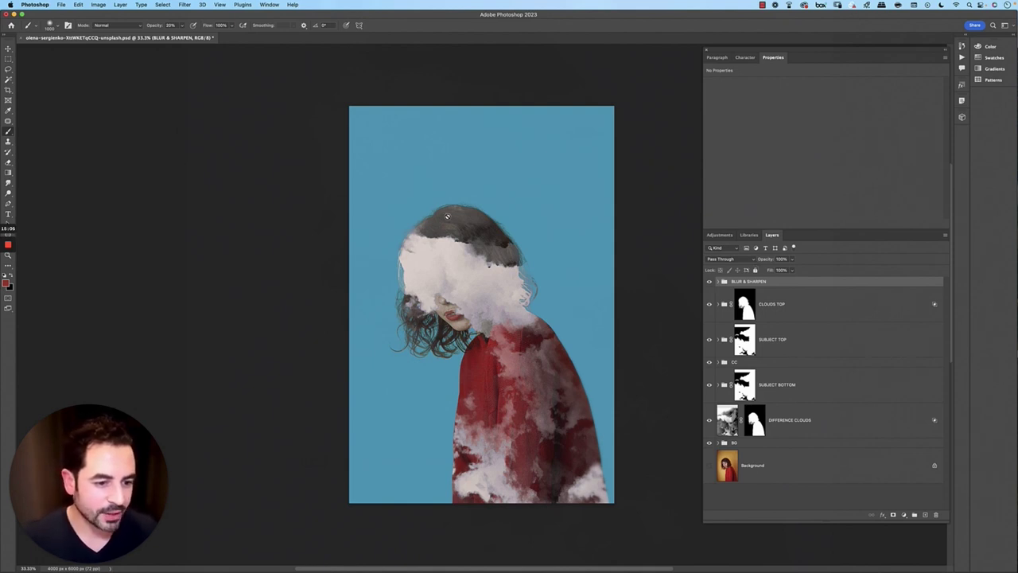
Place the gray concrete texture image from the Desktop as an embedded layer above BLUR & SHARPEN.
click(60, 4)
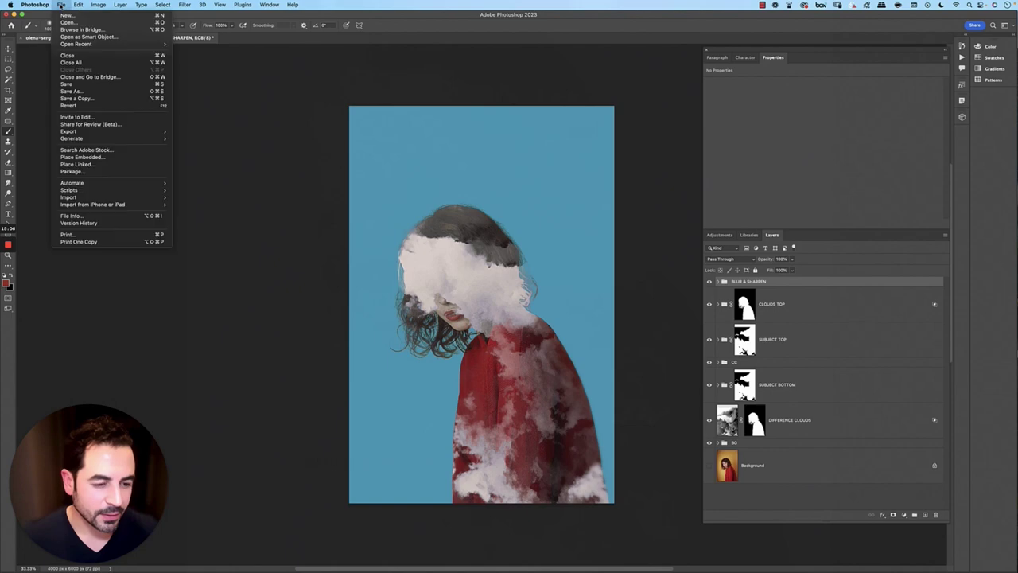
click(83, 158)
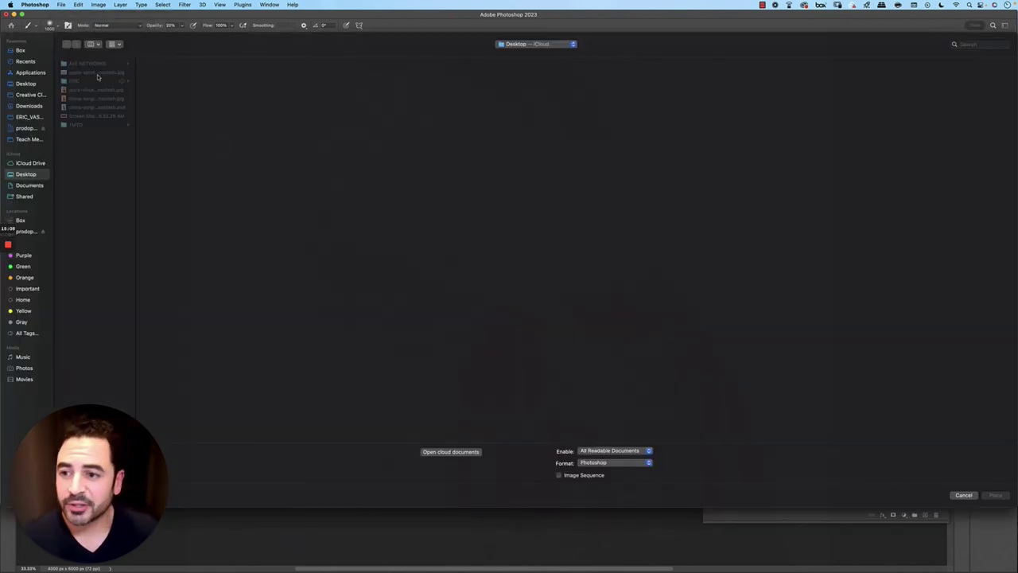
double_click(98, 73)
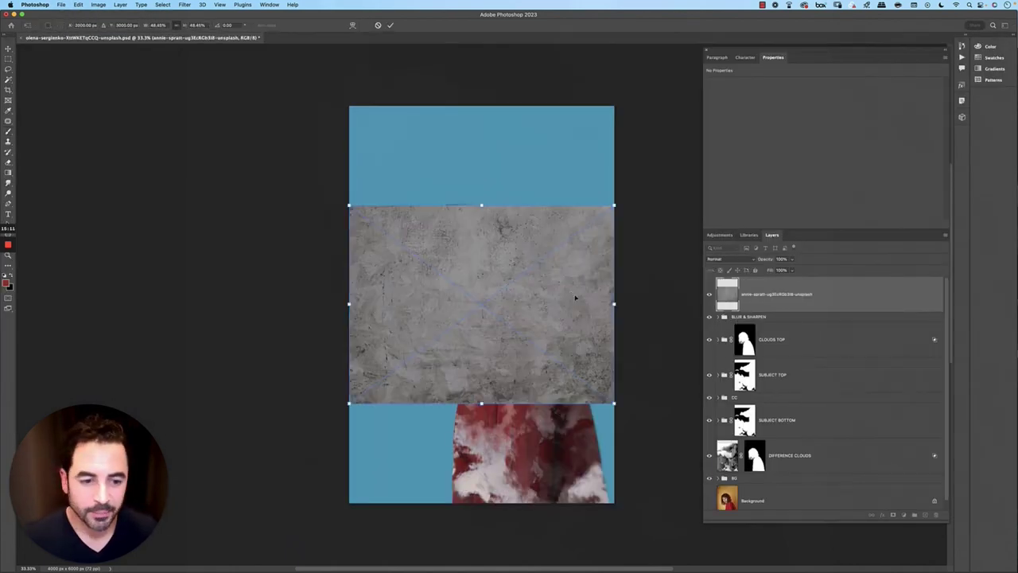
Rotate the concrete texture 90° clockwise and enlarge it to cover the whole canvas.
right_click(579, 299)
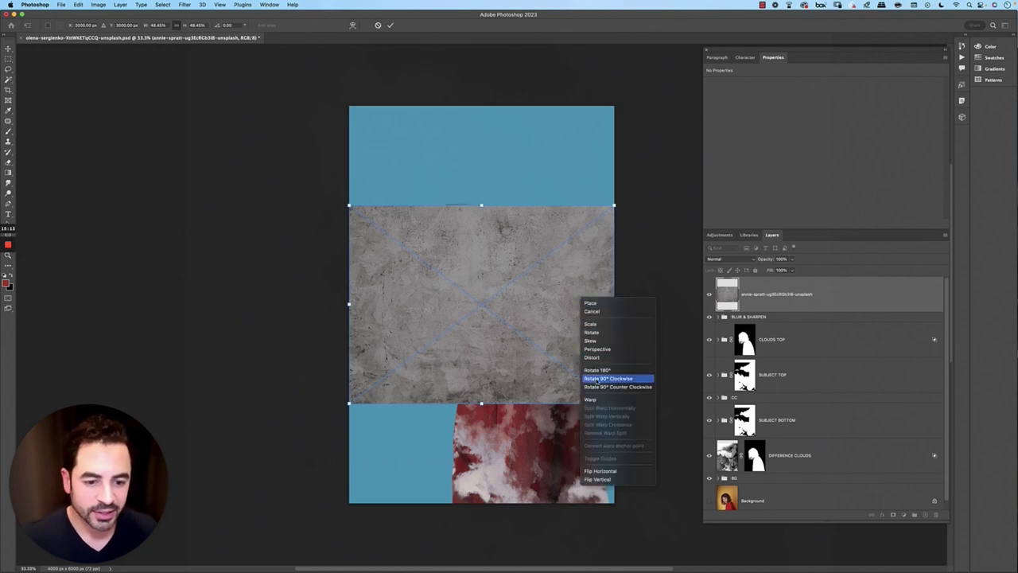
click(608, 378)
drag(581, 171, 645, 110)
key(Return)
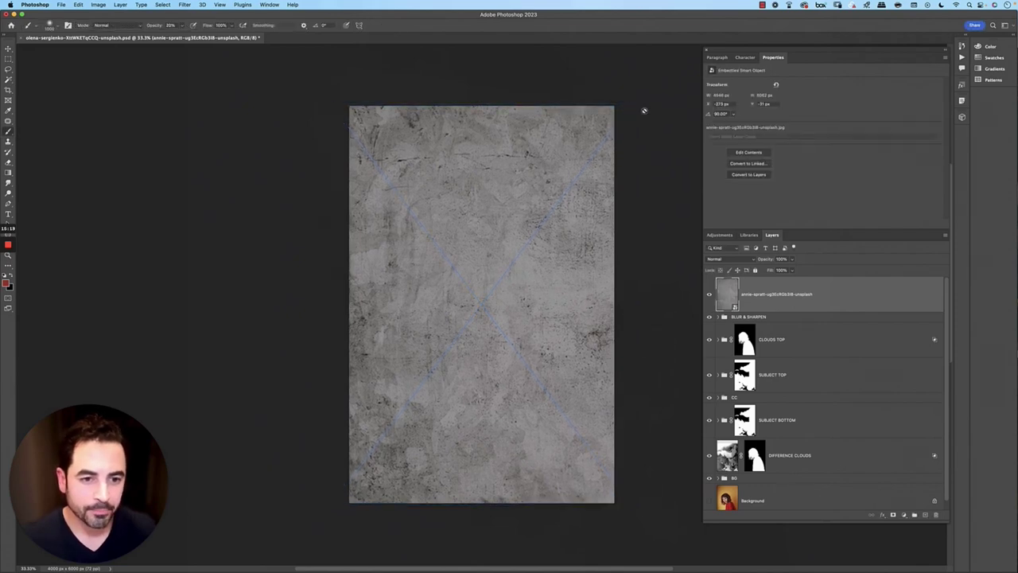
key(v)
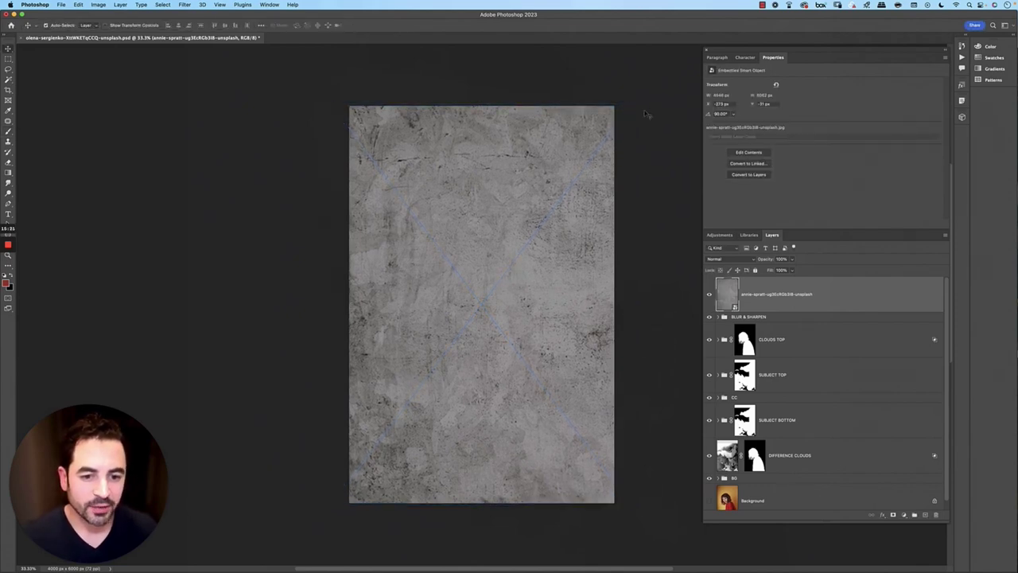
Set the texture layer's blend mode to Color Burn, its opacity to 40% and its fill to 34%.
click(728, 260)
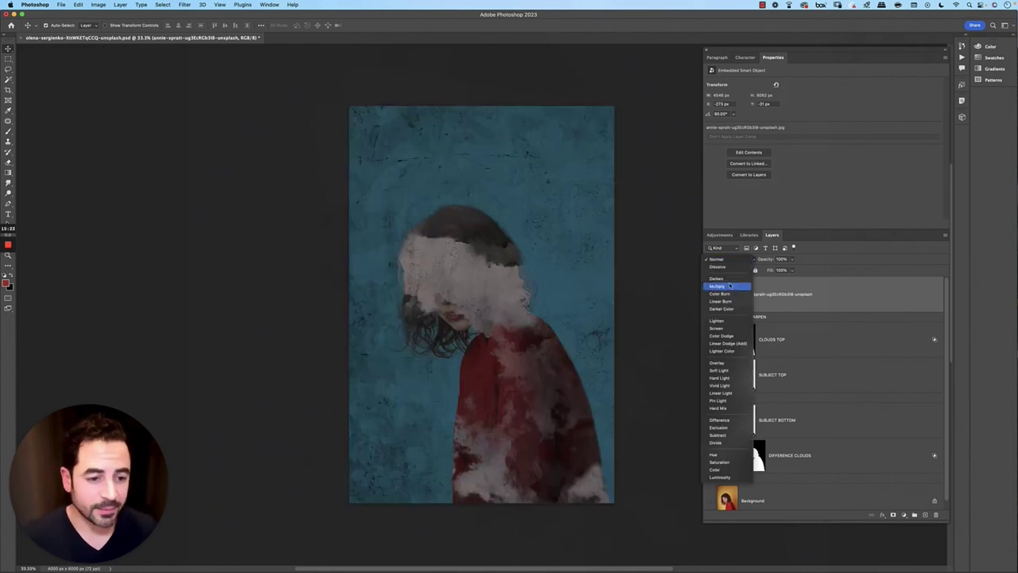
click(728, 293)
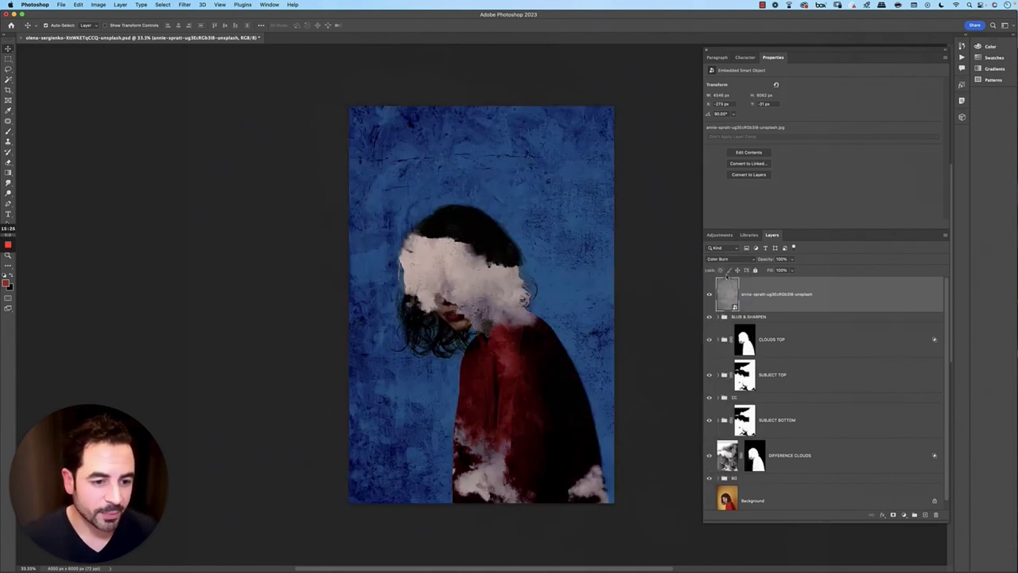
click(793, 259)
drag(793, 271, 773, 271)
click(782, 270)
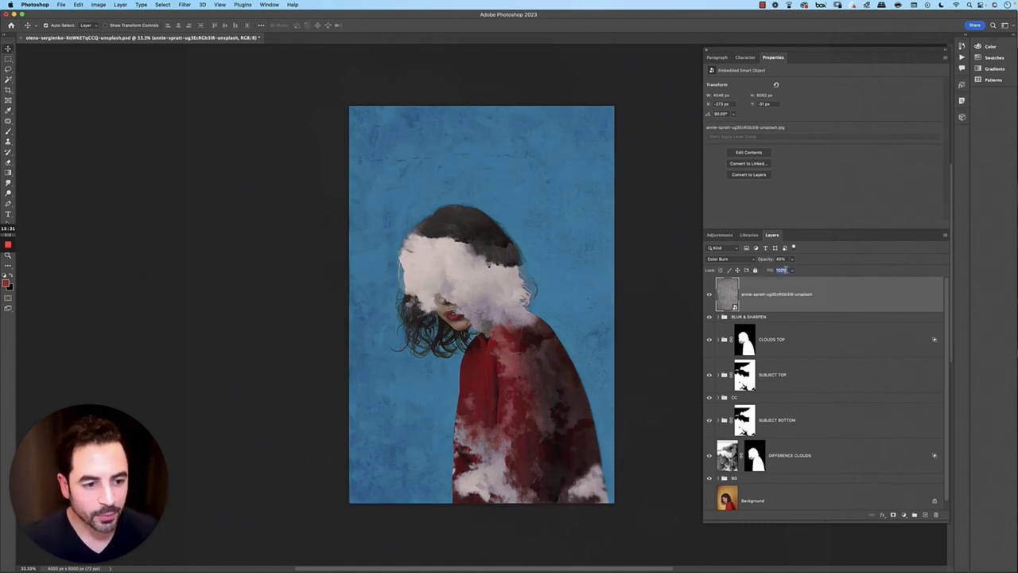
text(30)
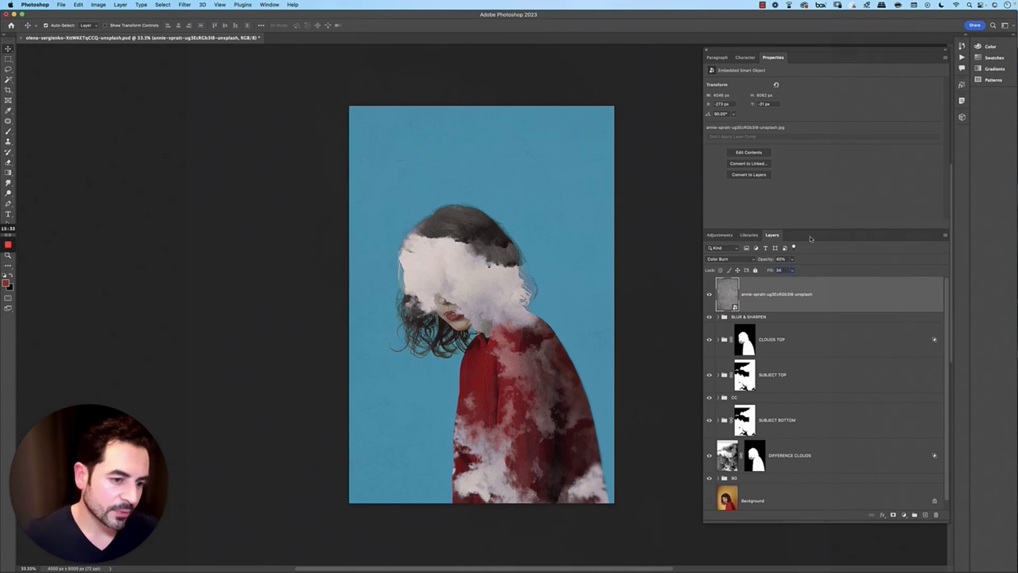
key(Return)
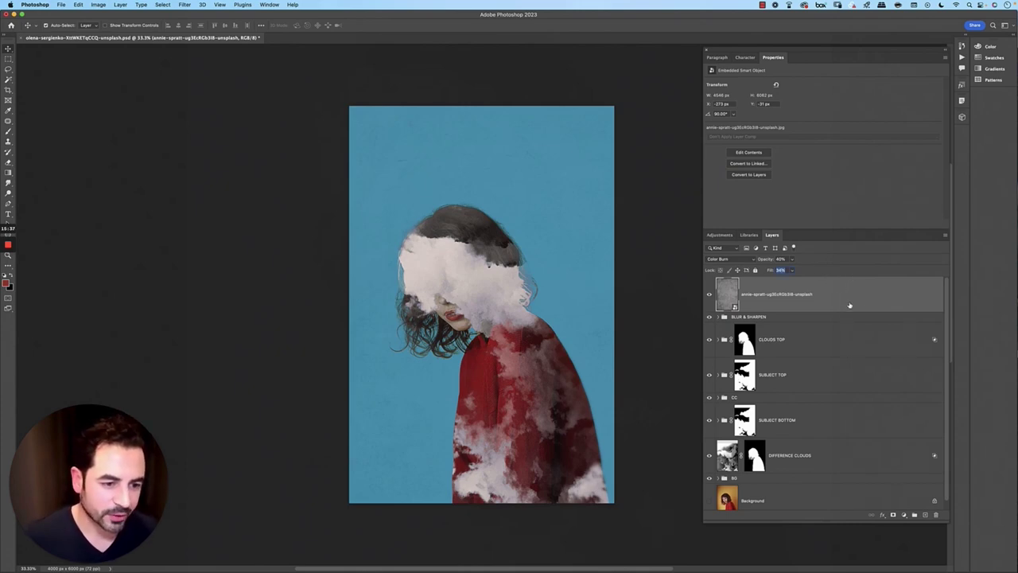
Add a Curves adjustment clipped to the texture layer and pull the upper midtones of the RGB curve slightly down.
click(903, 515)
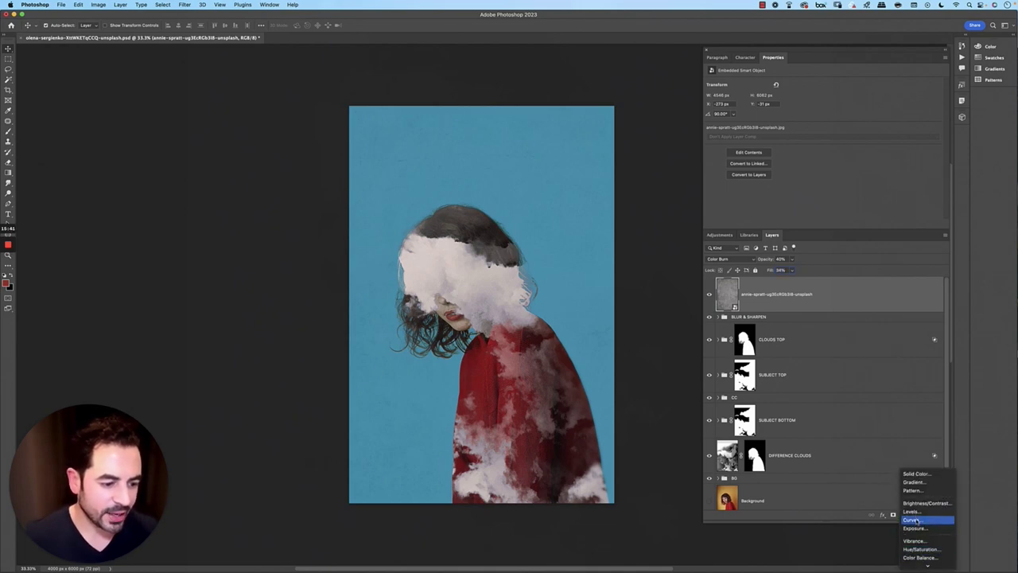
alt+click(916, 519)
click(546, 235)
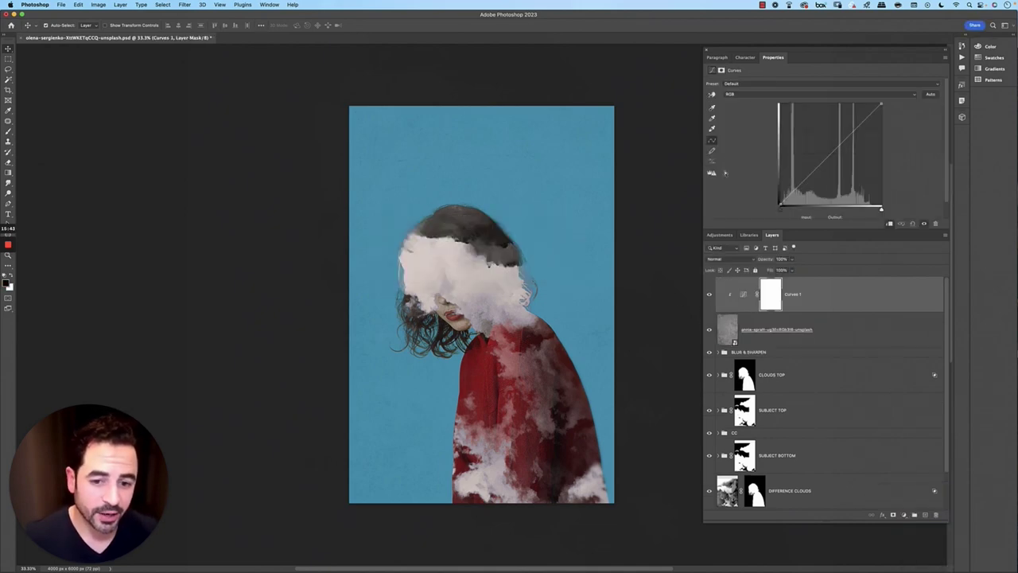
mouse_move(834, 154)
mouse_down()
mouse_move(842, 169)
mouse_move(839, 155)
mouse_up()
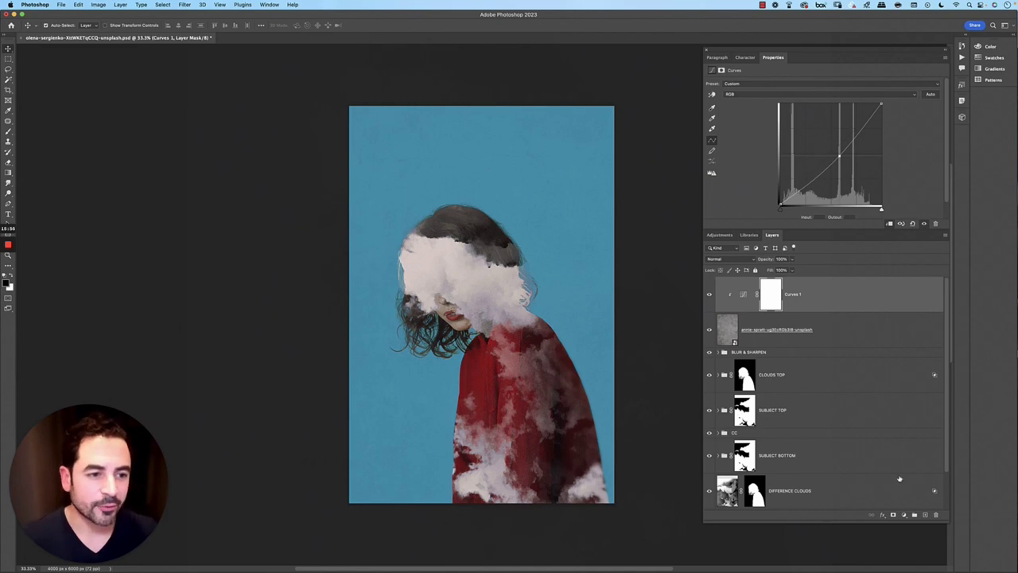
Add a Solid Color fill layer in #a93925 above the clipped Curves adjustment.
click(903, 514)
click(913, 524)
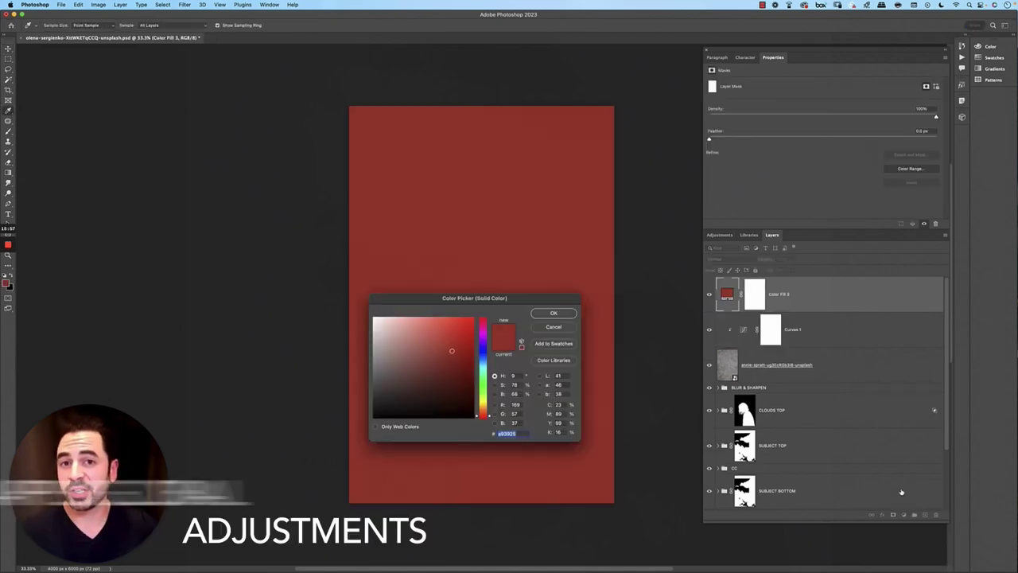
text(a)
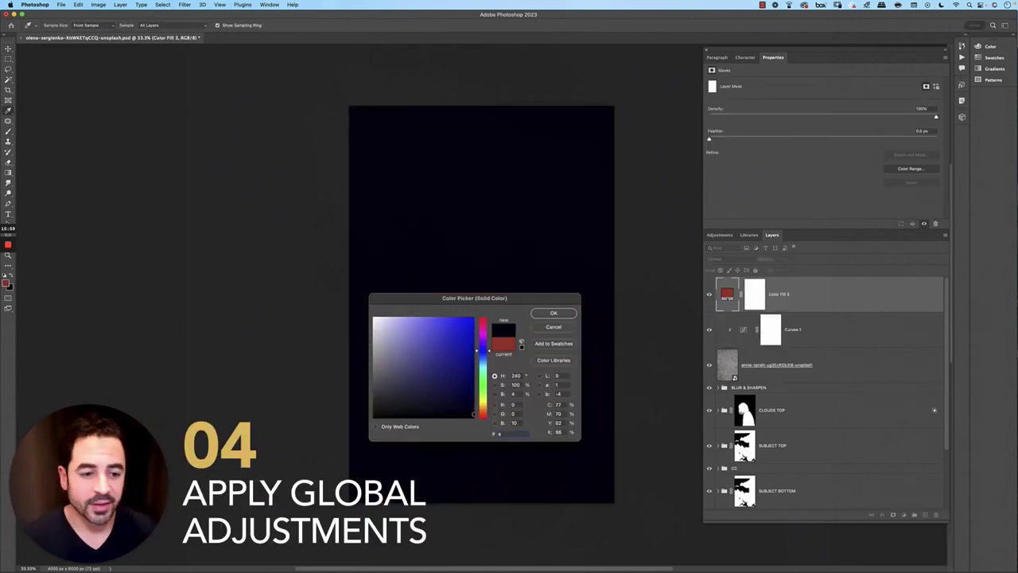
text(93)
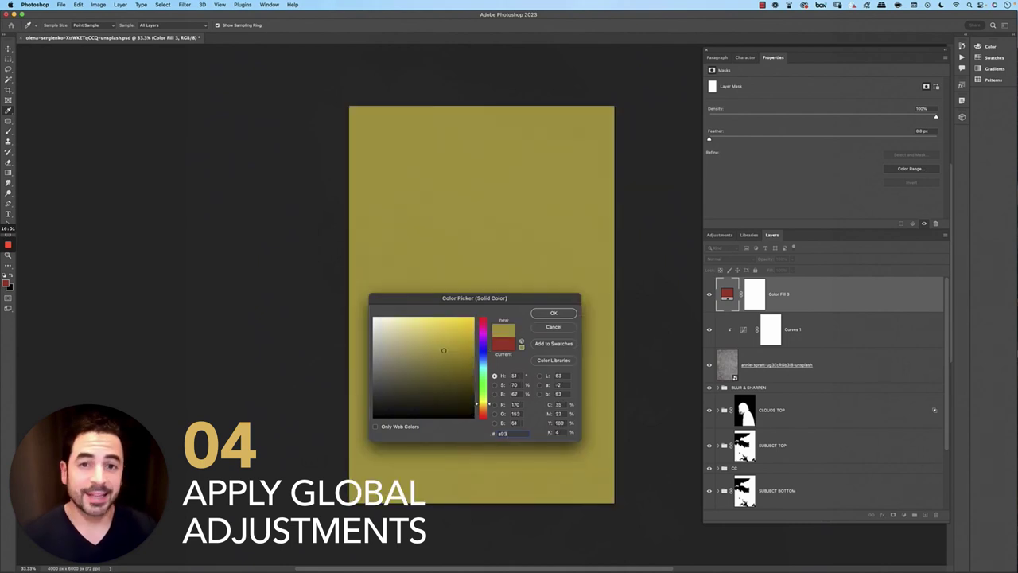
text(92)
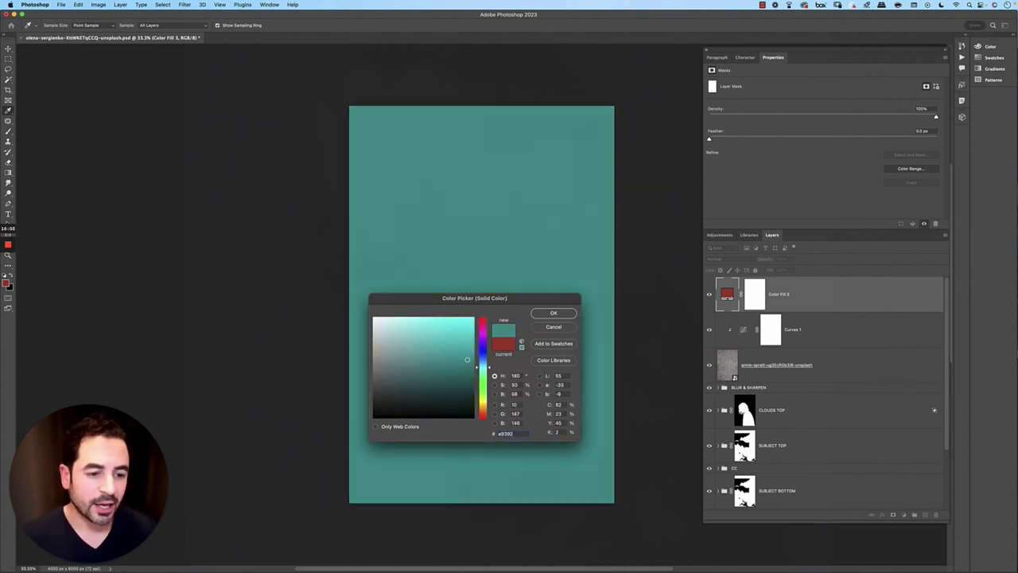
text(5)
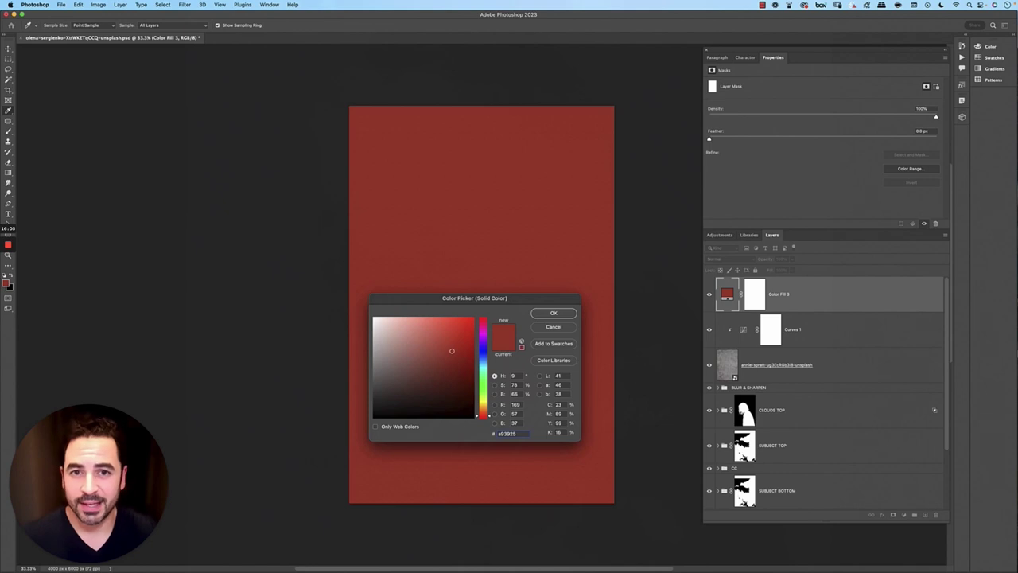
click(560, 312)
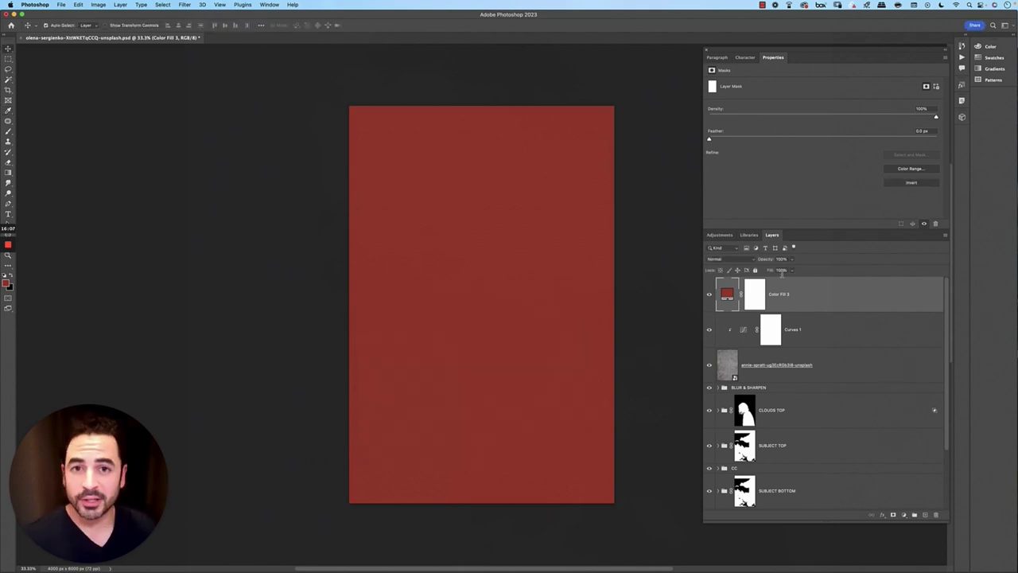
Set the red fill layer's fill to 43% and its blend mode to Exclusion.
text(40)
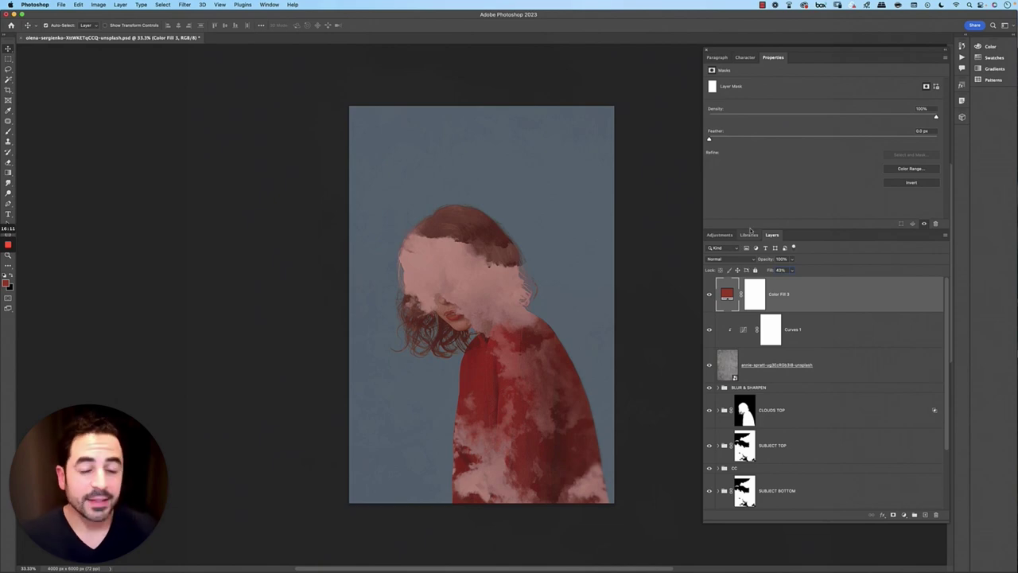
click(733, 260)
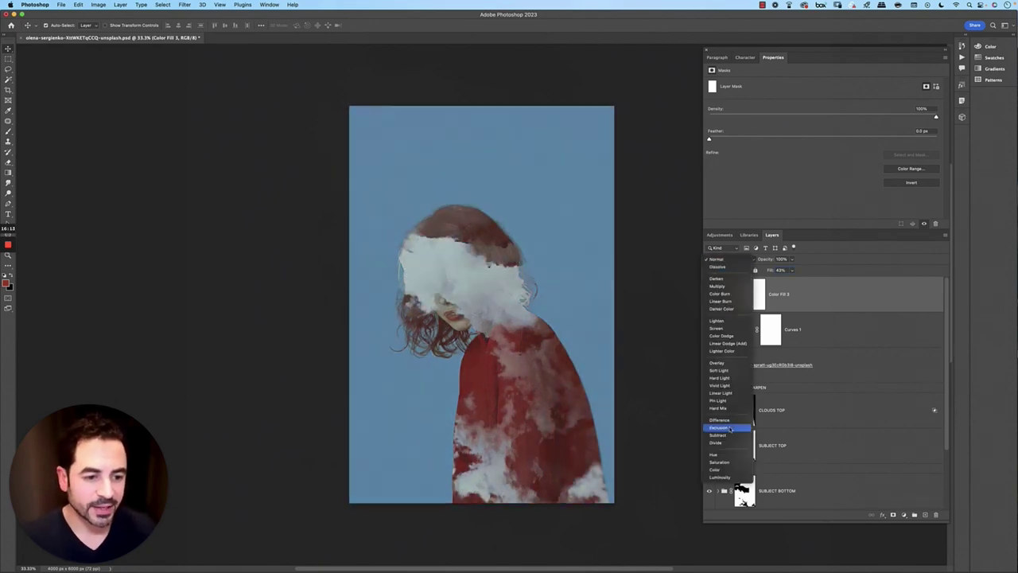
click(729, 429)
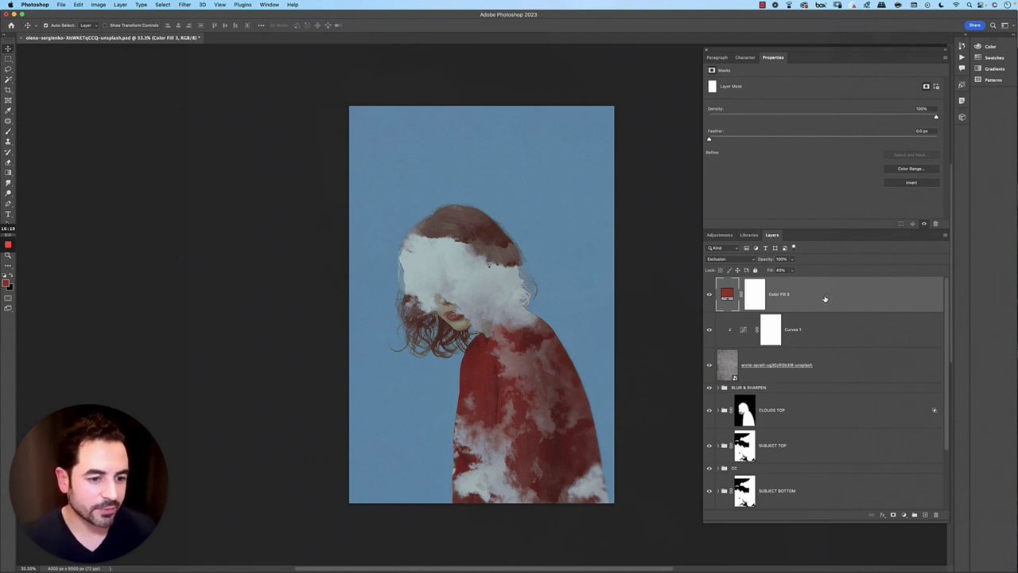
In the red fill layer's Blend If options, split the Underlying Layer's white slider to 157 / 255.
double_click(932, 295)
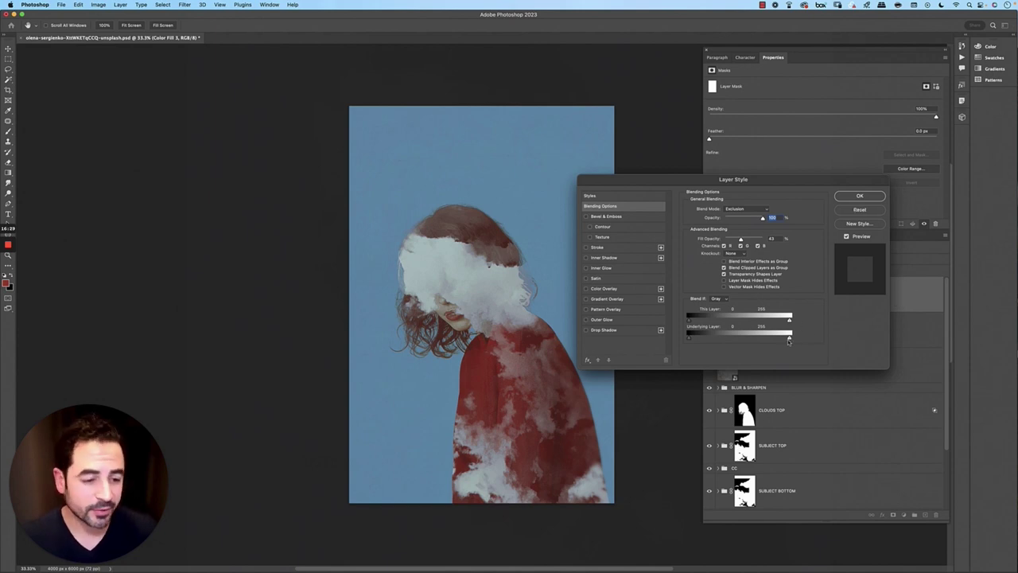
drag(789, 338, 751, 340)
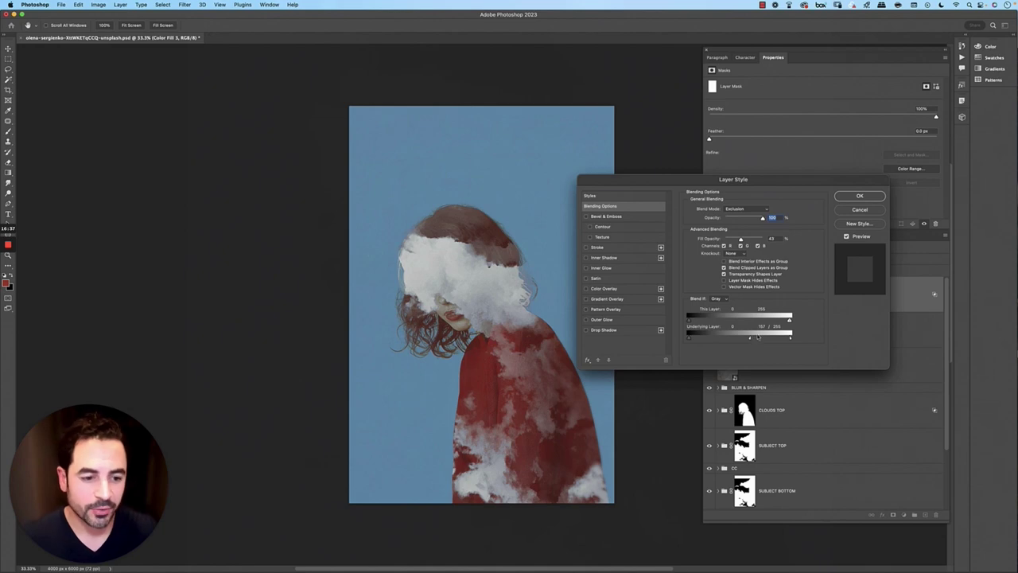
click(859, 196)
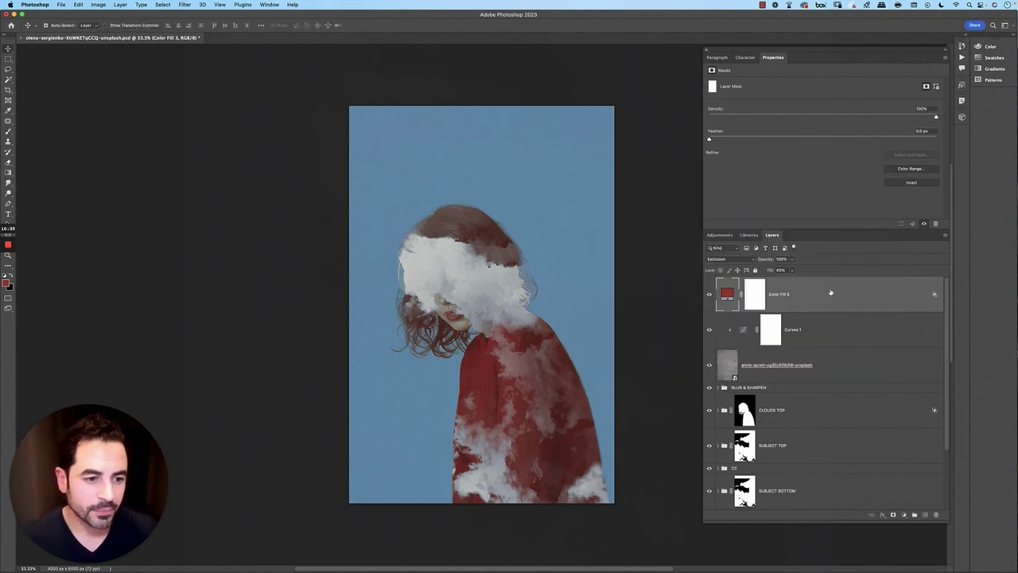
Add a Hue/Saturation adjustment clipped to the red fill layer, with Hue at -27 and Saturation at +18.
click(903, 515)
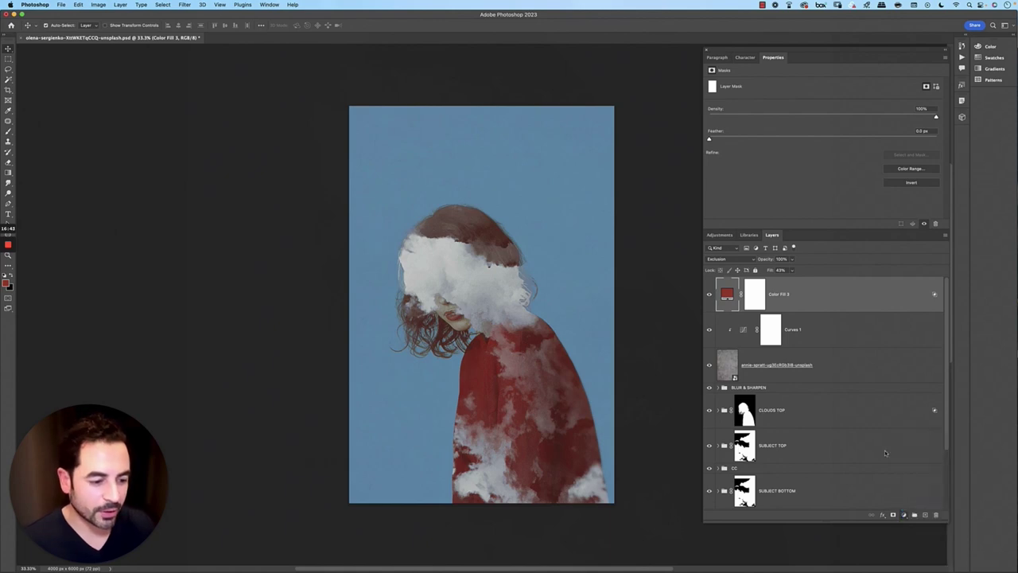
alt+click(925, 507)
click(545, 234)
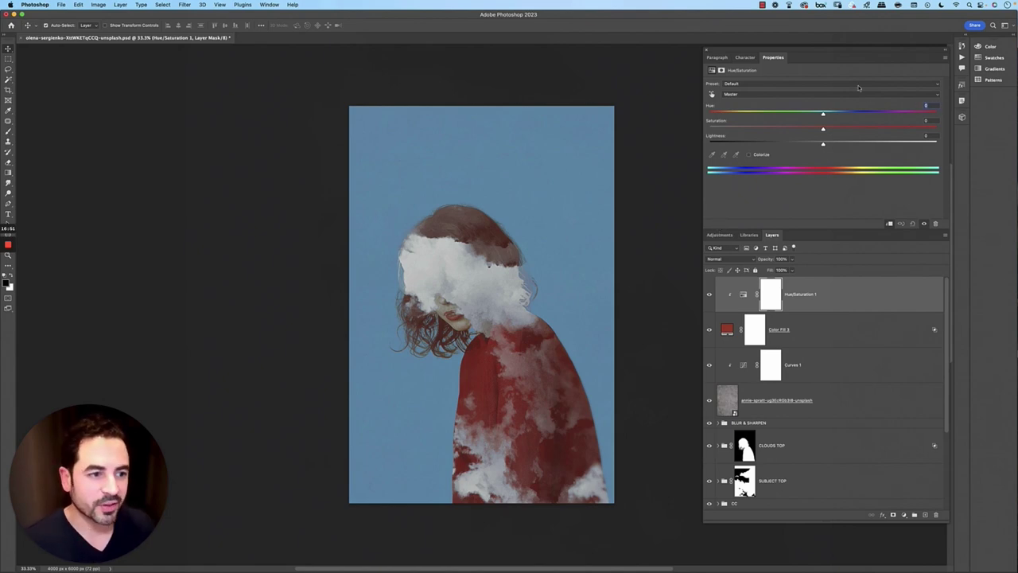
text(-50)
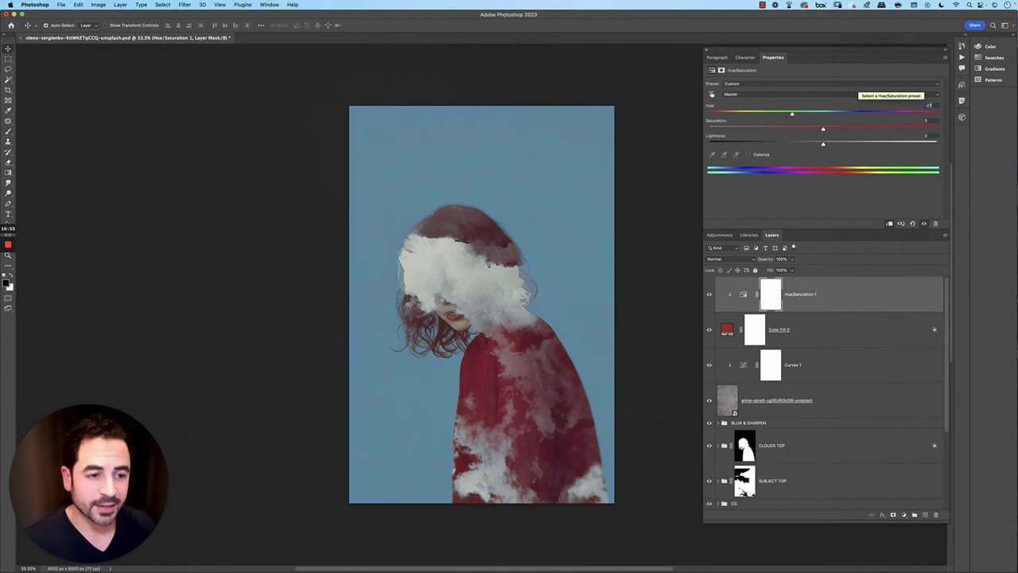
key(Tab)
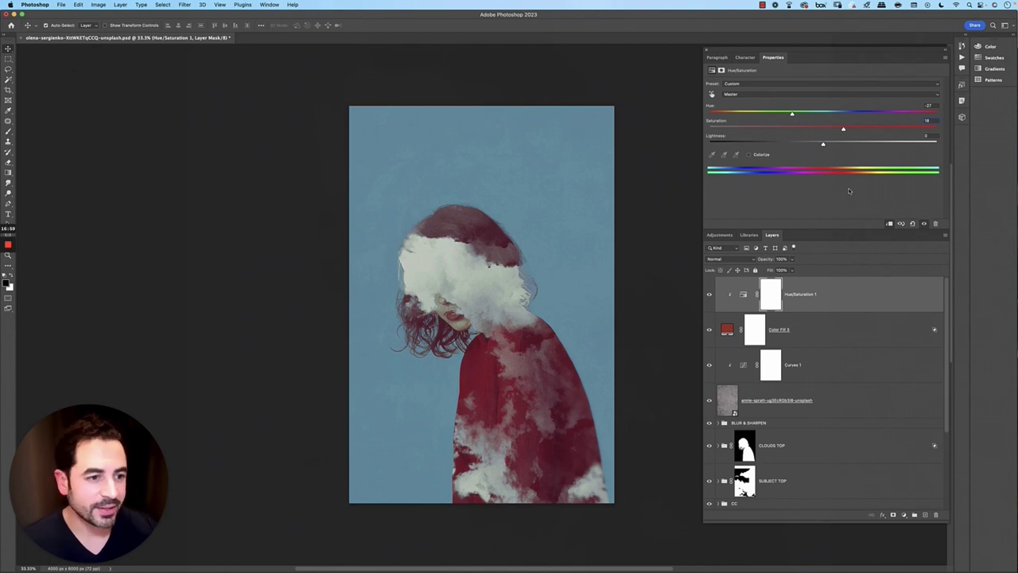
click(860, 302)
Add an unclipped Color Lookup adjustment on top using the Fuji ETERNA 250D Fuji 3510 (by Adobe).cube 3D LUT.
click(904, 515)
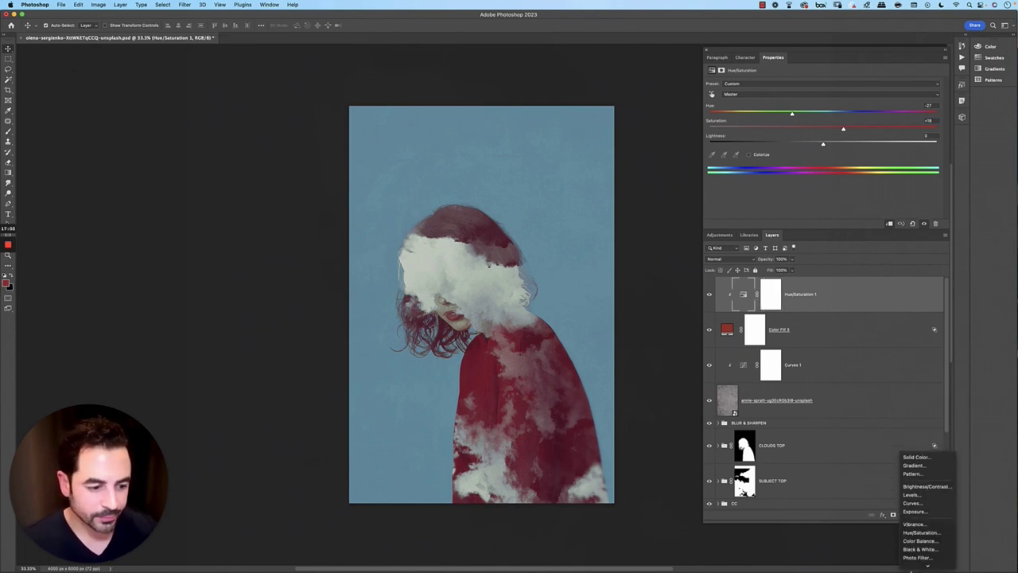
click(916, 543)
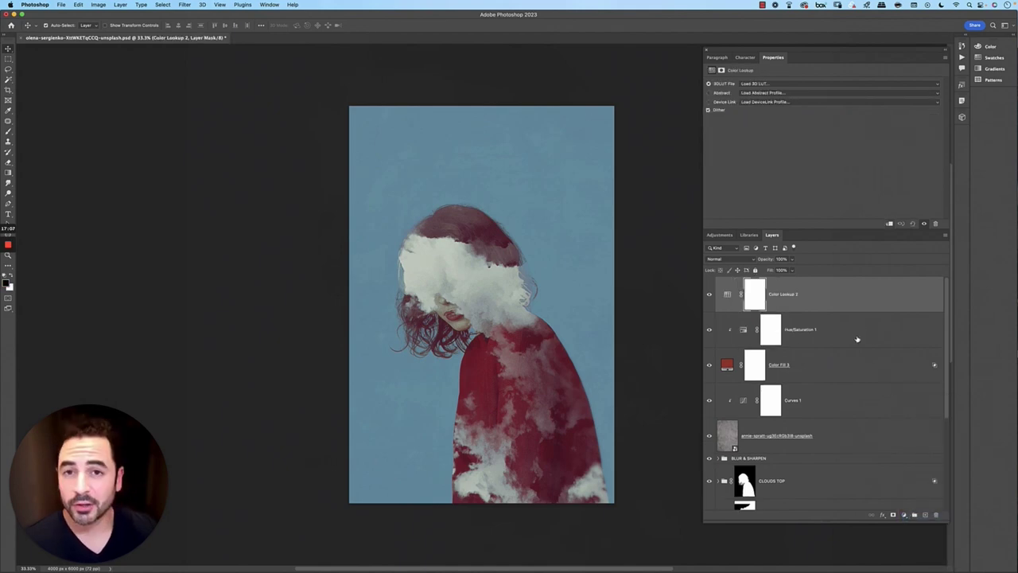
click(779, 86)
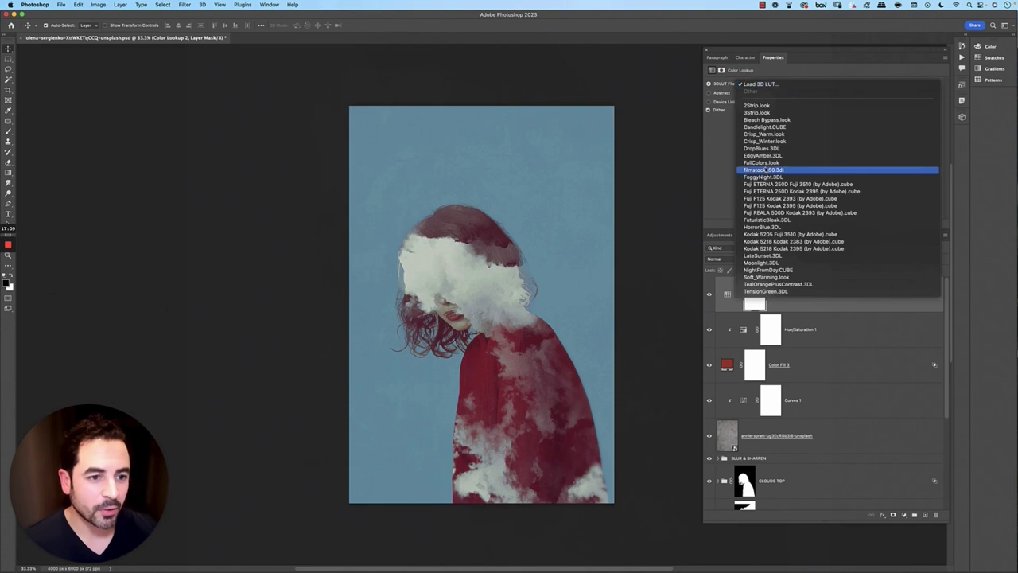
click(766, 185)
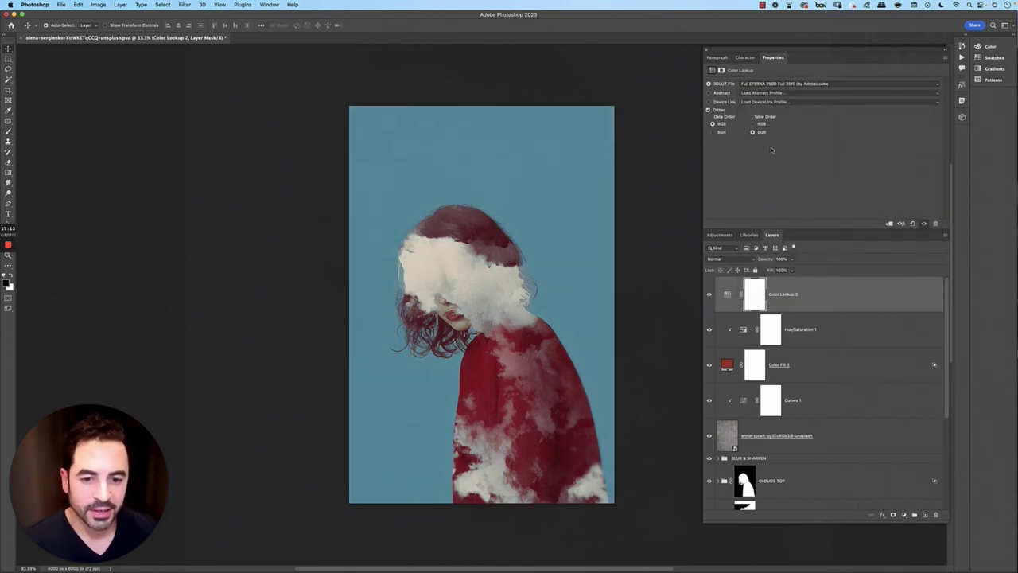
Group the layers from Color Lookup down to the concrete texture and name the group GLOBAL ADJUSTMENTS.
shift+click(834, 441)
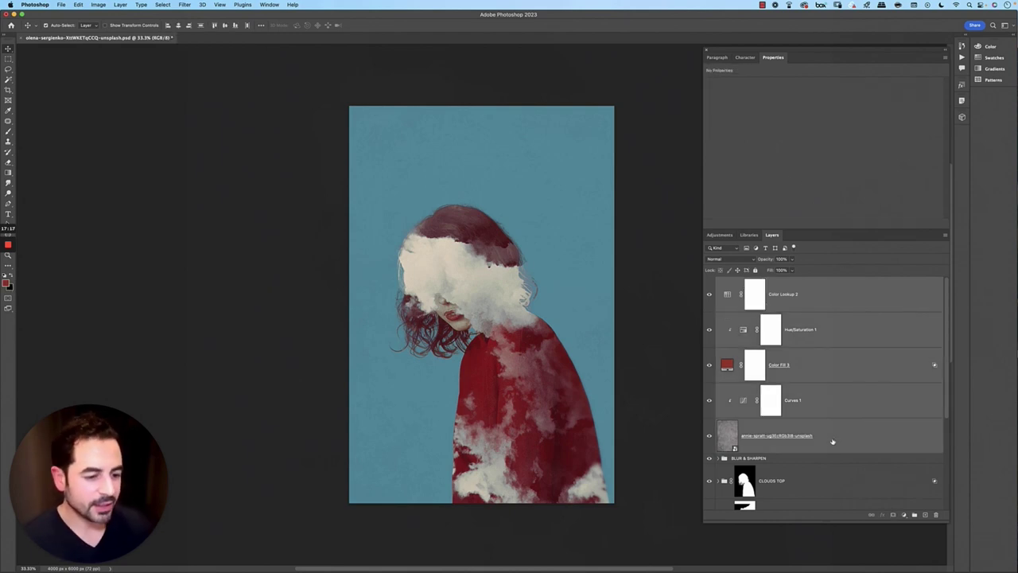
key(super+g)
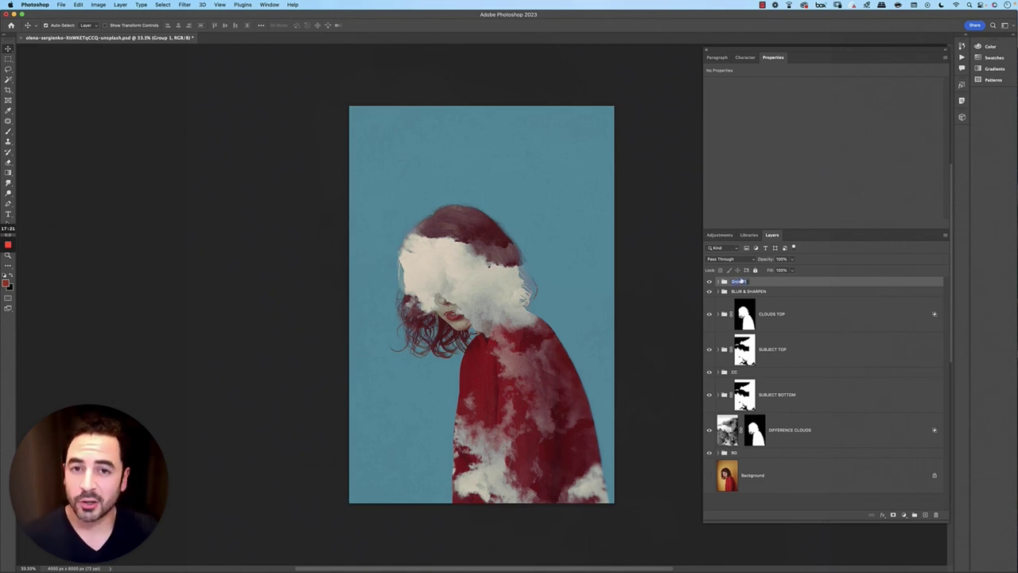
text(GLOBAL ADJU)
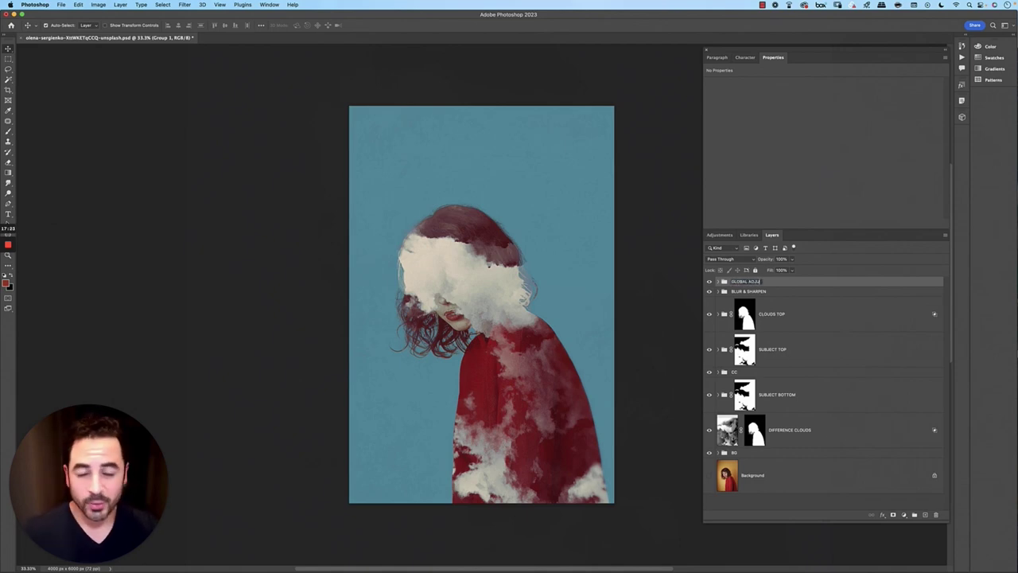
text(STMENTS)
key(Return)
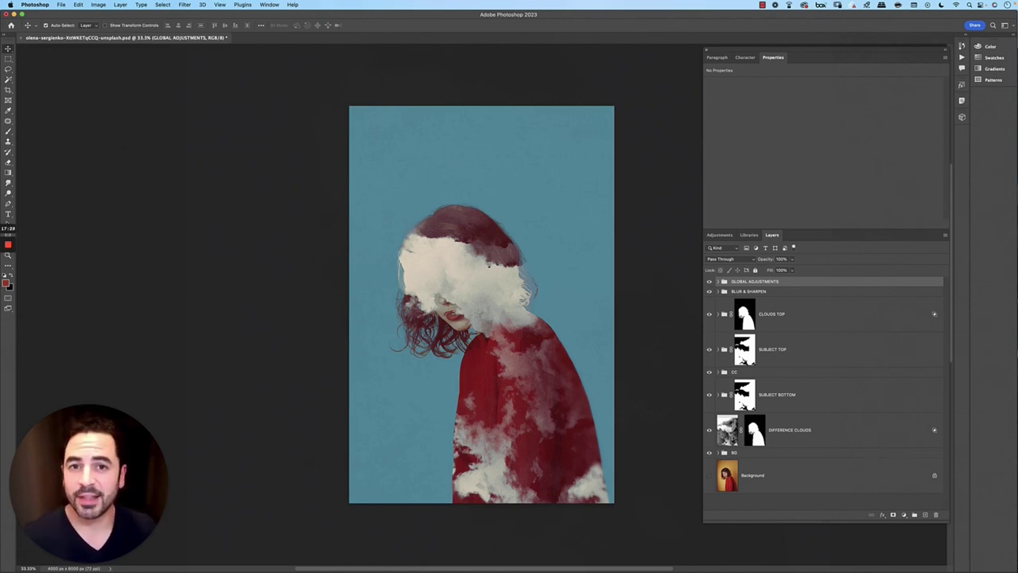
Place the gray concrete texture image from the Desktop again as an embedded layer above GLOBAL ADJUSTMENTS.
click(62, 5)
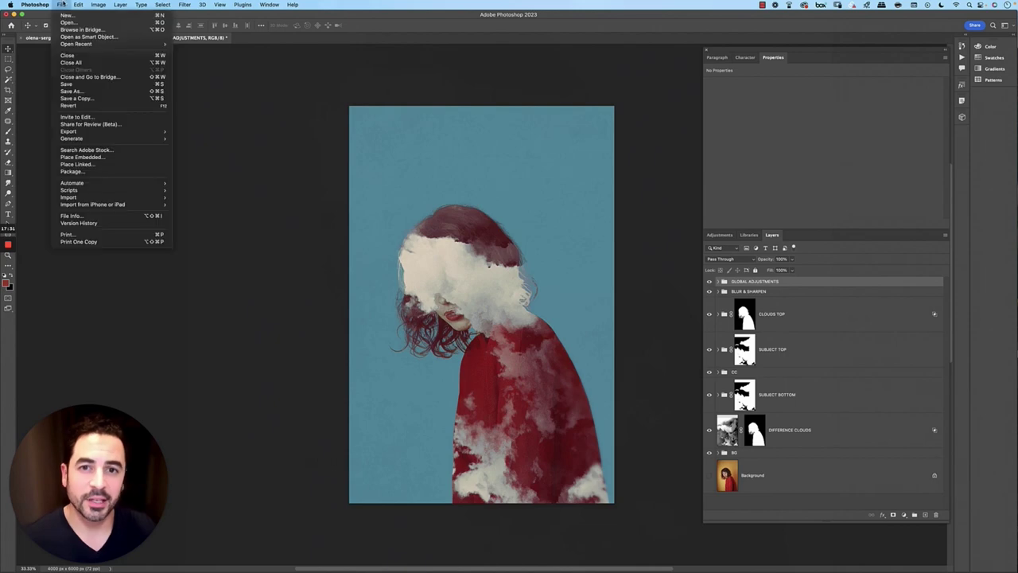
click(83, 156)
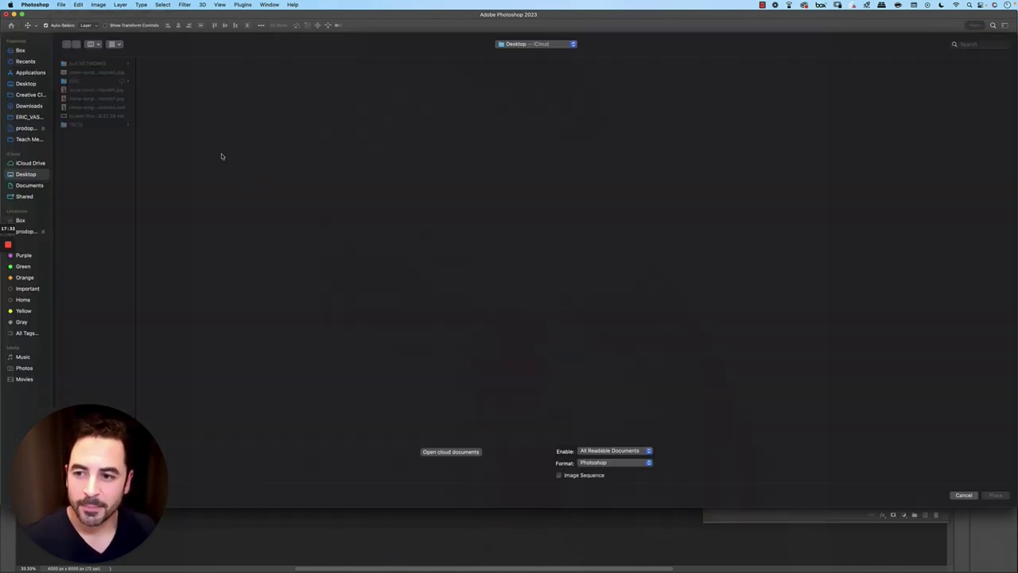
double_click(99, 73)
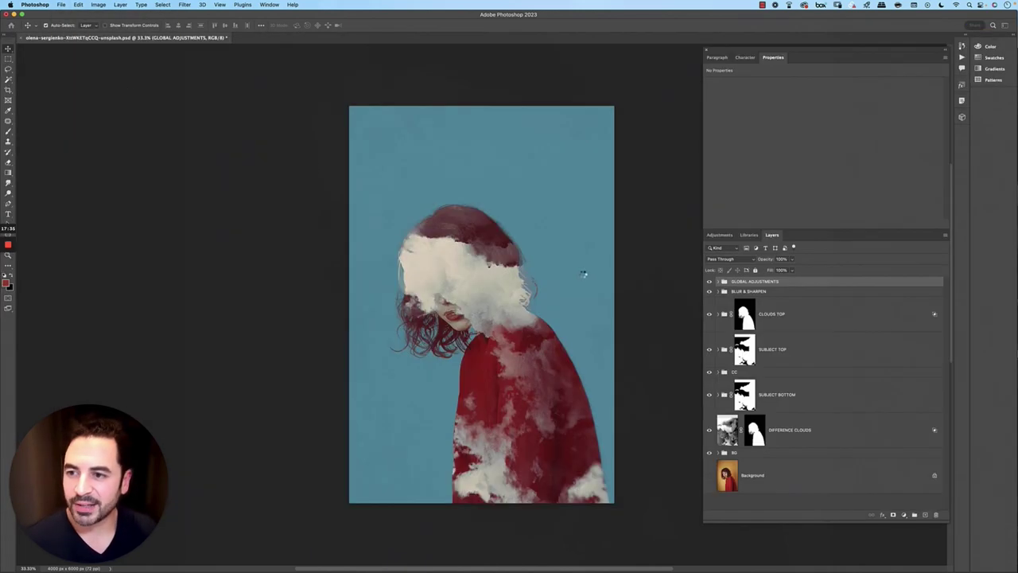
Rotate the second concrete texture 90° clockwise and enlarge it until it covers the whole canvas.
right_click(559, 310)
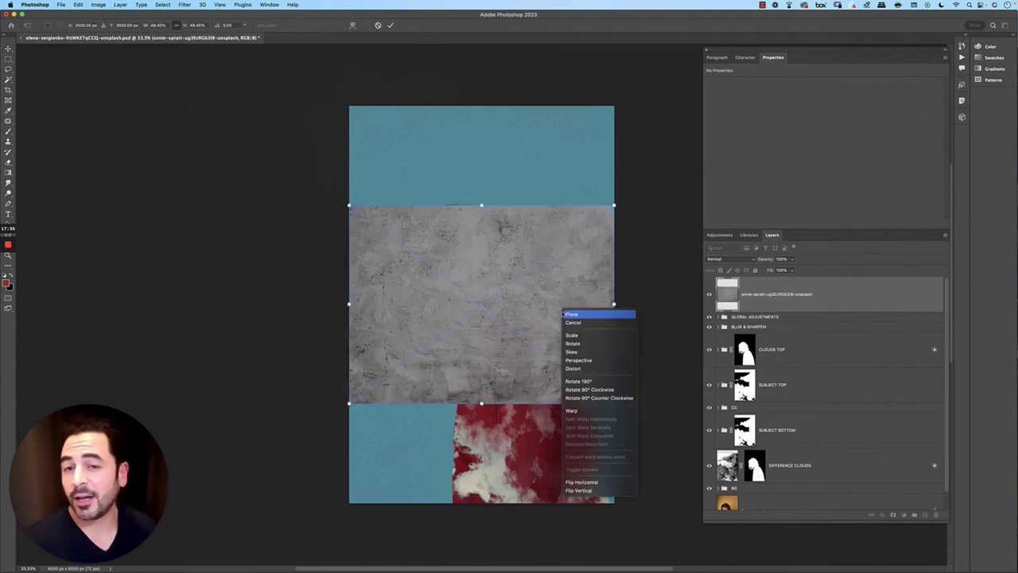
click(597, 388)
drag(581, 172, 629, 105)
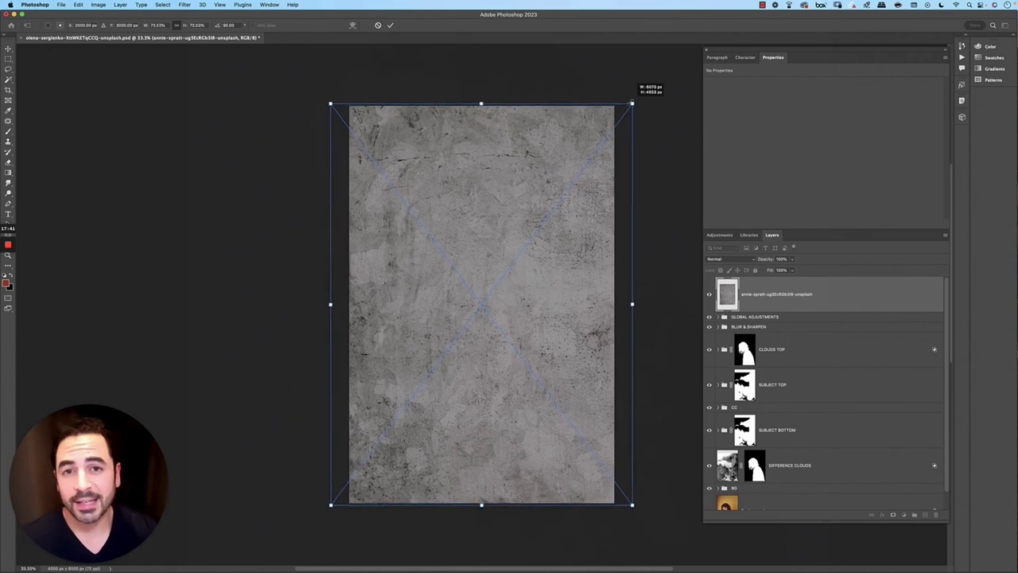
key(Return)
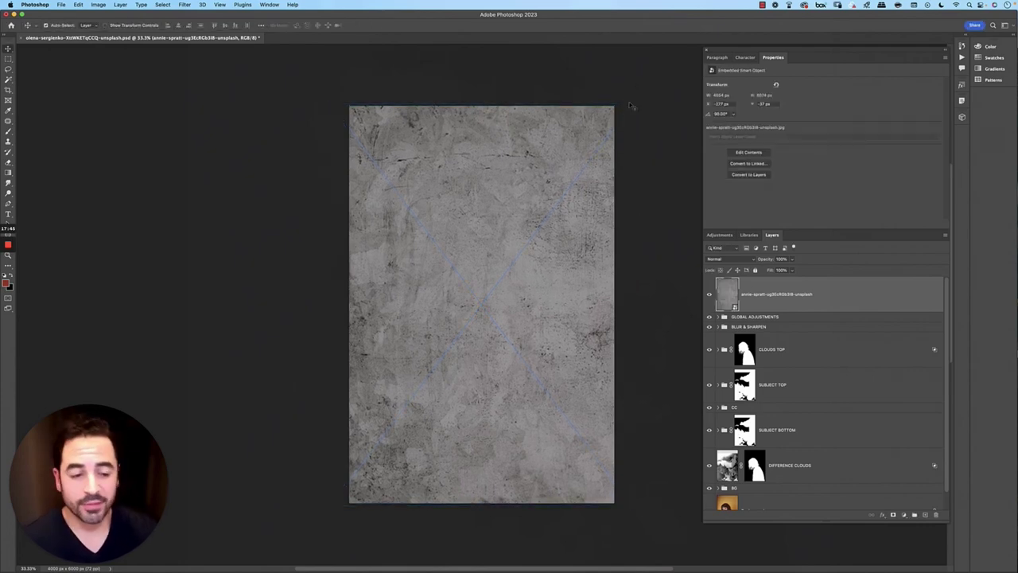
Invert the new texture layer with a smart filter and blend it in Exclusion mode at 54% fill.
key(ctrl+super+f)
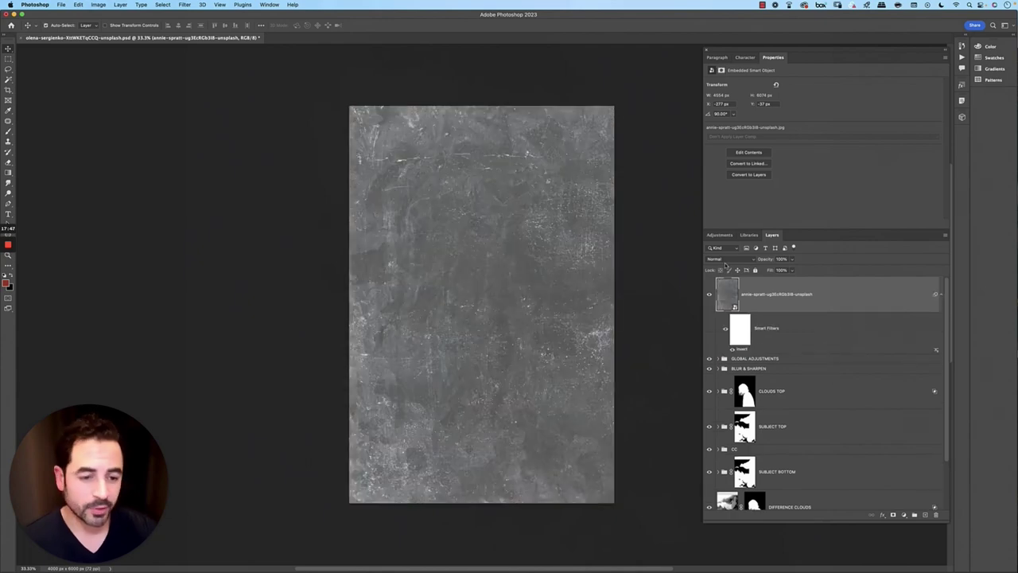
click(724, 259)
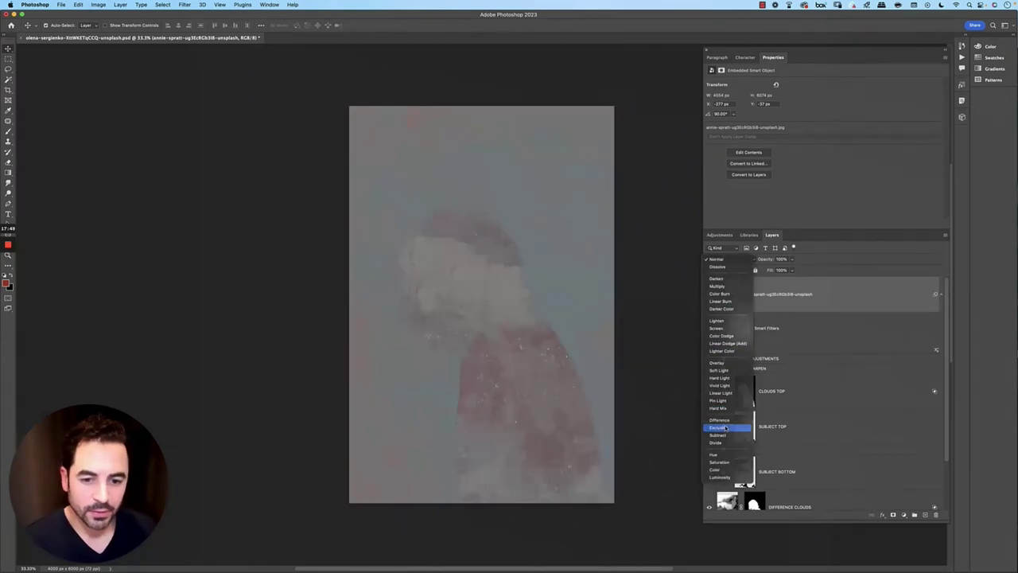
click(725, 426)
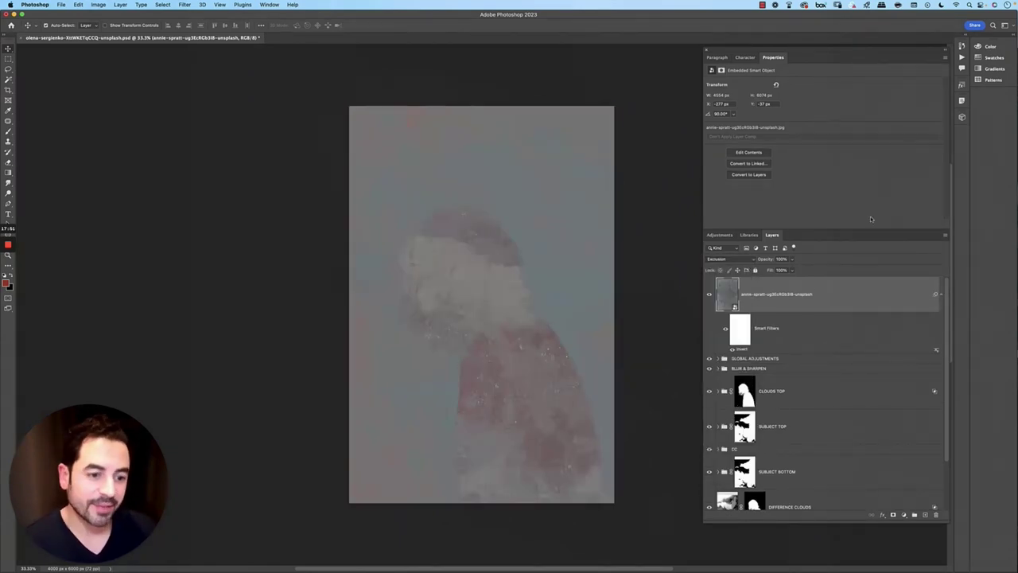
click(768, 271)
text(0)
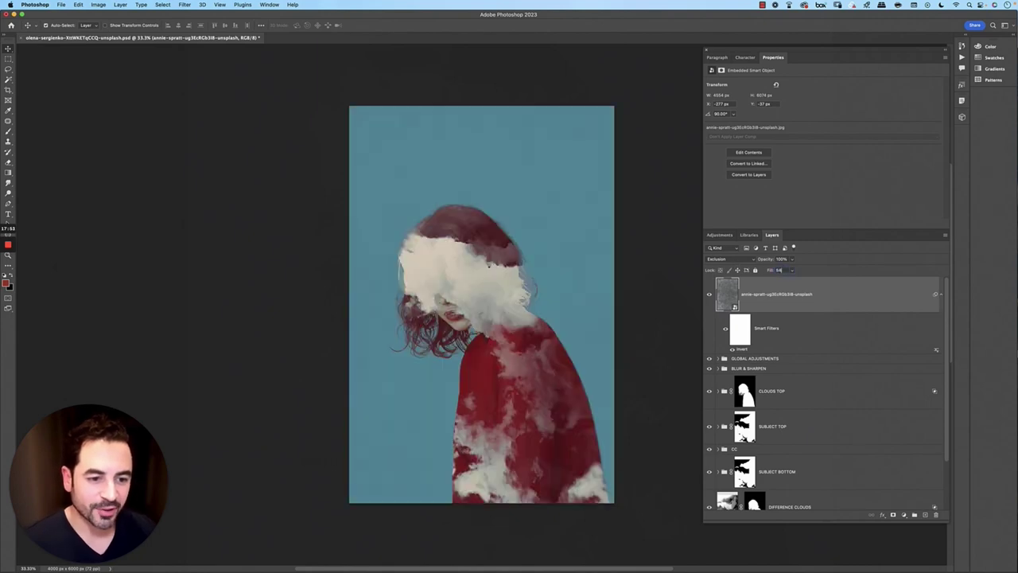
key(Return)
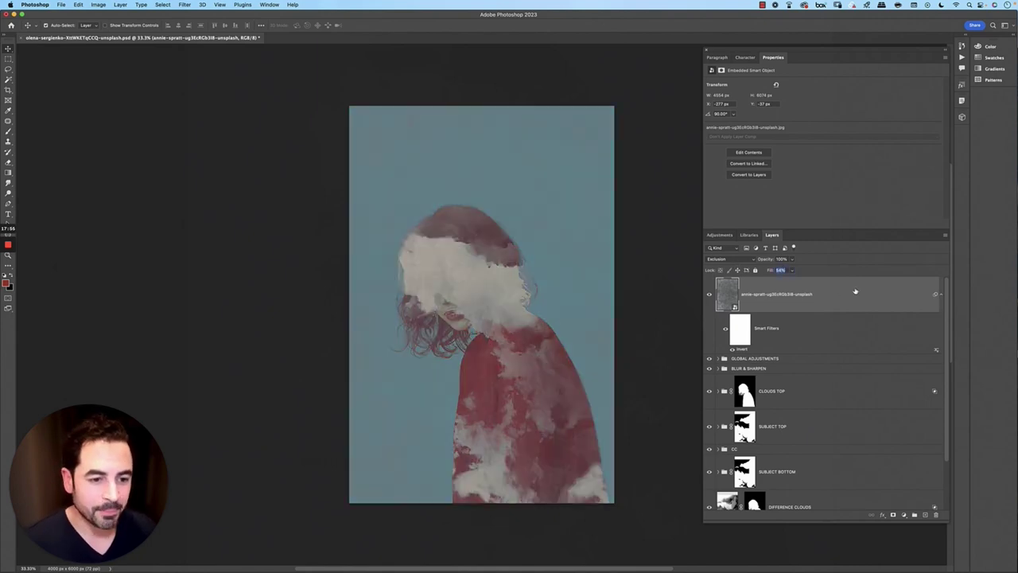
Fade out the inverted texture layer's dark tones with Blend If, splitting the This Layer shadow slider to 0/163.
double_click(928, 298)
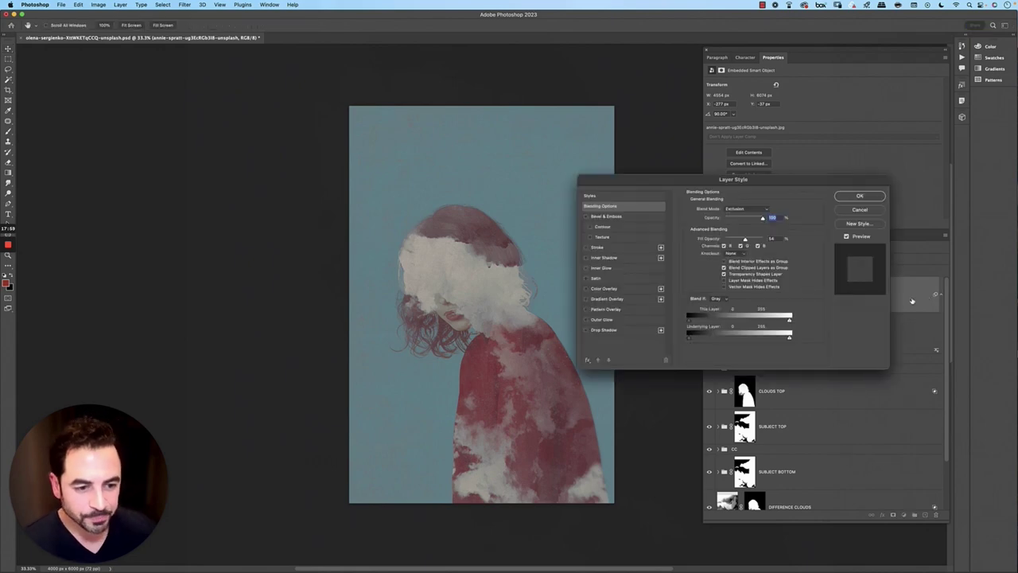
drag(689, 319, 754, 319)
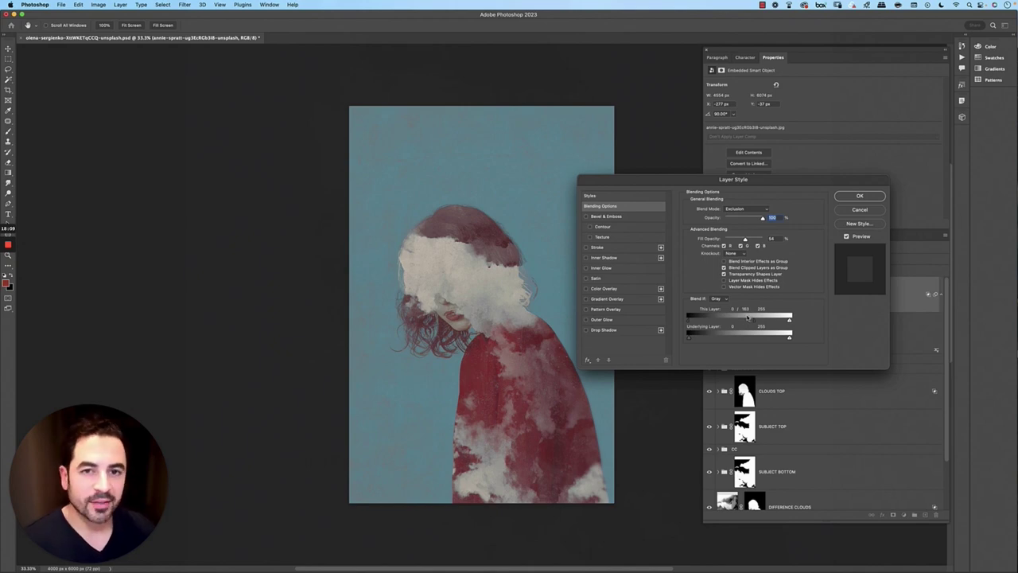
click(840, 199)
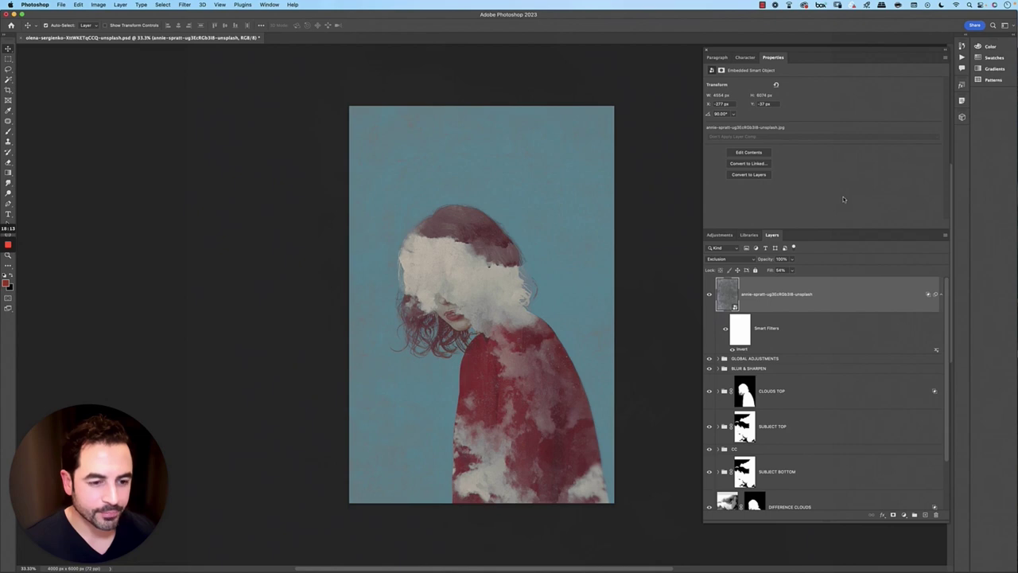
Add a Curves adjustment clipped to the upper texture layer and pull its RGB curve down to darken the texture.
click(904, 515)
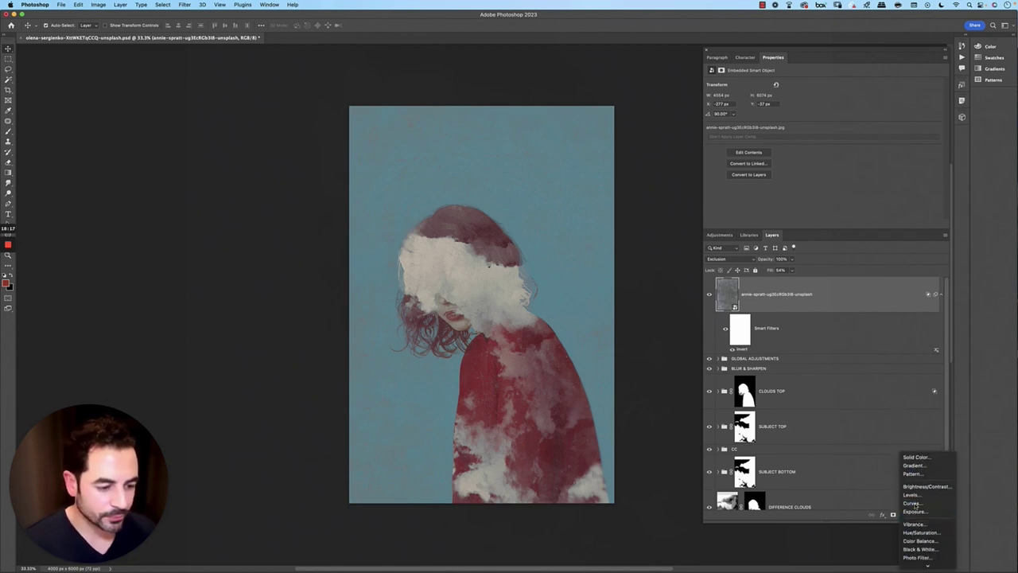
alt+click(914, 544)
click(546, 234)
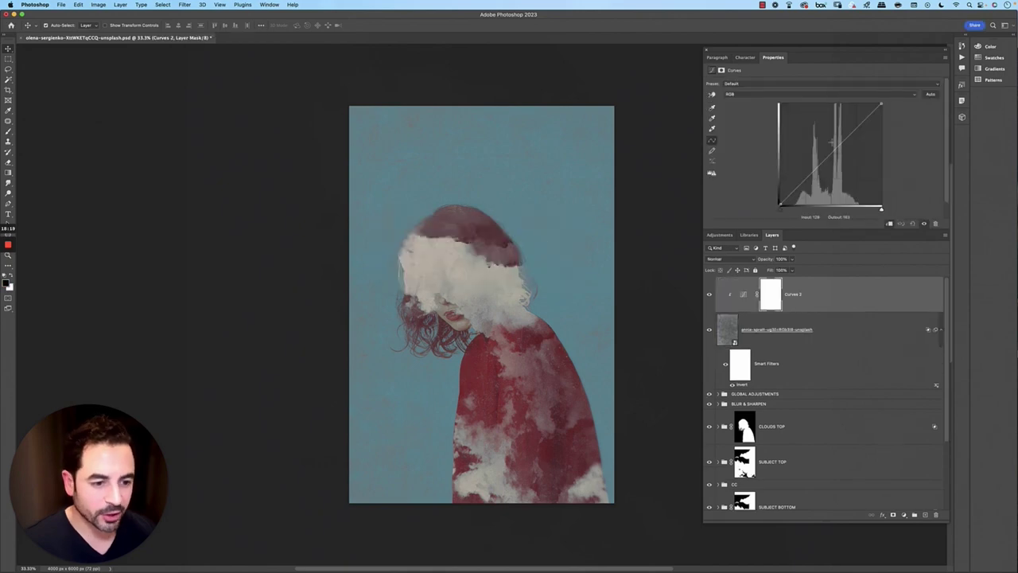
drag(831, 155, 854, 148)
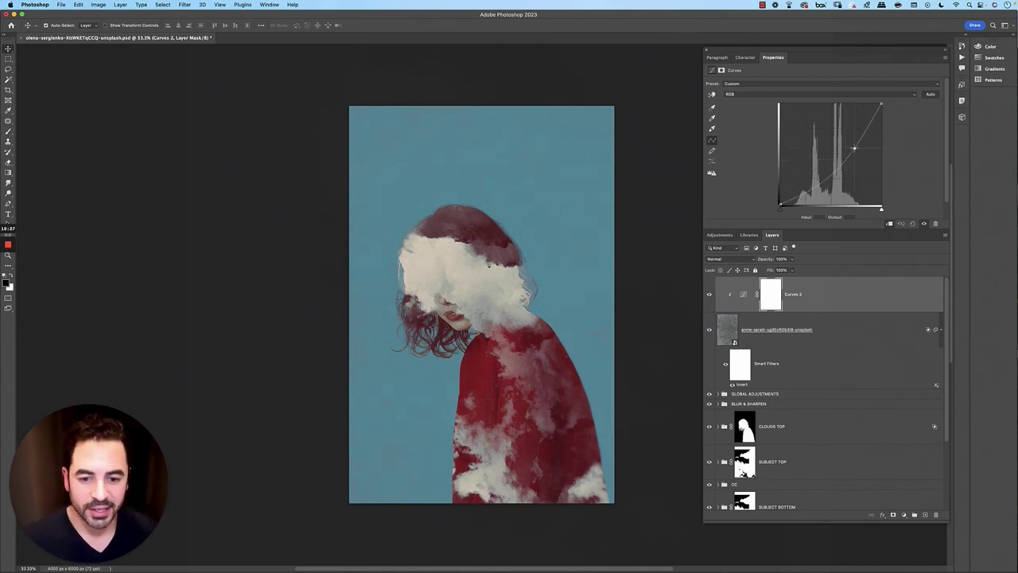
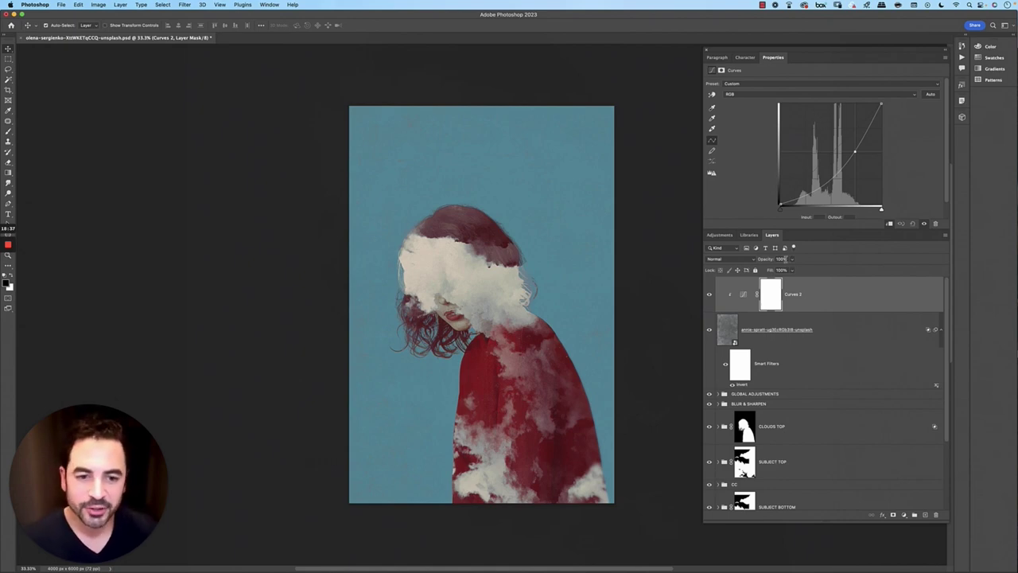
Set the clipped Curves adjustment's opacity to 50%.
click(783, 259)
text(50)
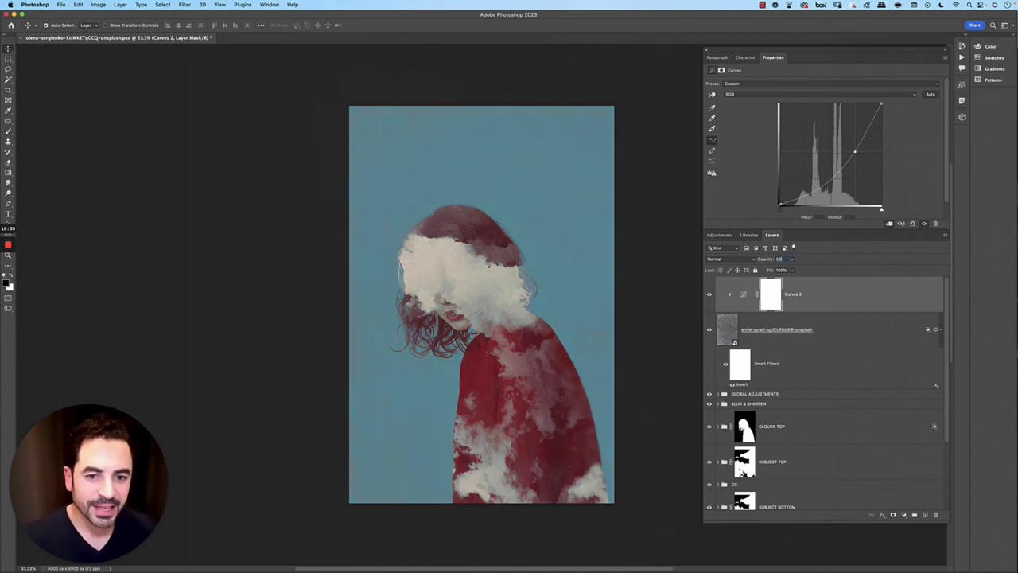
key(Return)
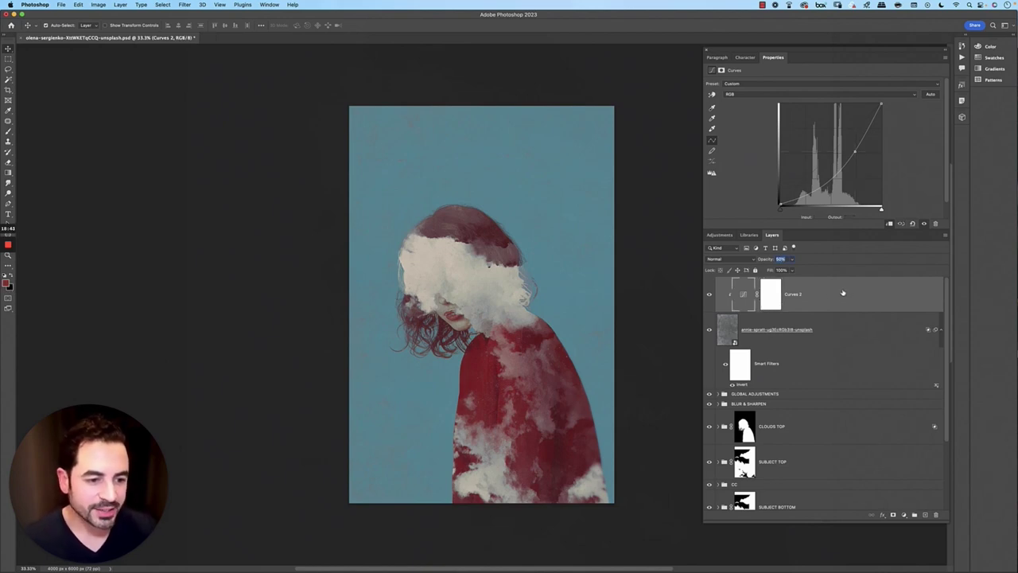
Group the clipped Curves adjustment with the upper texture layer and name the group EXCLUSION.
shift+click(835, 337)
key(super+g)
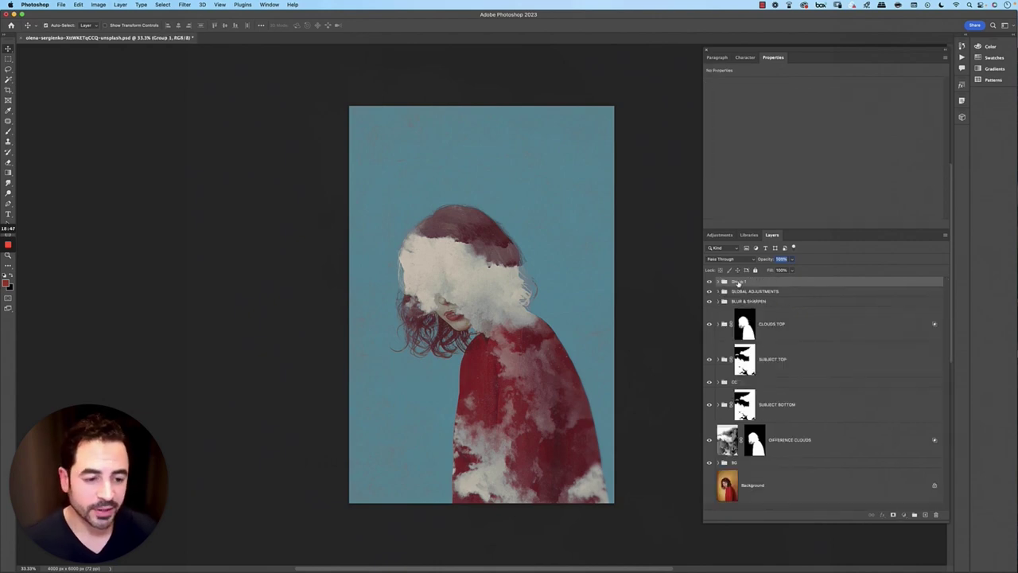
key(i)
key(x)
key(o)
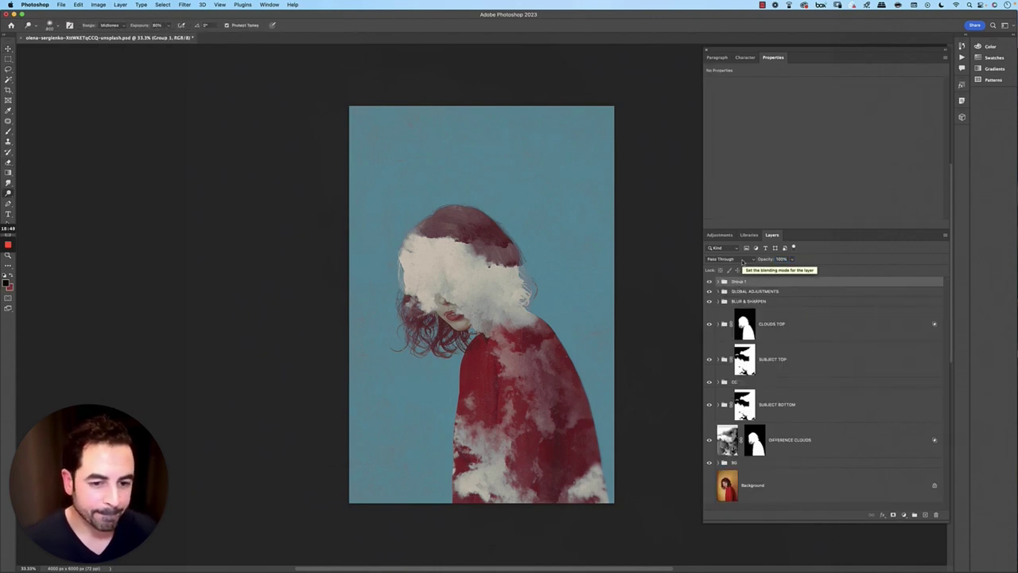
double_click(738, 281)
text(EX)
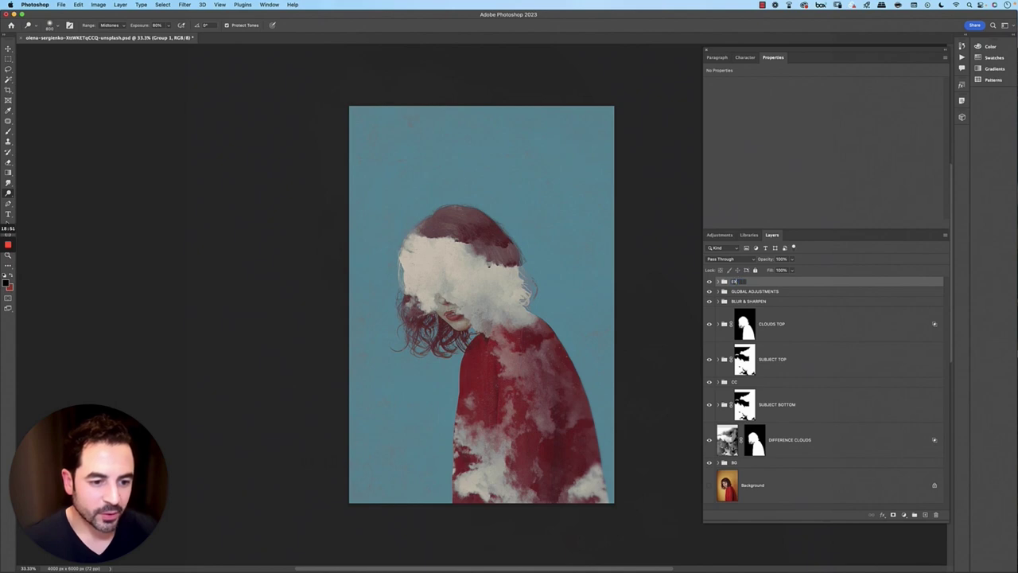
text(CLUSION)
key(Return)
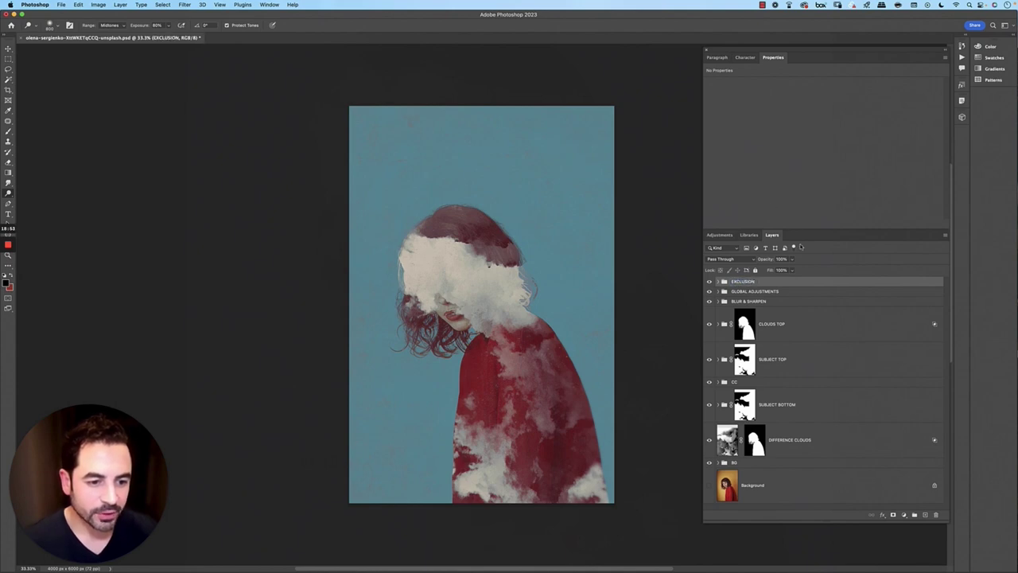
Lower the EXCLUSION group's opacity to 52%.
click(791, 258)
drag(794, 271, 776, 270)
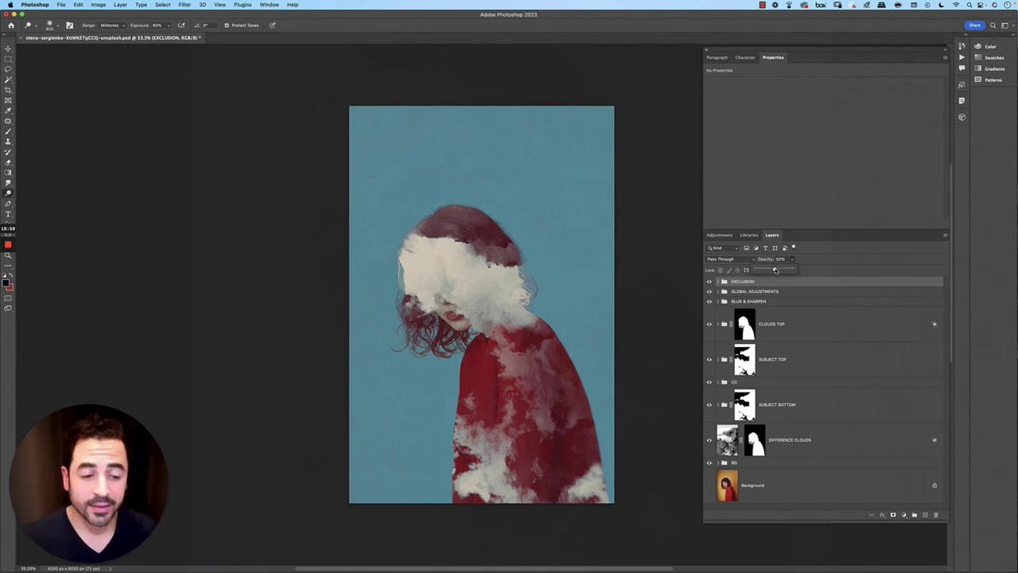
click(791, 263)
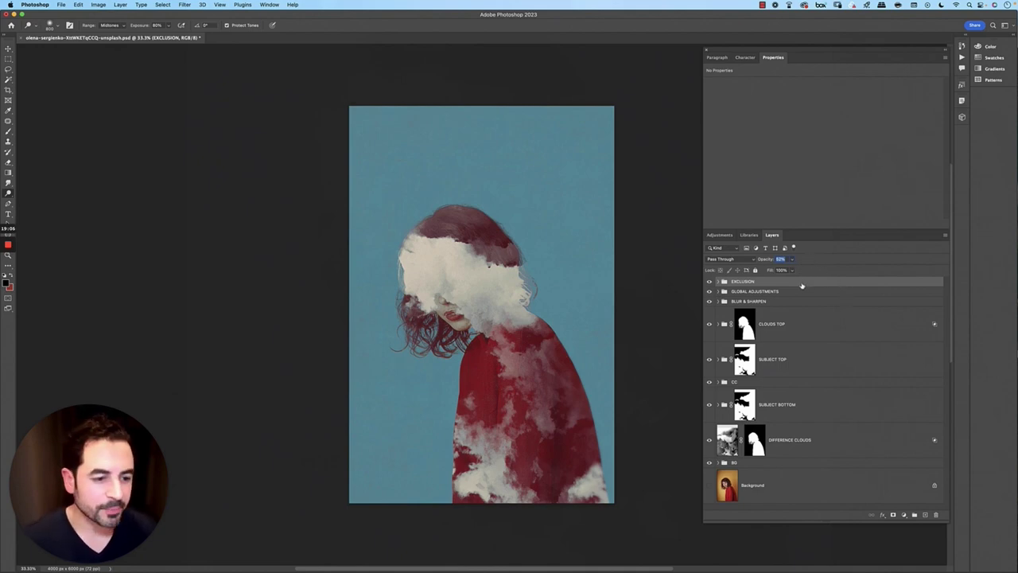
Compare the image with the EXCLUSION and GLOBAL ADJUSTMENTS groups hidden and shown.
click(710, 282)
click(710, 282)
click(709, 282)
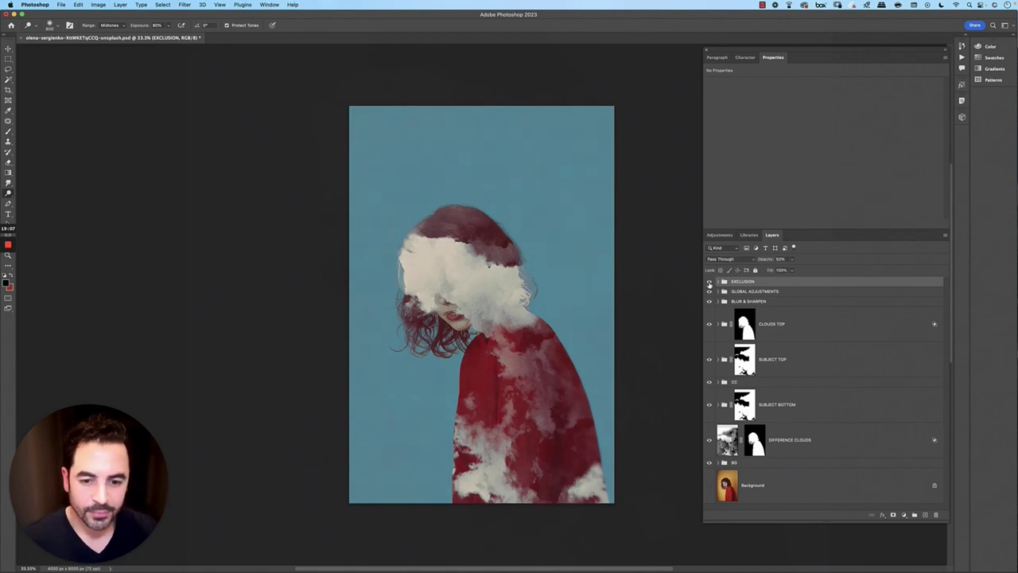
click(709, 283)
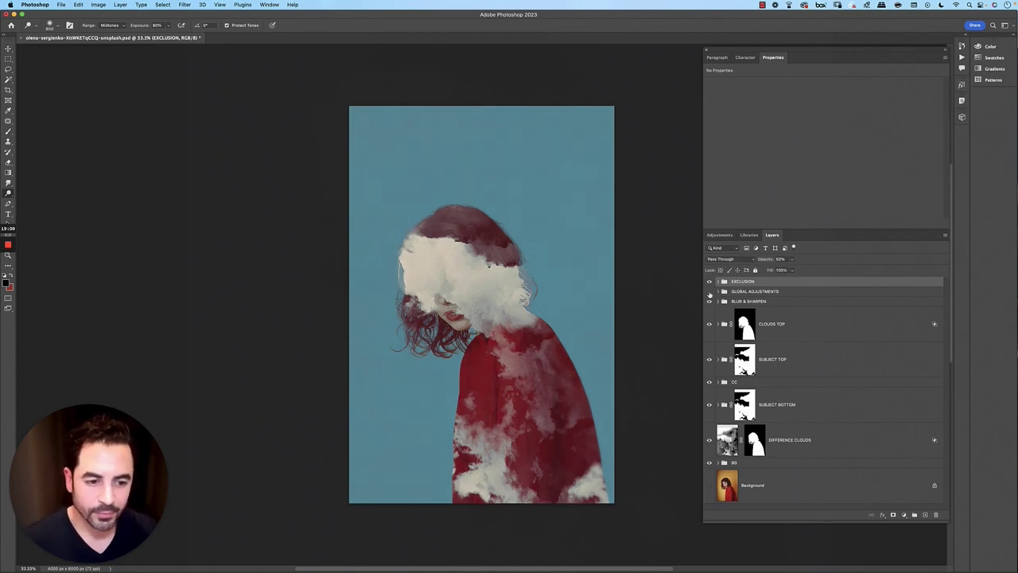
click(709, 292)
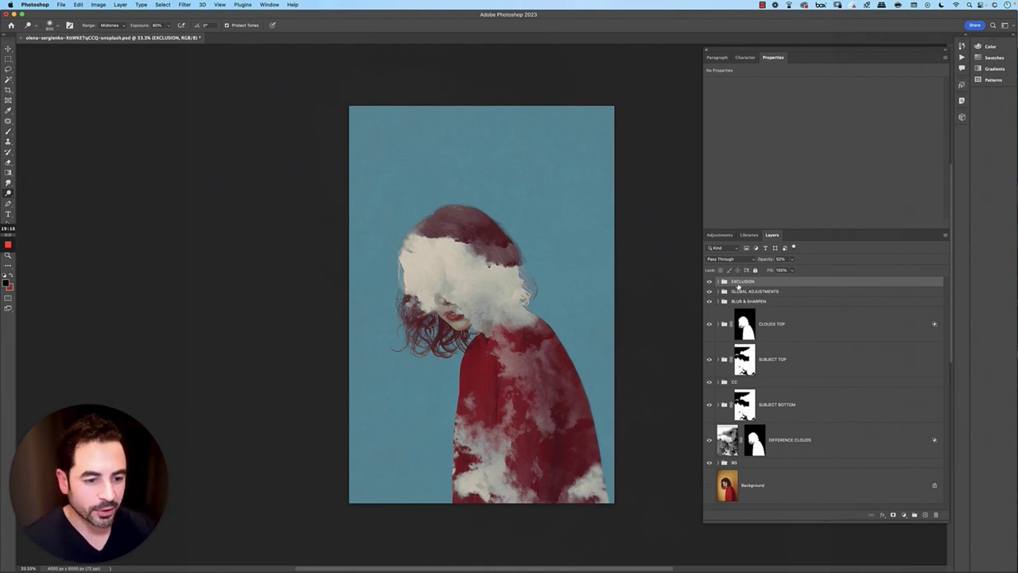
Add a new layer above EXCLUSION and write the white title text "Daydream" above the woman's head.
click(925, 514)
key(t)
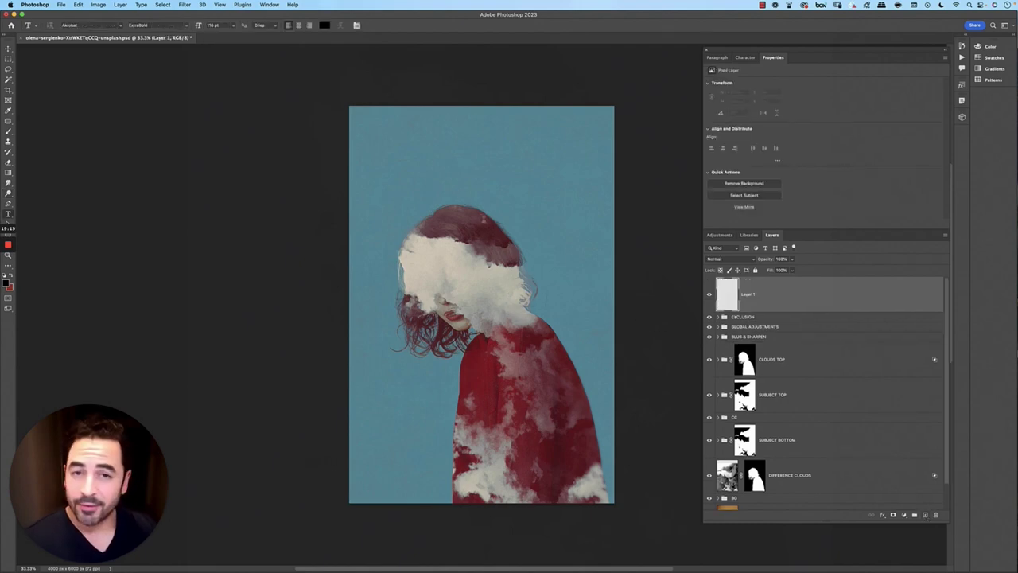
key(d)
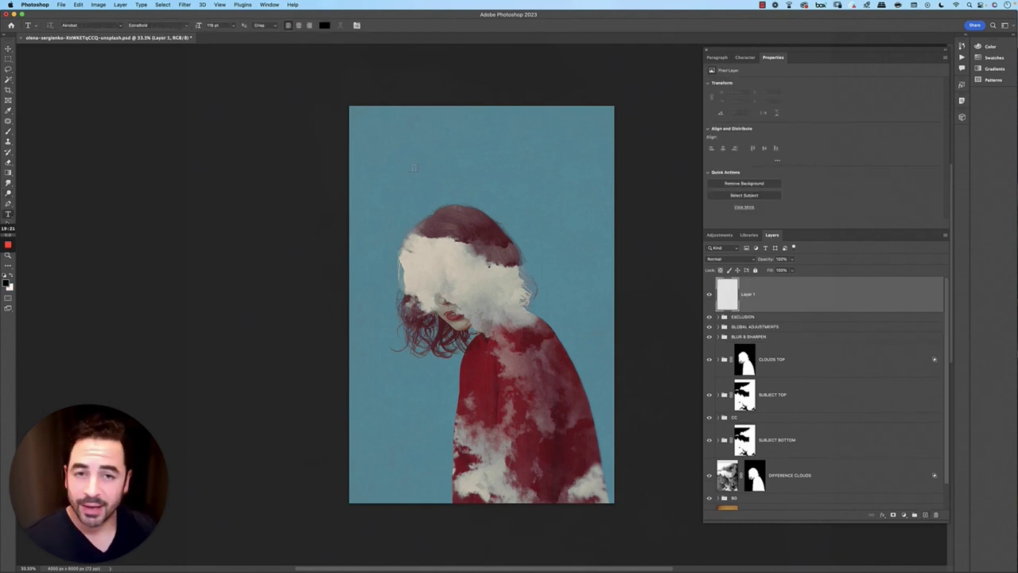
key(x)
click(413, 167)
text(Day)
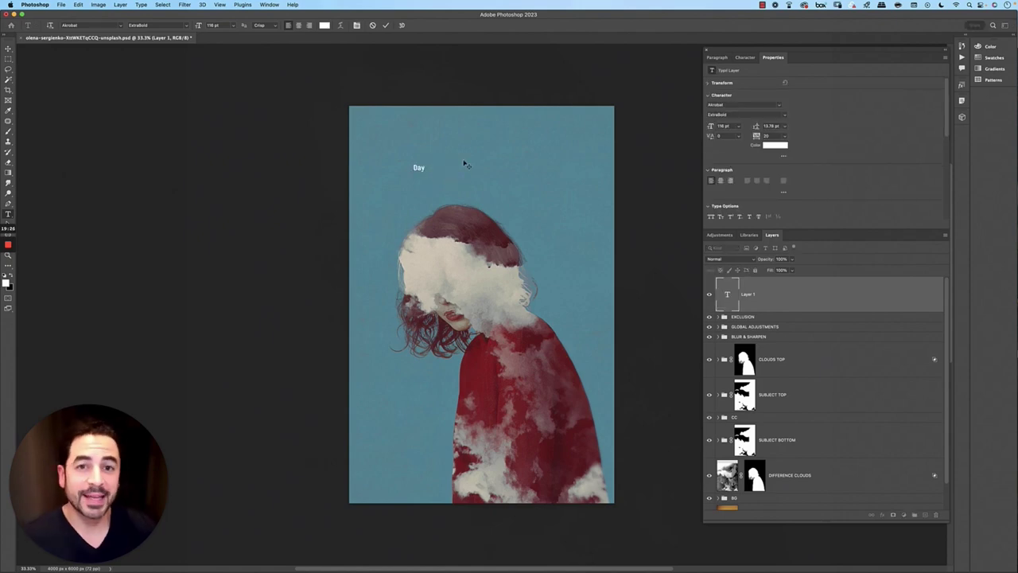
text(dream)
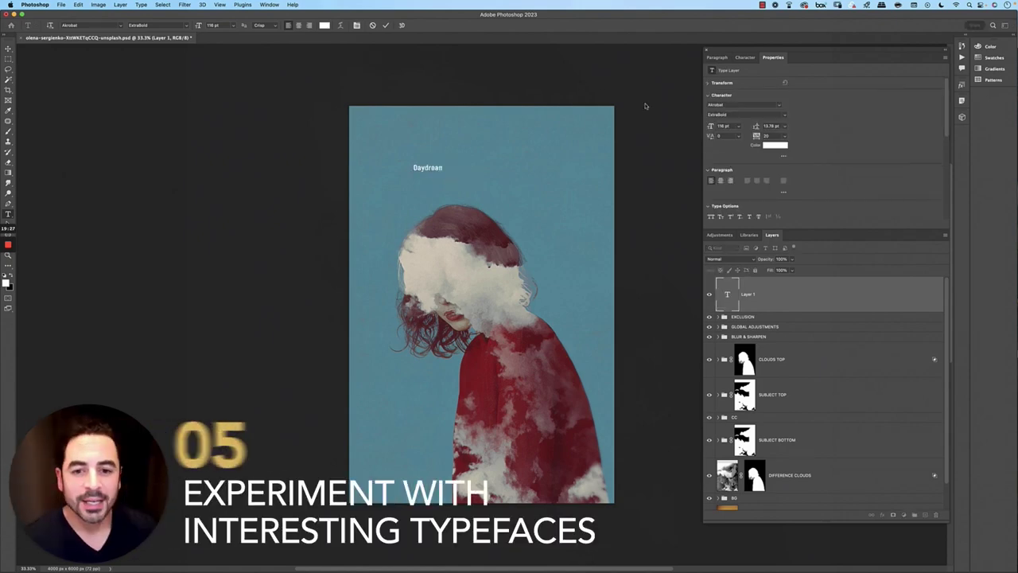
Change the font of the whole Daydream title to Photograph Signature.
key(ctrl+a)
click(741, 105)
text(photo)
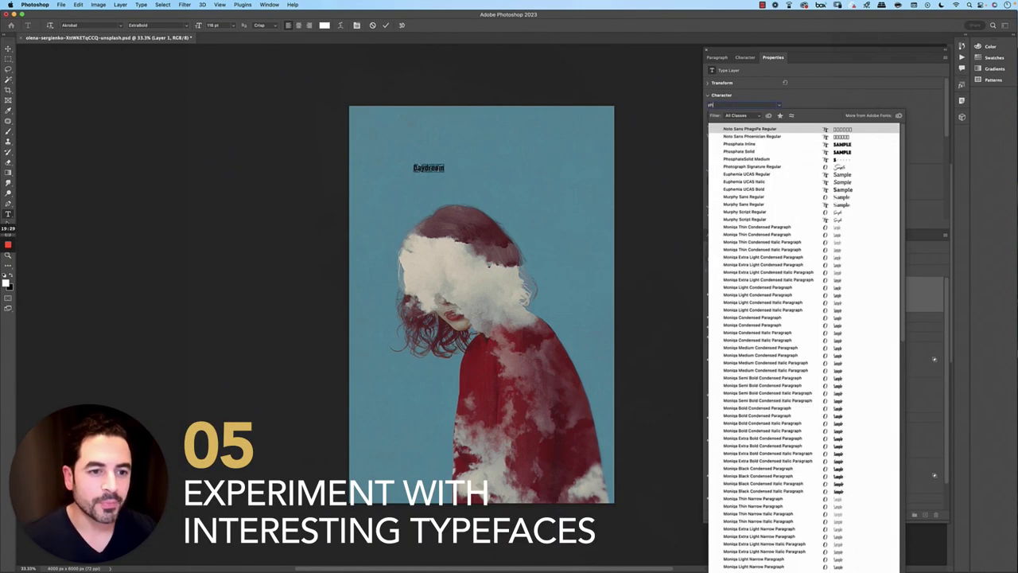
click(738, 129)
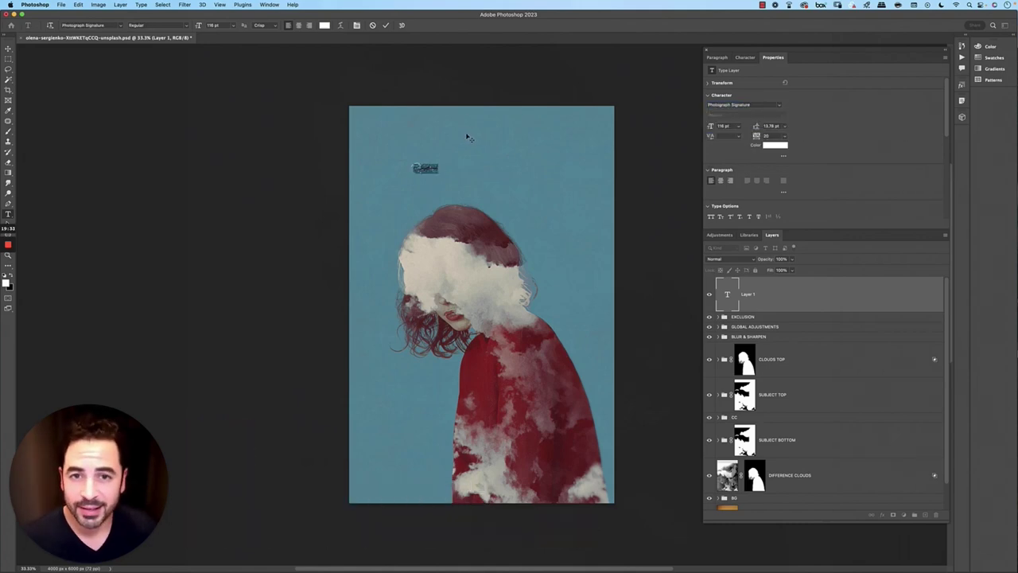
Set the Daydream title's font size to 728 pt.
click(724, 126)
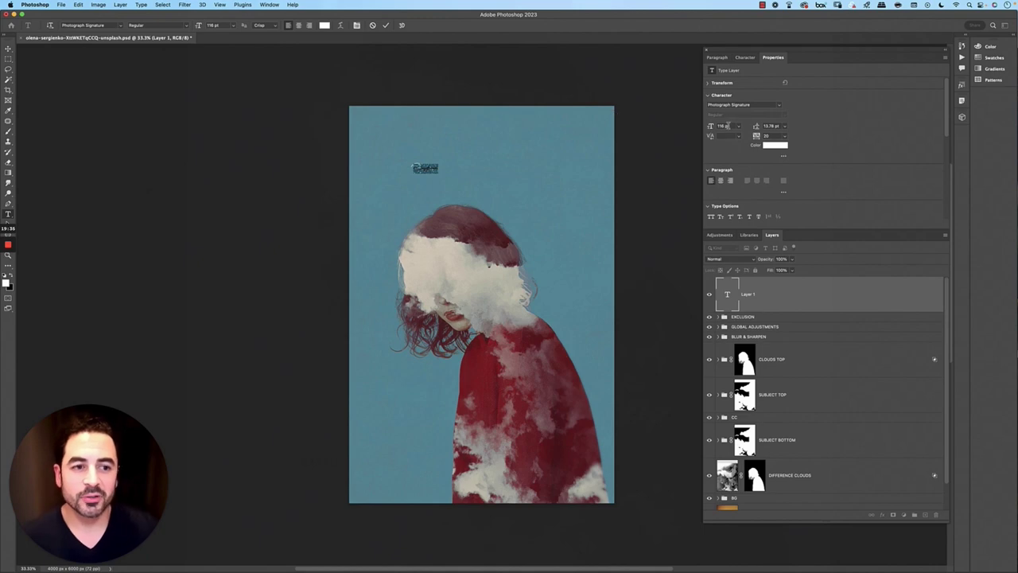
text(1)
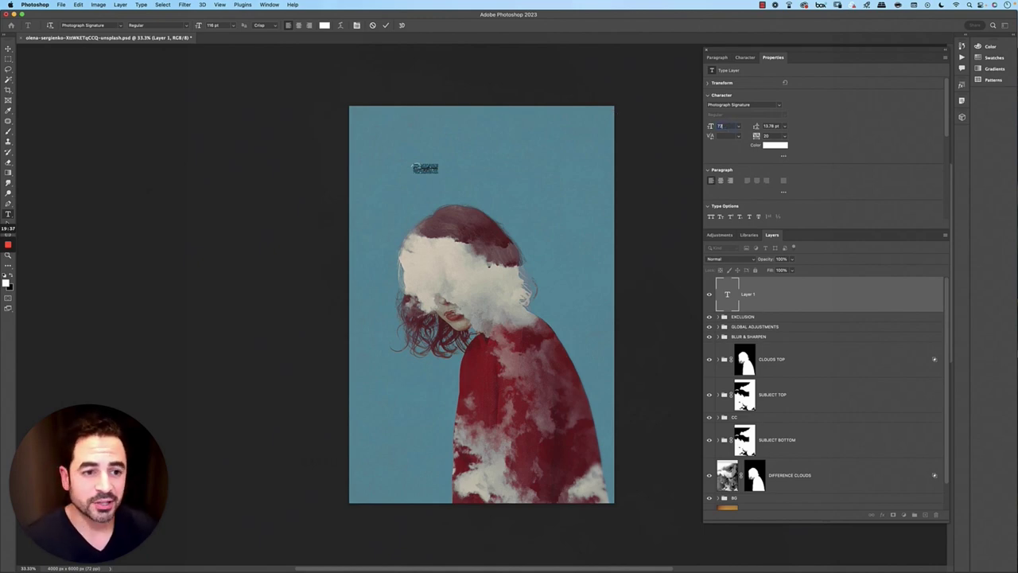
text(28)
key(Return)
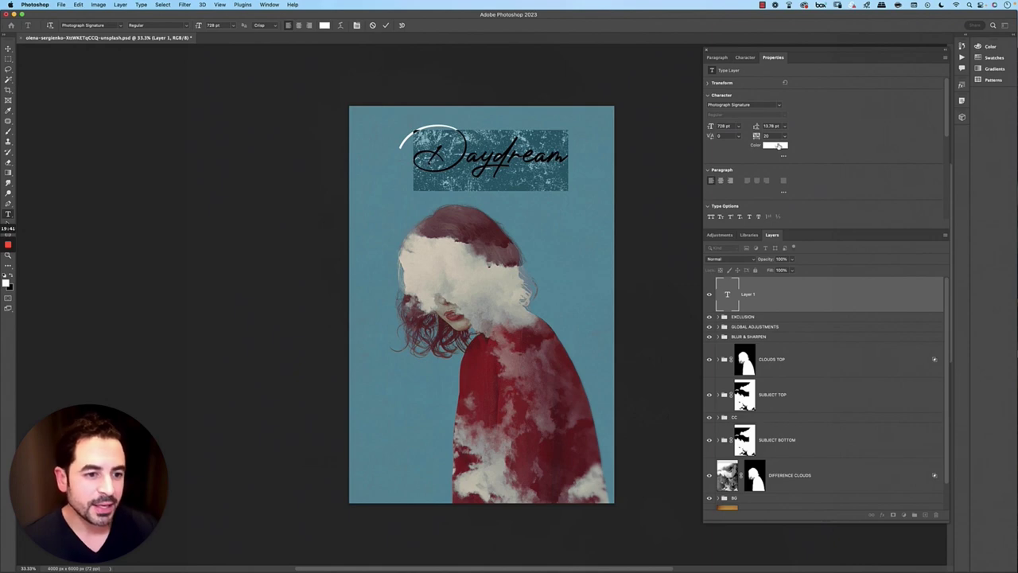
Set the Daydream title's tracking to -40.
click(777, 136)
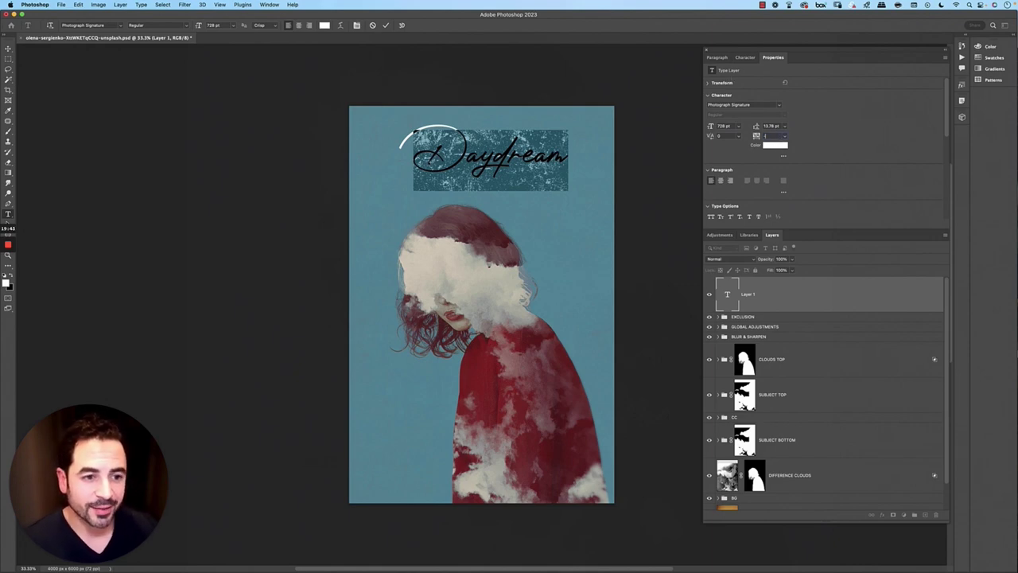
text(-40)
key(Tab)
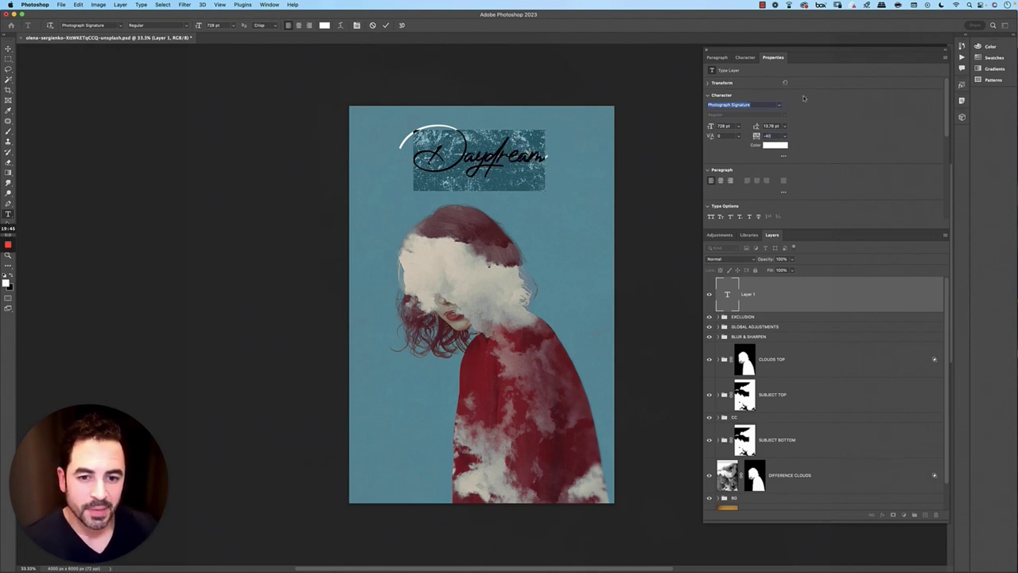
Loosen the kerning to 20 between individual letters in the second half of the Daydream title.
click(493, 130)
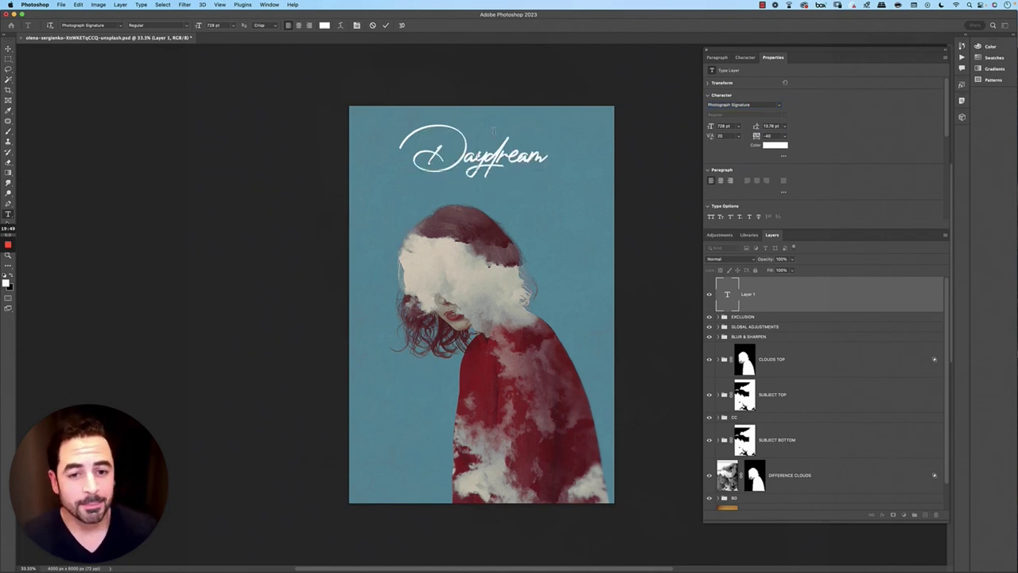
key(alt+Right)
key(alt+Right)
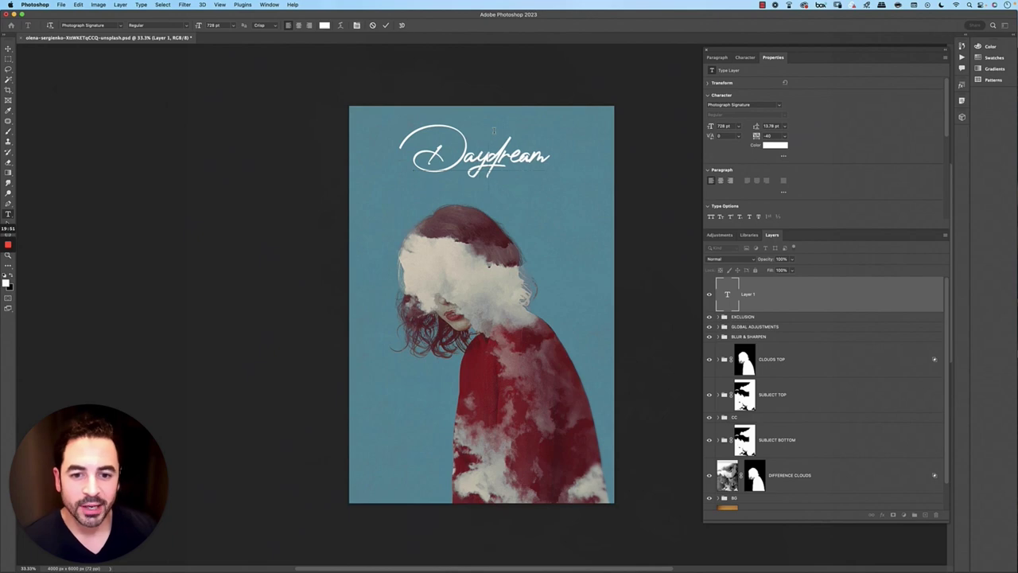
key(alt+Right)
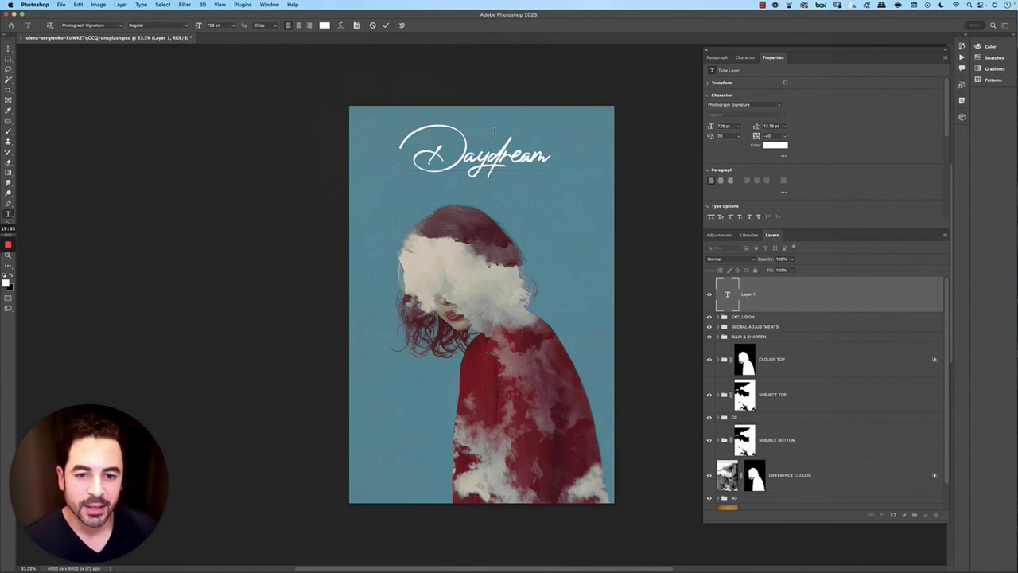
key(alt+Right)
key(alt+Right)
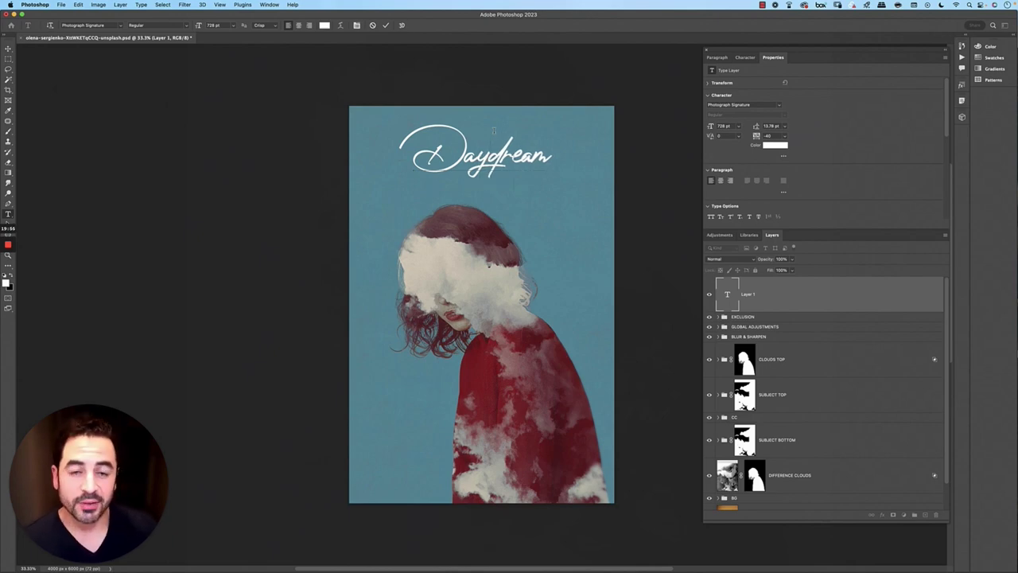
key(alt+Right)
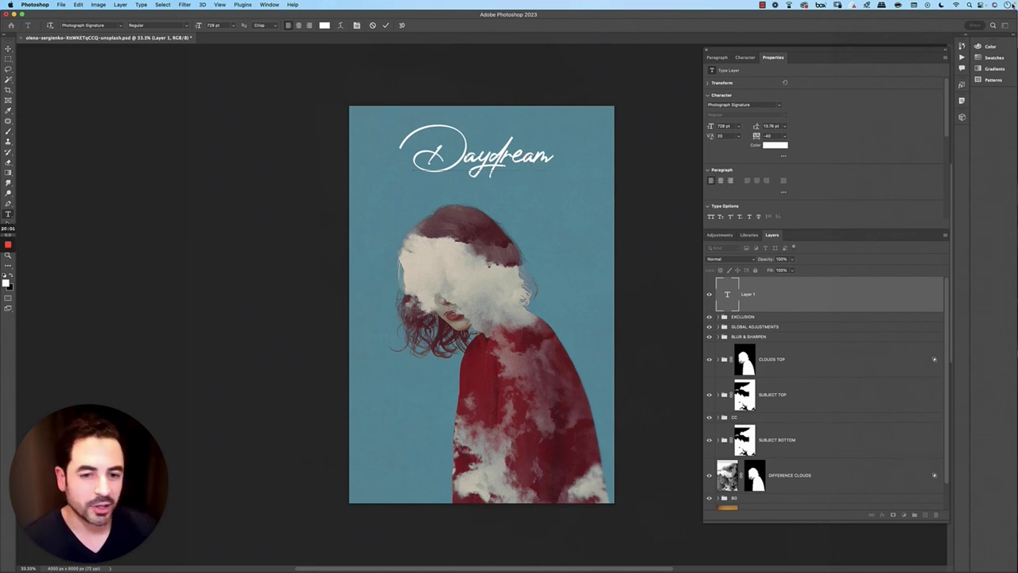
Recolor the whole Daydream title to the warm off-white d5cfc3.
key(ctrl+a)
click(775, 145)
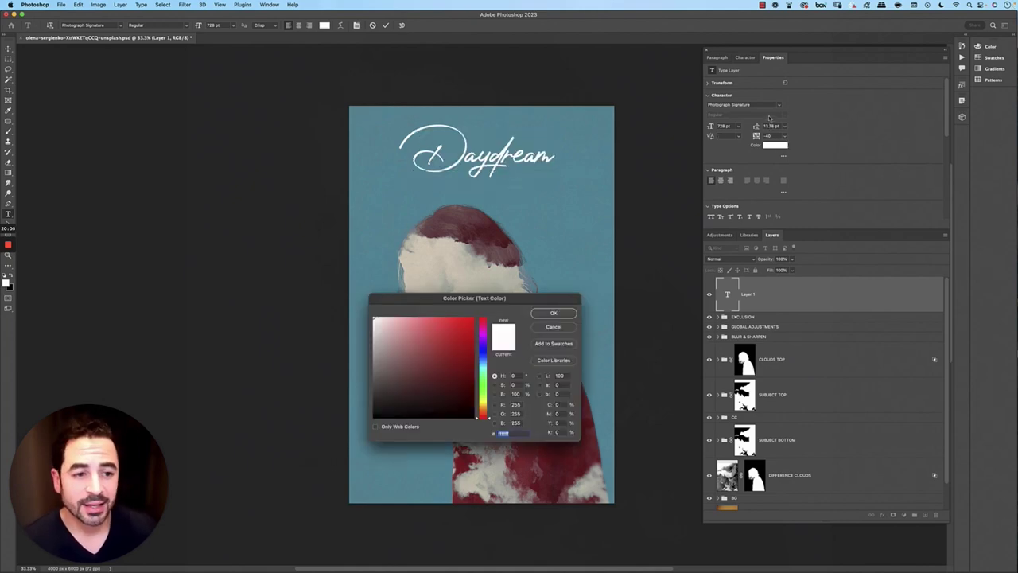
text(d5c)
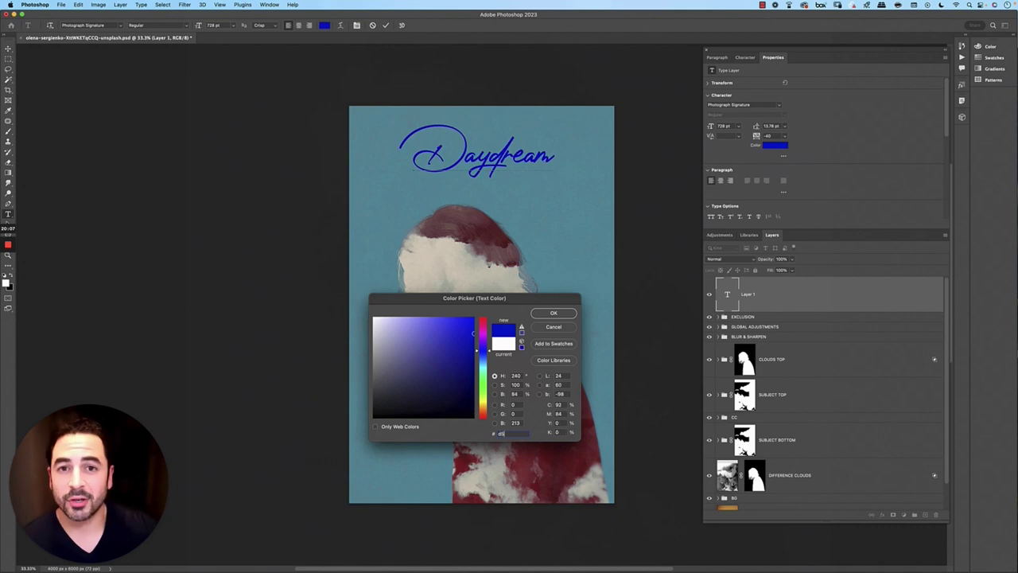
text(fc3)
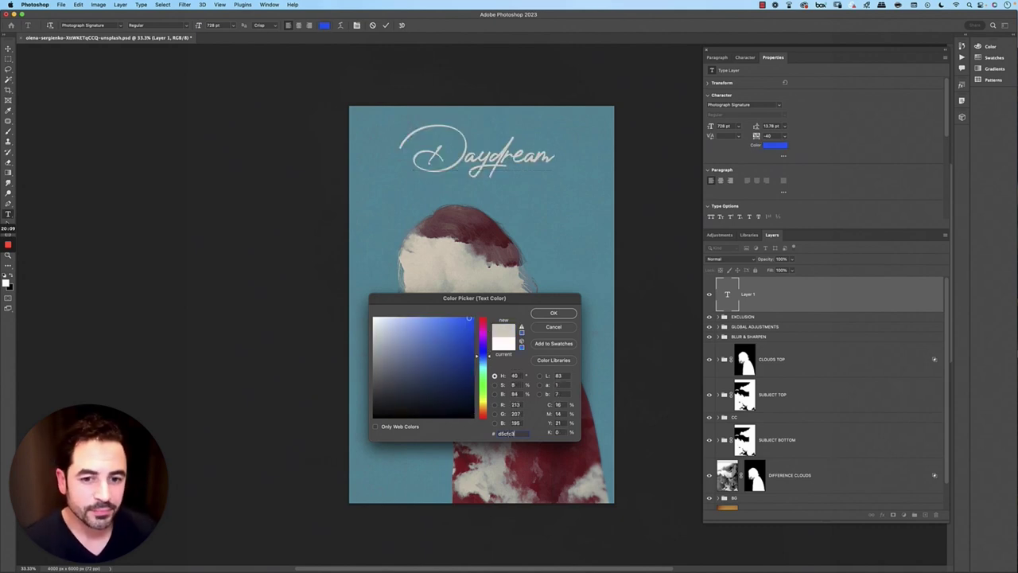
key(Return)
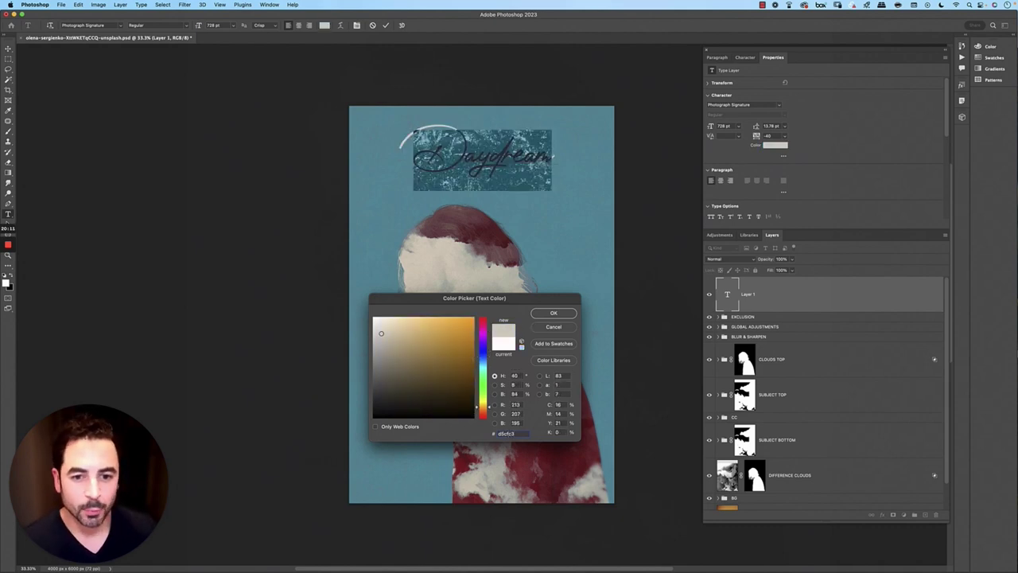
key(Escape)
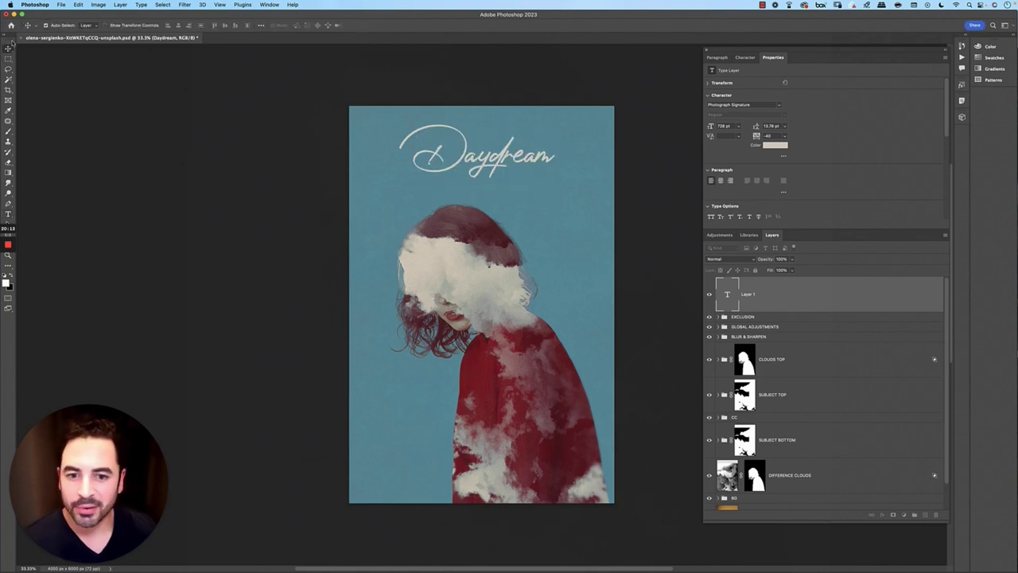
Move the Daydream title down across the woman's neck and shoulder, just below her face.
key(super+t)
drag(531, 158, 521, 355)
key(Return)
key(shift+Right)
key(shift+Right)
key(shift+Up)
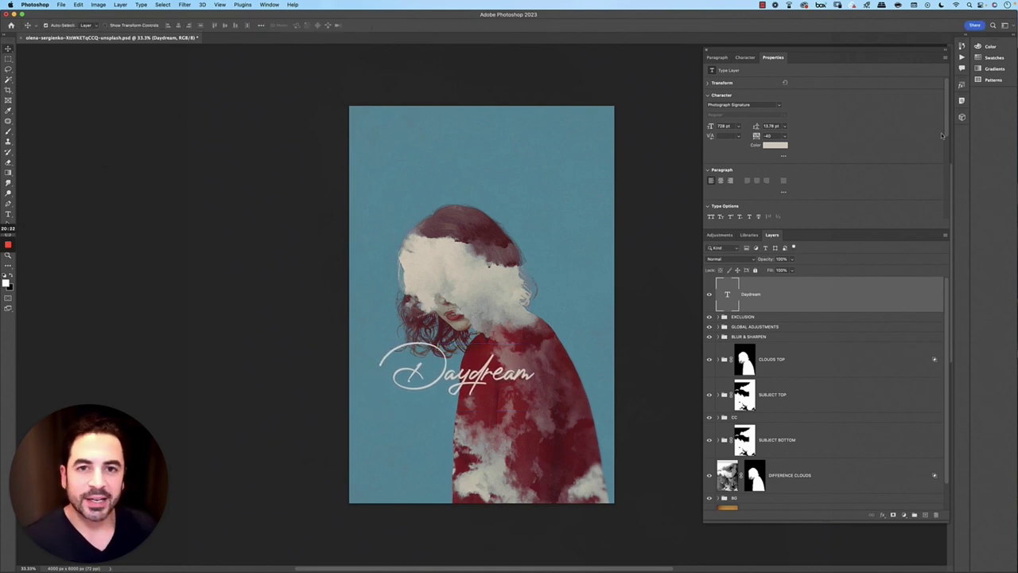
key(shift+Right)
key(shift+Down)
key(shift+Down)
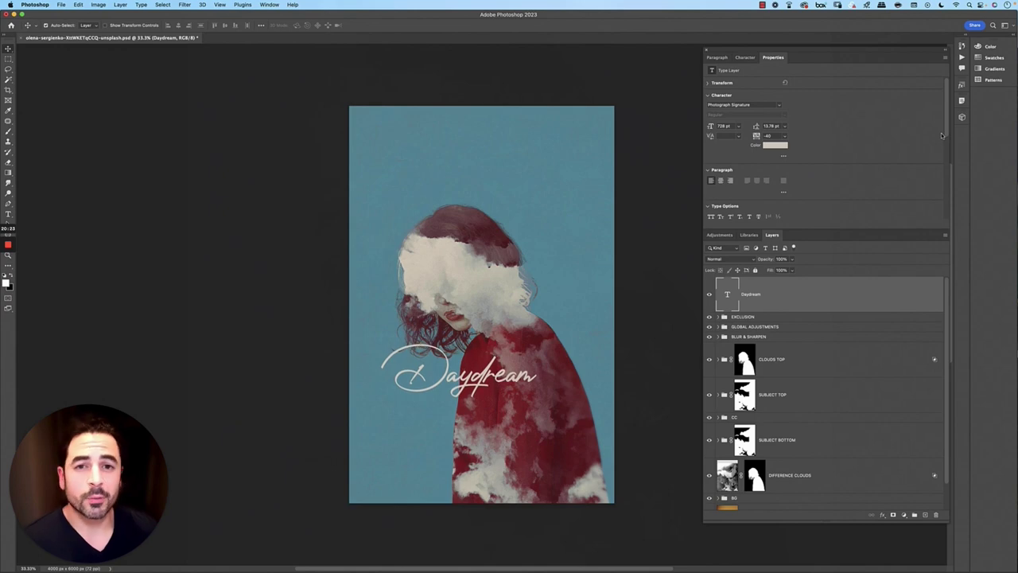
key(shift+Up)
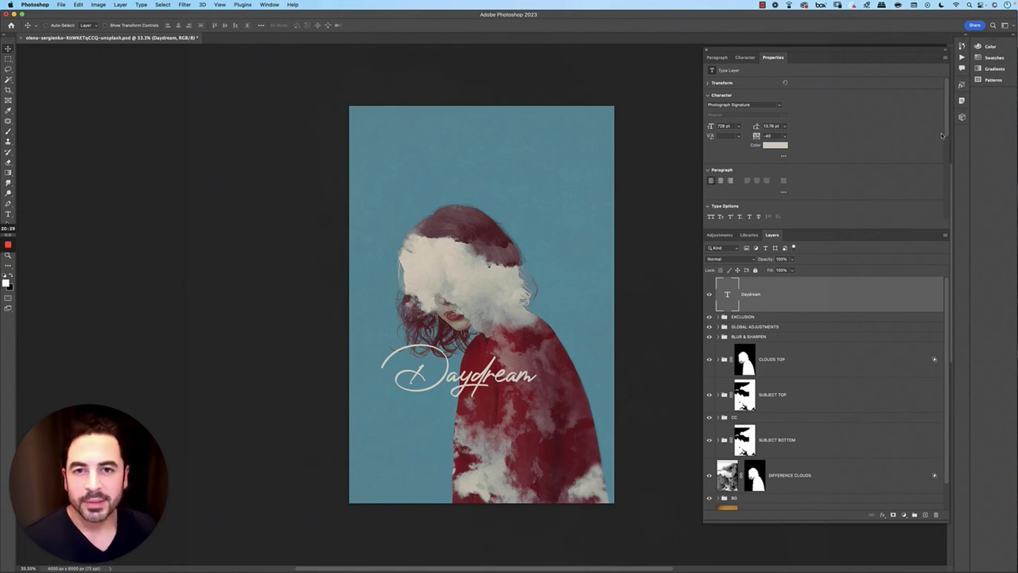
Start a new text layer in the blue area above the woman's head, using the Akrobat ExtraBold font.
key(t)
key(super+alt+shift+n)
click(397, 146)
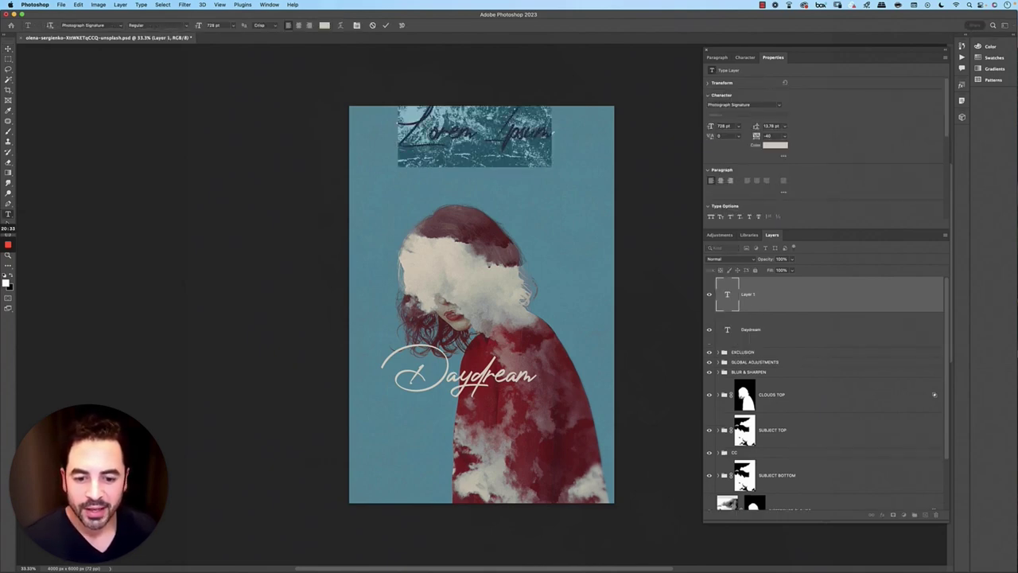
click(739, 104)
text(akr)
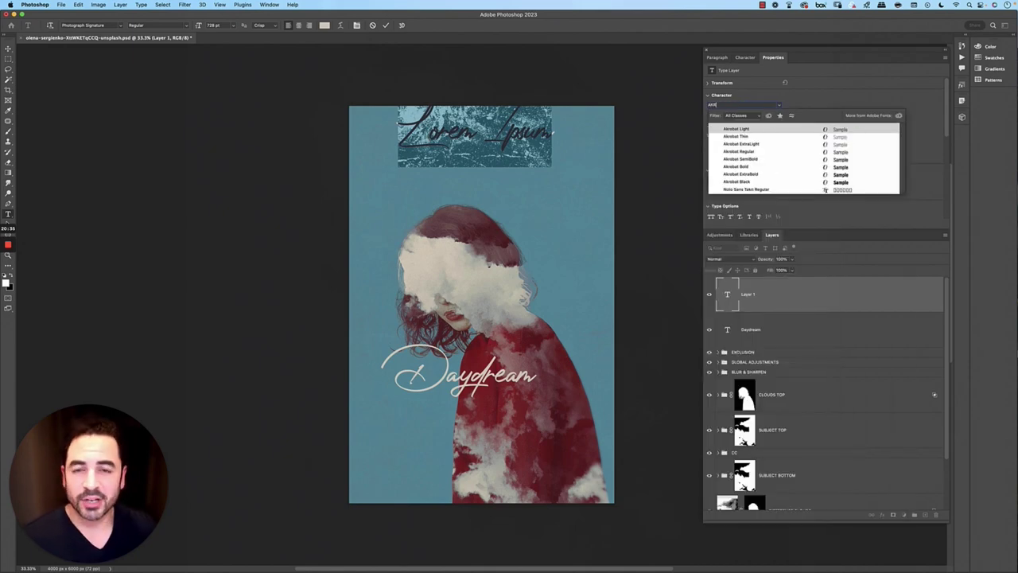
text(obat)
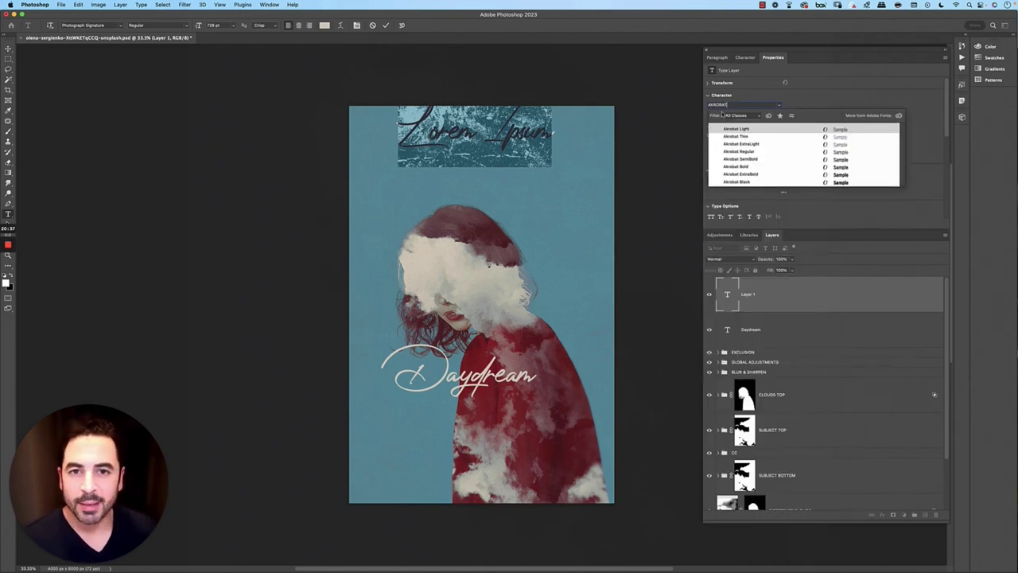
key(Return)
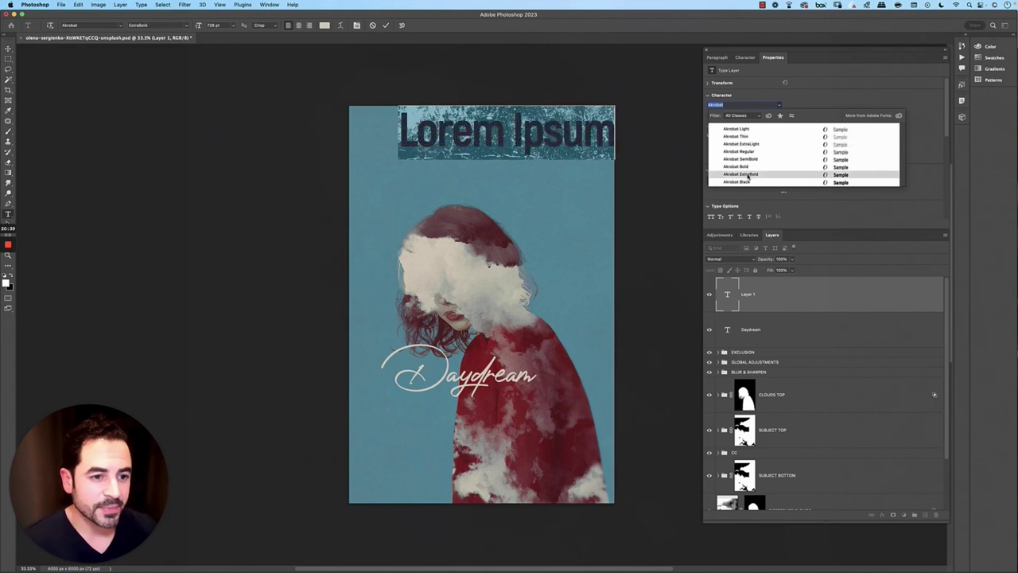
click(743, 174)
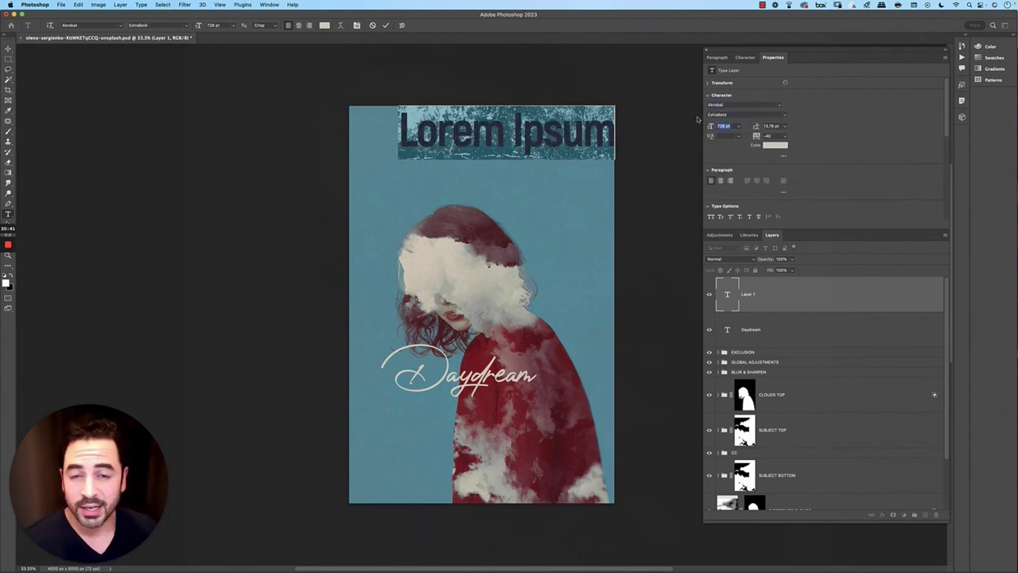
Set the new text's size to 93.5 pt and replace the placeholder with "Based on a true story".
text(1)
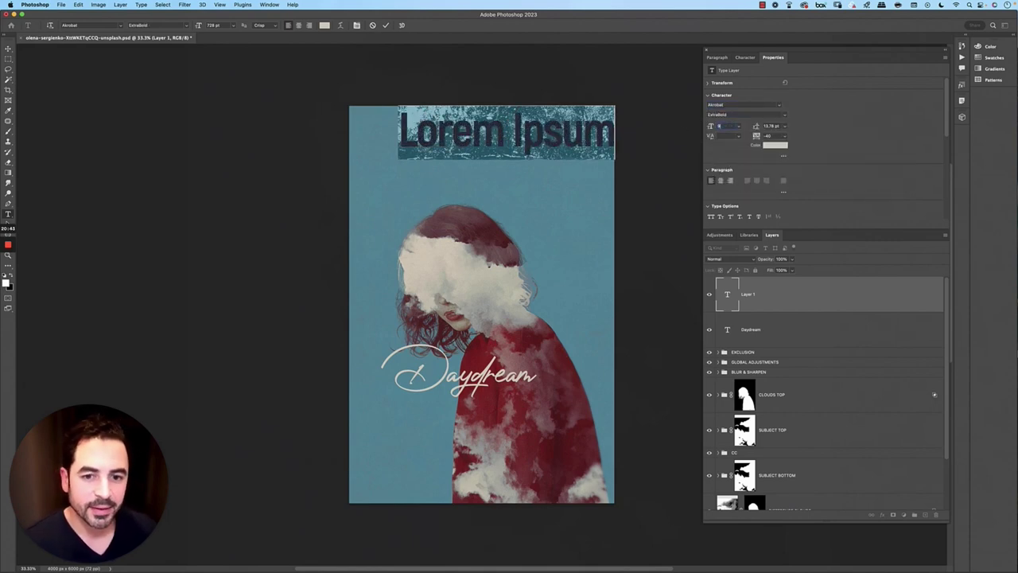
text(.5)
key(Return)
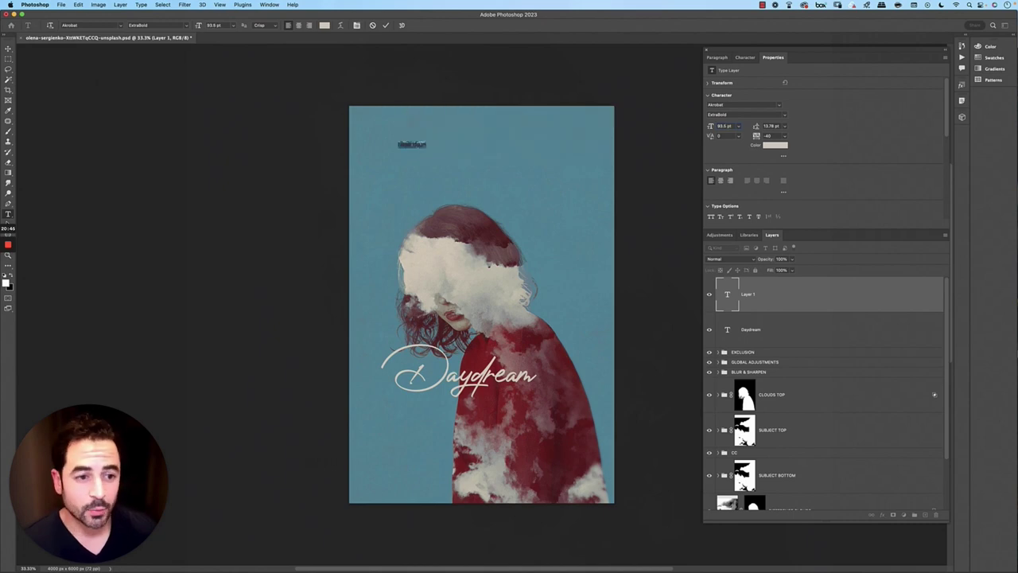
key(BackSpace)
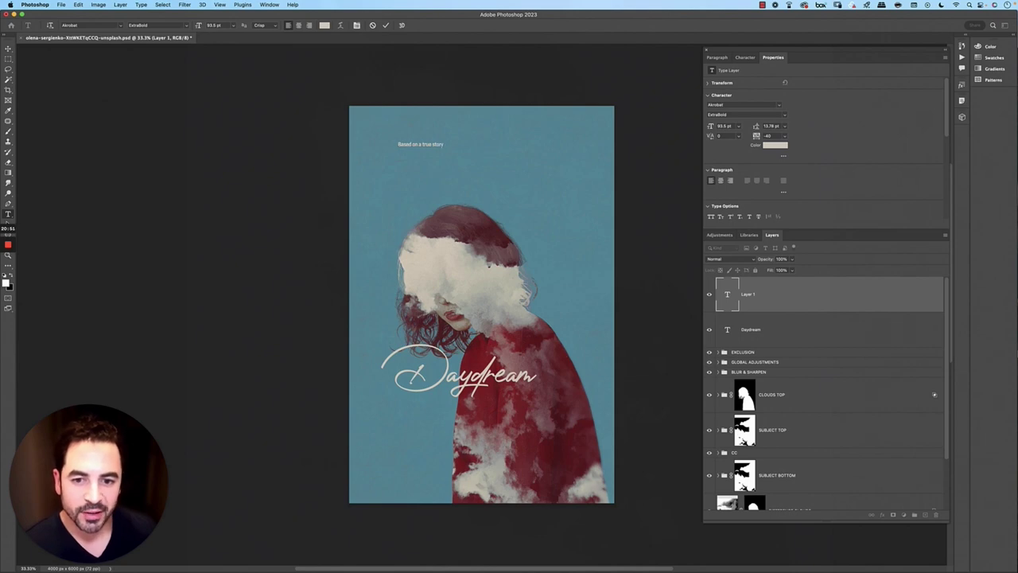
Set the whole tagline in all caps with a tracking of 20.
key(super+a)
click(712, 217)
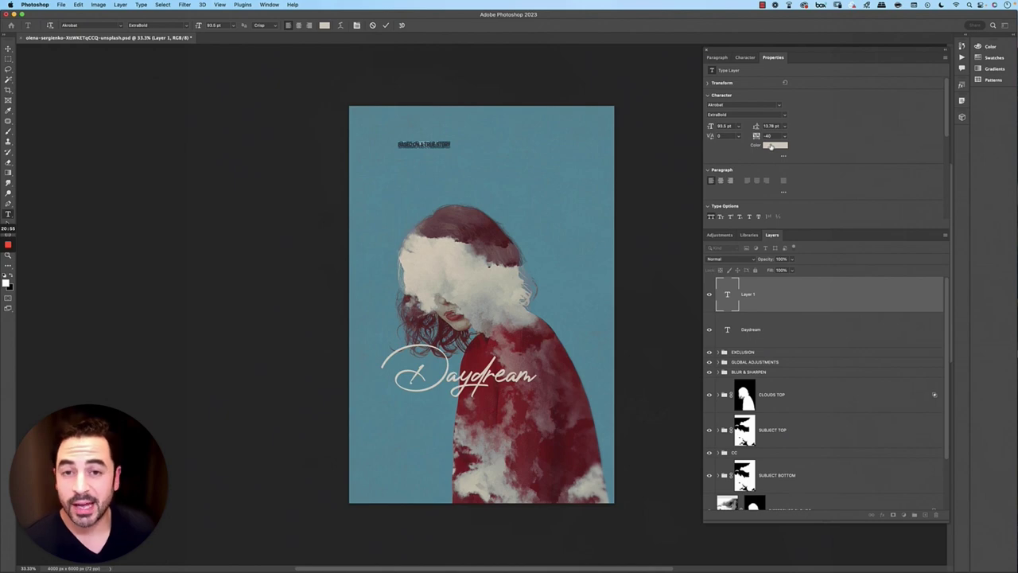
click(768, 135)
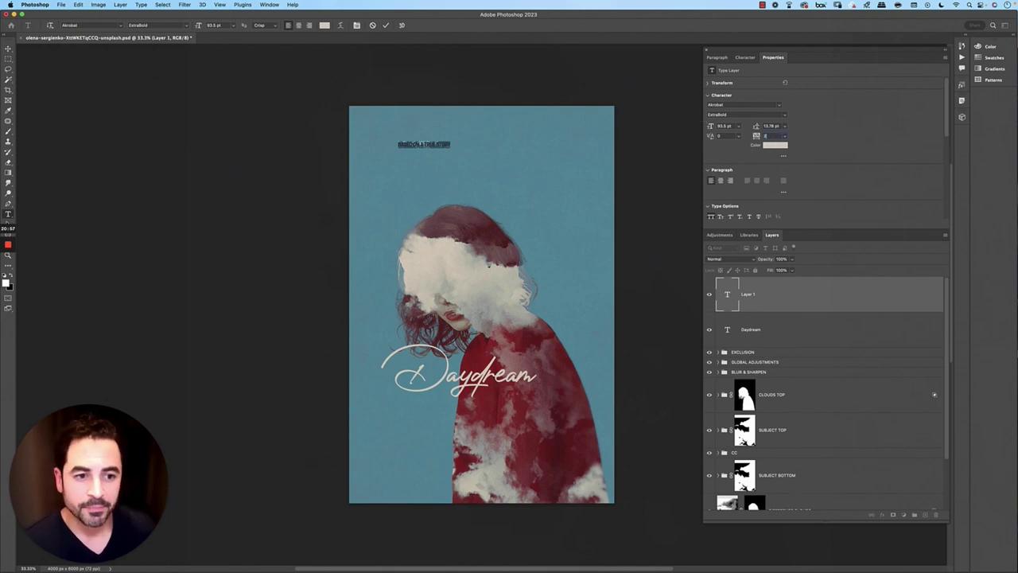
text(20)
key(Return)
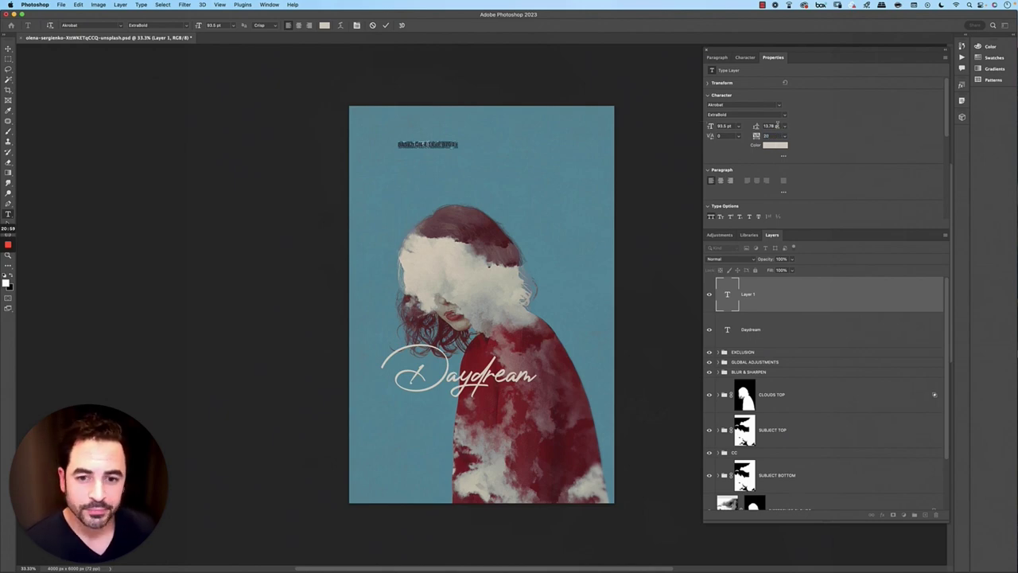
Recolor the tagline to the dark red 8c3032 and commit the text.
click(775, 145)
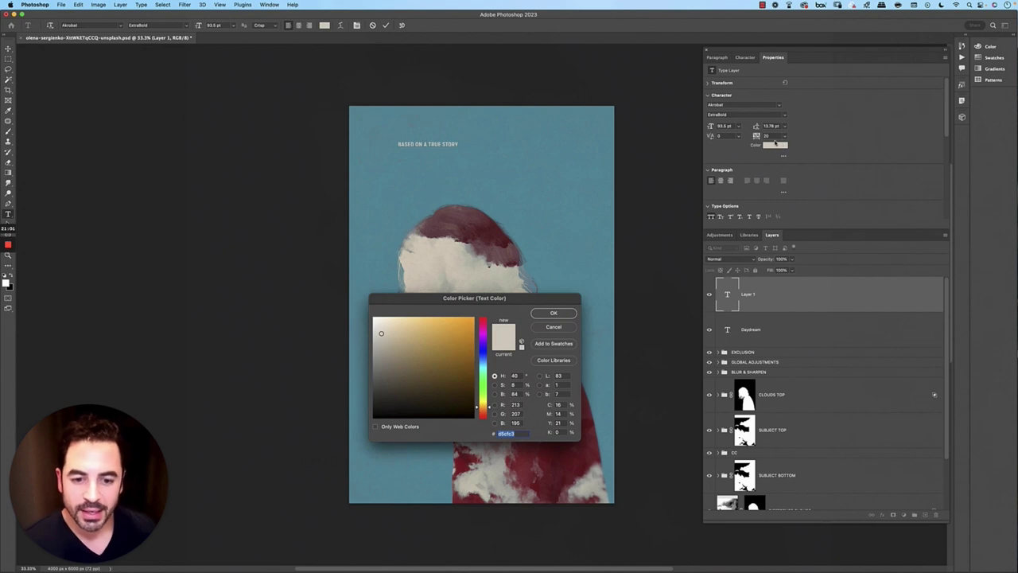
text(8c)
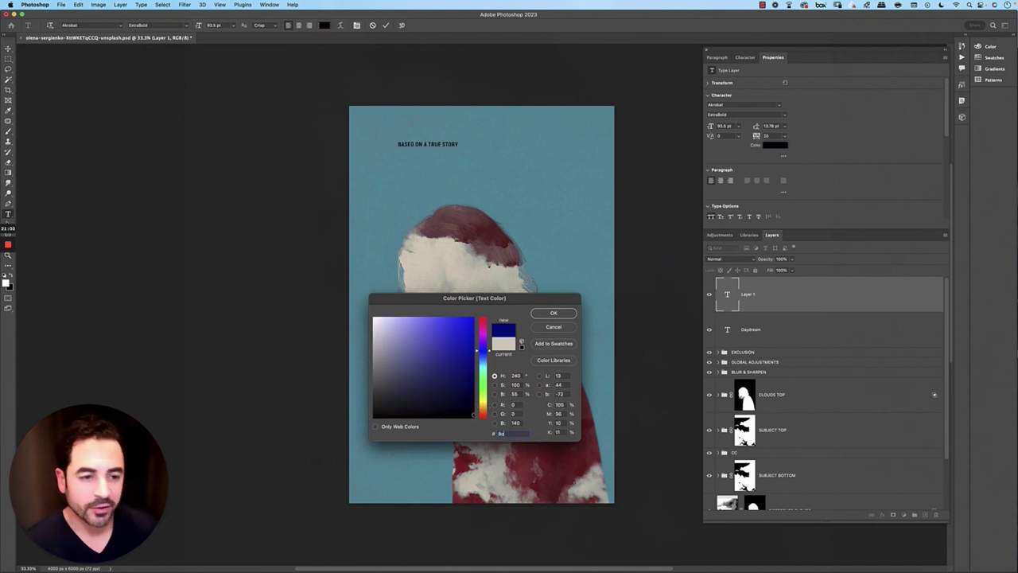
text(3032)
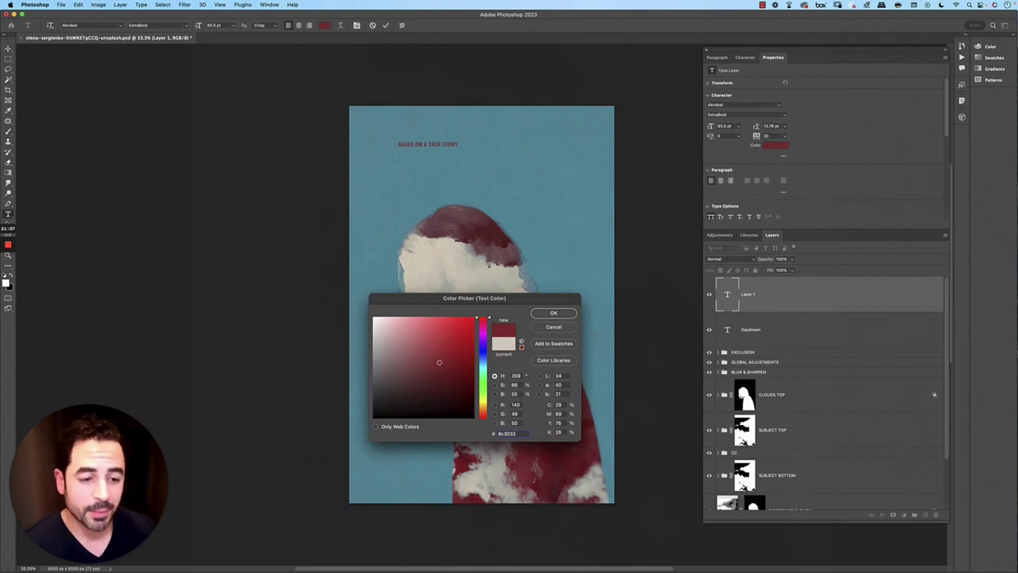
key(Return)
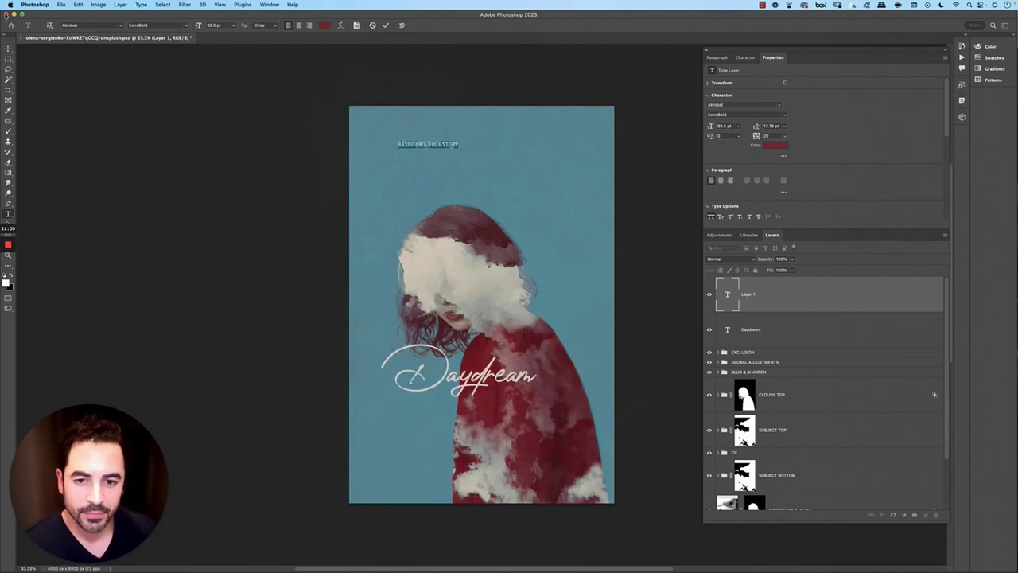
key(super+Return)
Move the tagline directly beneath the beginning of the Daydream title, ending at the edge of the red coat.
key(super+t)
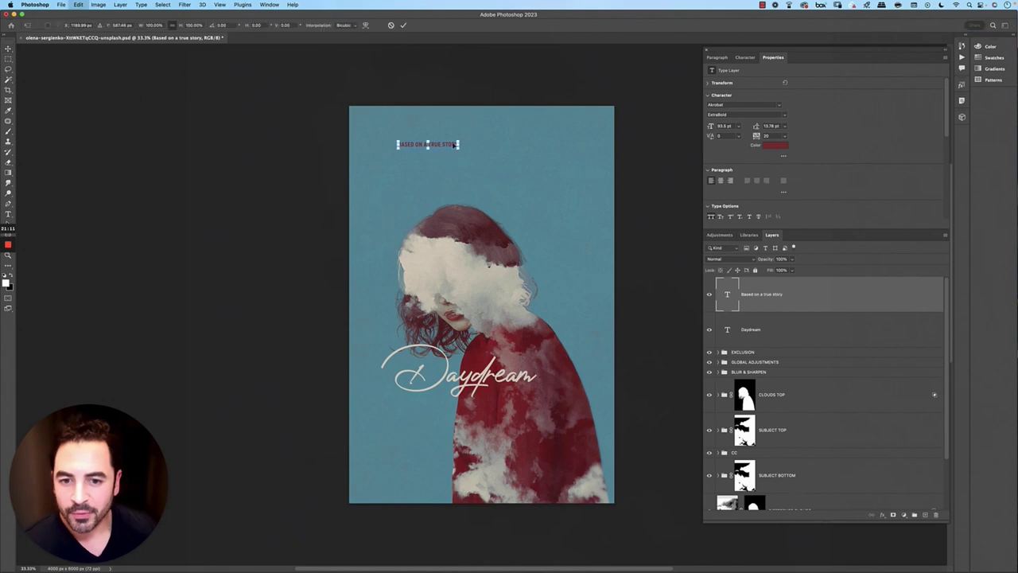
drag(454, 144, 448, 404)
key(Return)
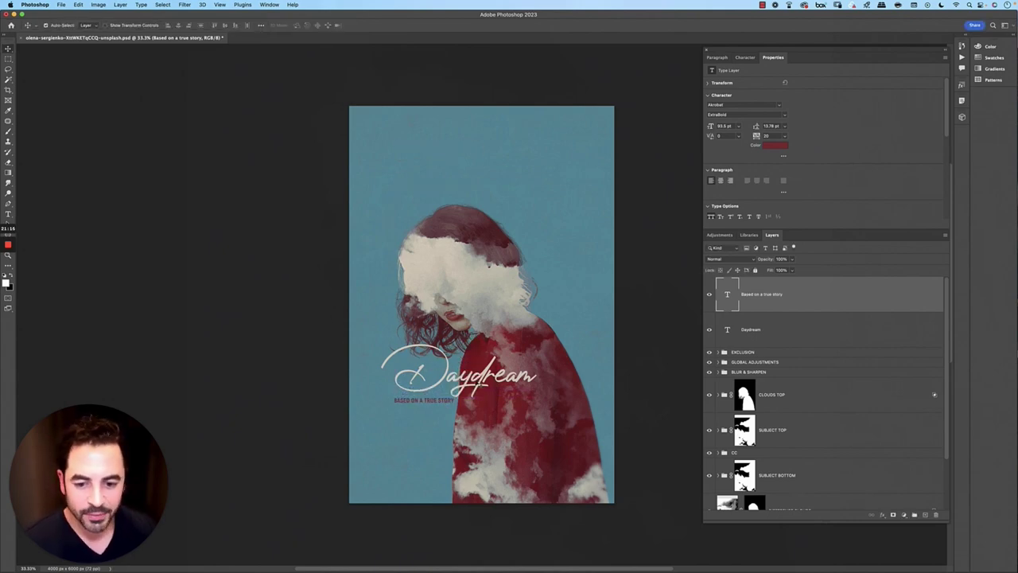
key(Left)
key(Left)
key(Up)
key(Up)
key(Left)
key(Left)
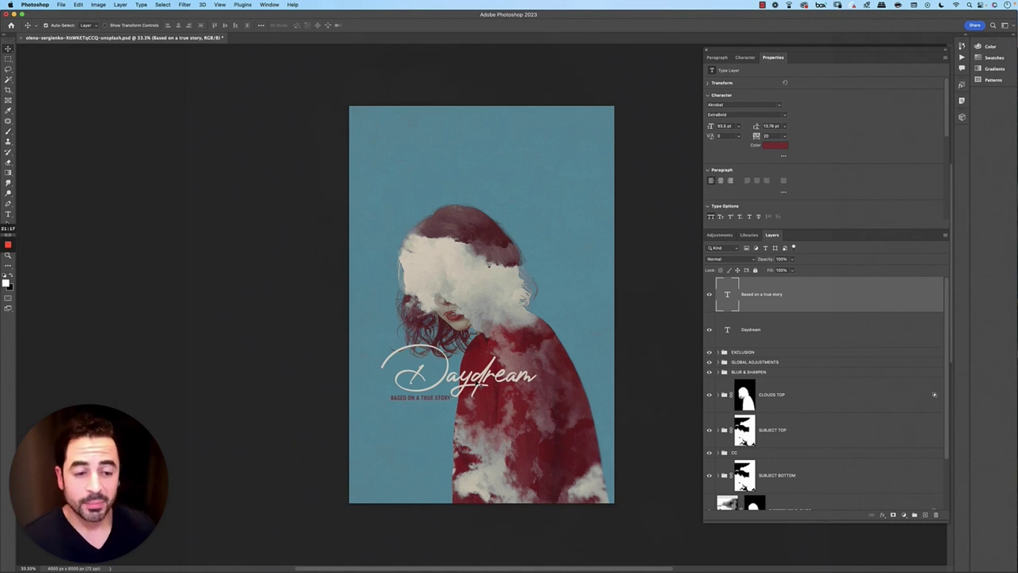
key(Right)
key(Right)
key(Right)
key(Right)
key(Right)
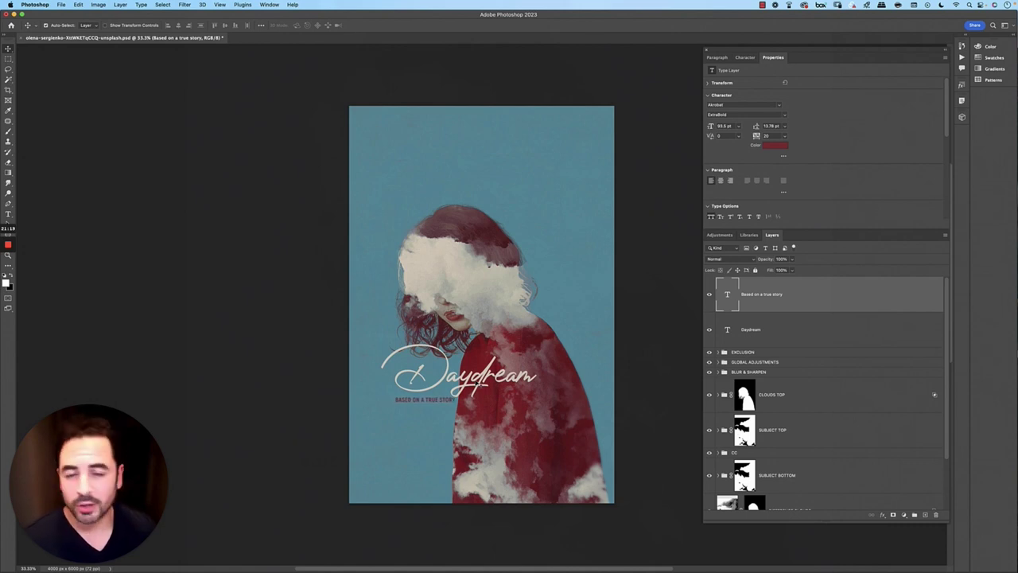
key(Right)
Reorder the tagline layer below the Daydream layer and group the two text layers.
drag(763, 294, 777, 342)
shift+click(763, 295)
key(super+g)
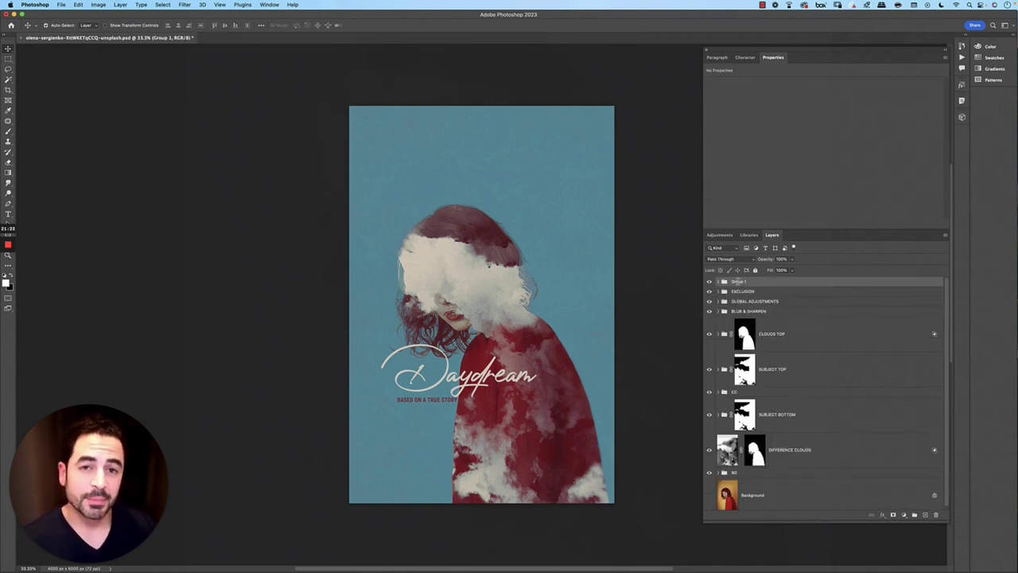
Name the text group COPY and move it below the GLOBAL ADJUSTMENTS group.
text(COPY)
key(Return)
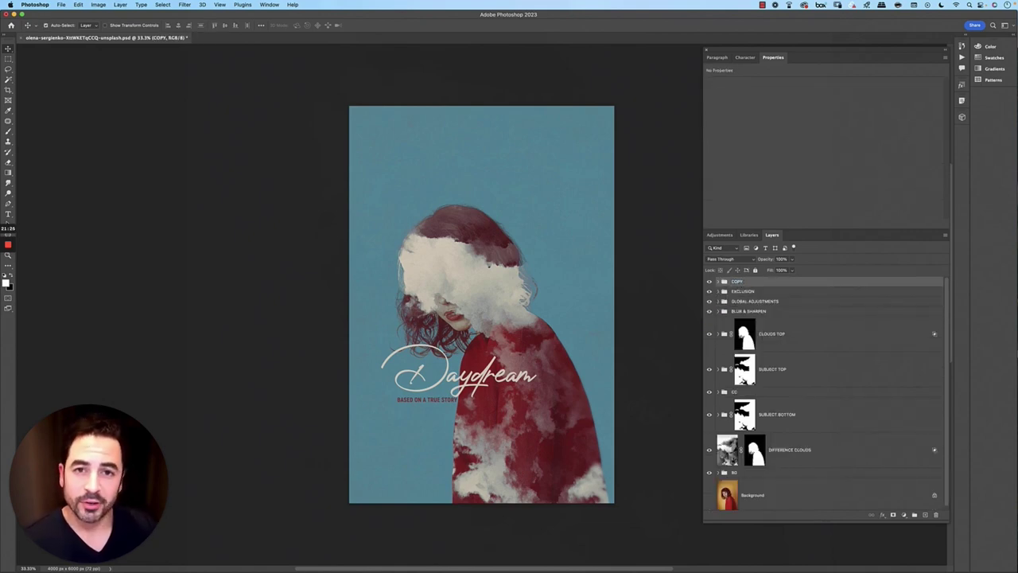
key(super+bracketleft)
key(super+bracketleft)
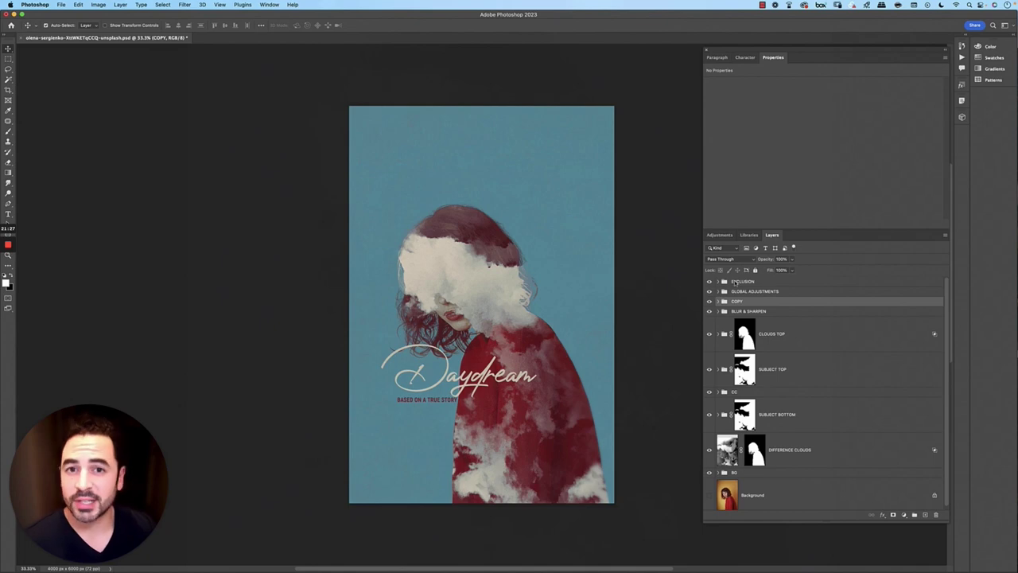
Nudge only the Daydream title to the right so its swash starts near the beginning of the tagline.
click(719, 301)
click(785, 324)
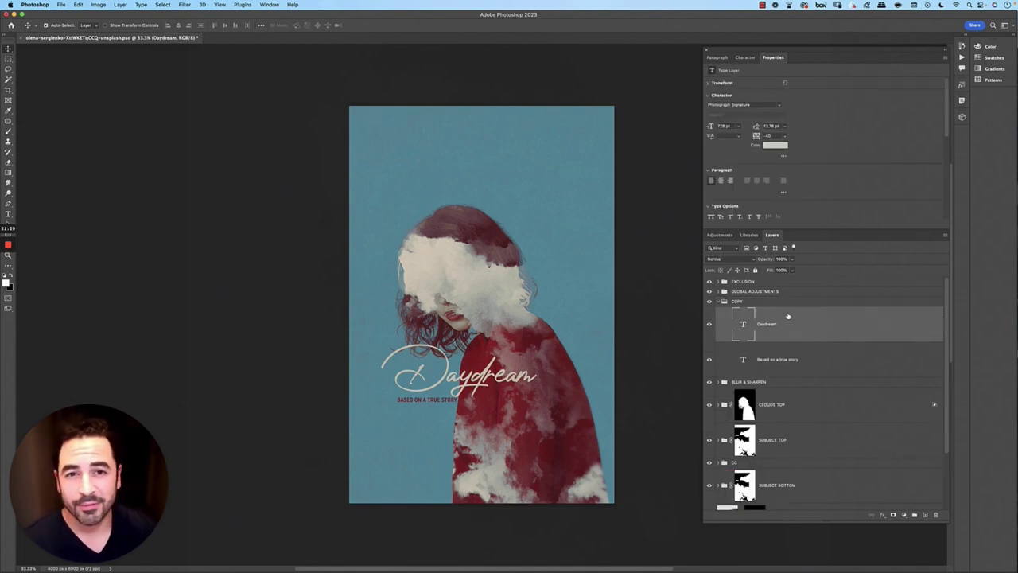
key(shift+Right)
key(shift+Right)
key(shift+Right)
key(shift+Right)
key(shift+Right)
key(shift+Right)
key(shift+Right)
key(shift+Right)
key(shift+Right)
key(shift+Right)
key(shift+Right)
key(shift+Right)
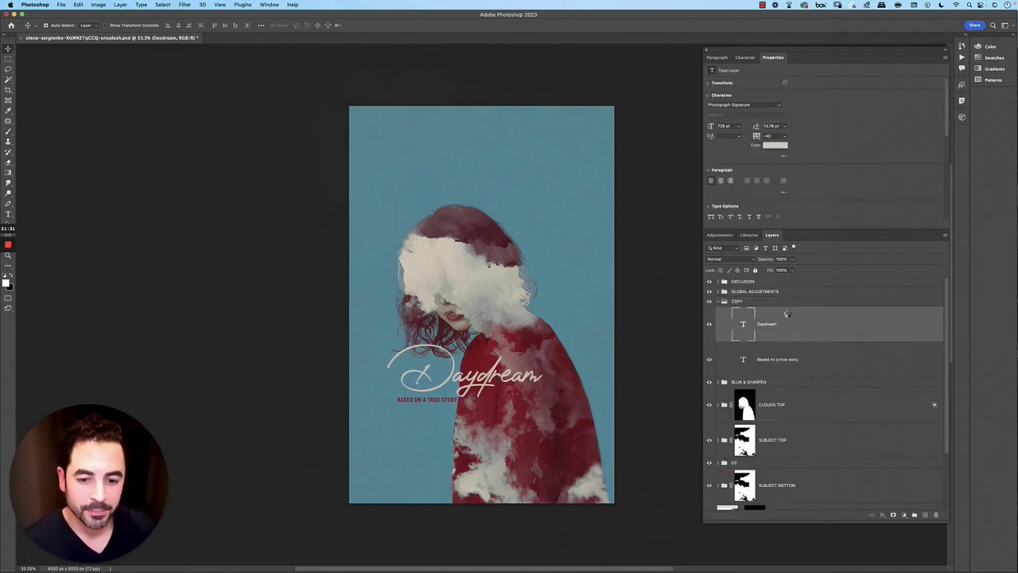
key(Right)
key(Right)
key(Right)
key(Right)
key(Right)
key(Right)
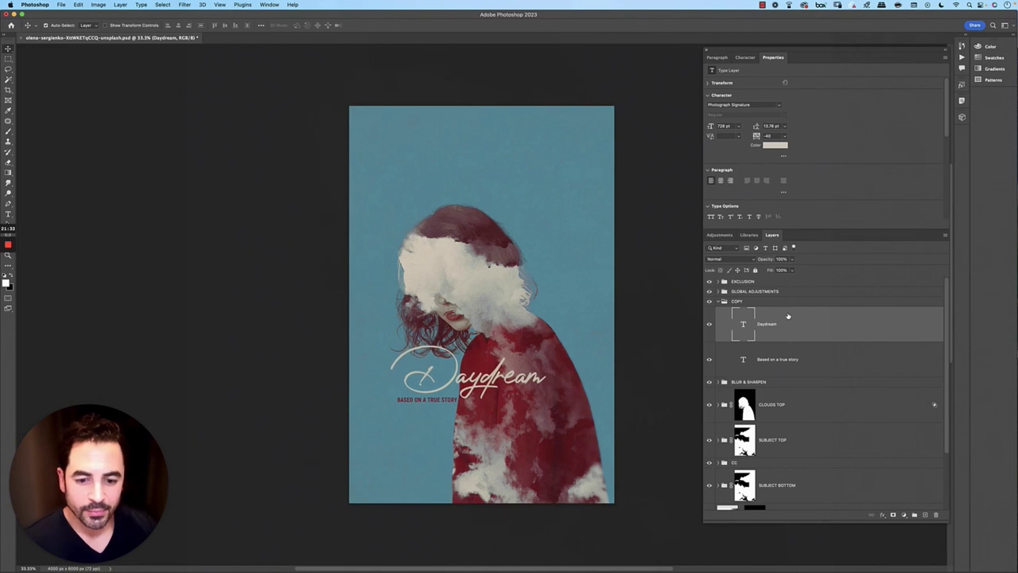
key(Right)
key(Right)
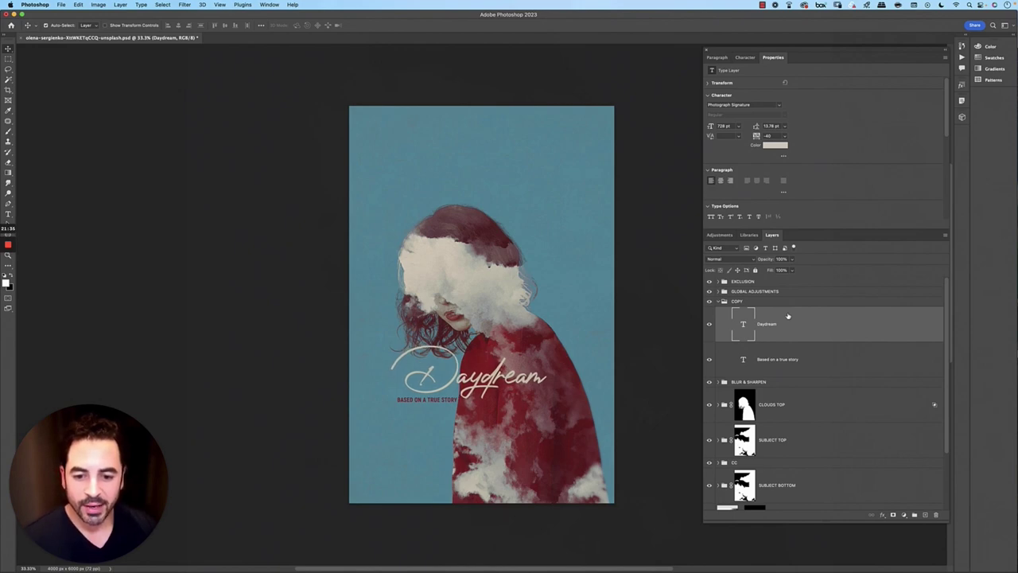
key(Right)
key(Right)
key(Right)
key(Right)
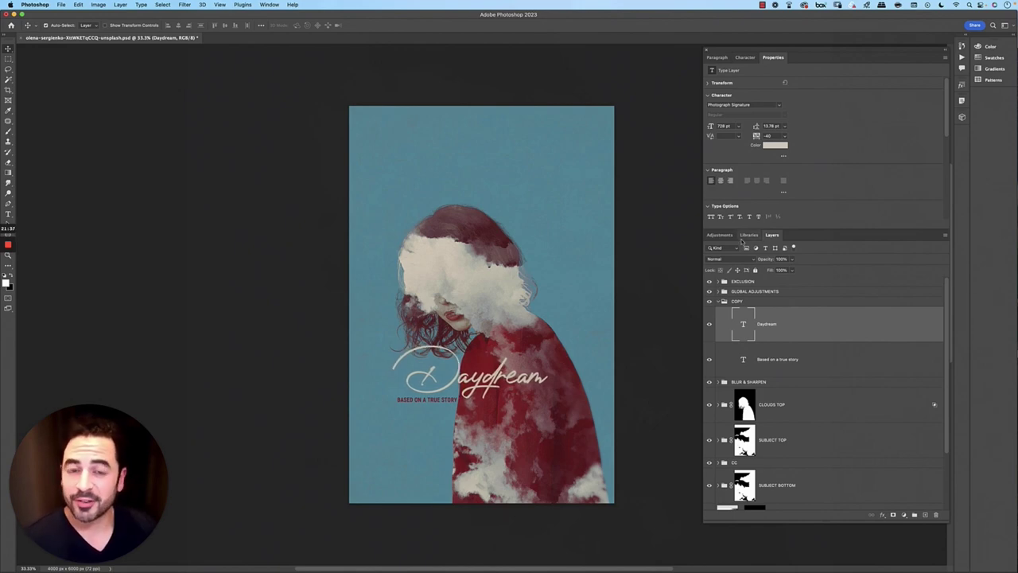
Nudge the "Based on a true story" tagline slightly to the left and collapse the COPY group.
click(788, 360)
key(Left)
key(Left)
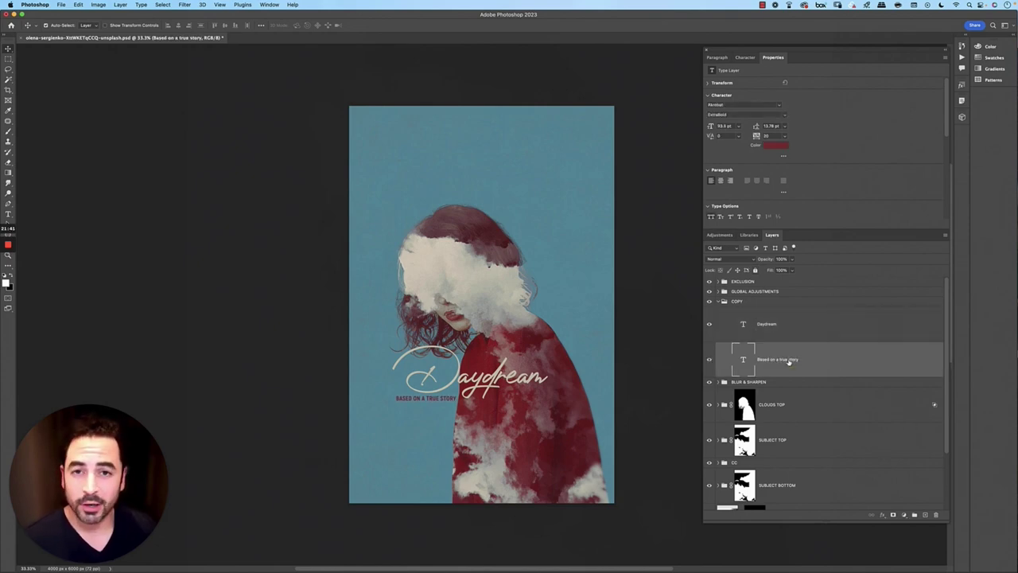
click(720, 302)
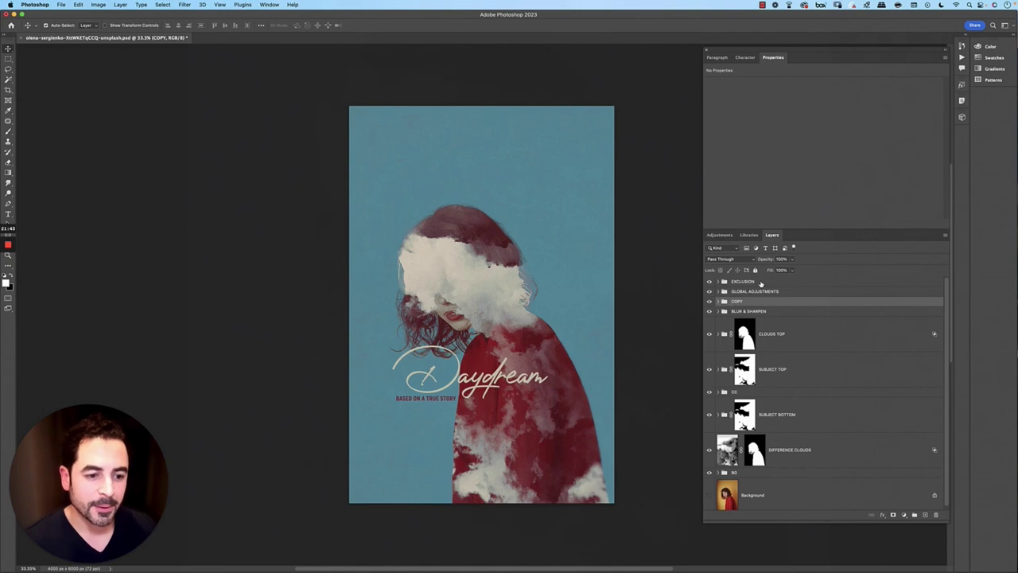
Group all layers from EXCLUSION down to BG, excluding the Background layer, and name the group ARTWORK.
click(761, 283)
shift+click(770, 477)
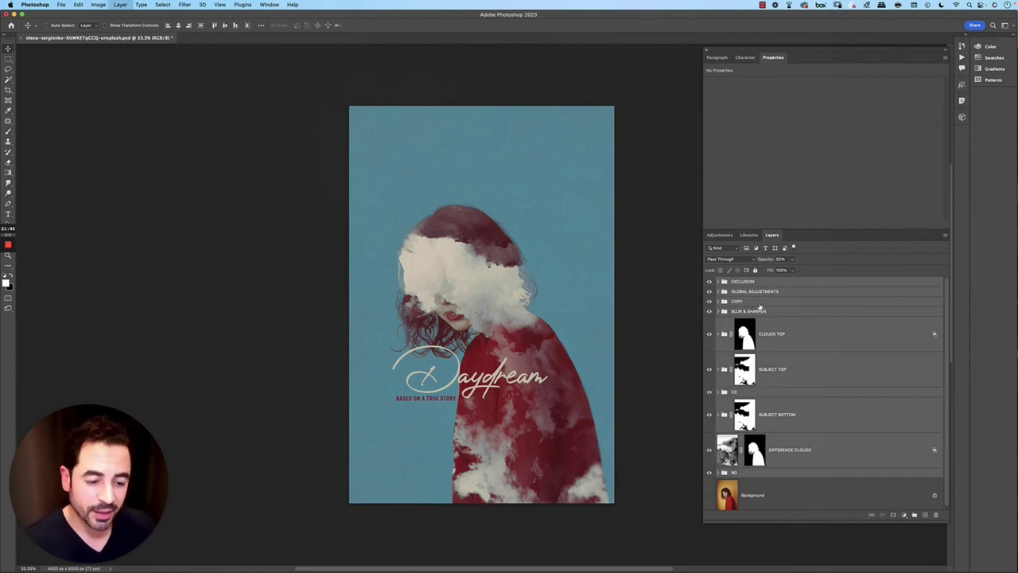
key(super+g)
double_click(737, 281)
text(ART)
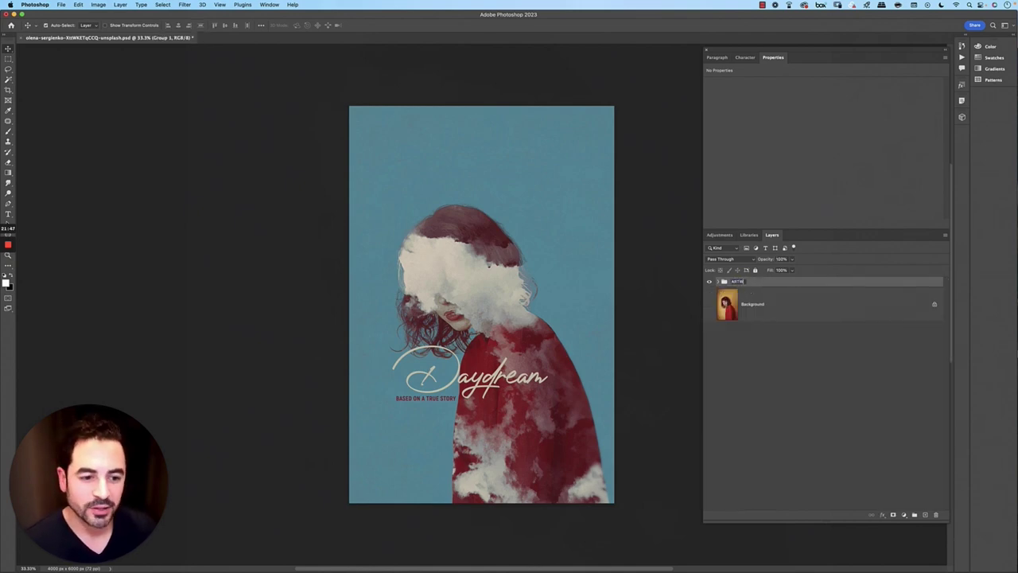
text(WORK)
key(Return)
Compare the composite with the original photo by hiding and showing the ARTWORK group, leave it visible, and save the document.
scroll(488, 267, up, 2)
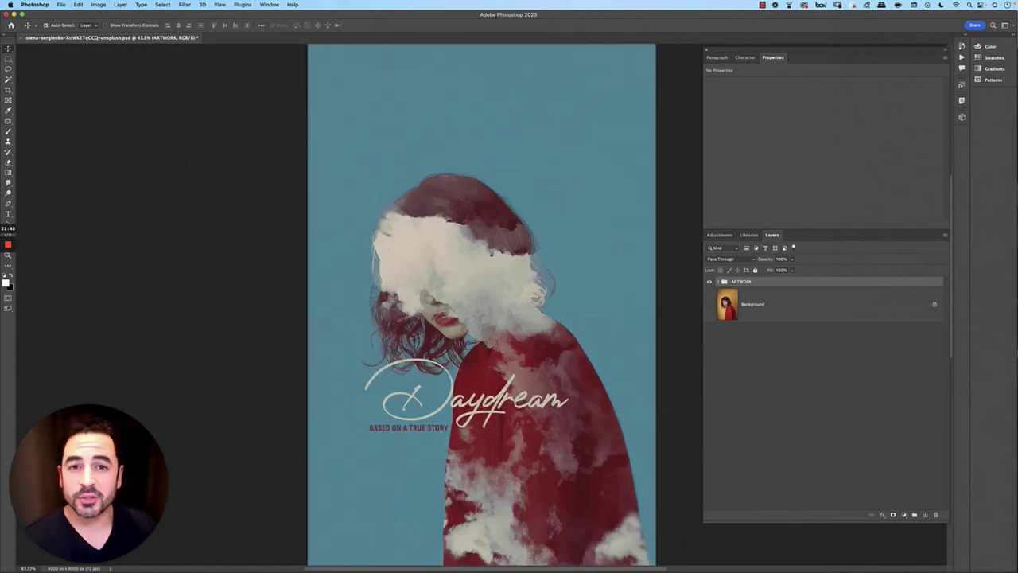
click(709, 281)
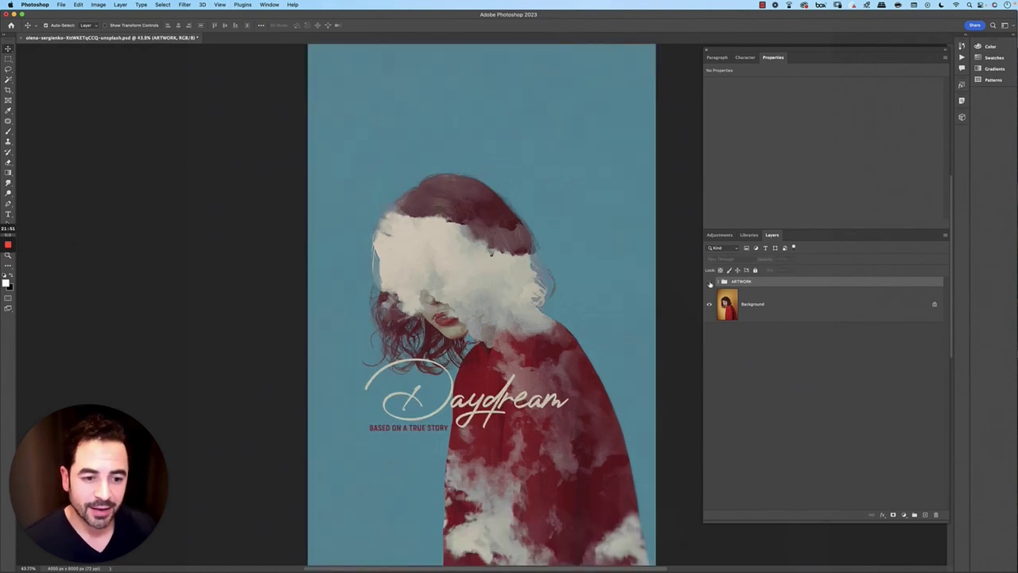
click(710, 282)
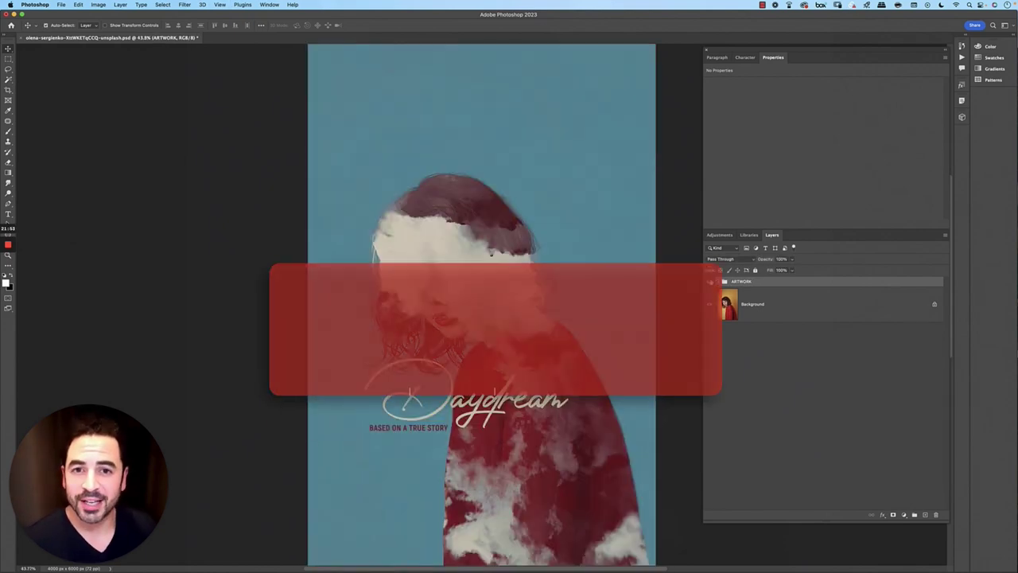
click(709, 282)
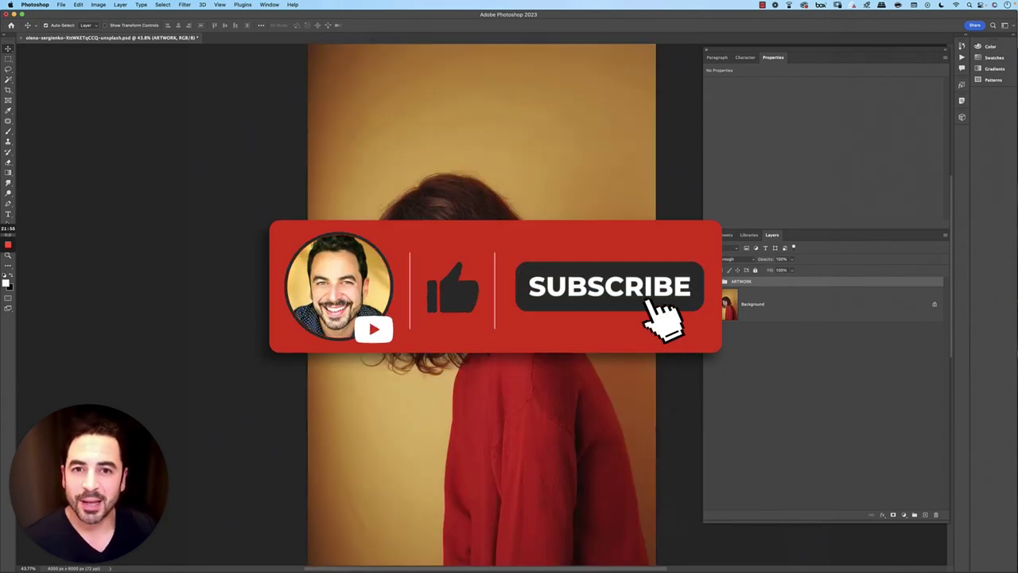
click(710, 282)
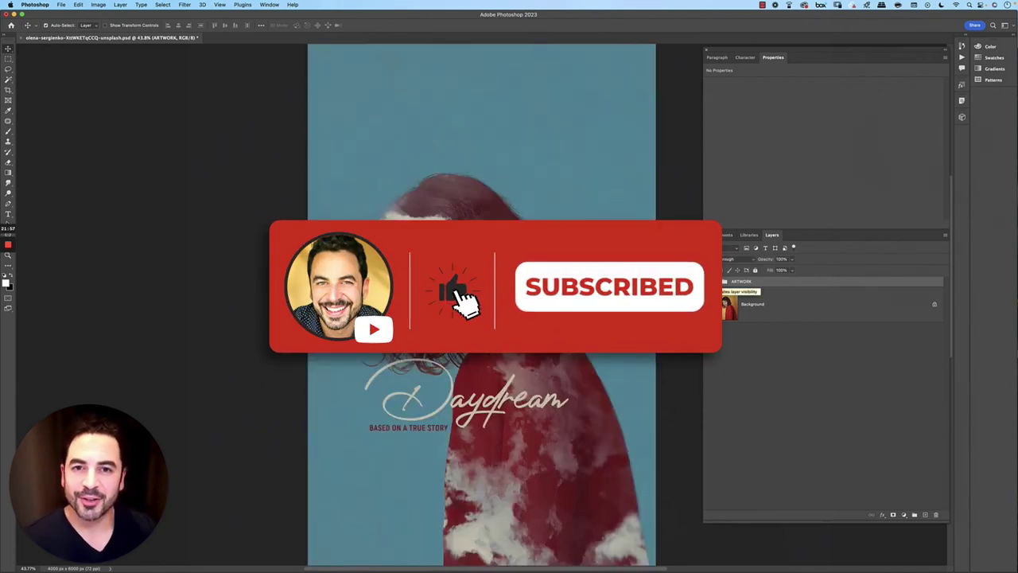
key(super+s)
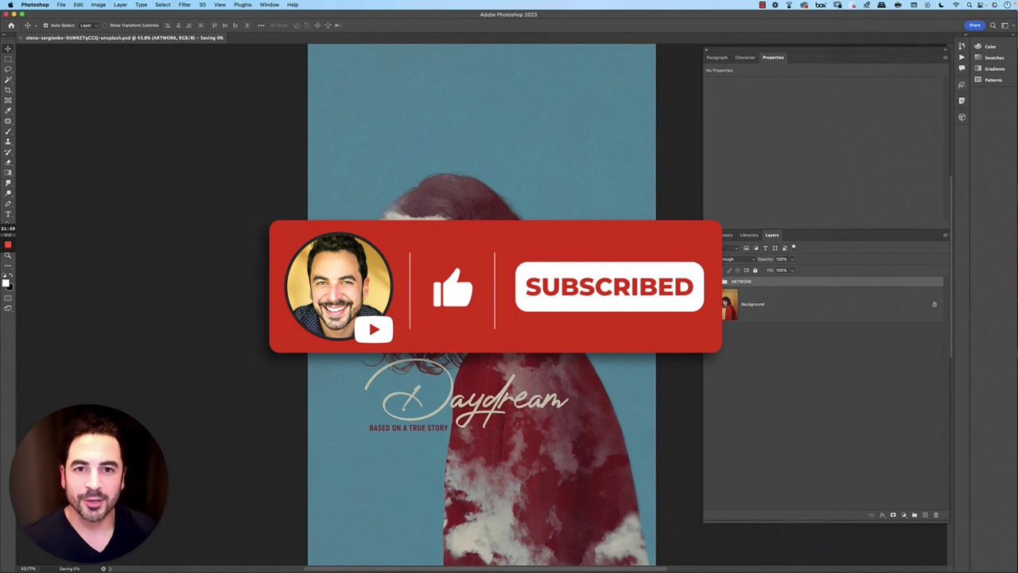